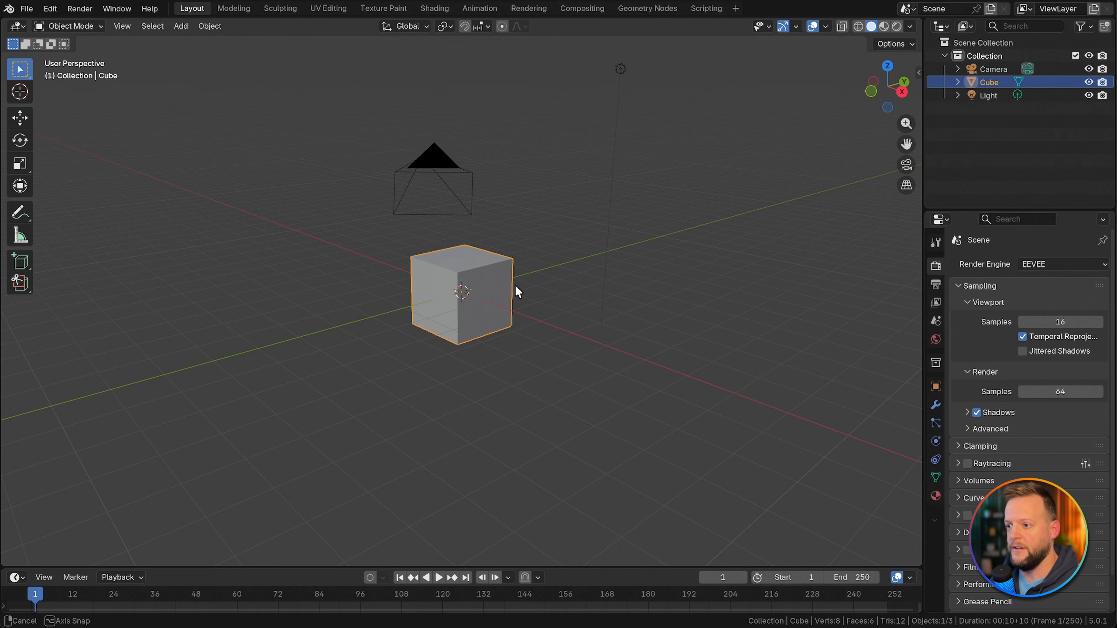
Step: Enter Edit Mode on the default cube and view it from the front
middle_drag(516, 292, 541, 304)
key(Tab)
key(grave)
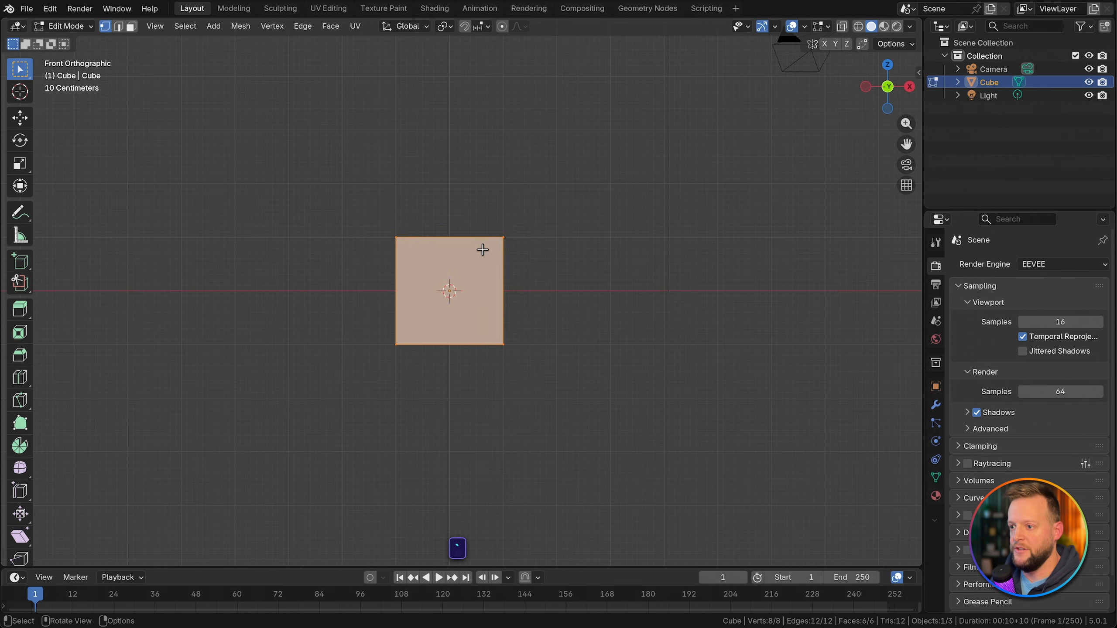
shift+middle_drag(483, 249, 489, 269)
Step: Try a 1 m upward move of the cube's mesh along Z and undo it
key(g)
key(z)
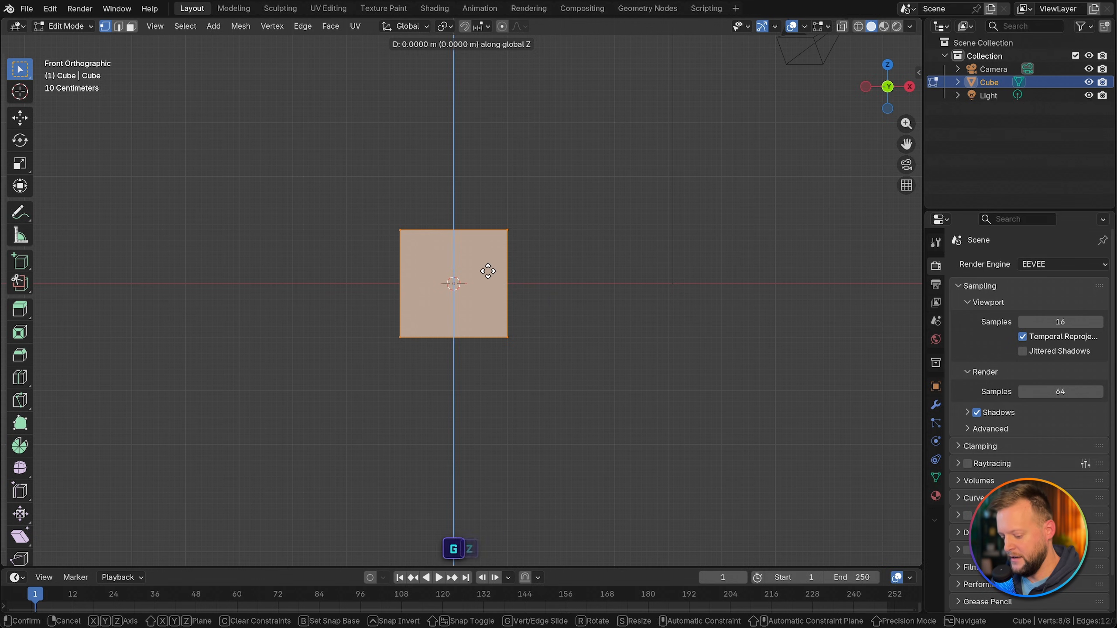
key(1)
key(Return)
scroll(461, 282, up, 6)
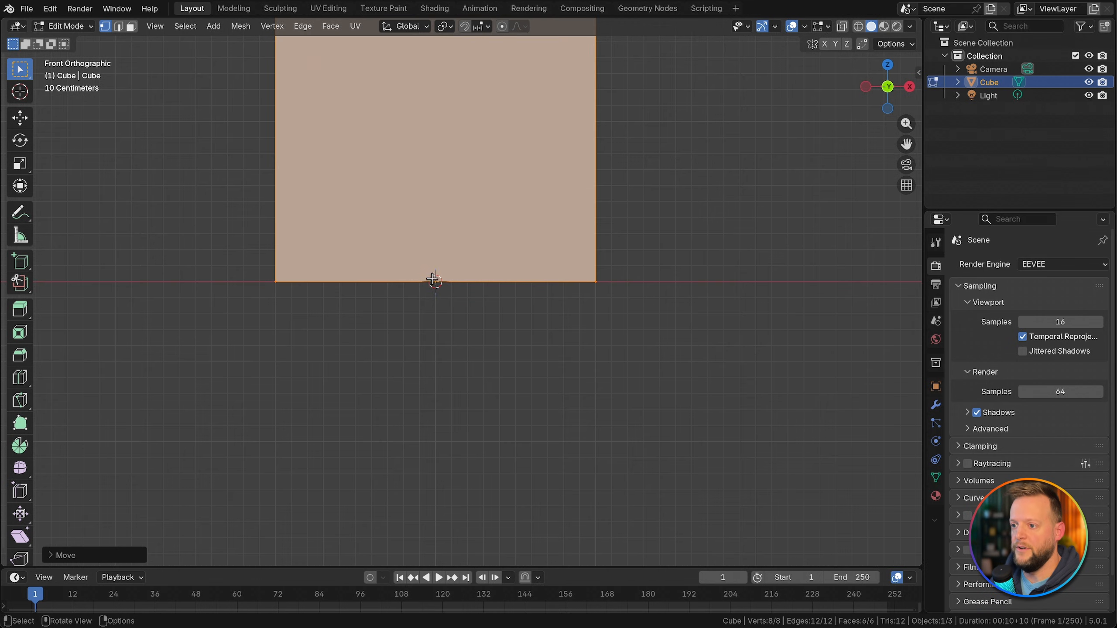
scroll(428, 285, down, 5)
shift+middle_drag(466, 271, 456, 307)
key(ctrl+z)
Step: Move all of the cube's geometry up 1 m along the Z axis in Edit Mode
key(g)
key(z)
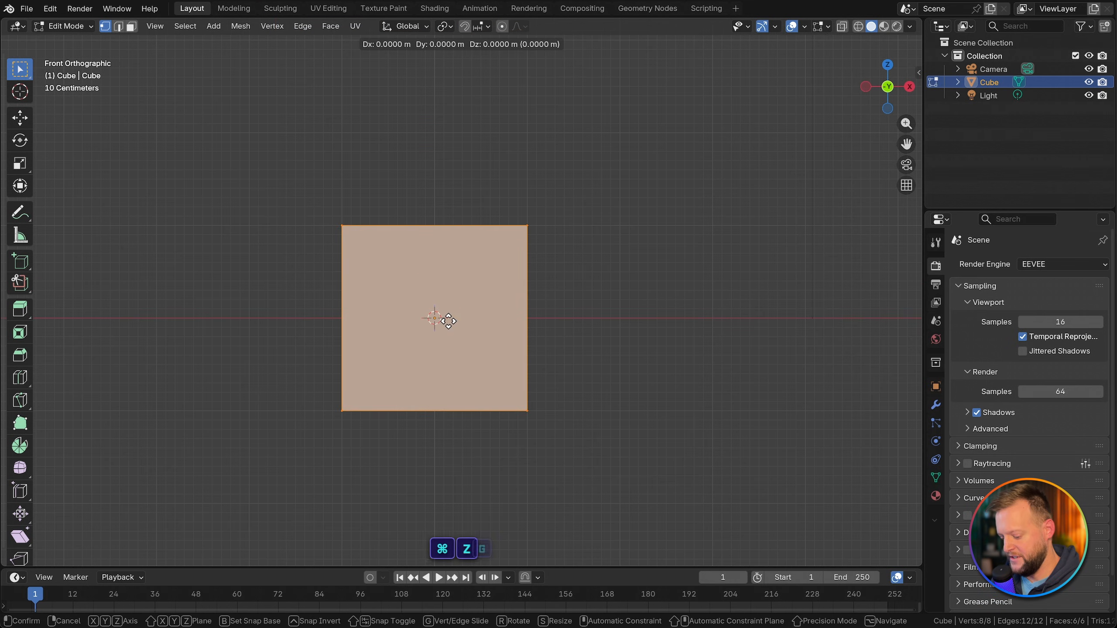
key(1)
key(Return)
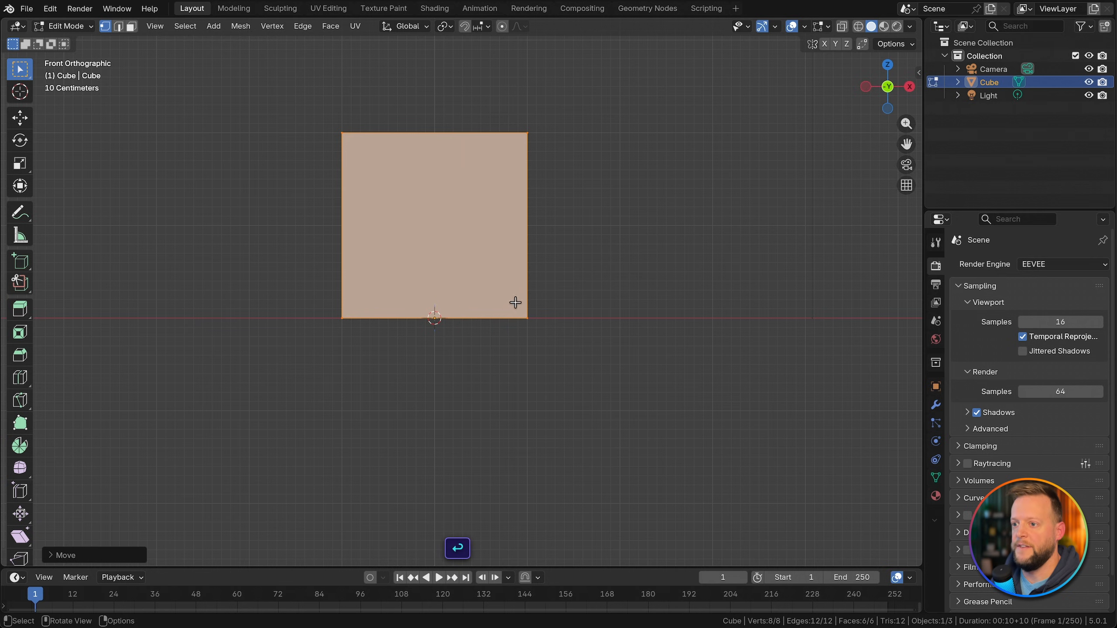
Step: Set the pivot point to the 3D cursor and scale the cube's mesh by 0.1 along Z
middle_drag(516, 302, 541, 295)
key(period)
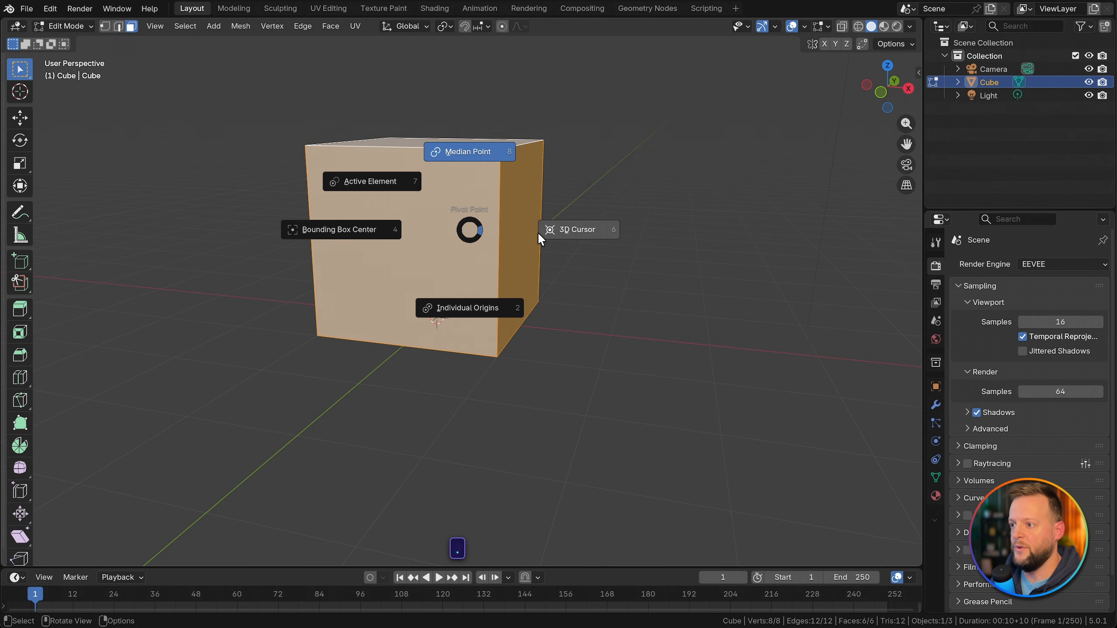
click(540, 231)
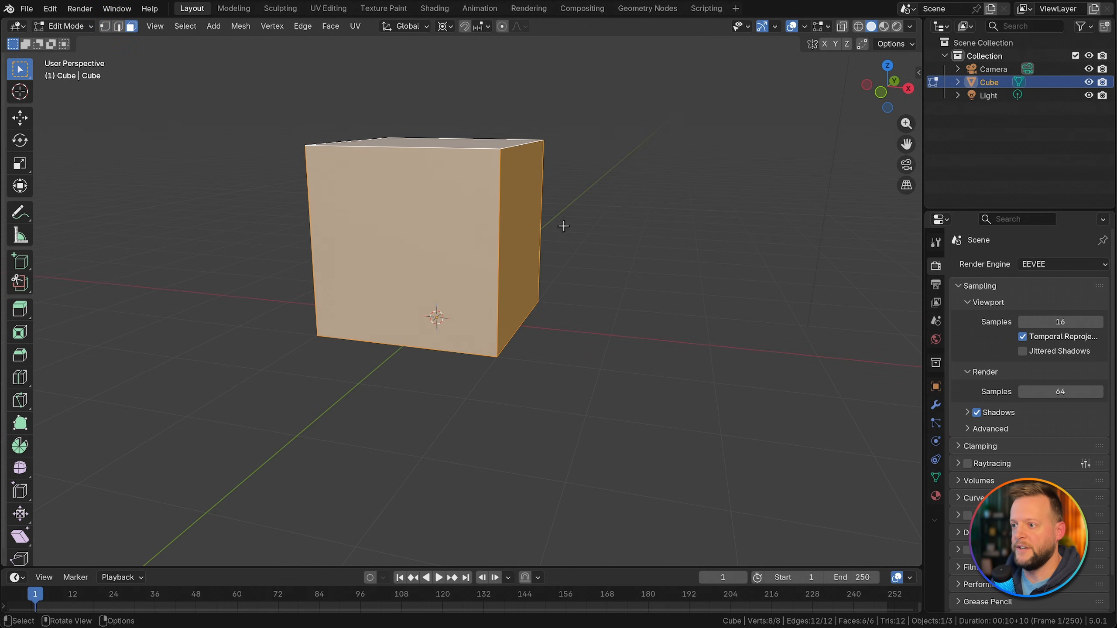
key(s)
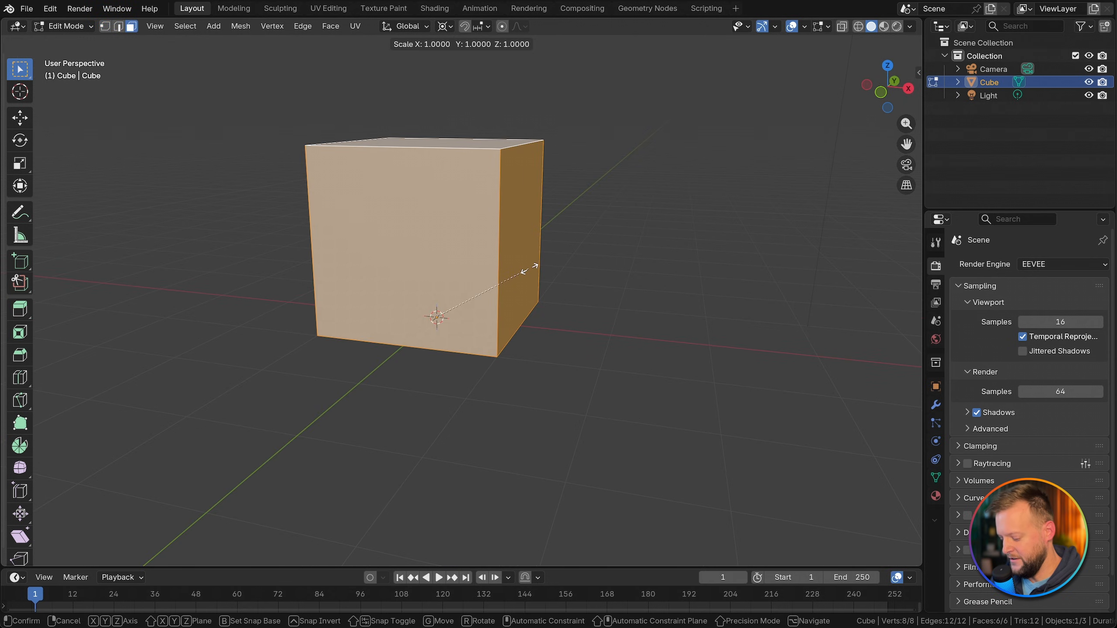
key(z)
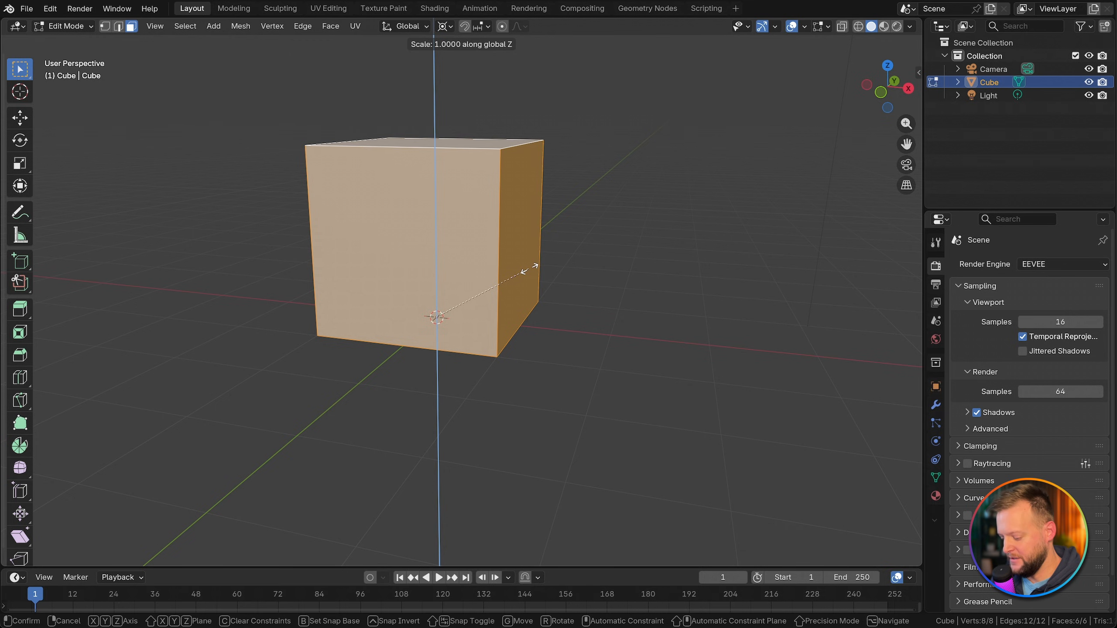
text(0.1)
key(Return)
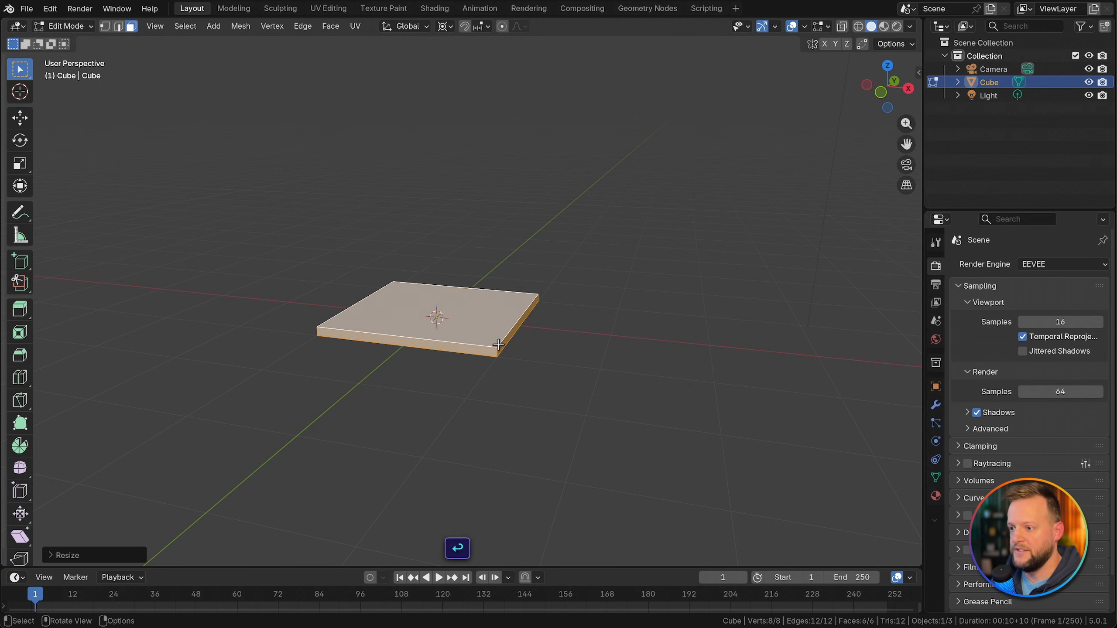
Step: Return to Object Mode and add a Bevel modifier to the flattened cube
key(Tab)
scroll(492, 351, up, 3)
middle_drag(492, 352, 466, 339)
scroll(460, 311, up, 1)
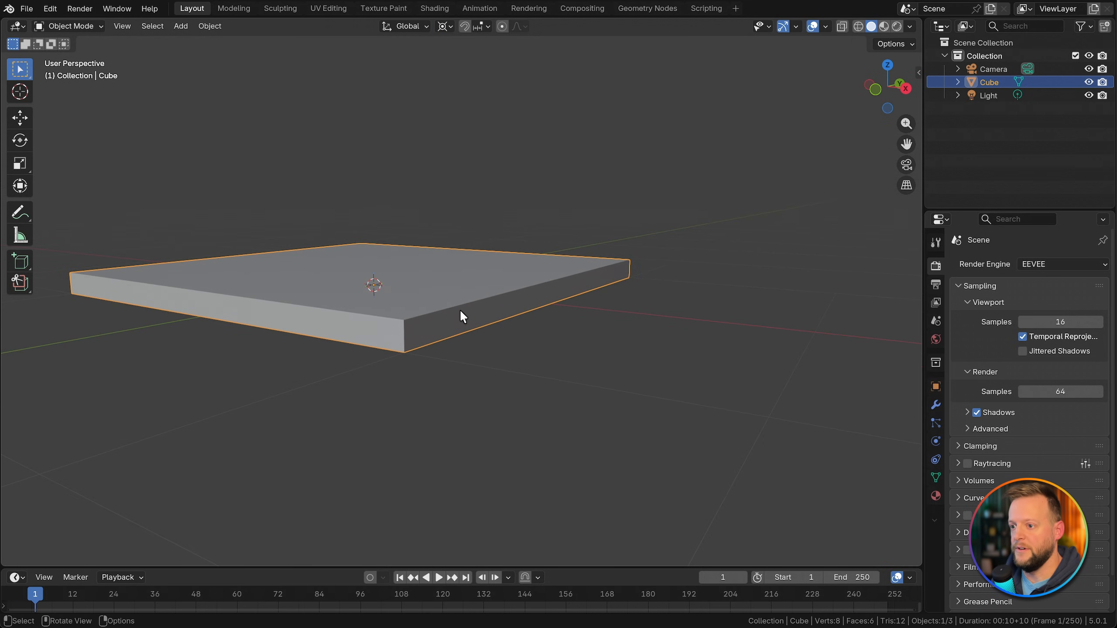
click(935, 405)
key(shift+a)
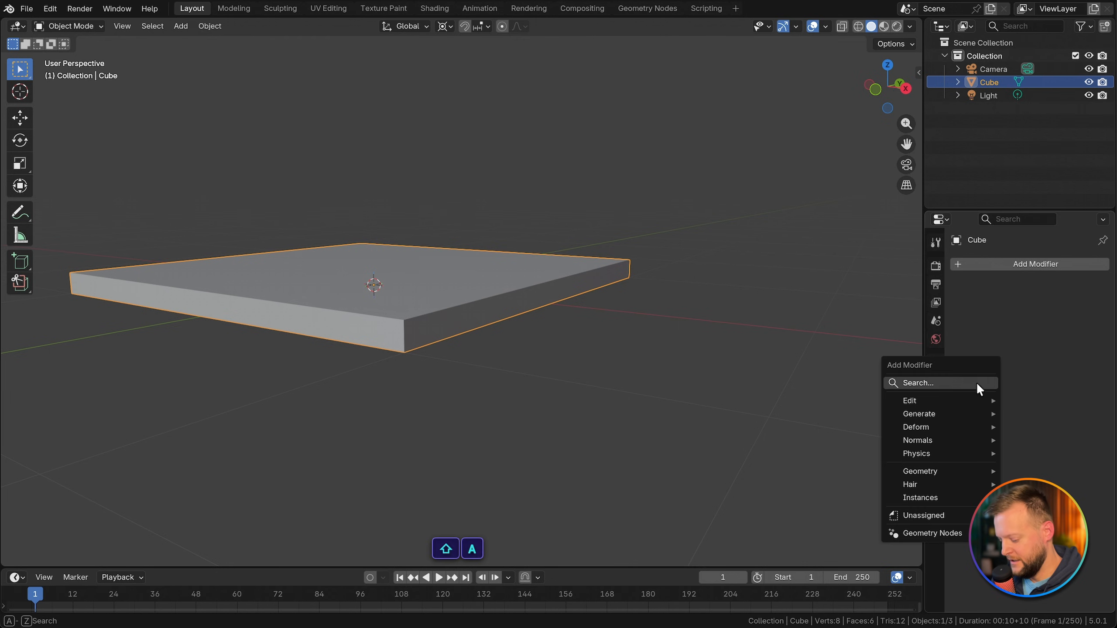
text(bevel)
key(Return)
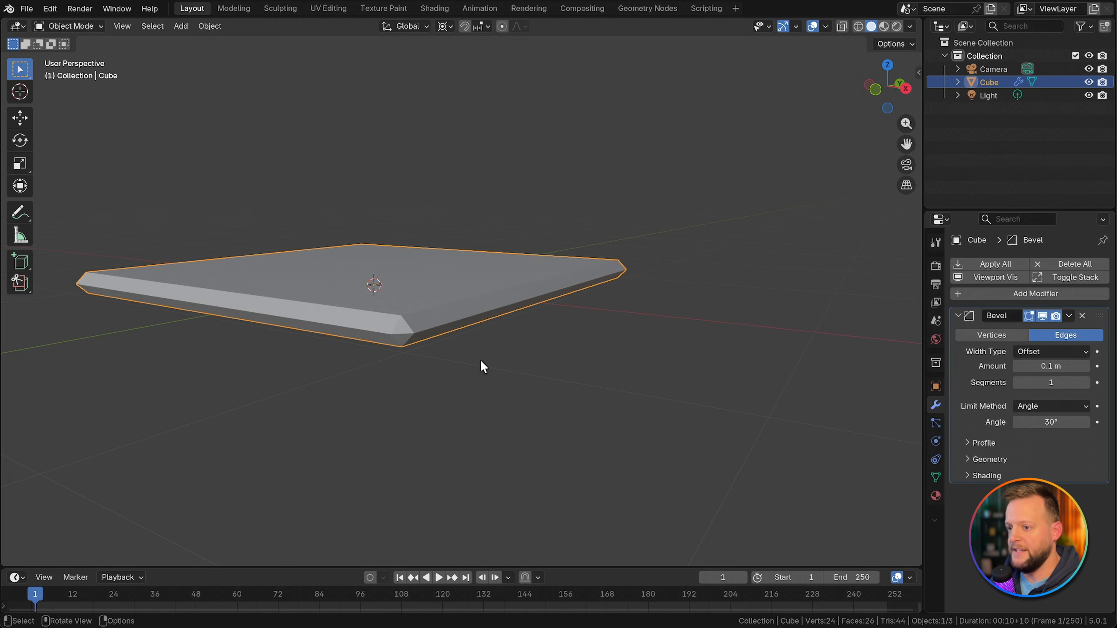
Step: Set the Bevel modifier's amount to 0.011 m and its segments to 3
scroll(480, 361, up, 1)
shift+middle_drag(417, 328, 478, 338)
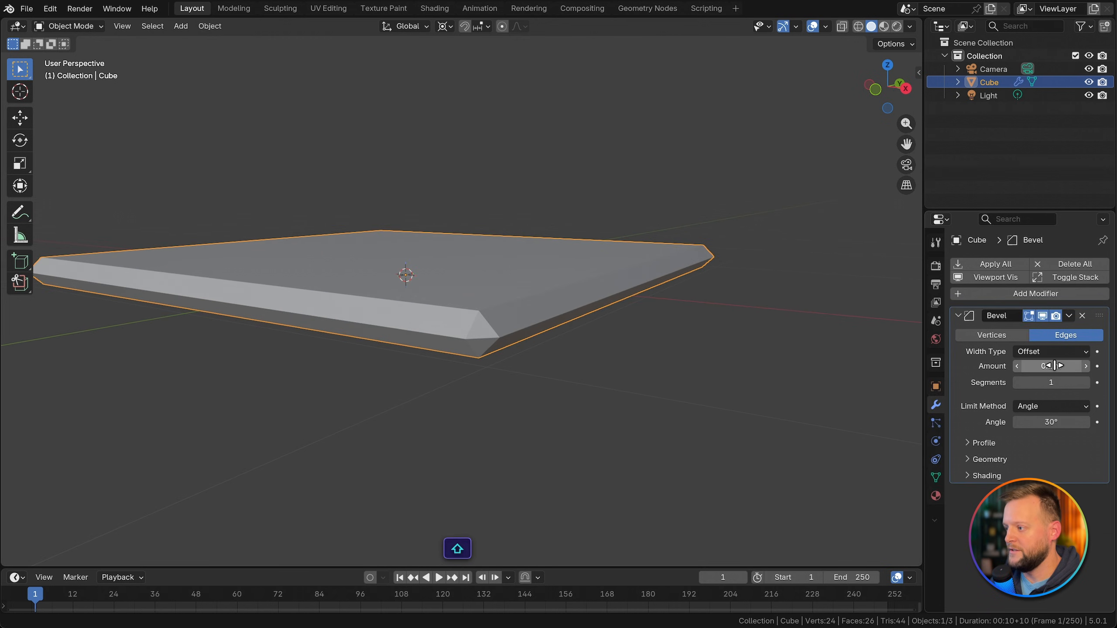
drag(1055, 365, 1029, 366)
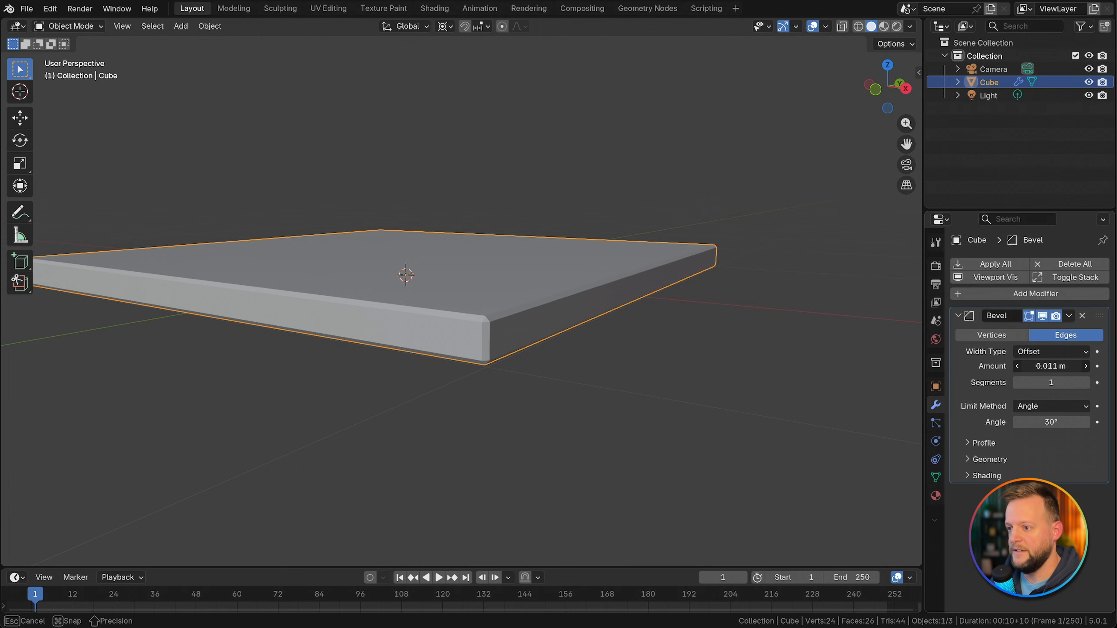
click(1084, 382)
click(1085, 383)
click(1084, 382)
click(1085, 382)
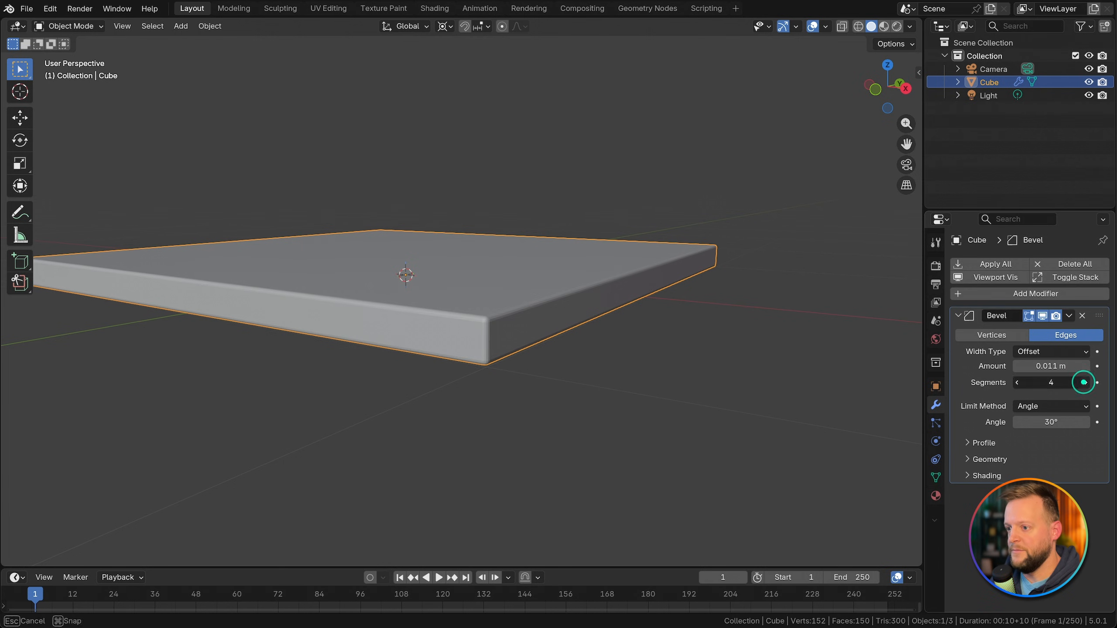
click(1017, 382)
click(1018, 382)
Step: Shade the slab smooth and add a Weighted Normal modifier after the bevel
right_click(522, 306)
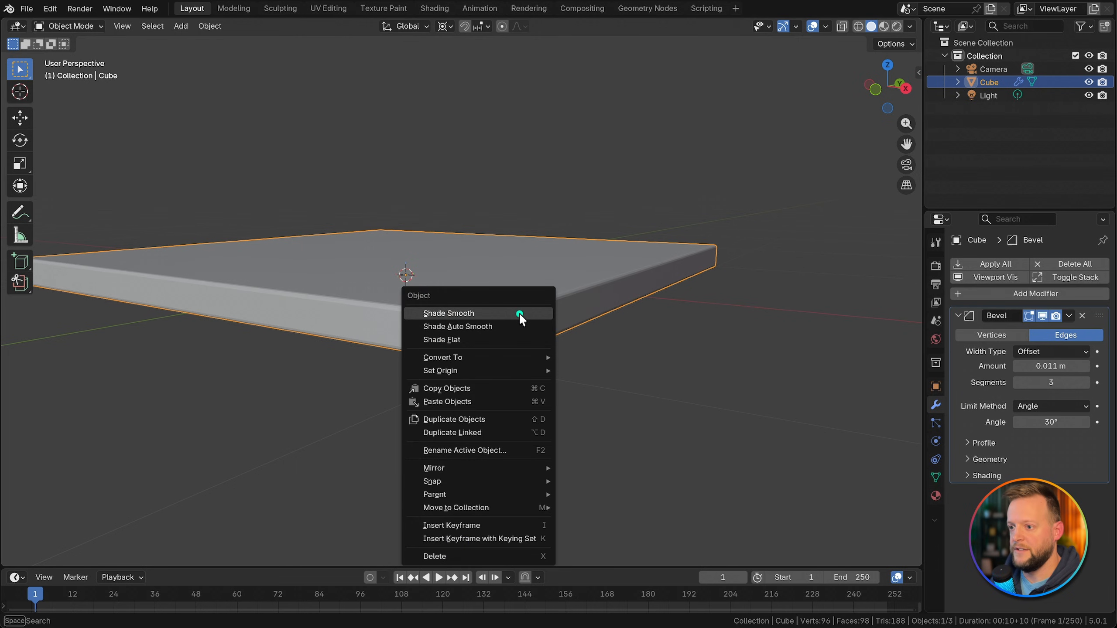
click(519, 314)
middle_drag(525, 309, 518, 310)
key(shift+a)
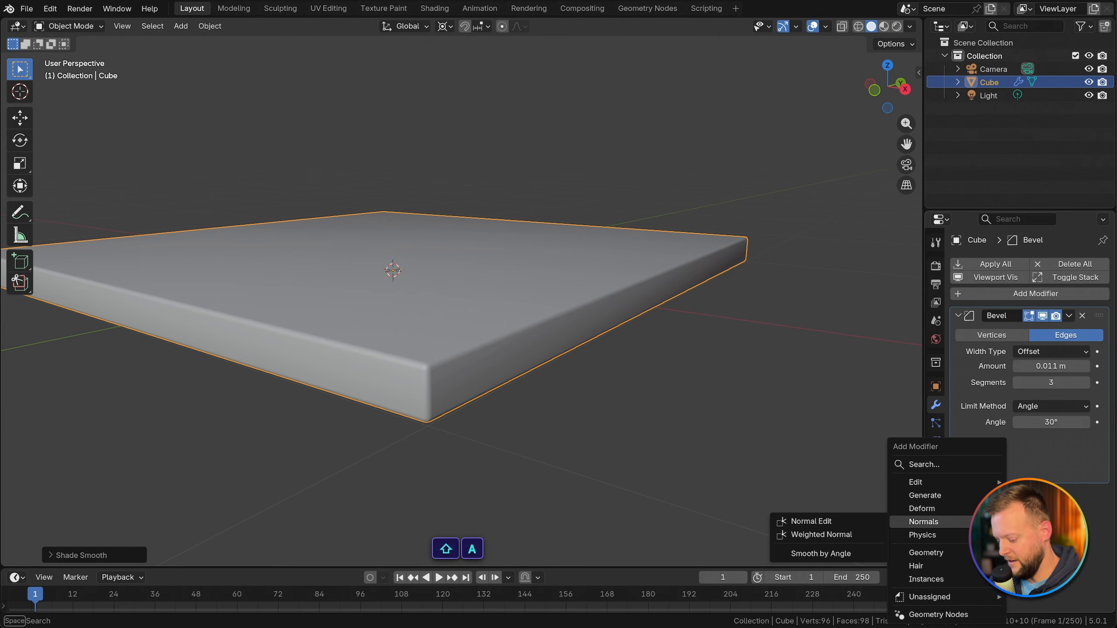
text(weight)
key(Return)
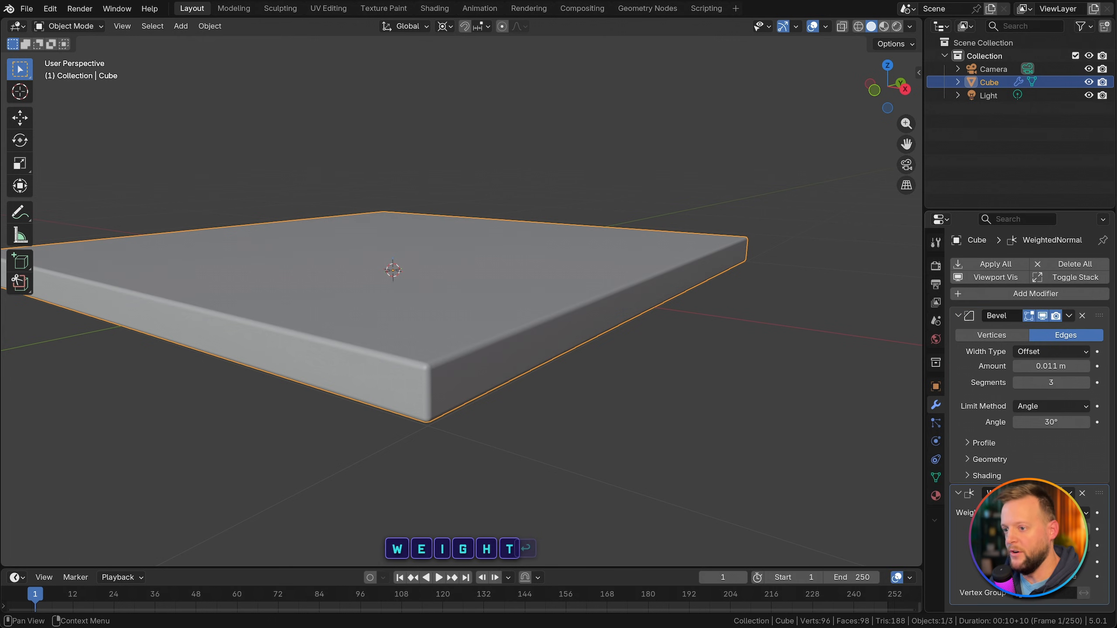
Step: Move the slab 3 m along the global X axis
scroll(541, 338, down, 6)
key(g)
key(x)
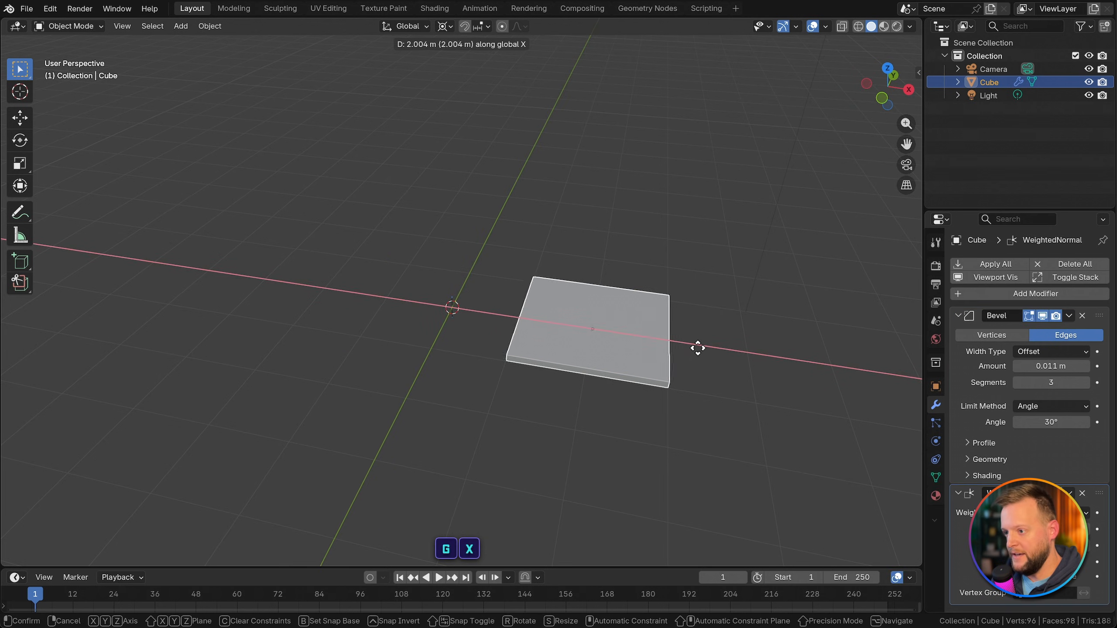
text(33)
key(Return)
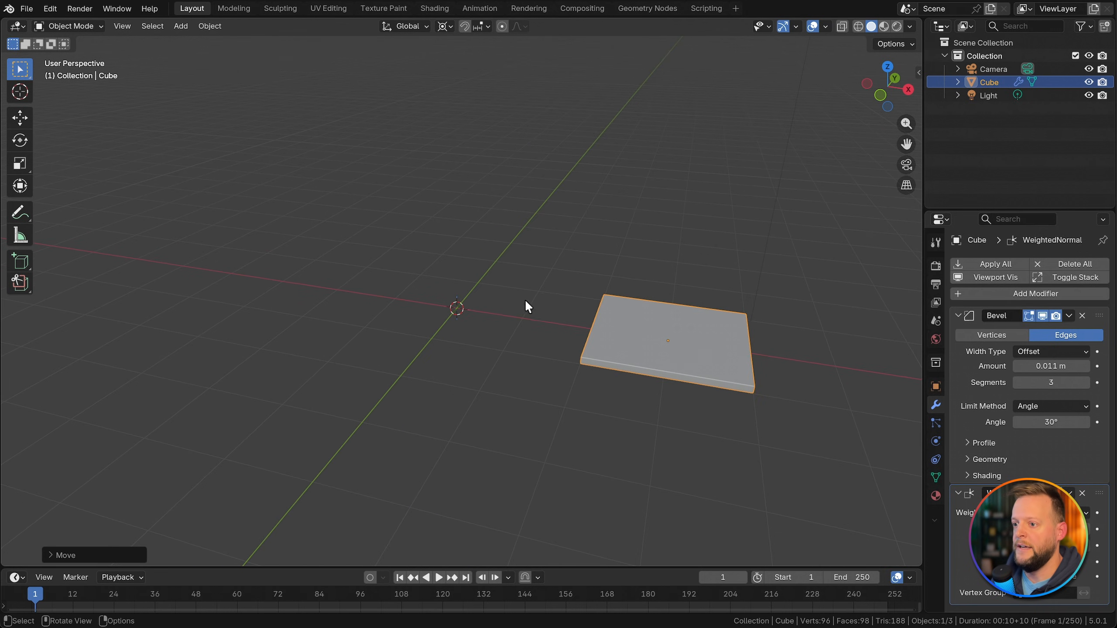
Step: Deselect the slab, add a mesh plane at the origin, and switch to the Geometry Nodes workspace
key(alt+a)
key(shift+a)
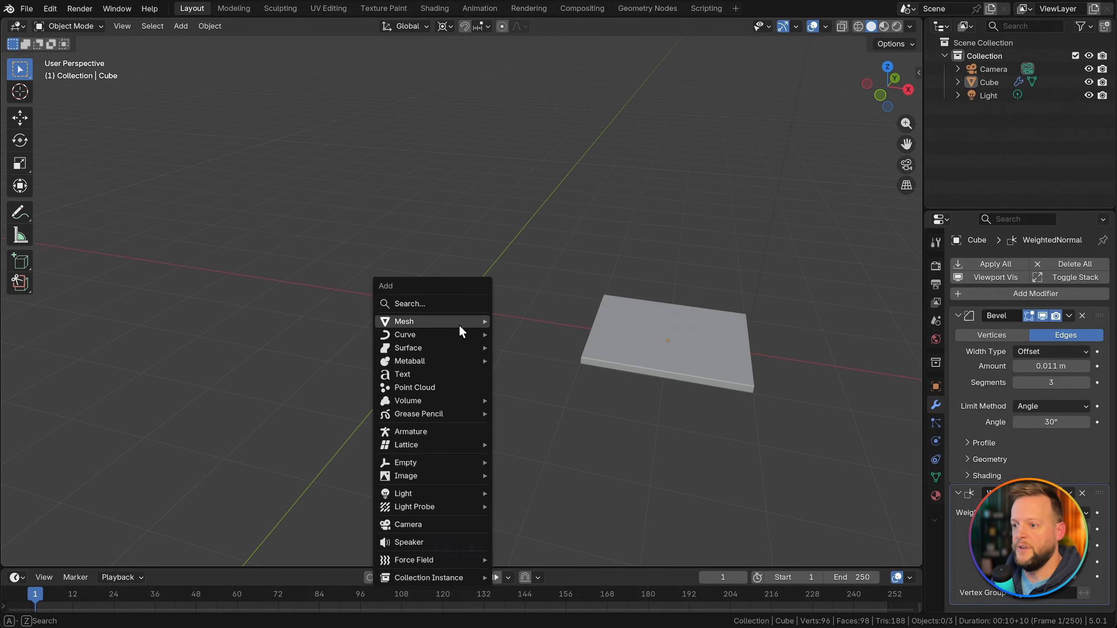
mouse_move(459, 323)
click(535, 321)
click(648, 9)
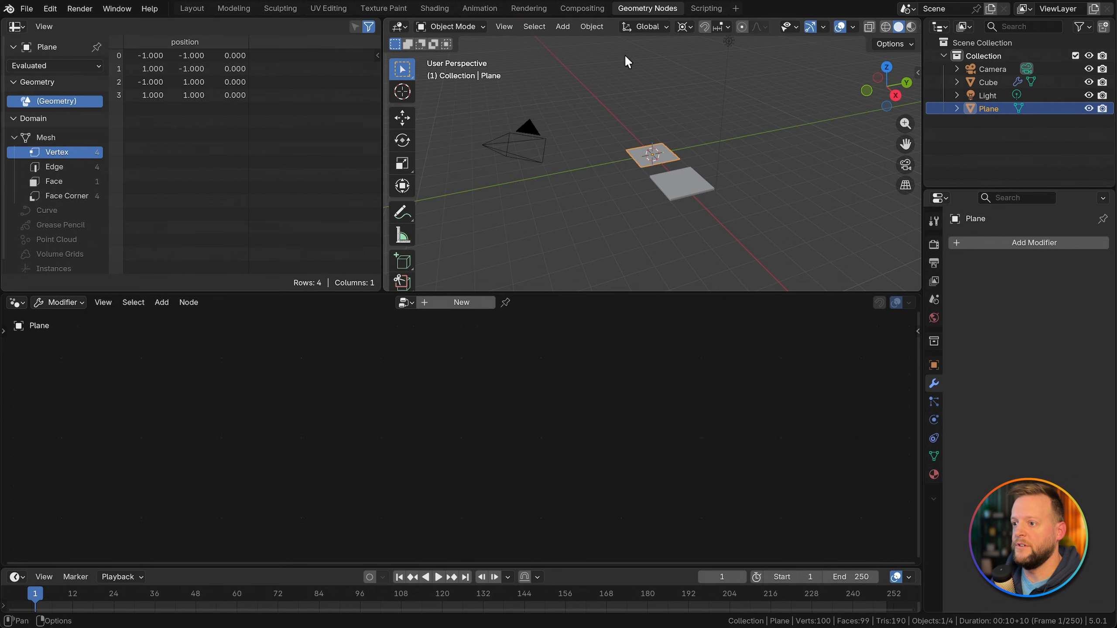
scroll(629, 176, up, 2)
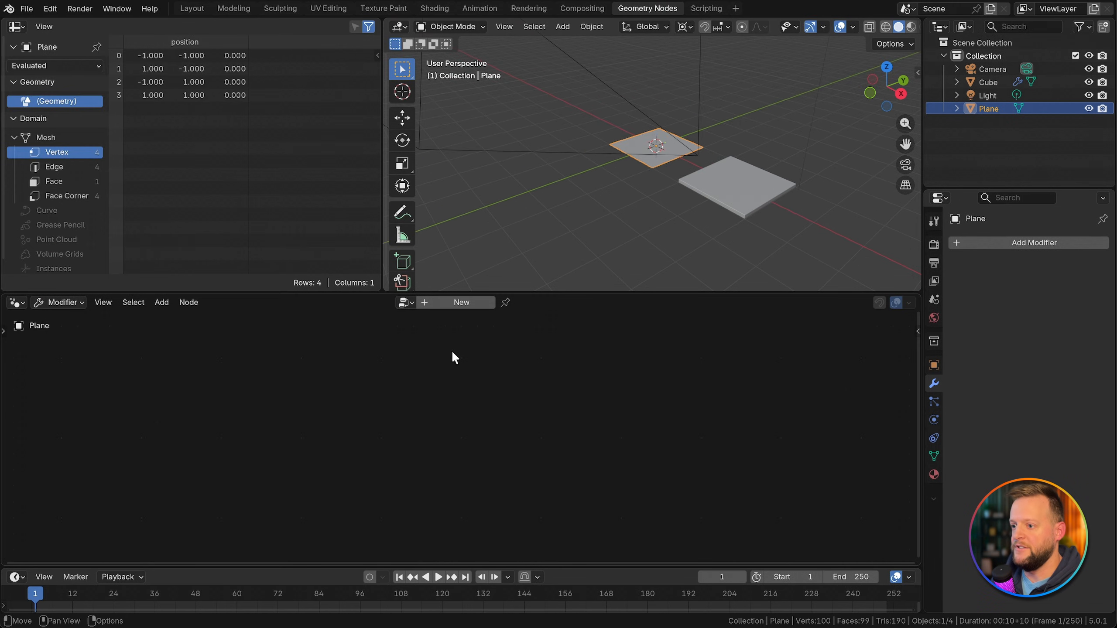
Step: Create a new geometry node tree on the plane and delete its Group Input node
click(458, 303)
click(273, 464)
key(x)
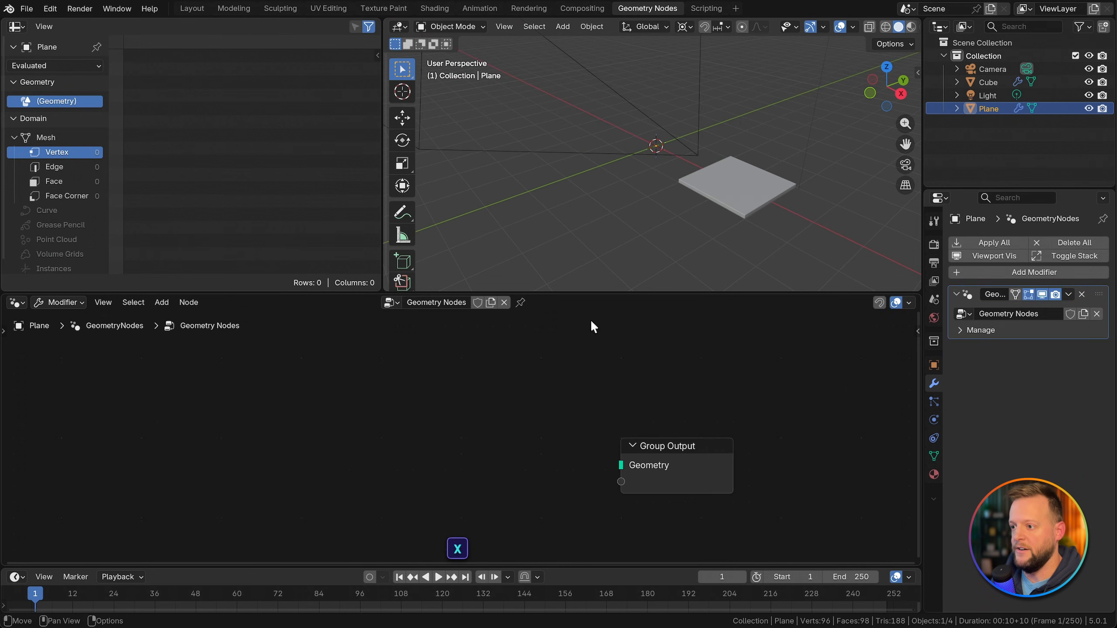
mouse_move(596, 294)
mouse_down()
mouse_move(604, 277)
mouse_move(598, 291)
mouse_up()
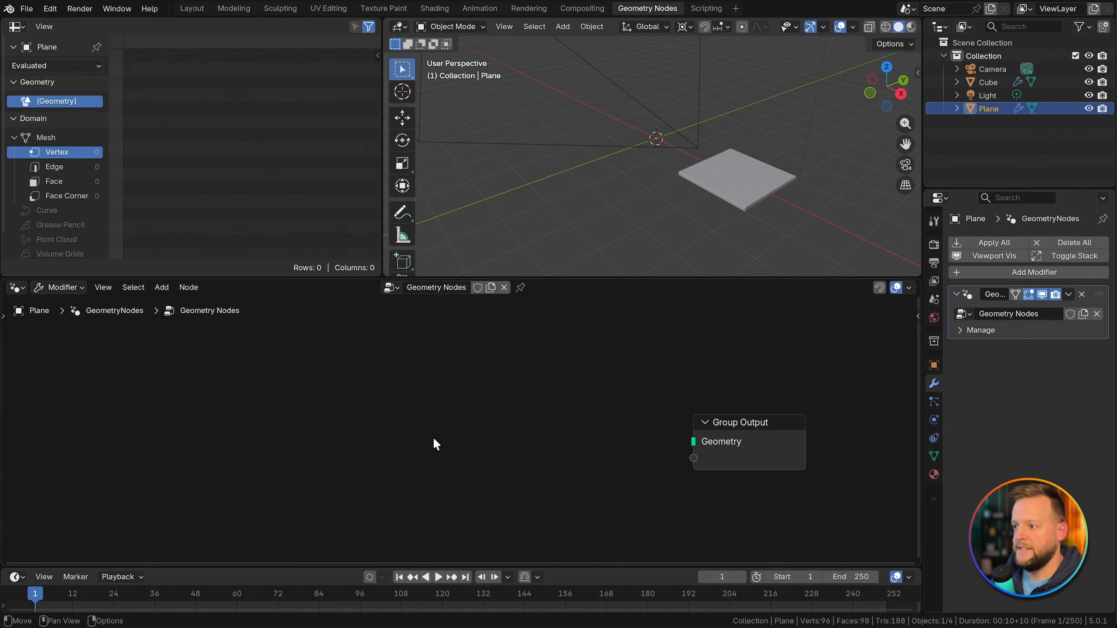
Step: Add a Points node with a count of 25 and connect it to the Group Output's Geometry
key(shift+a)
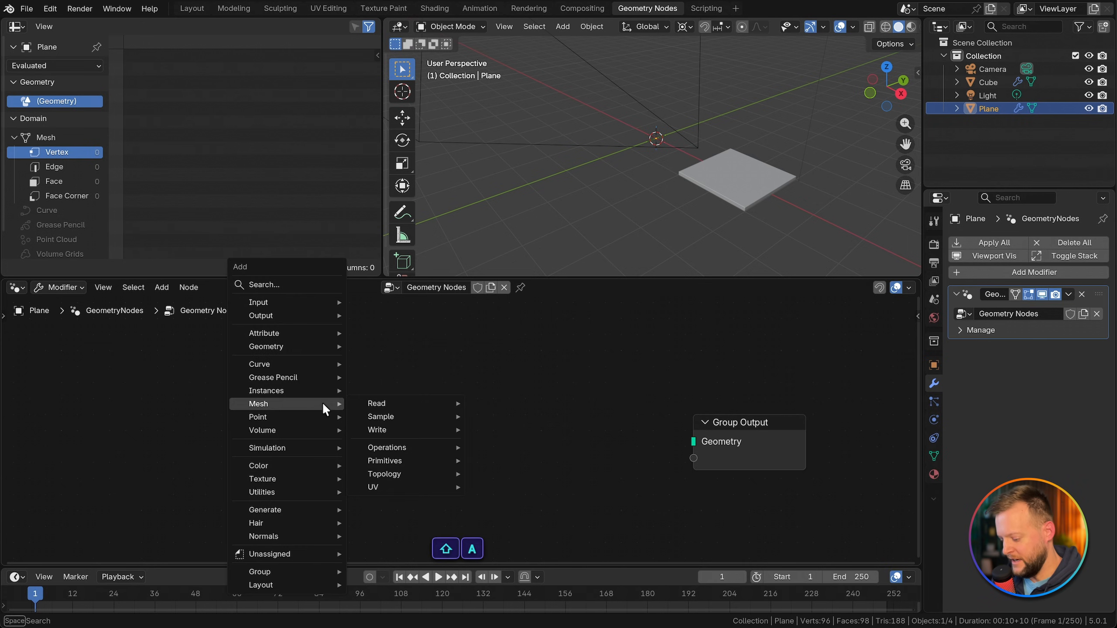
text(points)
key(Down)
key(Return)
click(353, 392)
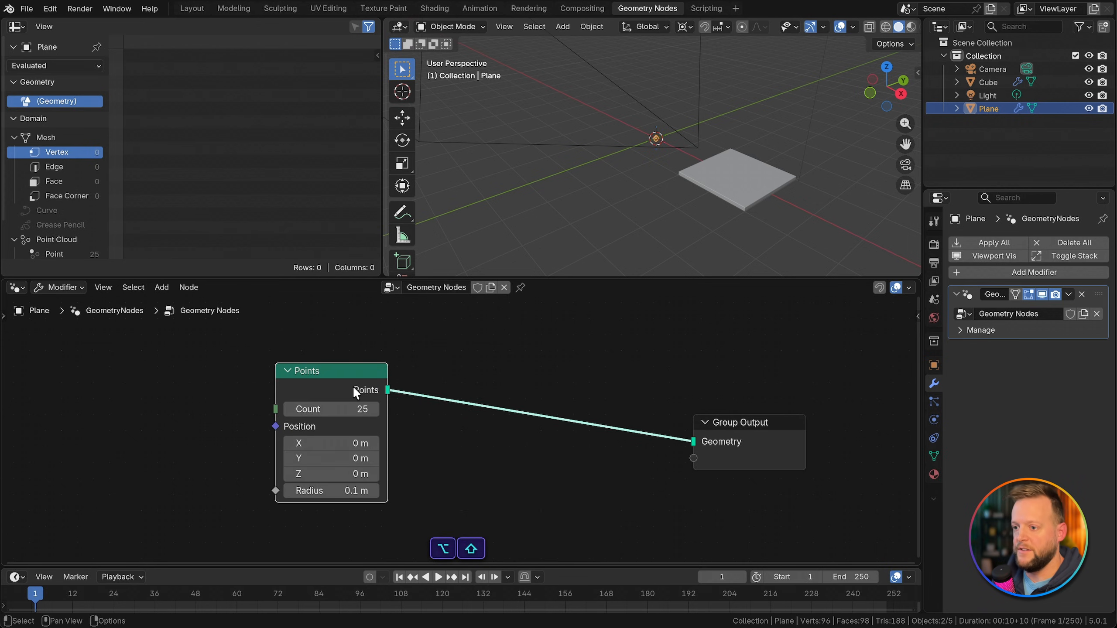
drag(352, 386, 324, 377)
middle_drag(677, 182, 623, 129)
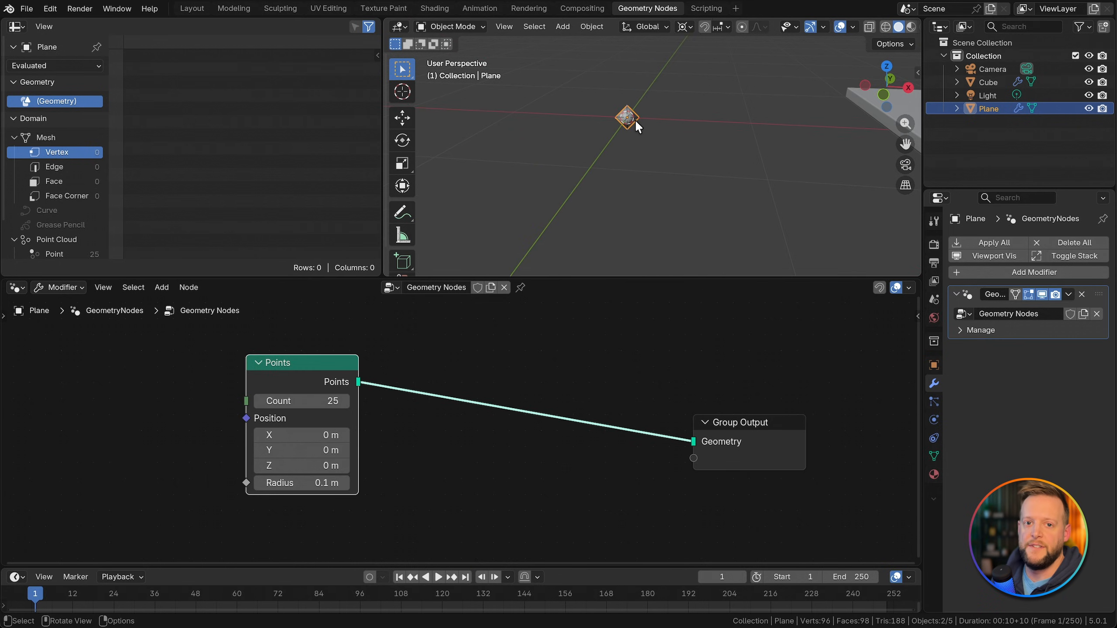
Step: Space out the nodes and insert an Instance on Points node between Points and Group Output
drag(768, 448, 855, 391)
scroll(591, 454, down, 2)
drag(441, 396, 424, 358)
click(536, 418)
middle_drag(537, 426, 532, 401)
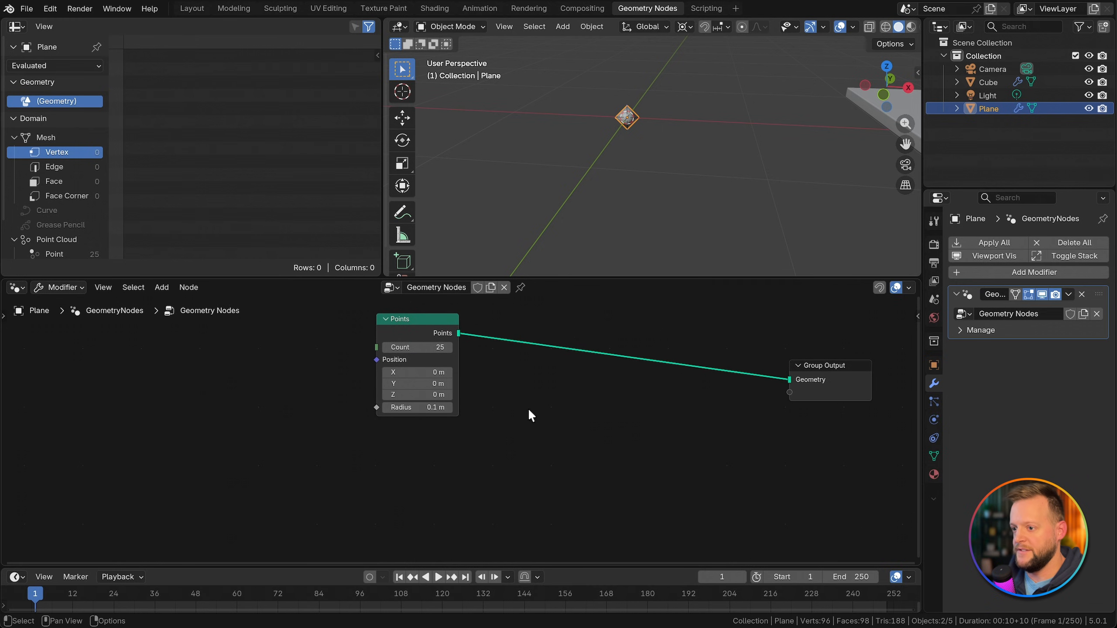
key(shift+a)
text(instan)
key(Return)
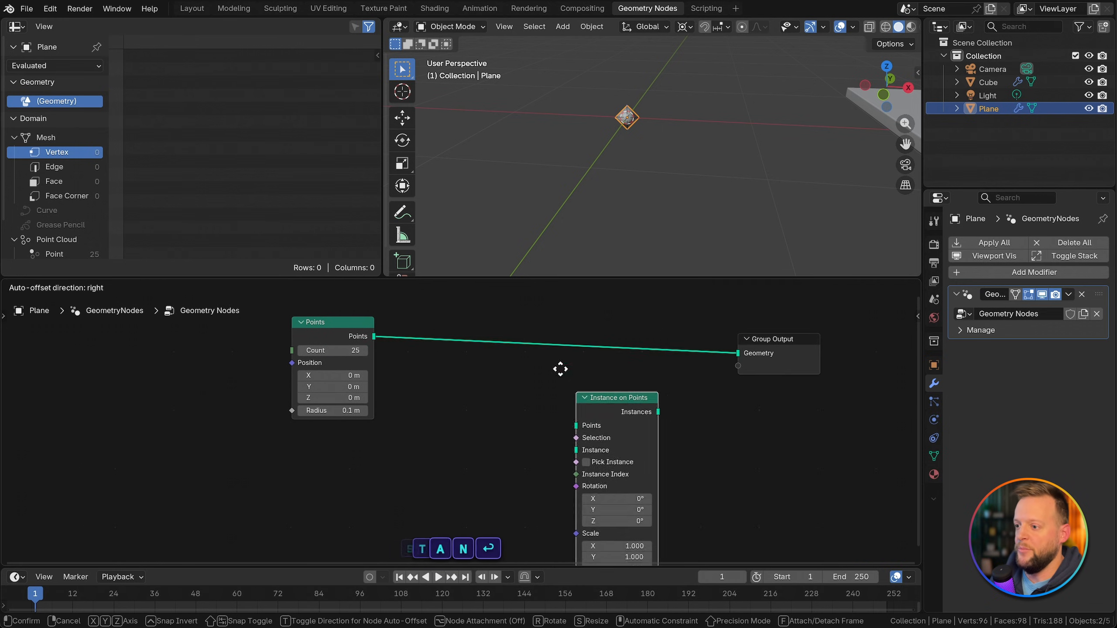
click(547, 323)
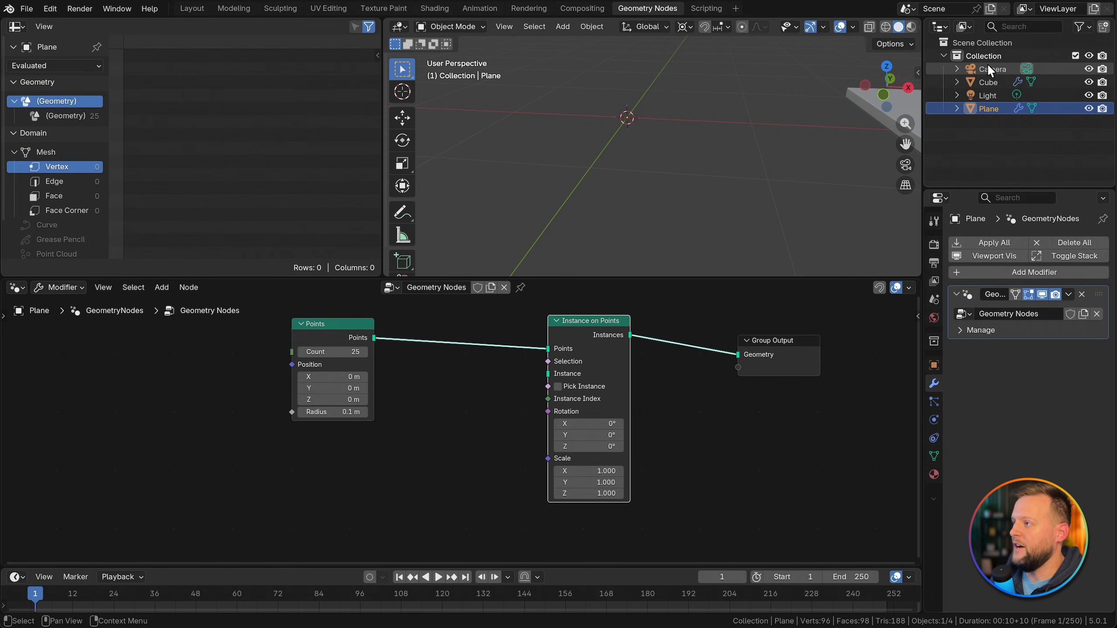
Step: Bring the Cube object in as an Object Info node and connect its Geometry to the Instance input
drag(988, 80, 378, 455)
drag(393, 521, 547, 373)
middle_drag(650, 170, 680, 112)
click(614, 127)
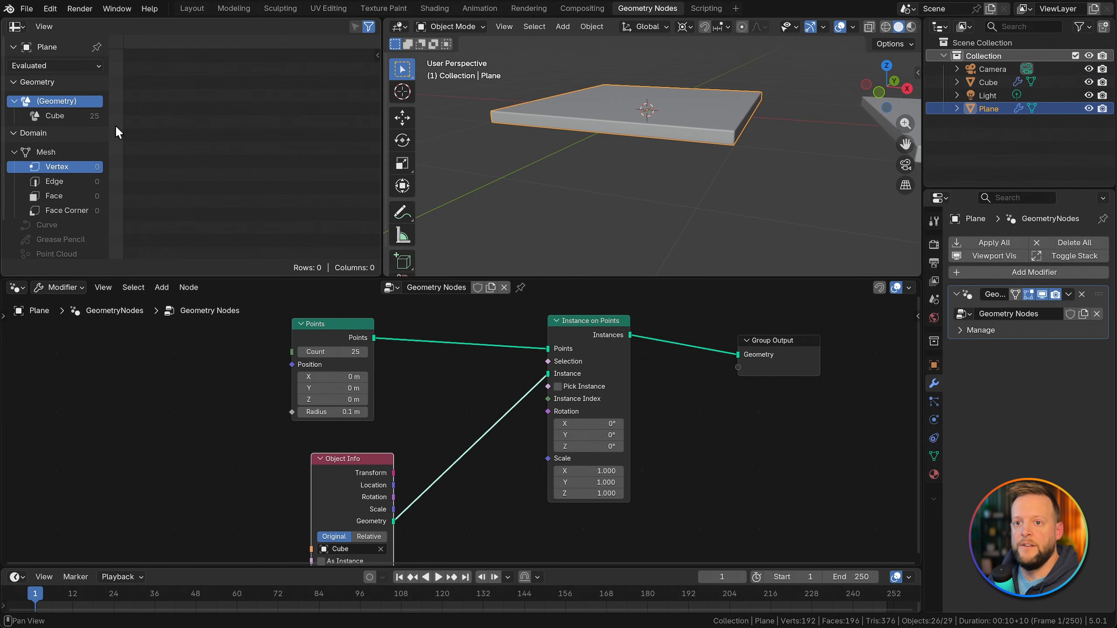
scroll(82, 171, down, 3)
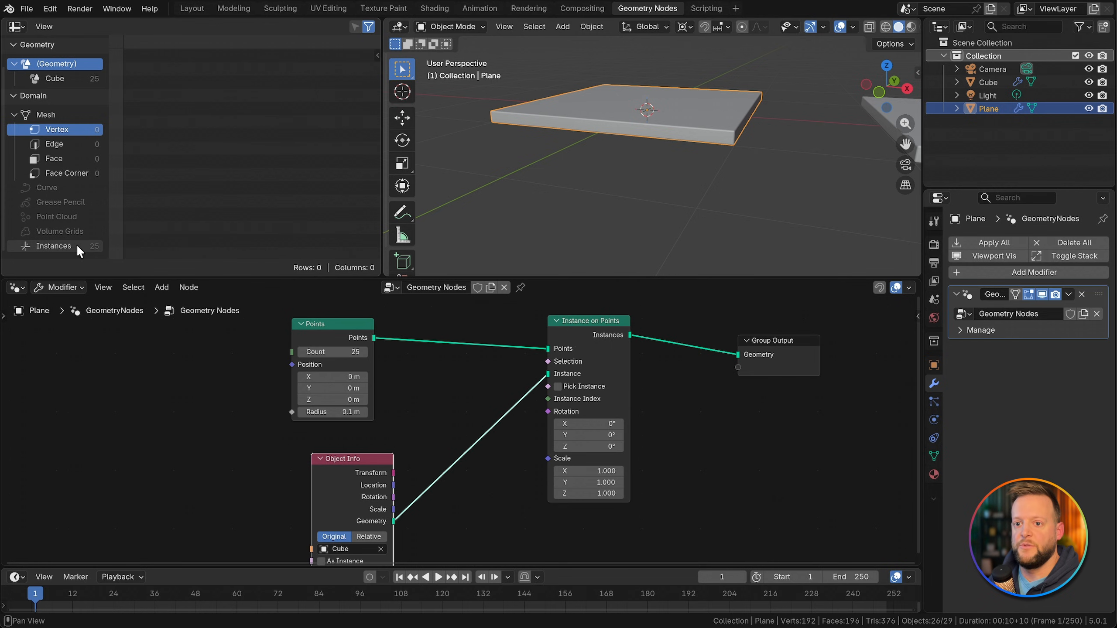
Step: Move the Group Output node farther from Instance on Points to make room for more nodes
middle_drag(433, 423, 408, 408)
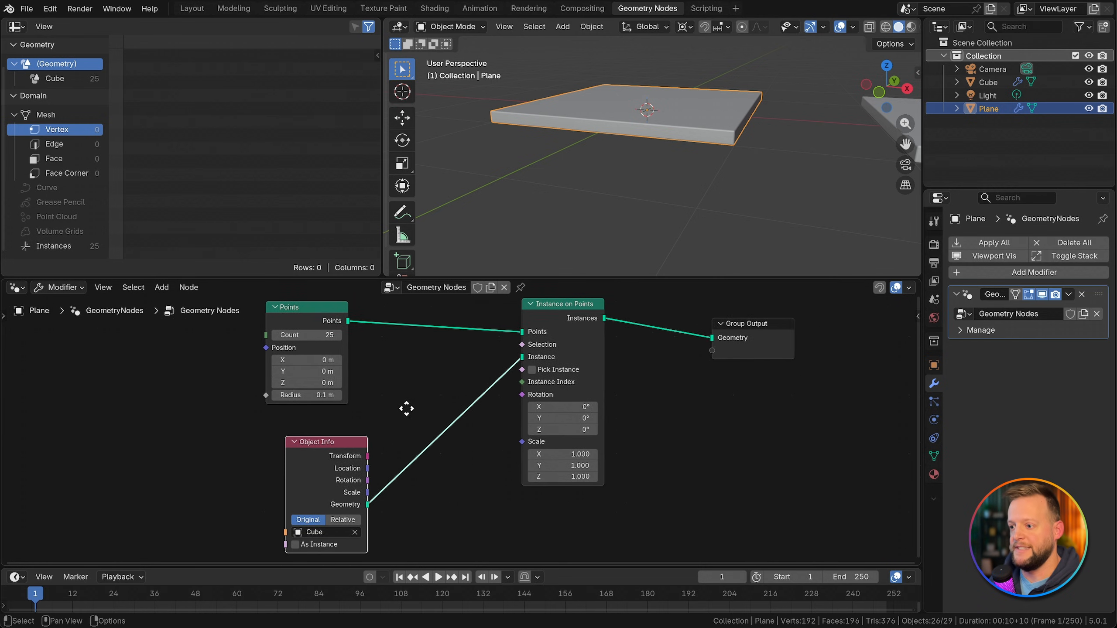
scroll(415, 396, down, 4)
middle_drag(680, 362, 544, 374)
drag(543, 373, 917, 361)
middle_drag(818, 407, 694, 409)
click(696, 411)
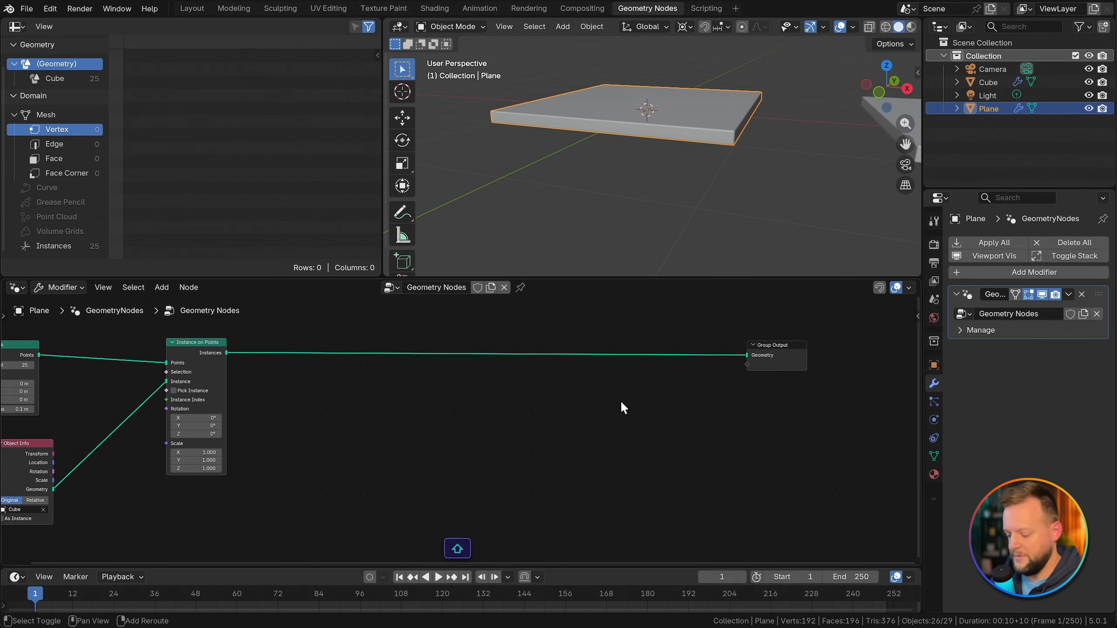
Step: Insert a Set Instance Transform node between Instance on Points and Group Output, and move both end nodes farther along
key(shift+a)
text(setinsta)
key(Return)
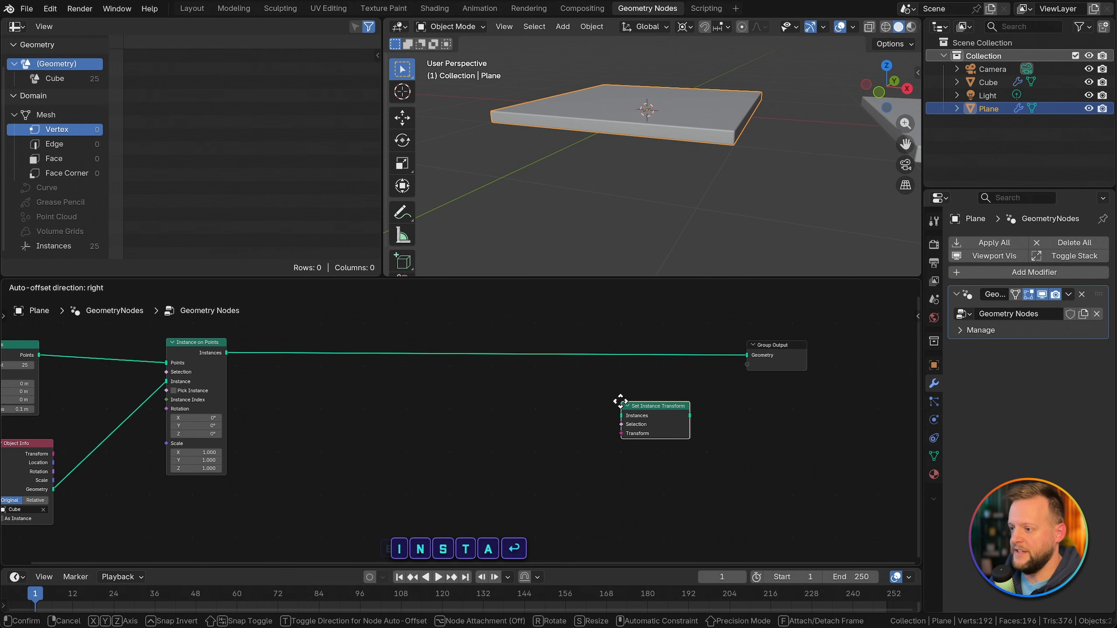
click(662, 348)
drag(662, 328, 822, 378)
key(g)
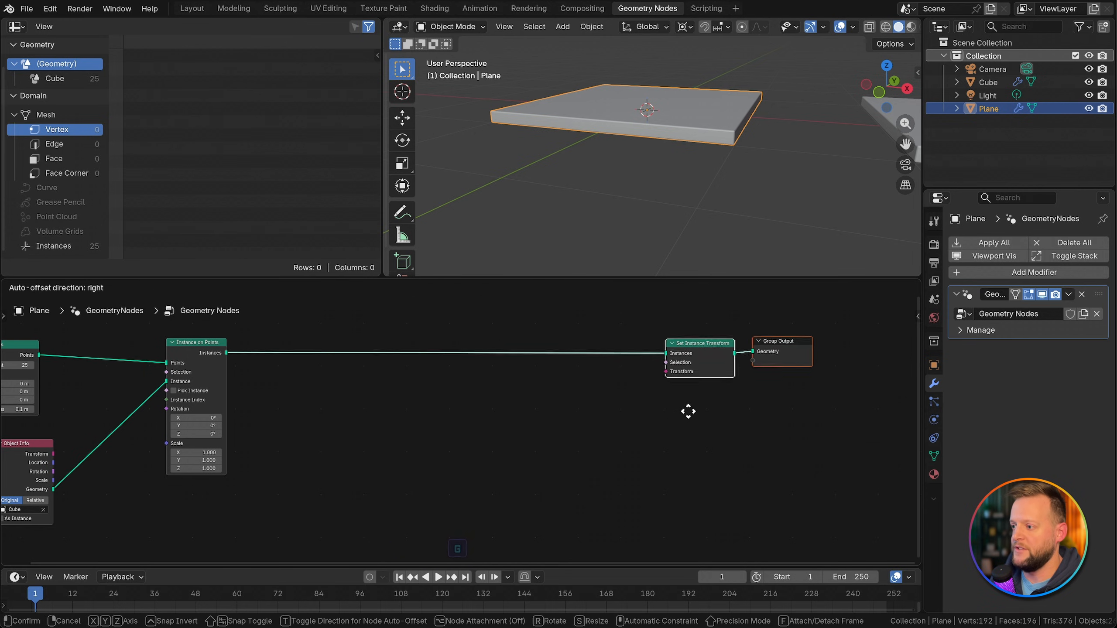
click(720, 417)
click(707, 409)
Step: Add a Bounding Box node fed by the Object Info node's Geometry output
scroll(676, 385, up, 3)
scroll(676, 398, down, 2)
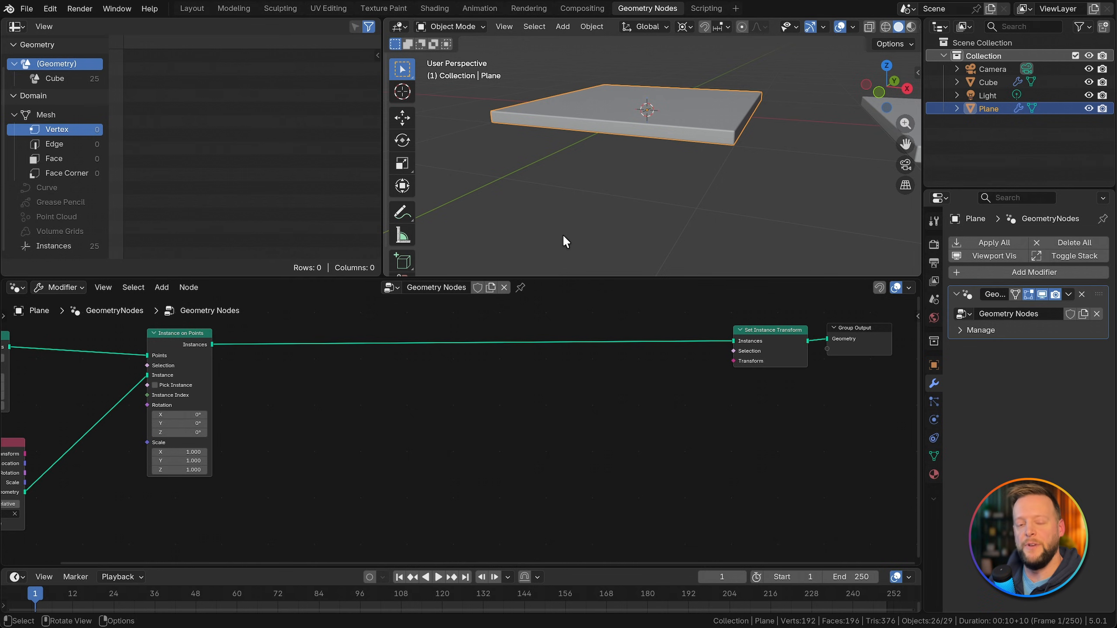
middle_drag(726, 366, 728, 352)
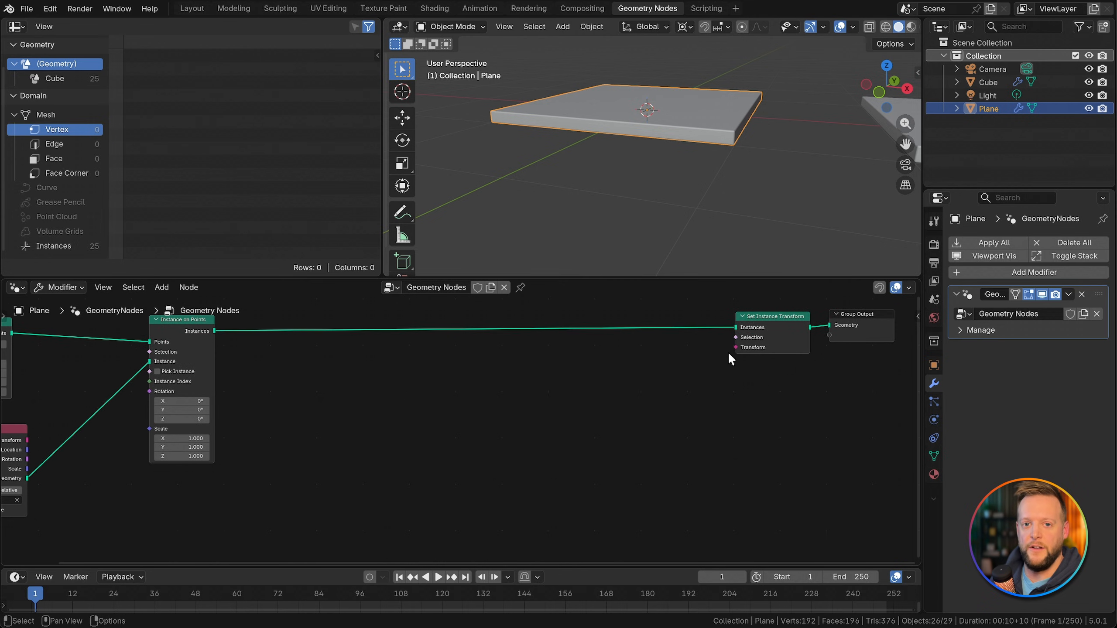
middle_drag(733, 356, 769, 345)
drag(63, 467, 320, 470)
text(bounding)
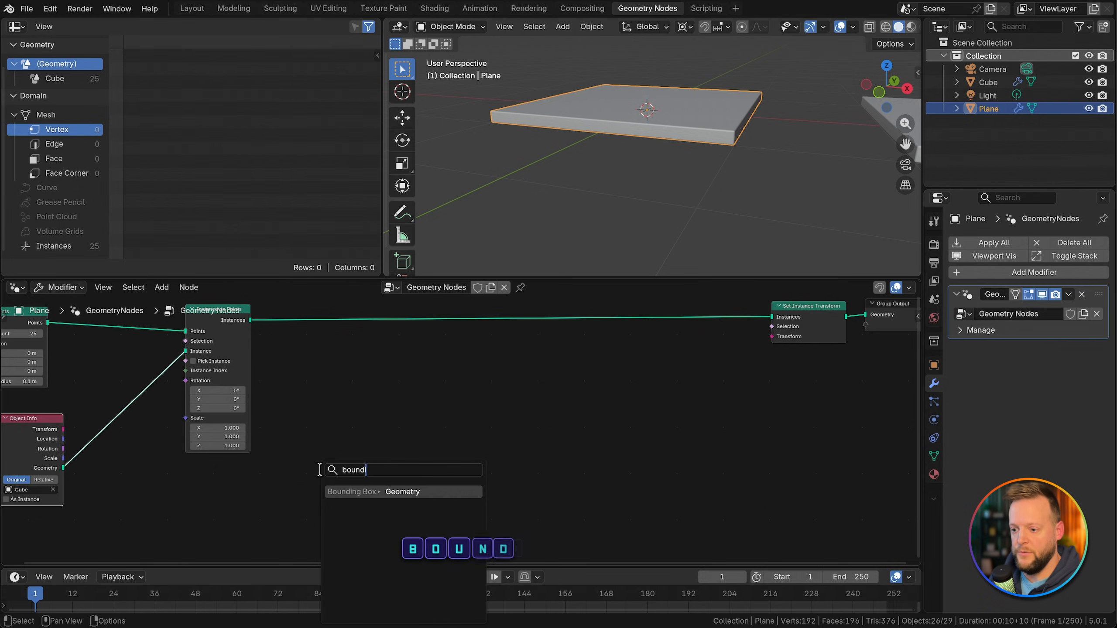
key(Return)
click(306, 449)
scroll(343, 471, up, 5)
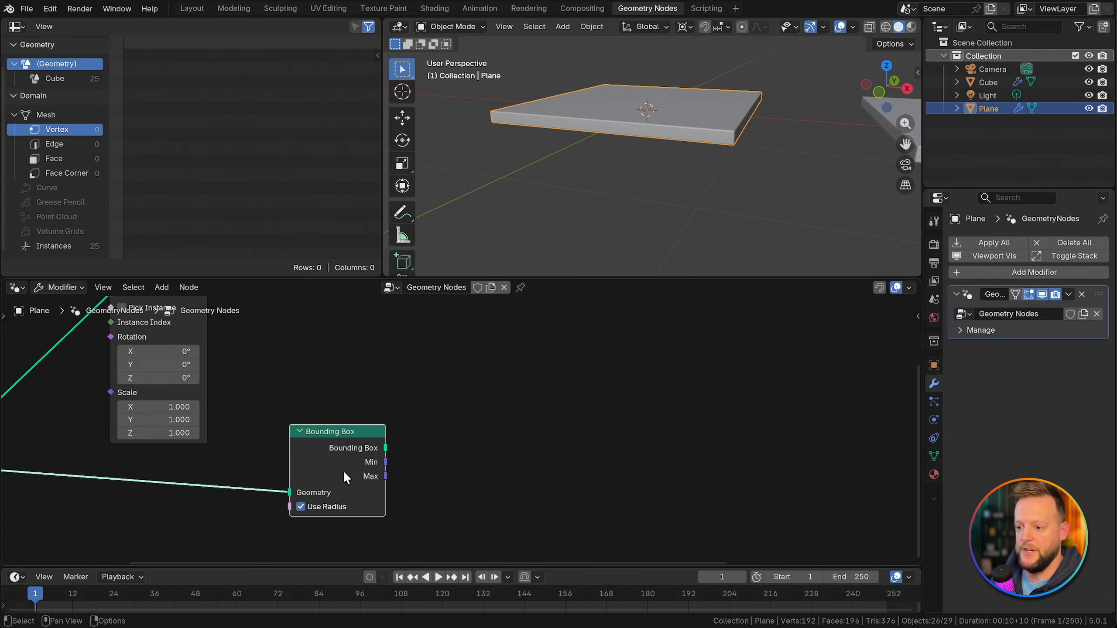
Step: Add a Vector Math node set to Multiply from the Bounding Box's Max output, with a Z multiplier of 1
middle_drag(425, 471, 310, 471)
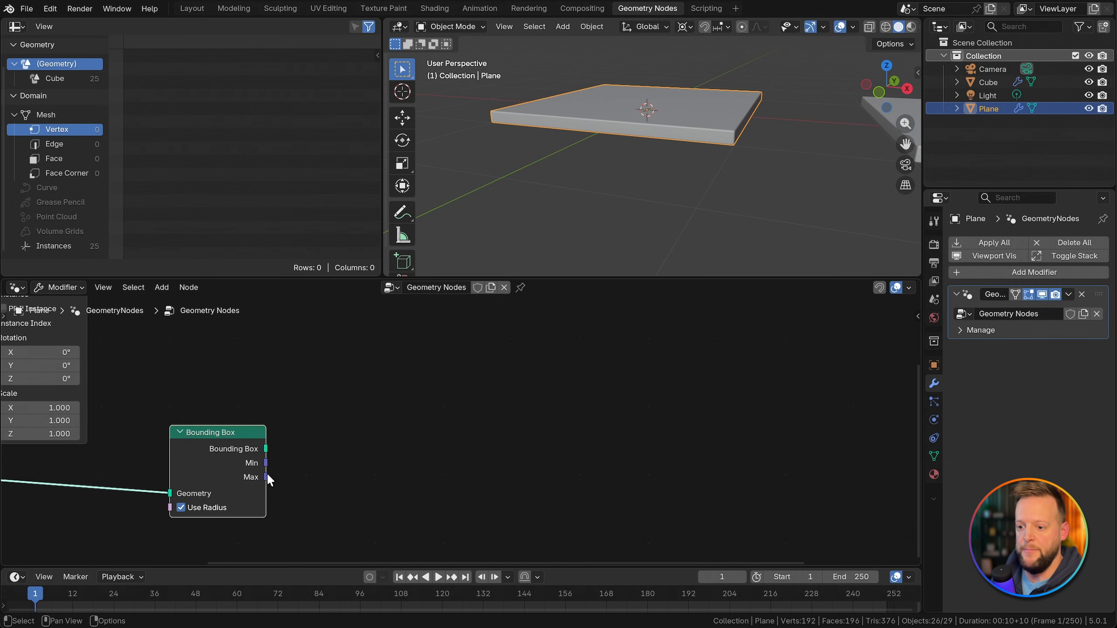
drag(265, 476, 316, 469)
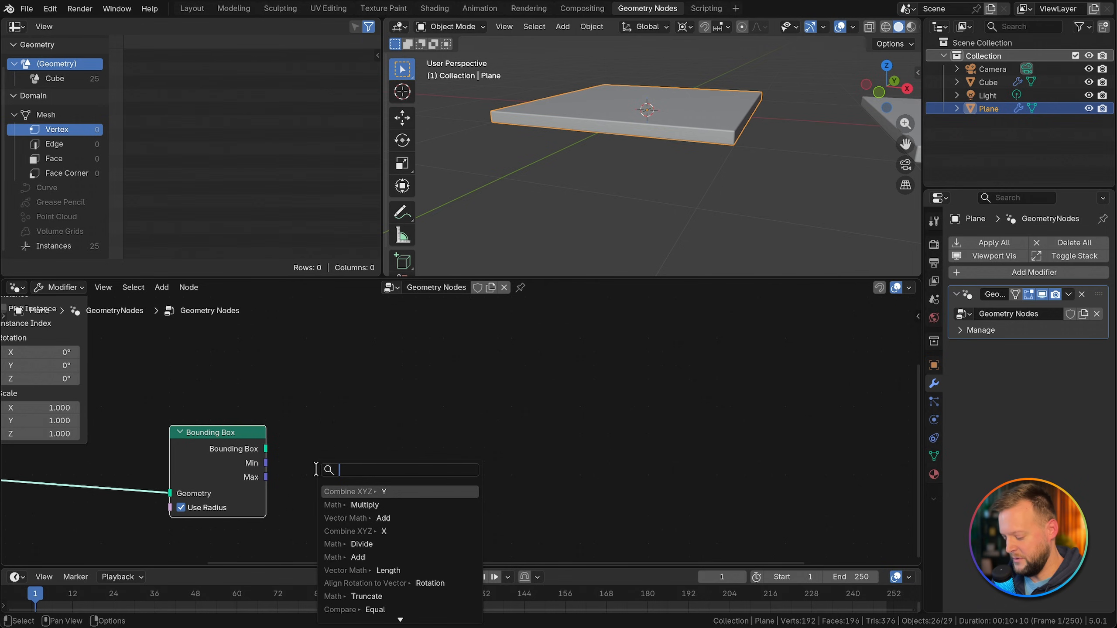
text(vector)
key(Return)
click(308, 420)
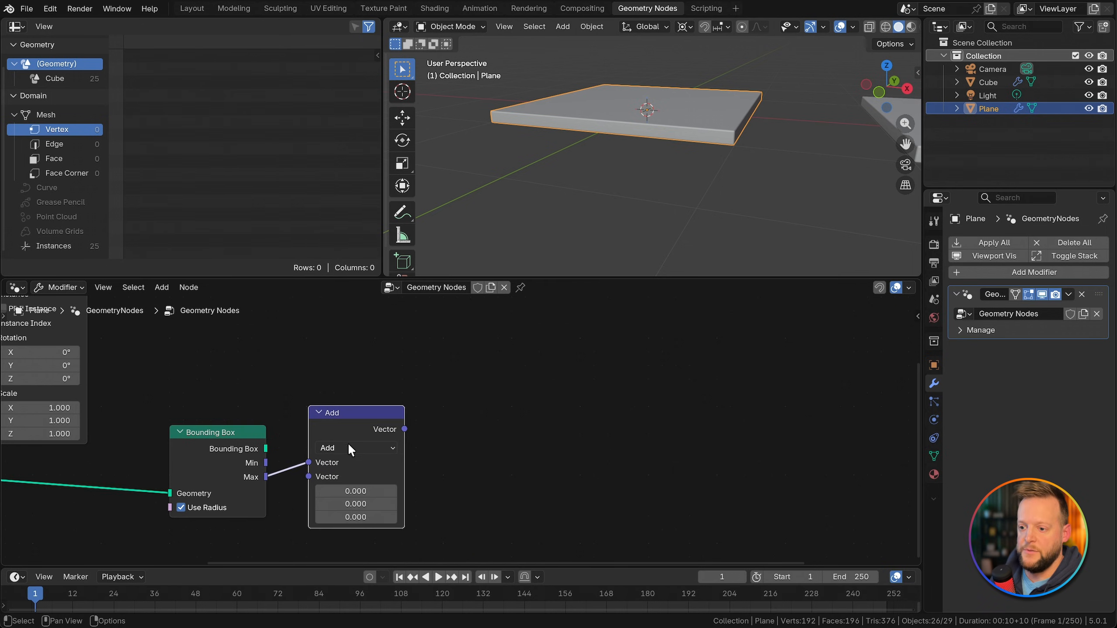
click(348, 443)
click(344, 248)
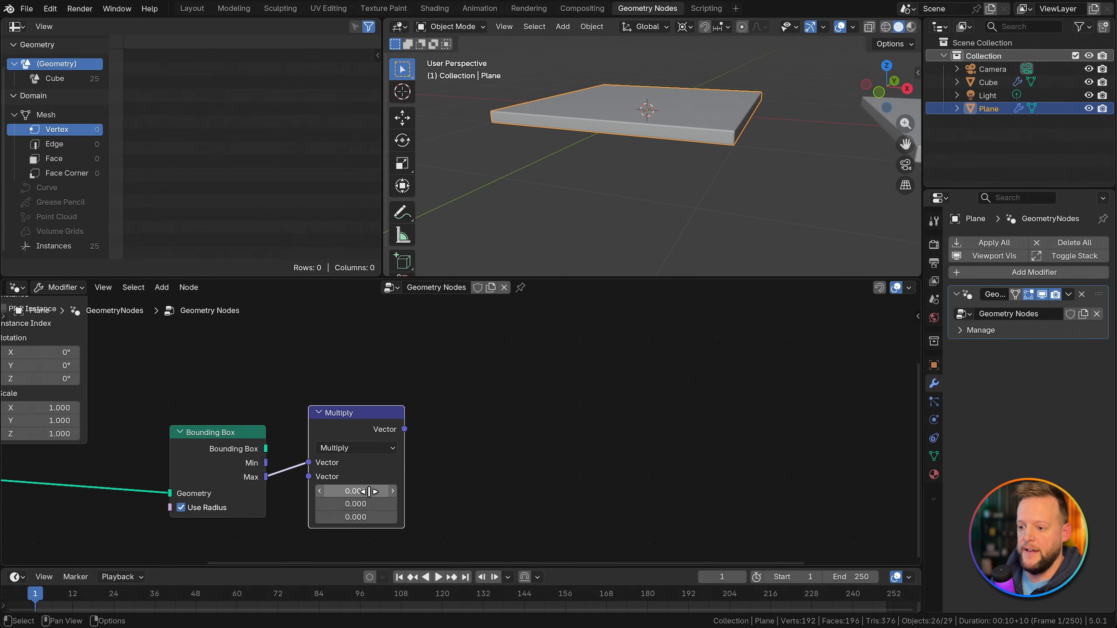
click(356, 517)
text(1)
key(Return)
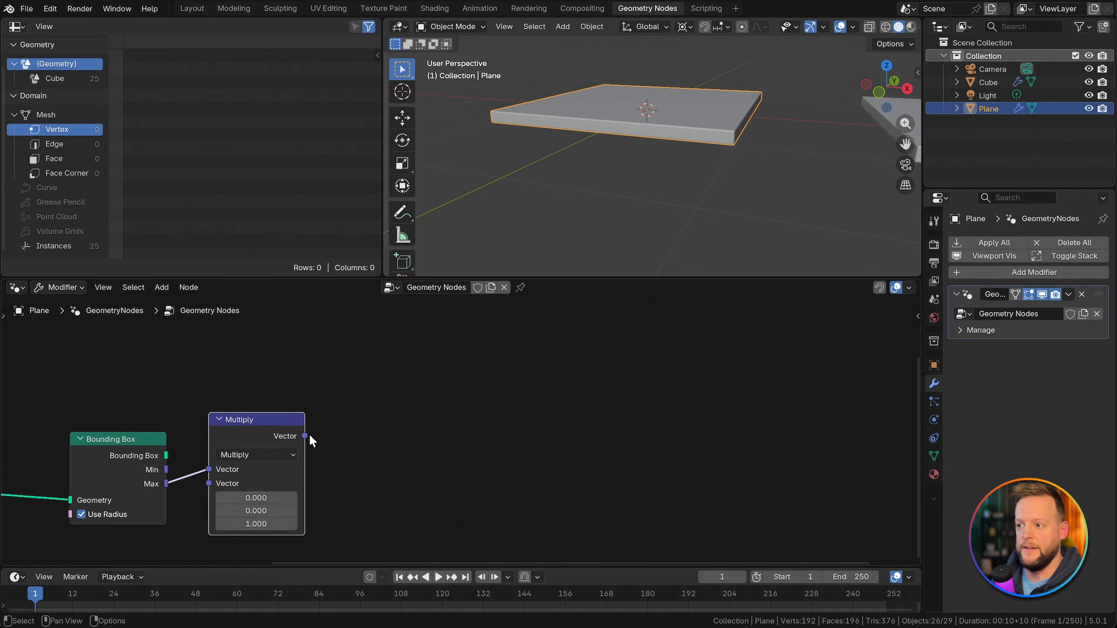
Step: Add a Combine Transform node with the Multiply node's Vector output feeding its Translation
drag(305, 436, 366, 420)
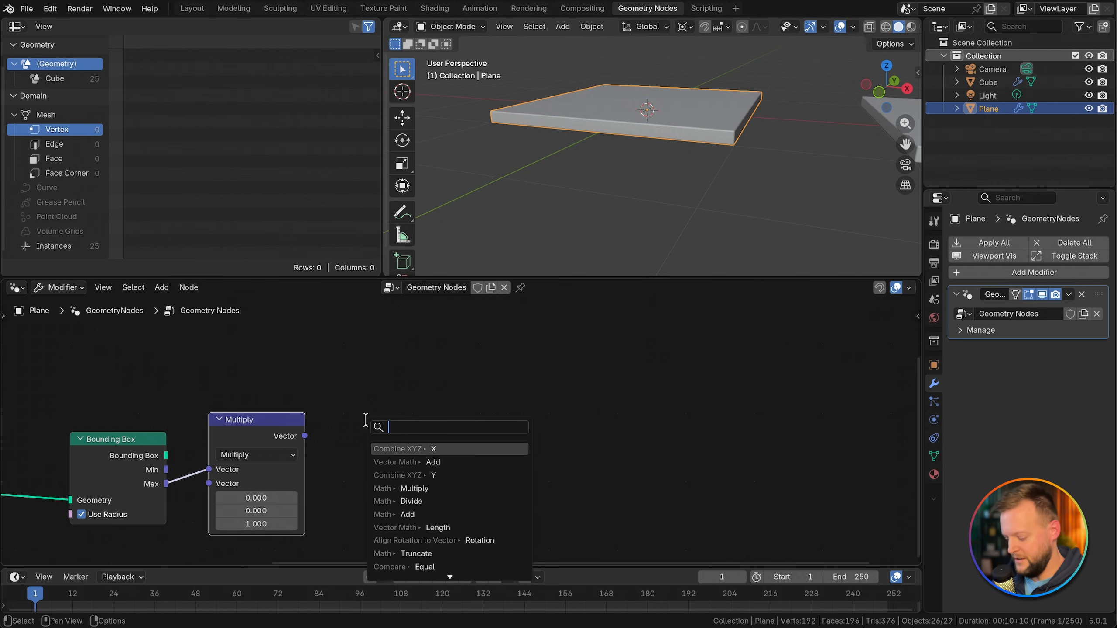
text(combine tra)
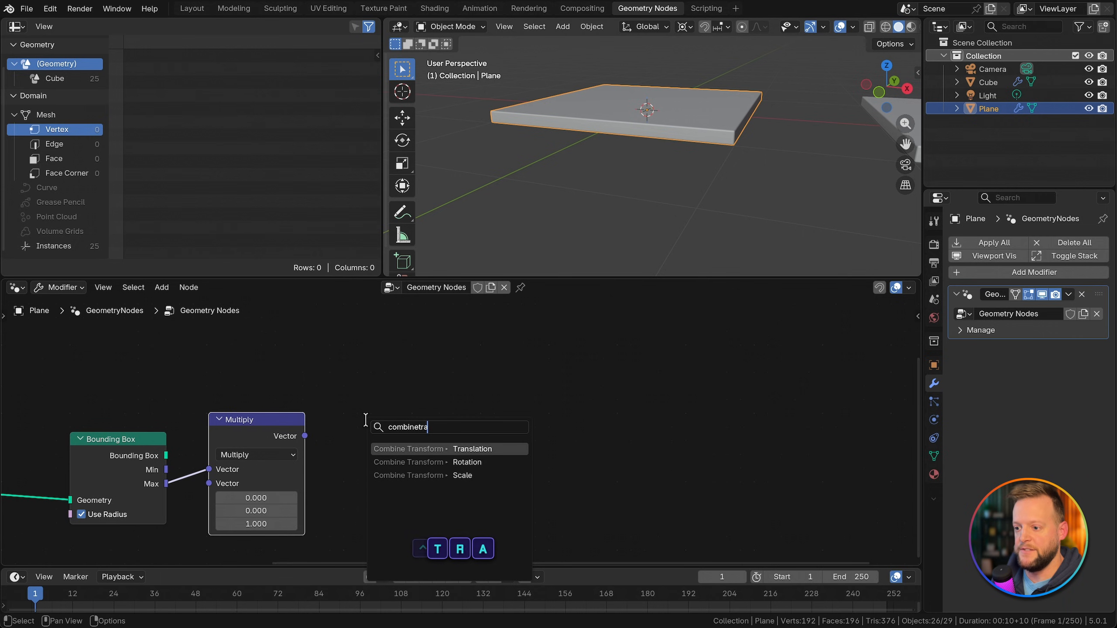
key(Return)
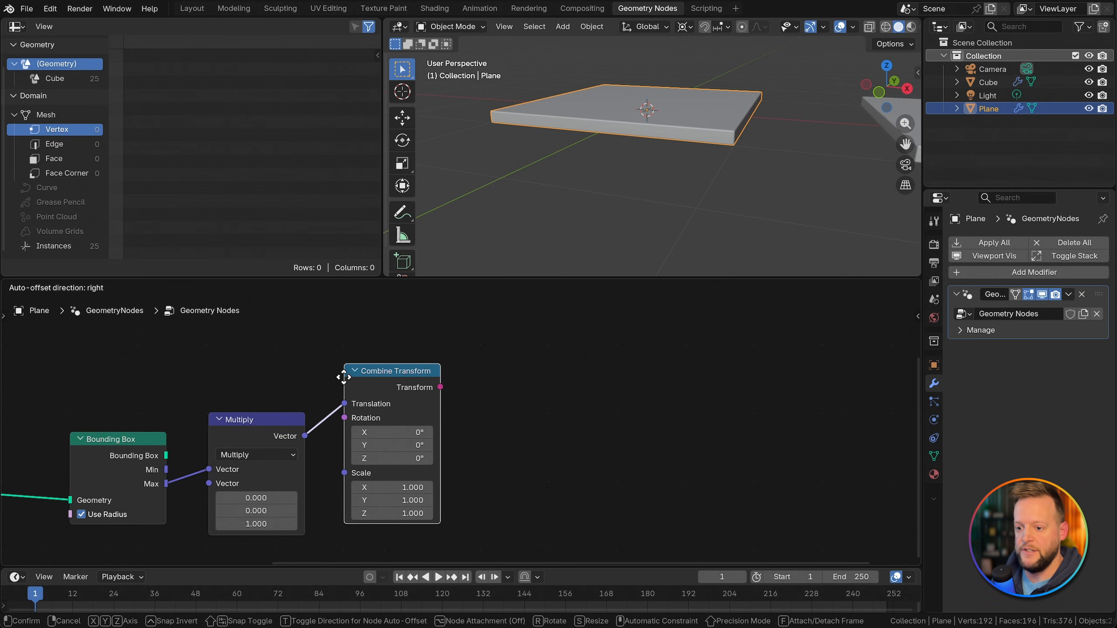
click(345, 381)
scroll(387, 462, down, 1)
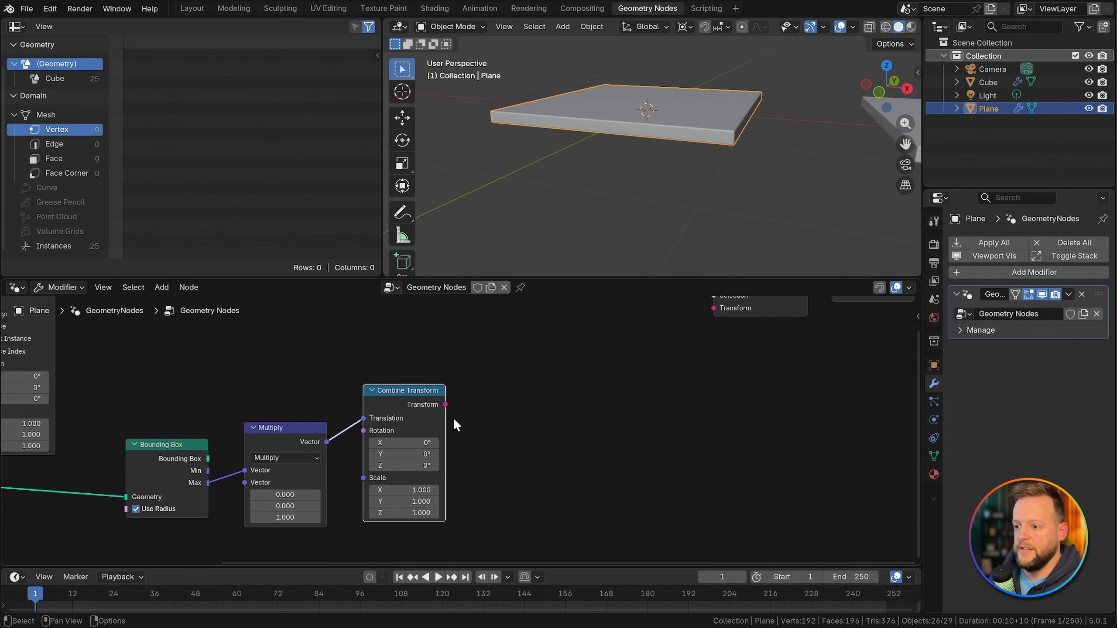
Step: Add an Accumulate Field node with the Combine Transform's output feeding its Value input
middle_drag(454, 425, 400, 444)
scroll(399, 445, up, 1)
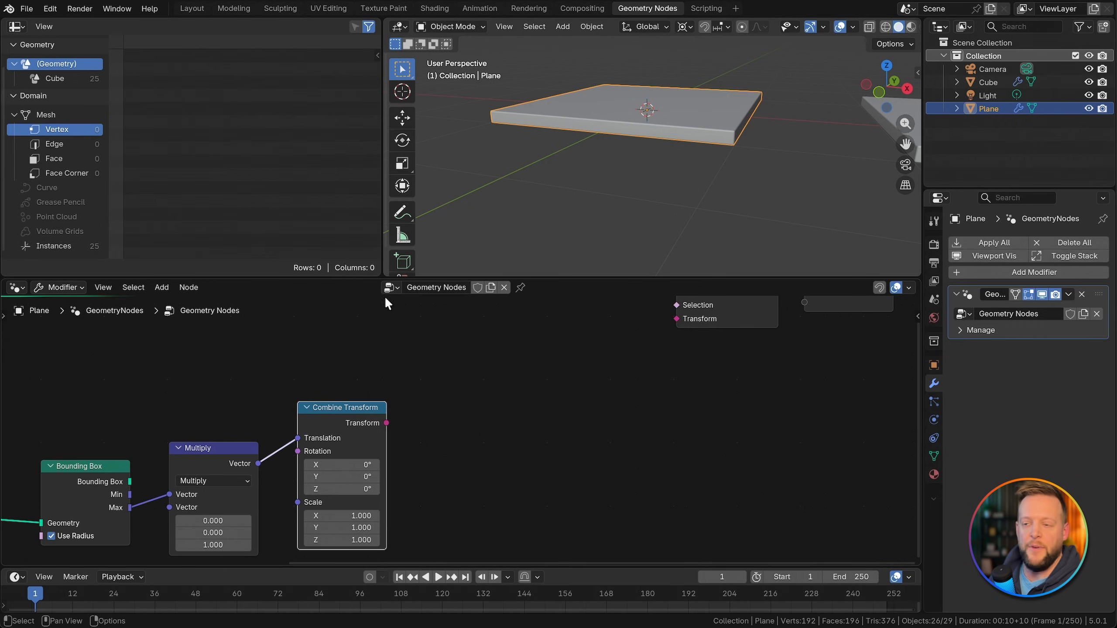
middle_drag(544, 420, 376, 449)
drag(349, 438, 426, 412)
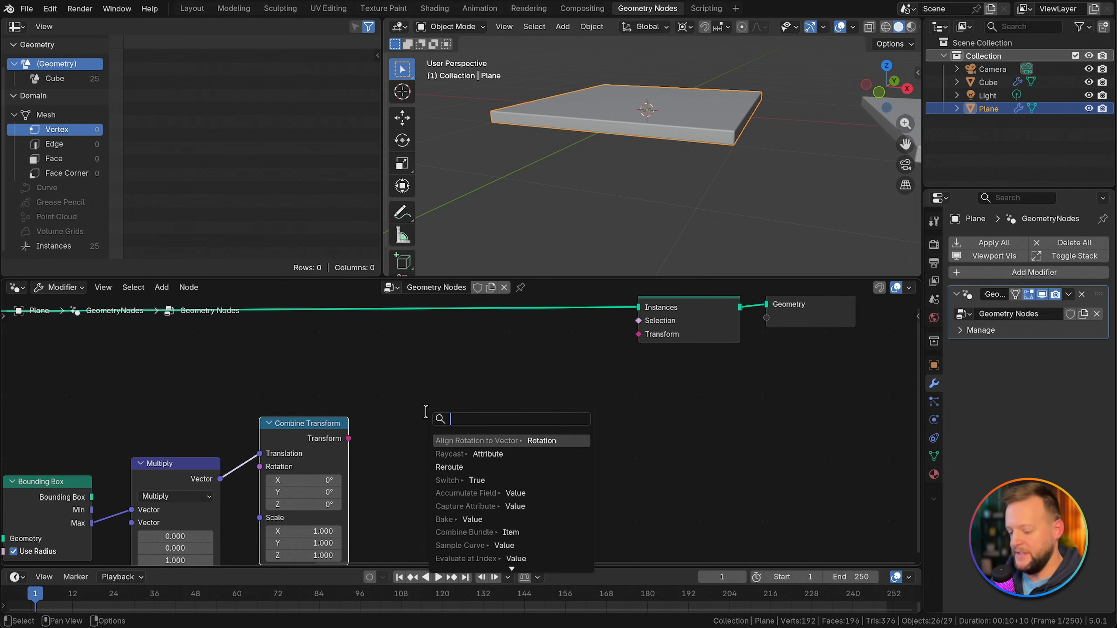
text(accum)
key(Return)
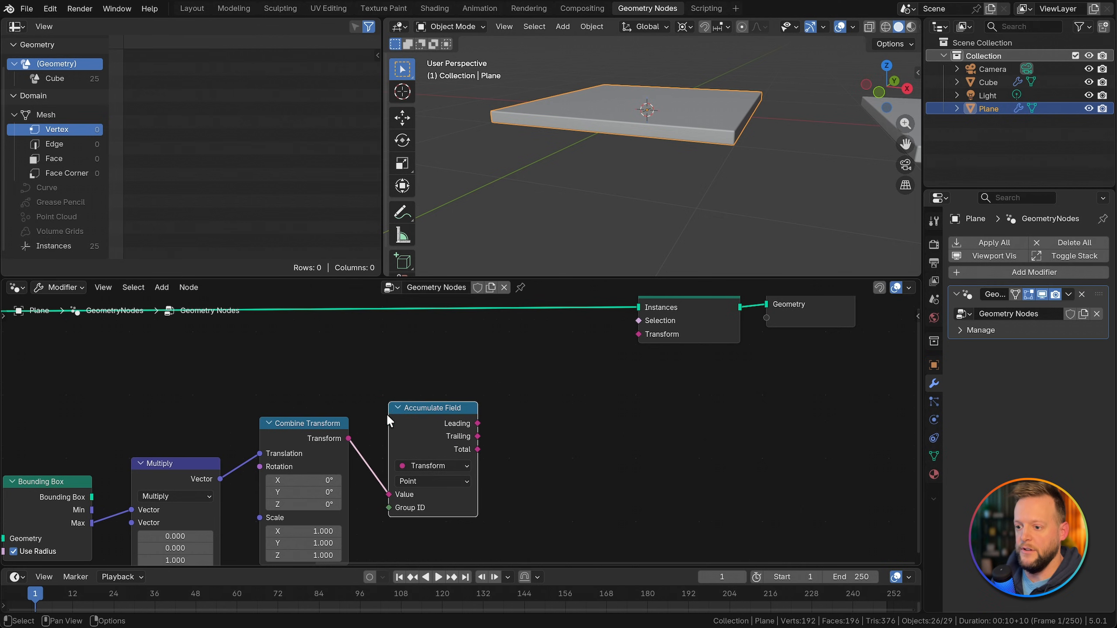
scroll(386, 414, down, 2)
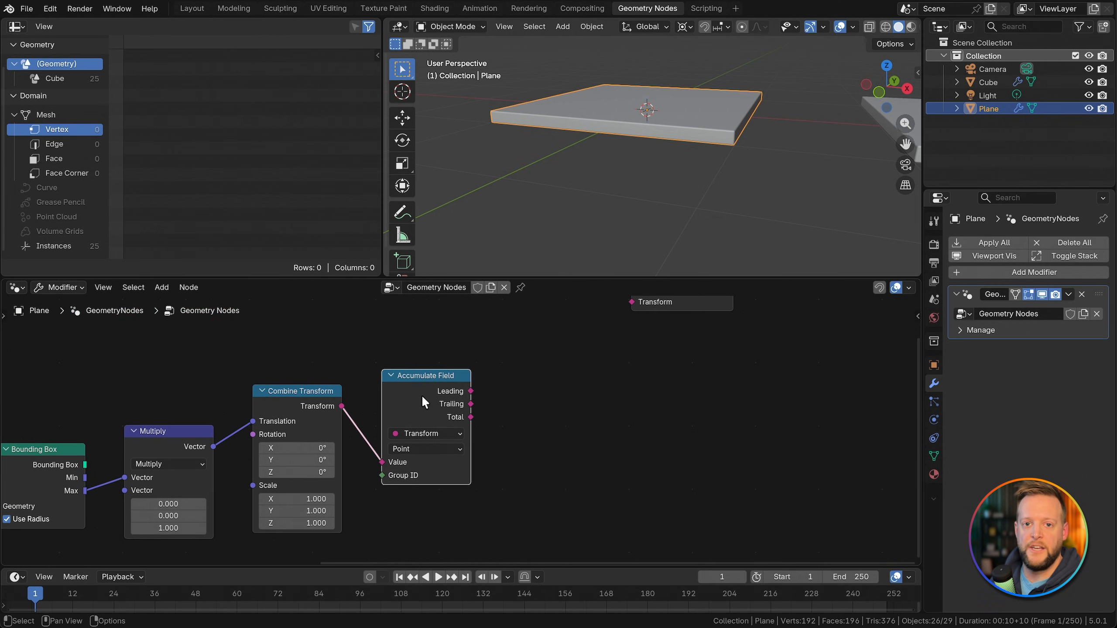
Step: Move Set Instance Transform and Group Output together, farther from the Accumulate Field node
middle_drag(500, 405, 482, 449)
drag(590, 302, 763, 358)
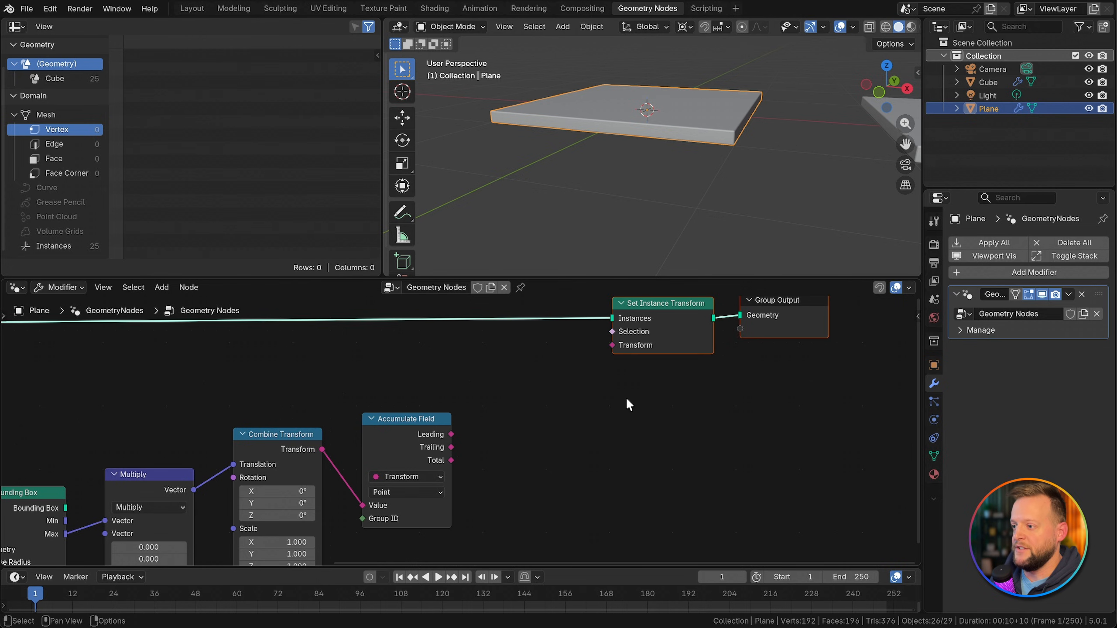
key(g)
click(731, 404)
click(550, 424)
Step: Add a Separate Transform node fed by the Accumulate Field's Trailing output
scroll(497, 436, right, 5)
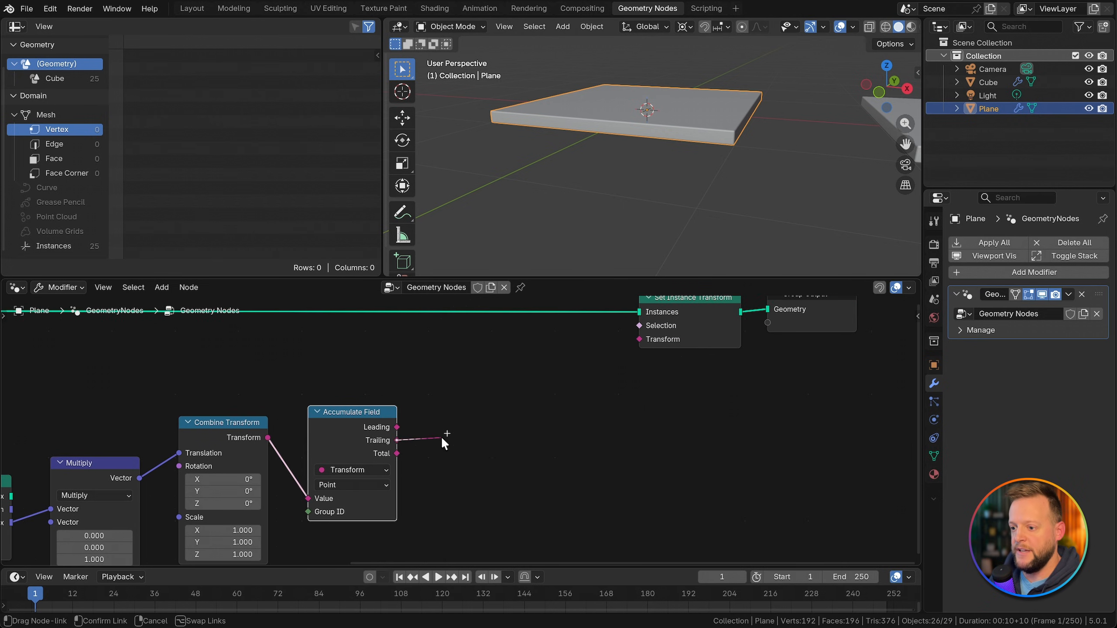
key(shift+a)
text(separate)
key(Return)
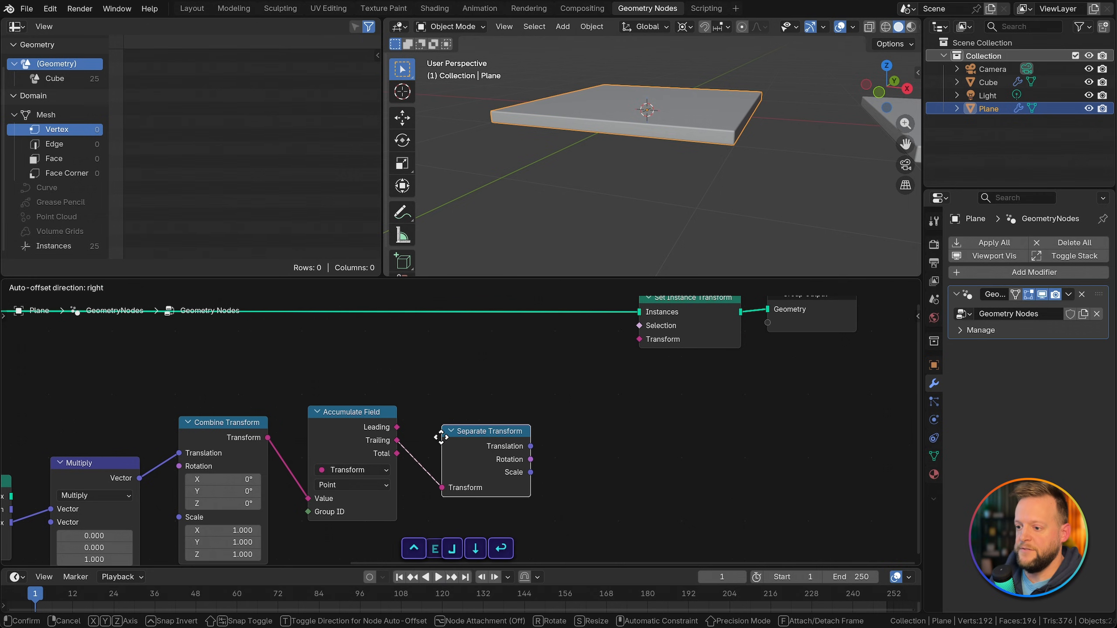
click(430, 420)
Step: Add a second Combine Transform node and connect the Separate Transform's Translation and Rotation to it
key(shift+a)
text(combinetr)
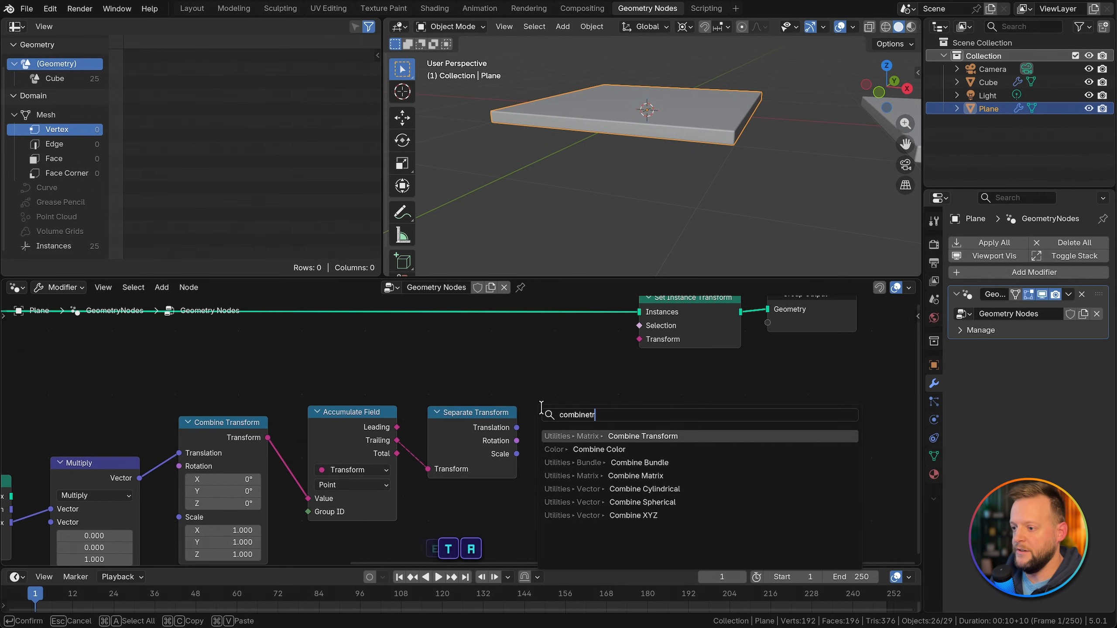
key(Return)
click(537, 374)
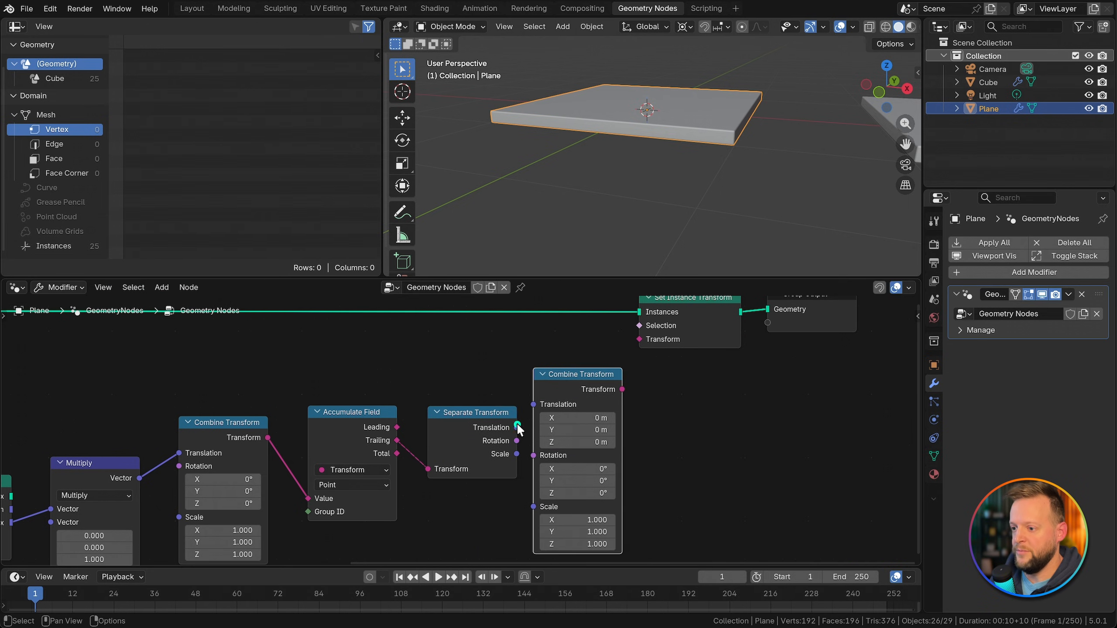
drag(516, 441, 590, 423)
click(496, 504)
Step: Add an Instance Scale node and connect it to the second Combine Transform's Scale input
middle_drag(495, 505, 493, 471)
key(shift+a)
text(scale)
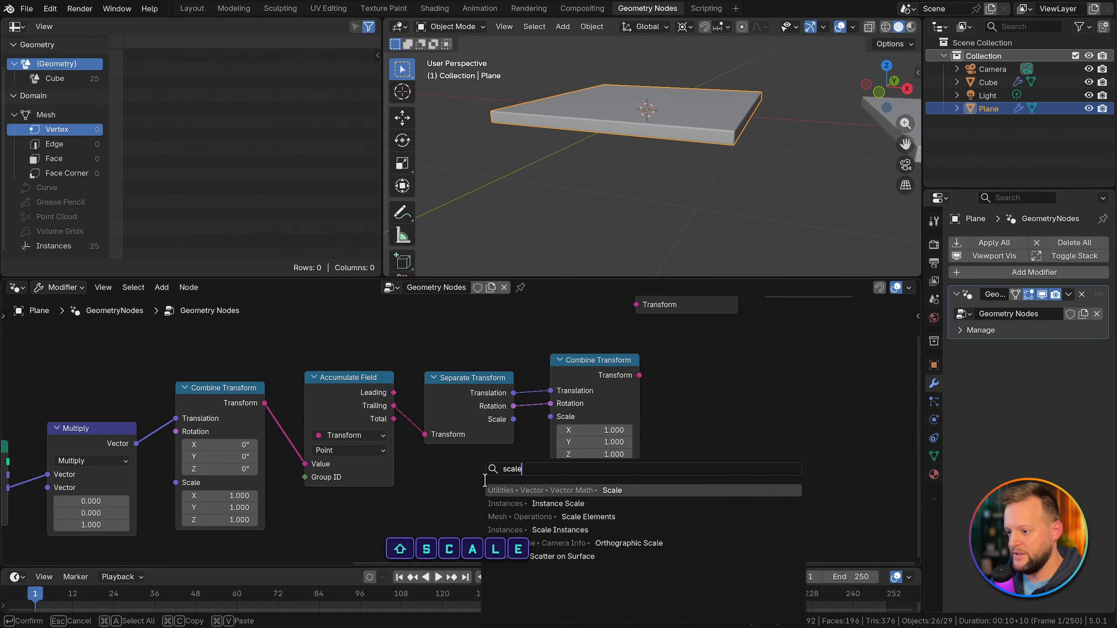
key(Return)
click(529, 475)
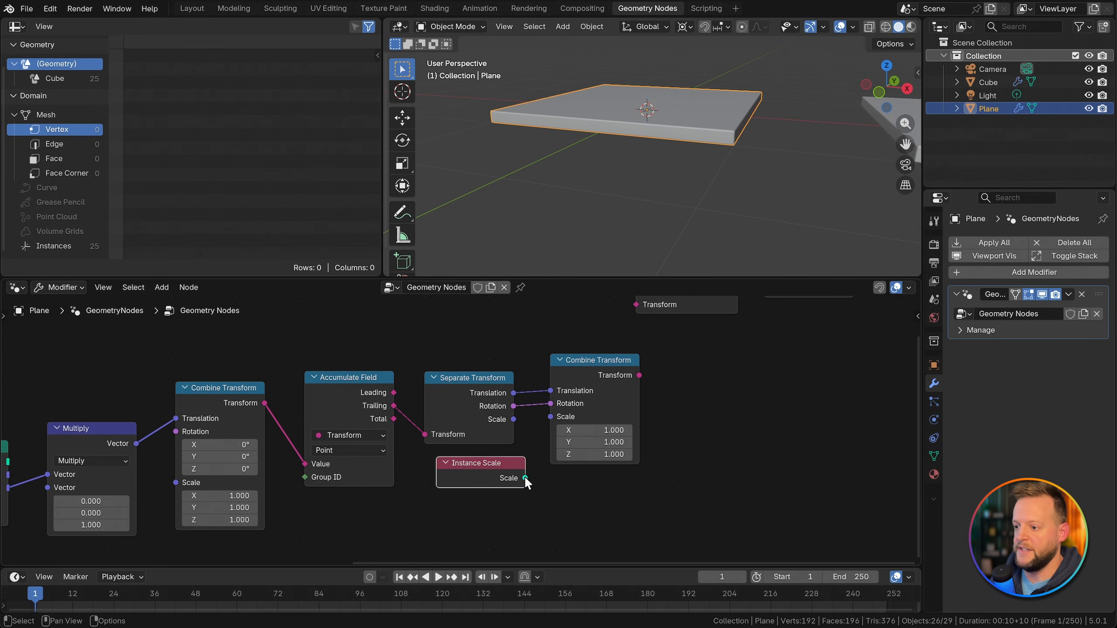
drag(525, 478, 550, 417)
Step: Move the two end nodes farther out and connect the second Combine Transform to Set Instance Transform's Transform input
middle_drag(553, 409, 543, 487)
drag(602, 338, 773, 384)
key(g)
click(778, 399)
click(692, 441)
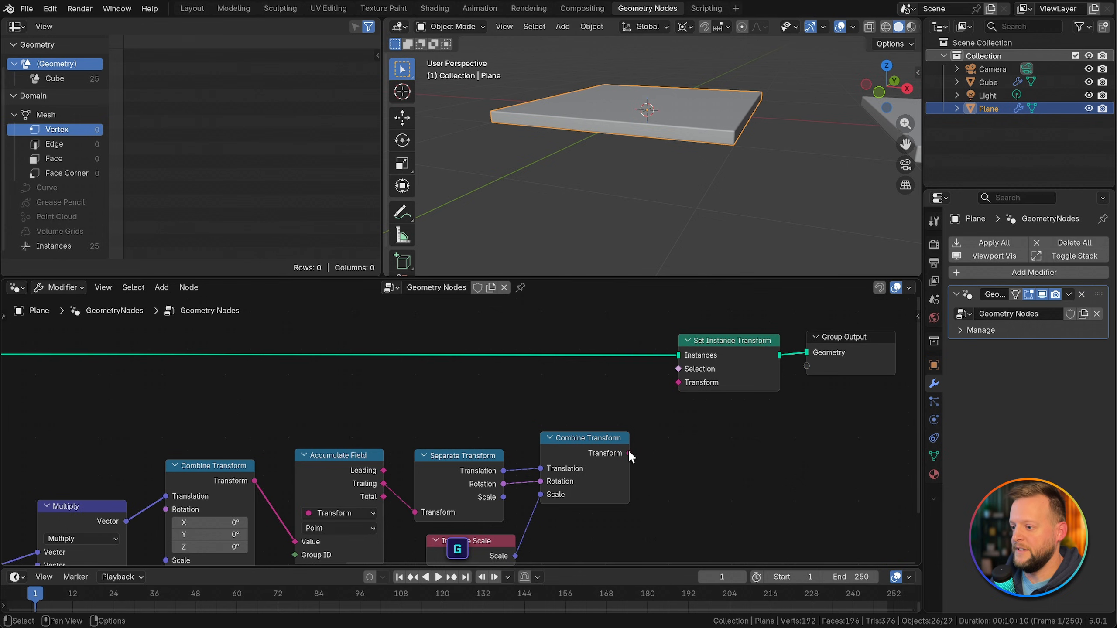
drag(628, 453, 686, 386)
middle_drag(688, 503, 711, 456)
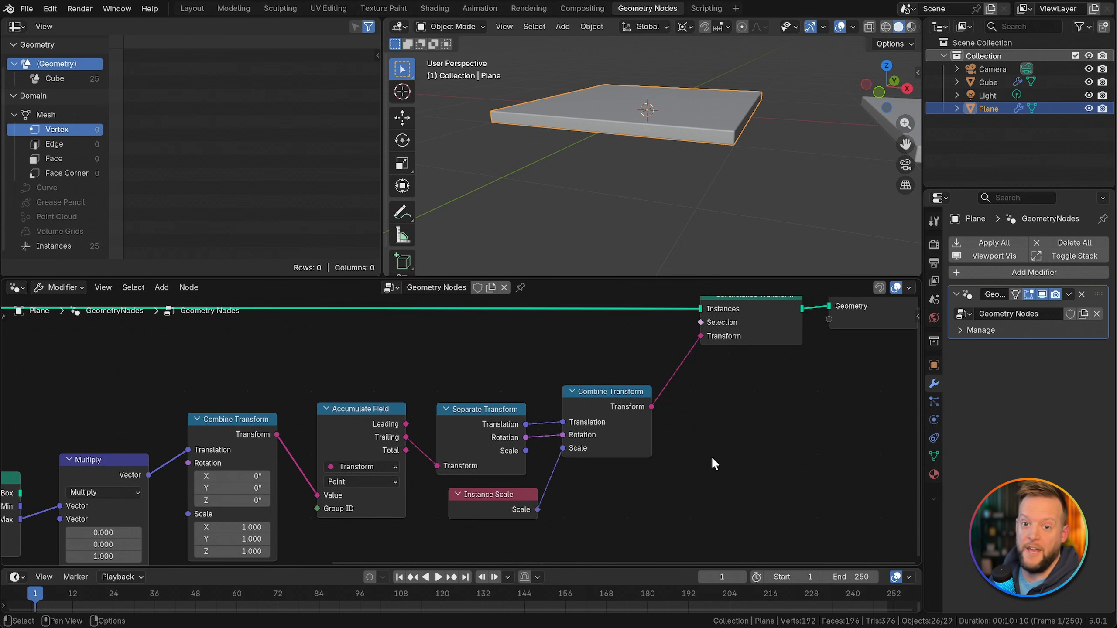
Step: Set the Accumulate Field node's domain to Instance
scroll(717, 466, down, 2)
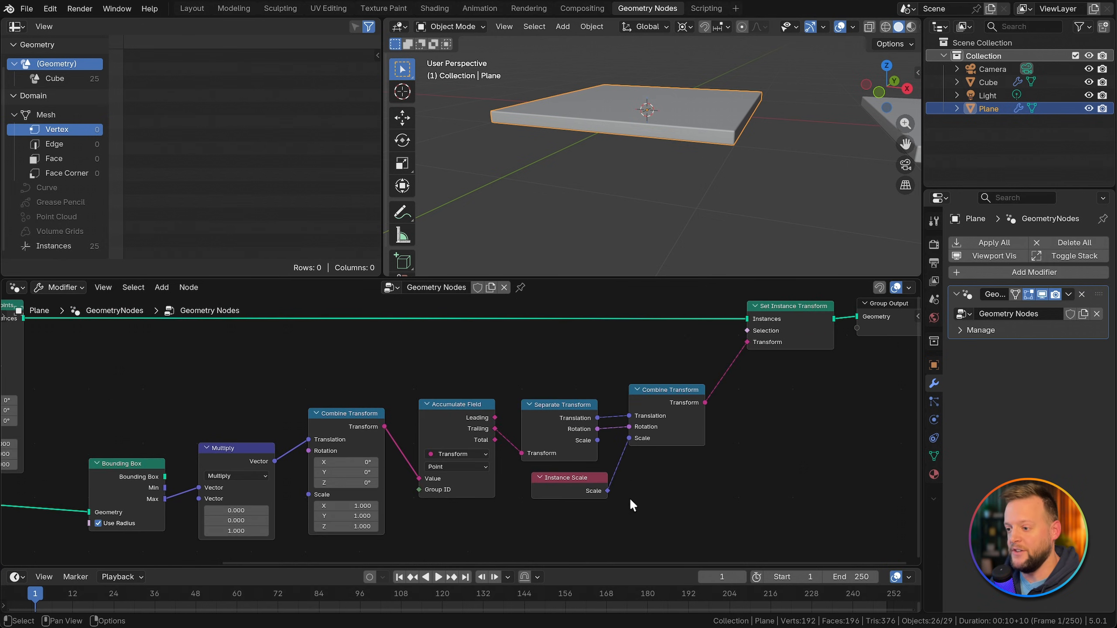
scroll(468, 459, up, 4)
click(453, 413)
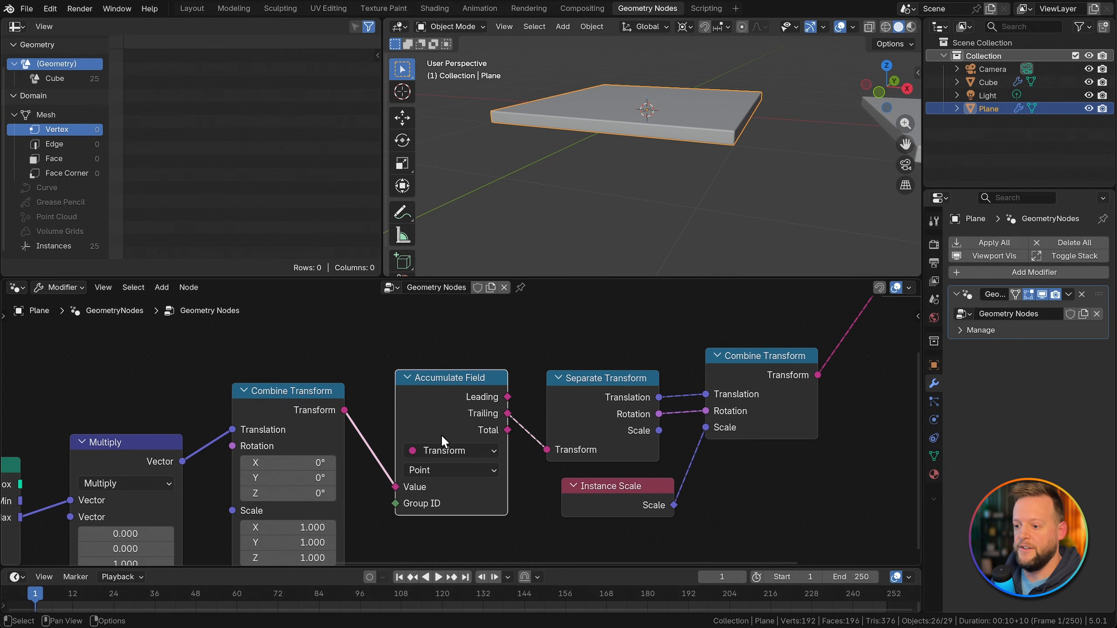
click(444, 469)
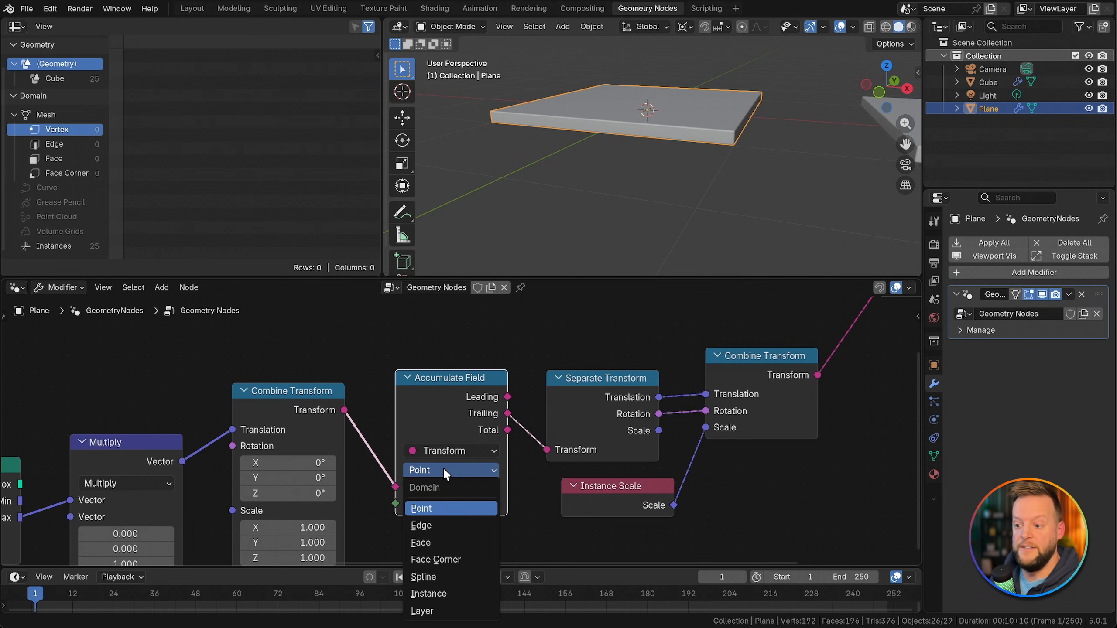
click(443, 592)
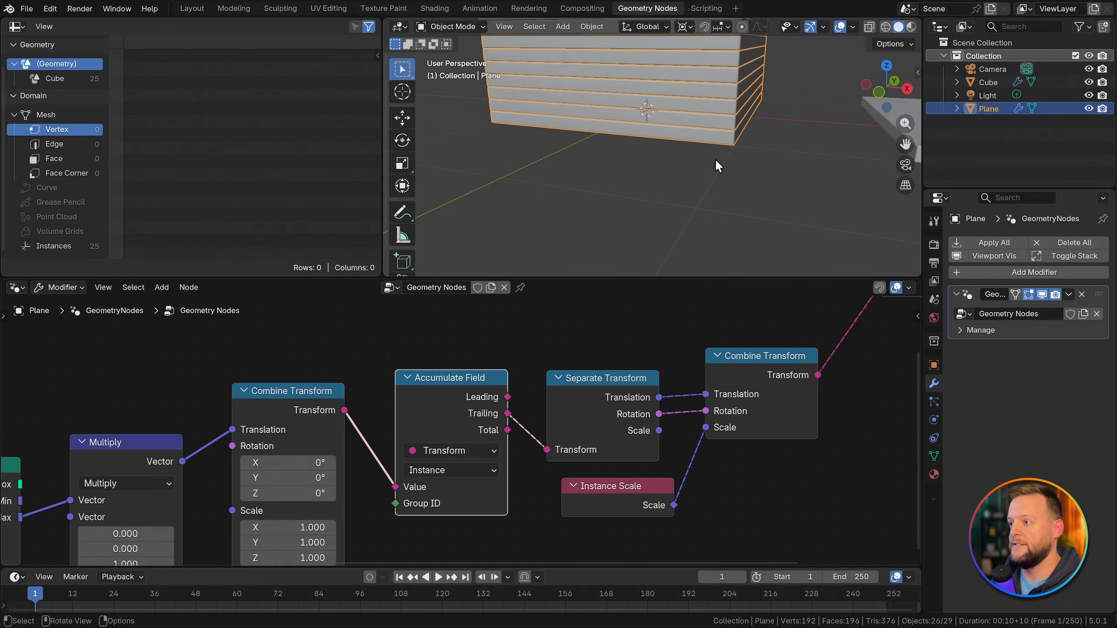
shift+middle_drag(715, 159, 590, 202)
Step: Deselect the plane and examine the stacked slabs up close in the 3D viewport
click(741, 187)
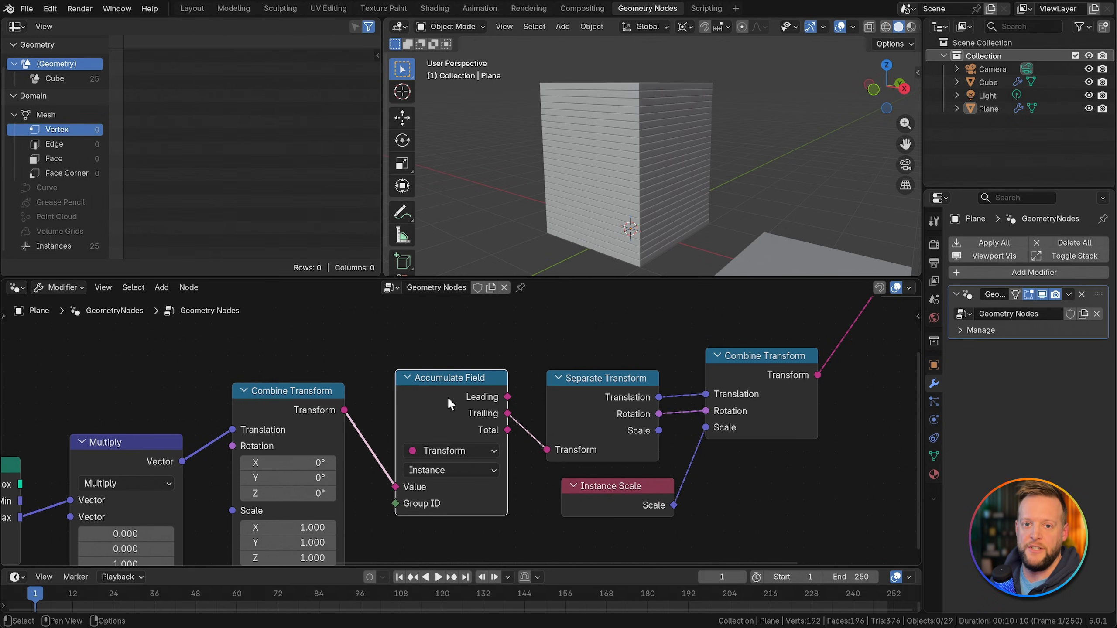
key(ctrl+z)
click(376, 357)
middle_drag(377, 373, 519, 313)
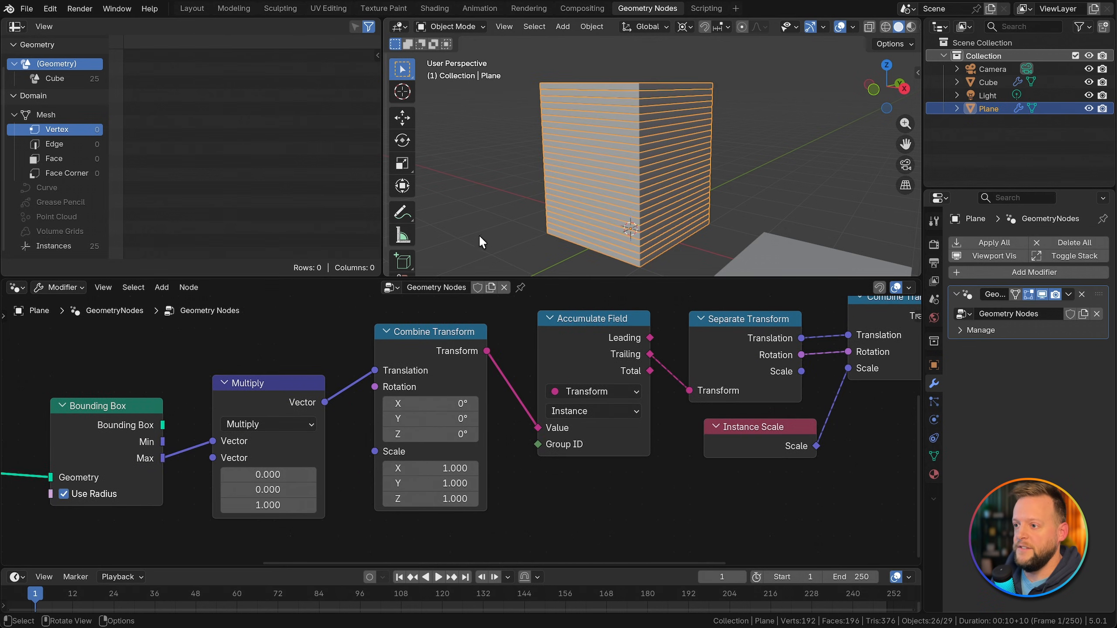
click(480, 236)
scroll(582, 238, up, 4)
shift+middle_drag(582, 240, 587, 226)
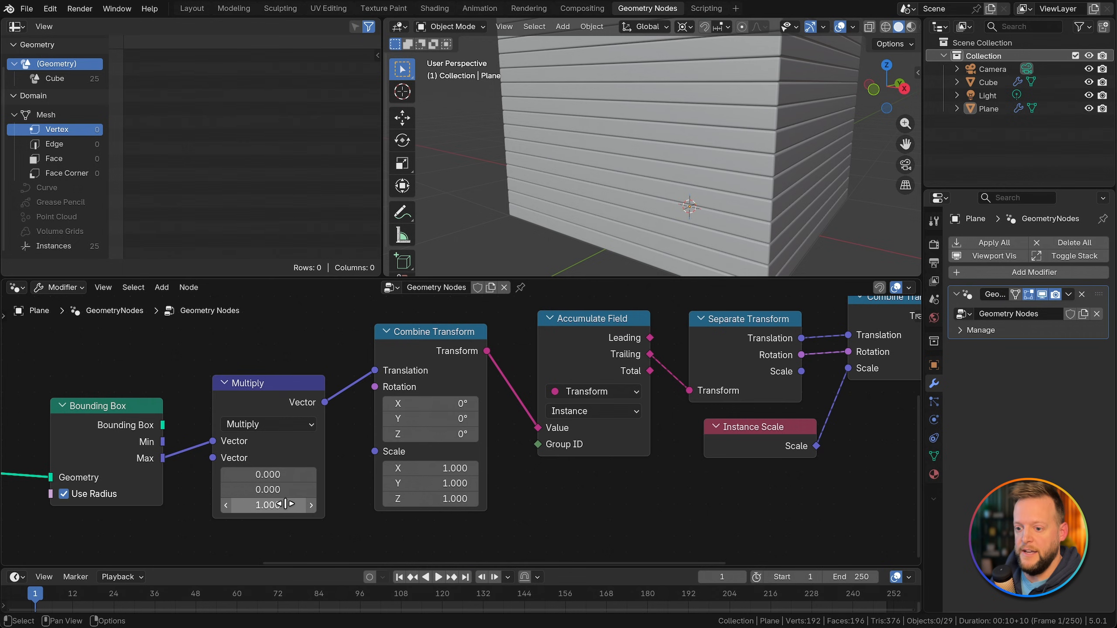
Step: Set the Multiply node's Z value to 1.1 and inspect the spacing between the stacked slabs in the 3D viewport
mouse_move(285, 504)
mouse_down()
mouse_move(298, 504)
mouse_move(289, 504)
mouse_up()
click(272, 507)
text(1)
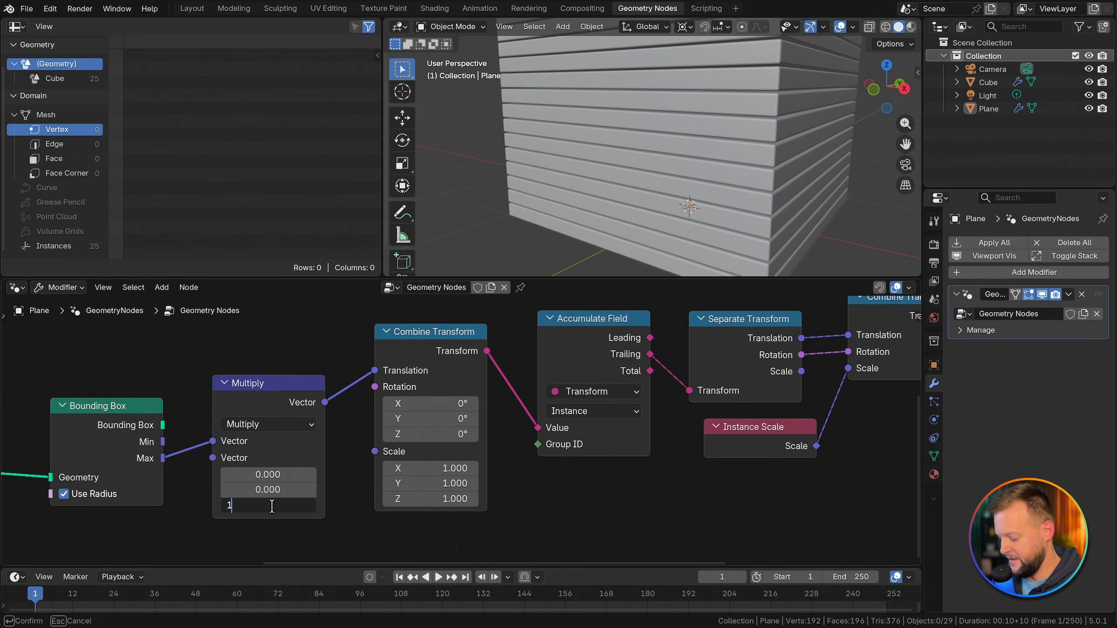
text(.1)
key(Return)
middle_drag(557, 199, 633, 216)
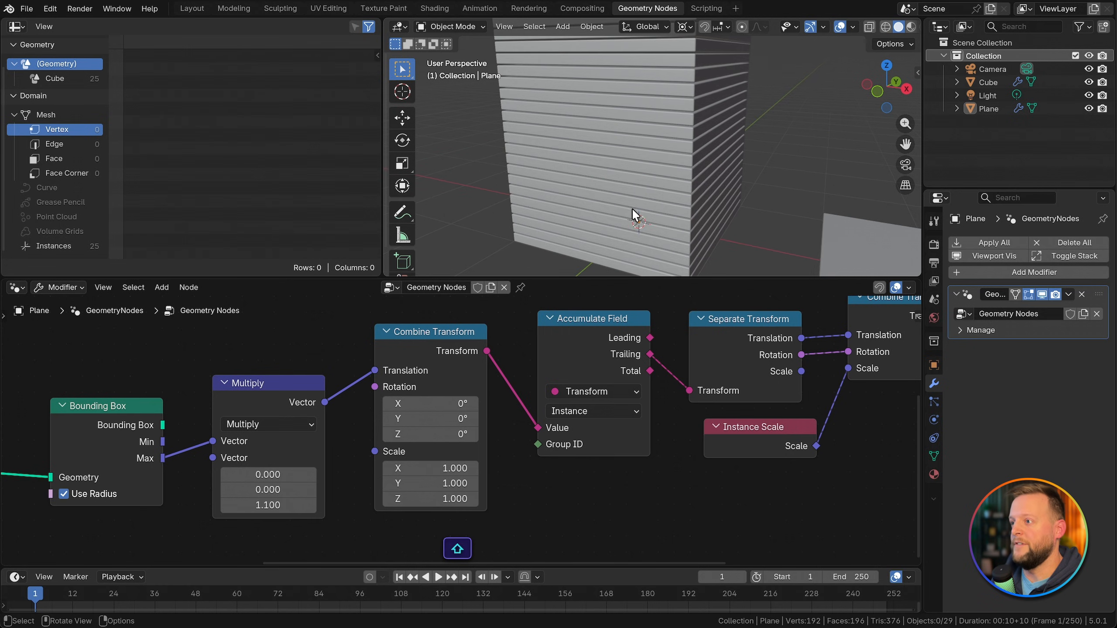
scroll(640, 189, down, 3)
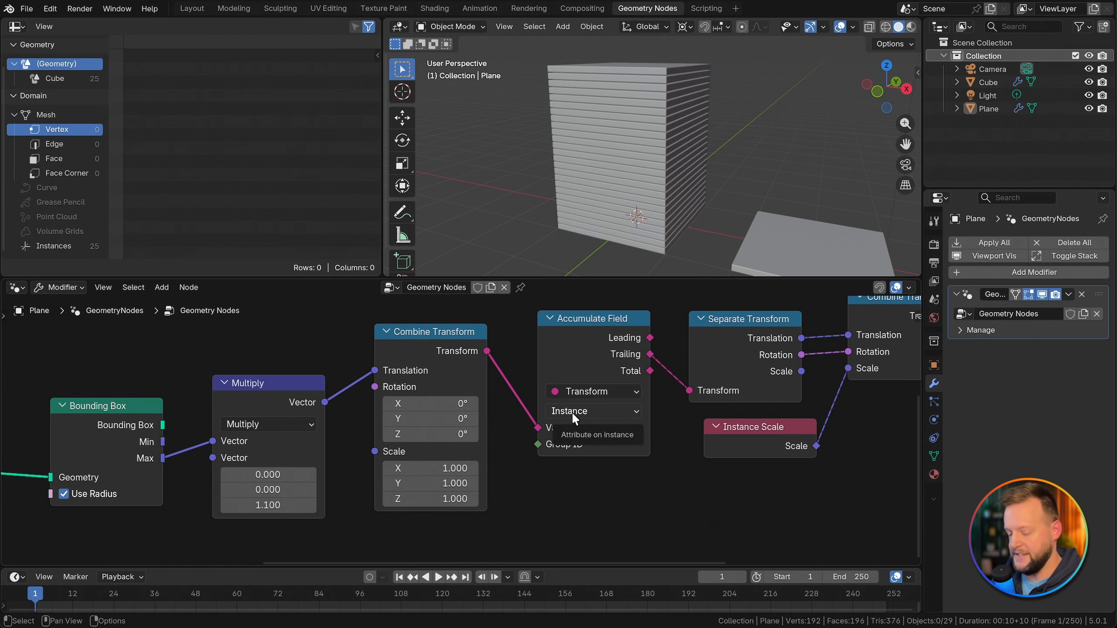
middle_drag(380, 430, 629, 428)
scroll(630, 427, down, 8)
middle_drag(539, 361, 411, 425)
scroll(517, 393, up, 2)
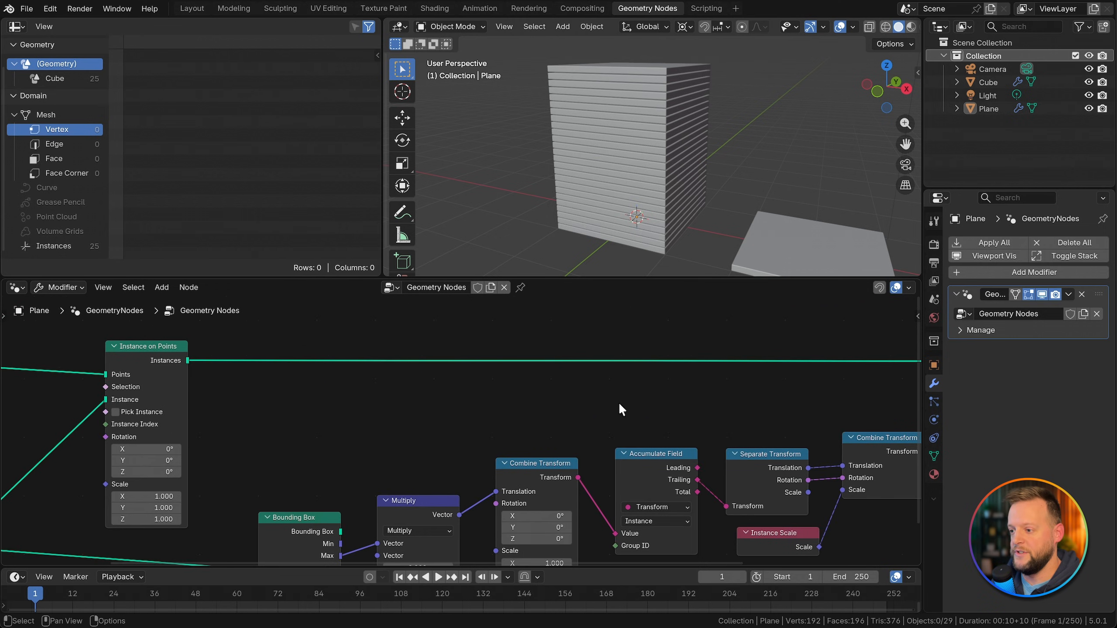
middle_drag(618, 403, 568, 406)
key(shift+a)
text(setinstan)
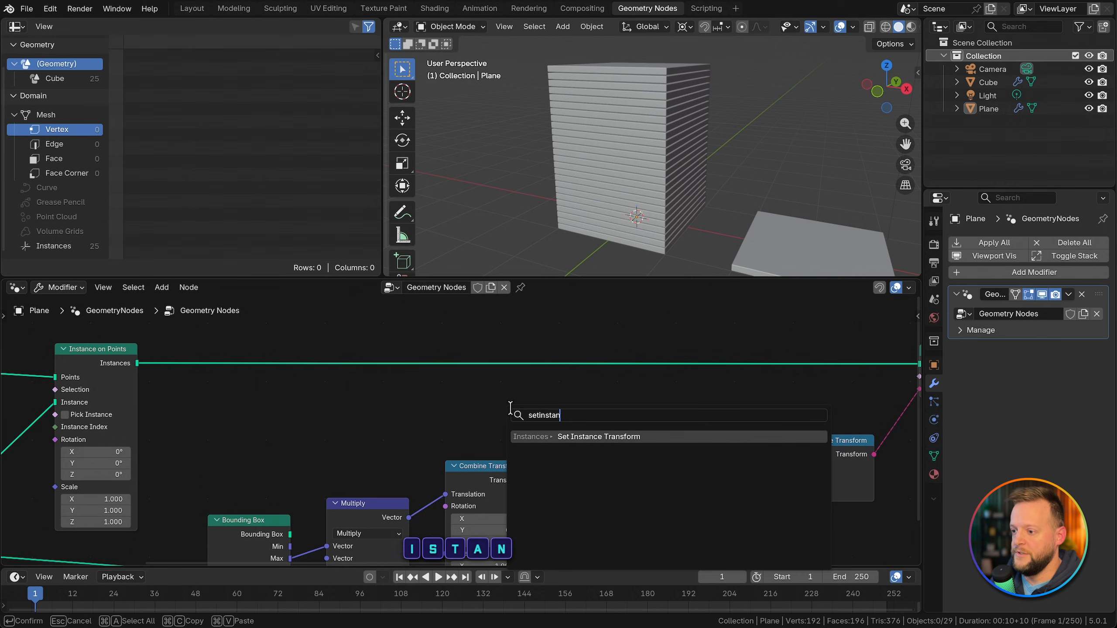
key(Escape)
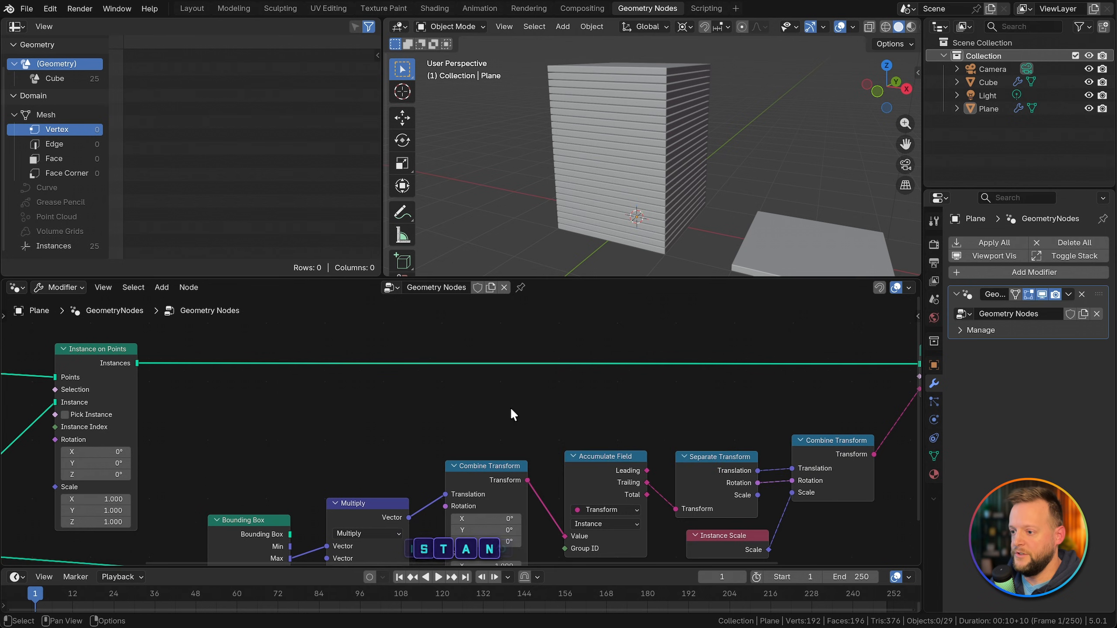
Step: Add a Scale Instances node on the link leaving Instance on Points
key(shift+a)
text(scale)
key(Return)
click(607, 335)
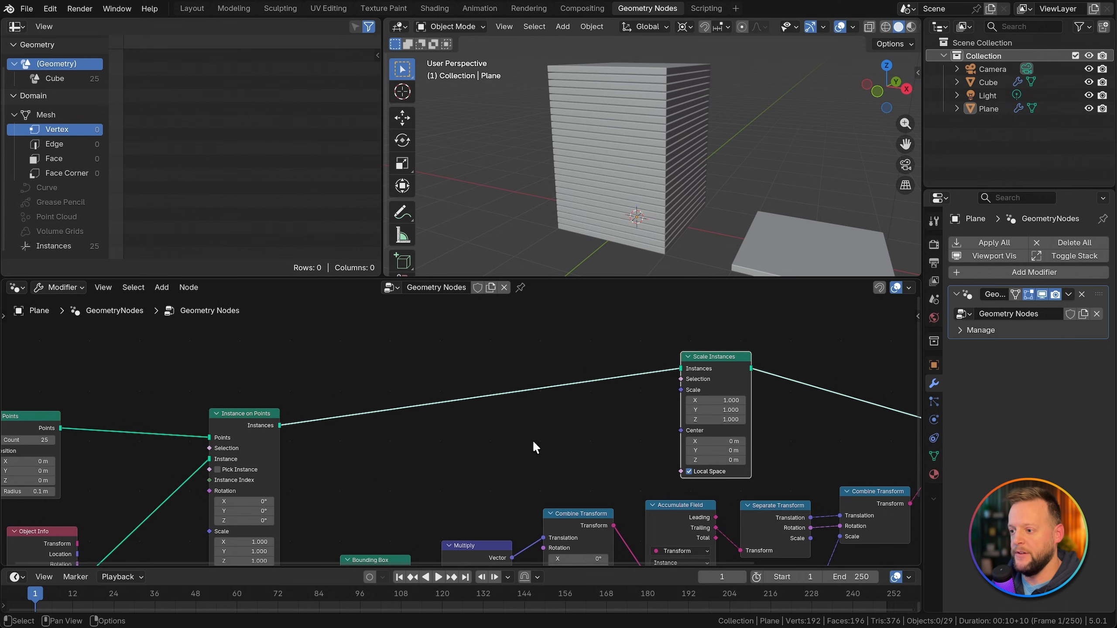
Step: Add a Map Range node and an Index node before Scale Instances, and connect Index to Map Range's From Min
key(shift+a)
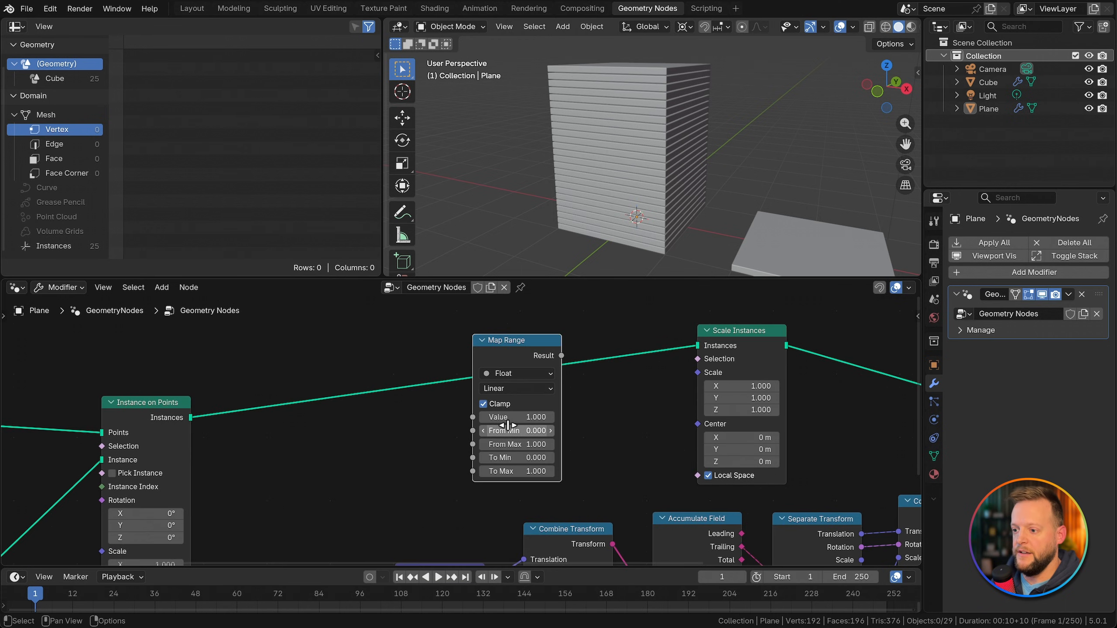
scroll(513, 429, up, 2)
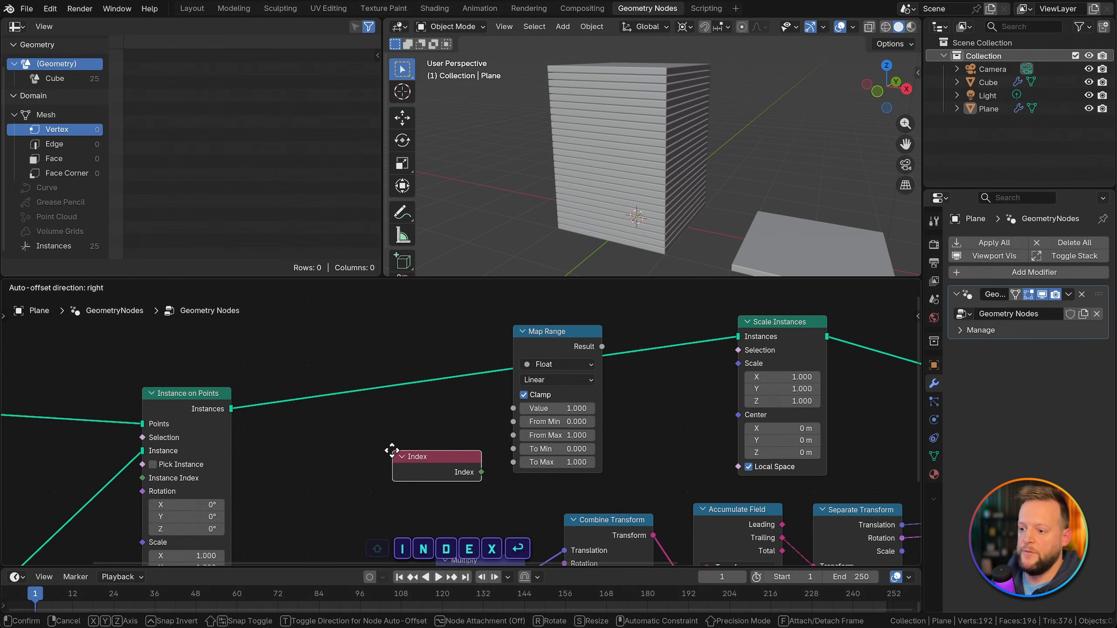
click(322, 412)
drag(411, 430, 506, 419)
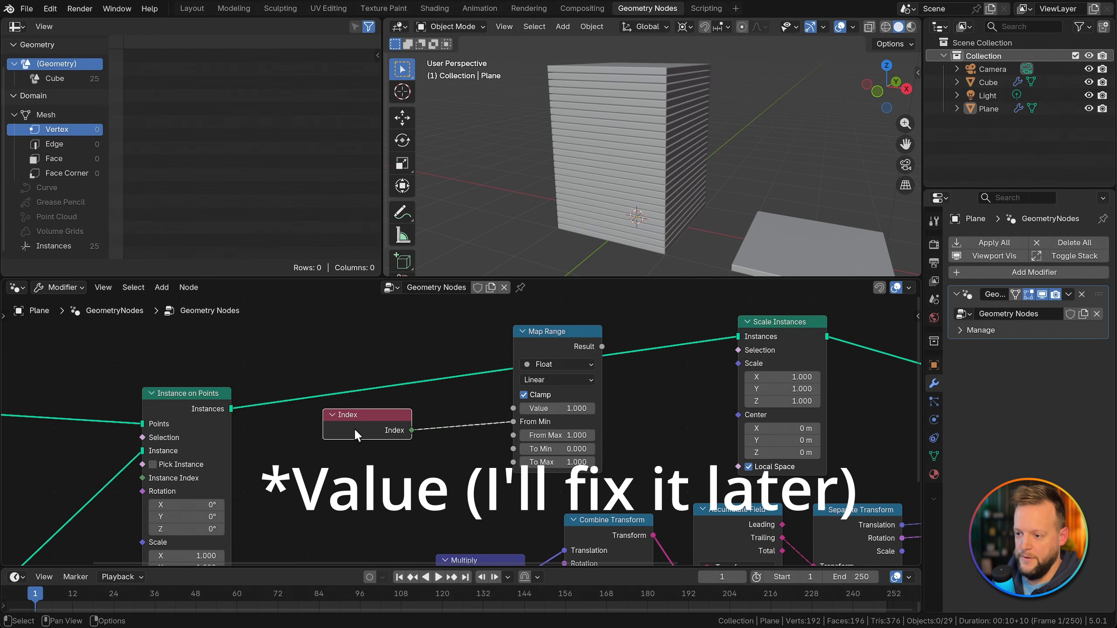
drag(354, 428, 387, 419)
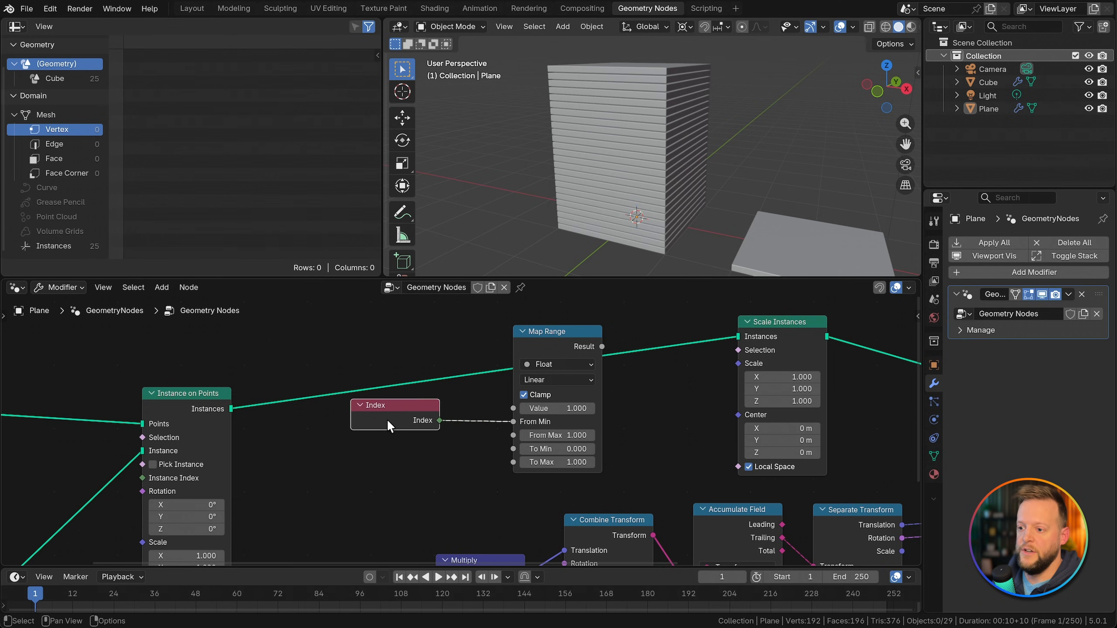
Step: Show the Instances domain in the spreadsheet and examine the index numbers down to the last row
click(66, 246)
scroll(123, 62, down, 3)
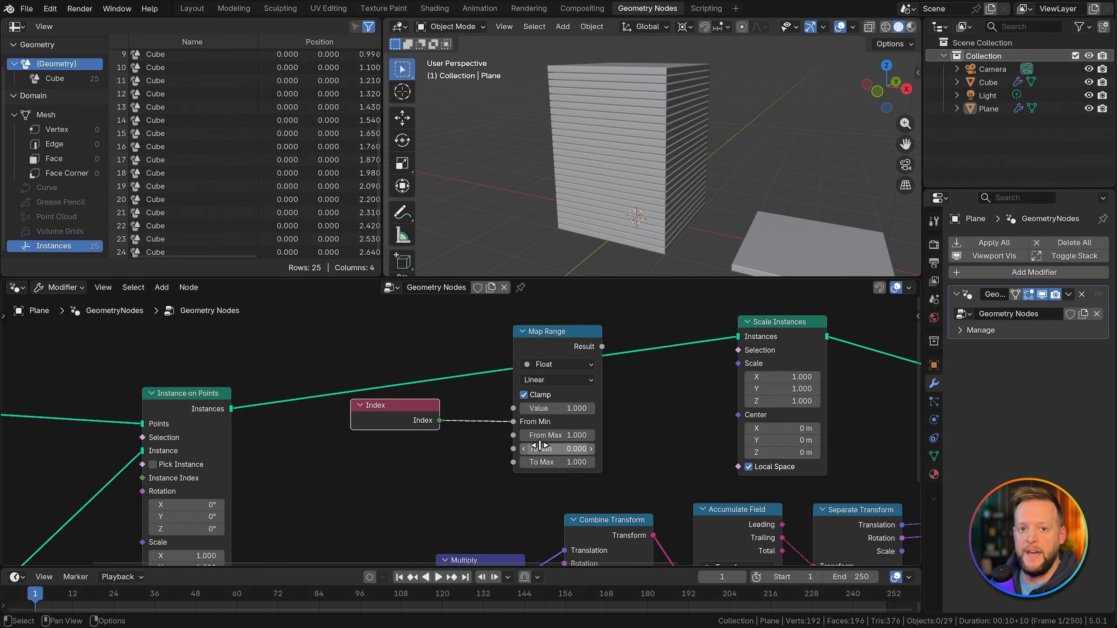
Step: Add a Domain Size node fed by Instance on Points' Instances output and set its component to Instances
scroll(450, 405, up, 3)
key(shift+a)
text(domain)
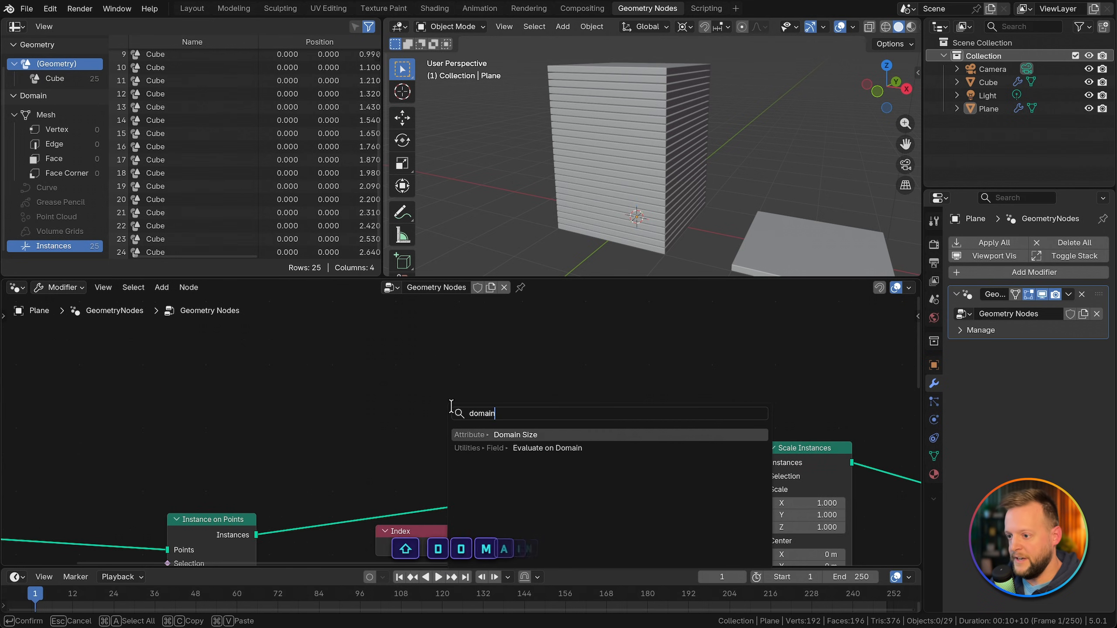
key(Return)
click(409, 354)
mouse_move(257, 535)
mouse_down()
mouse_move(347, 454)
mouse_move(405, 447)
mouse_up()
click(453, 435)
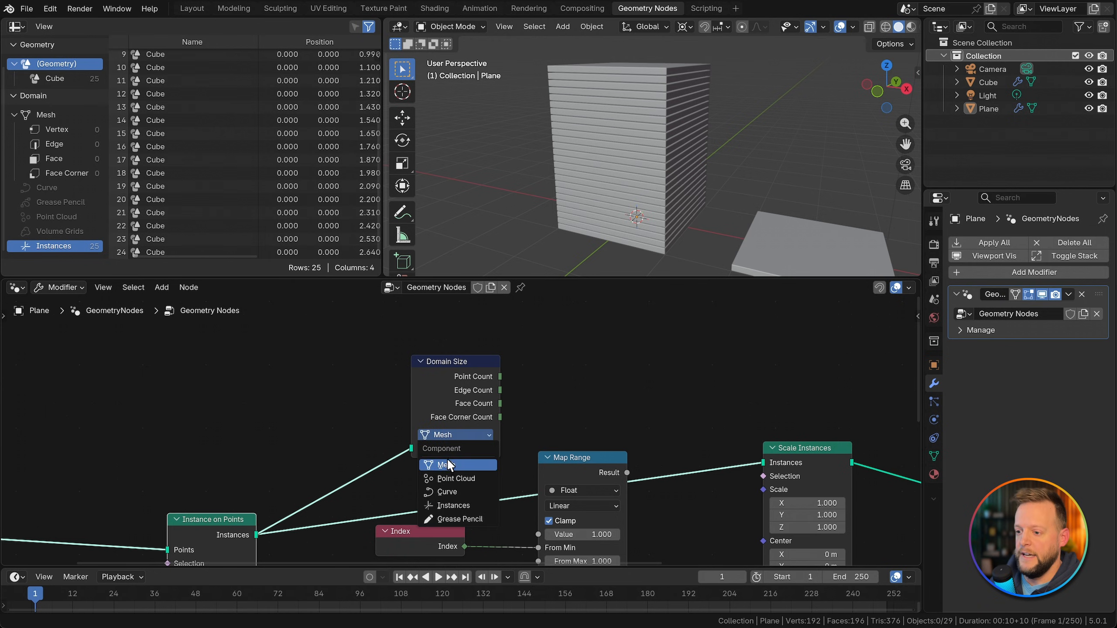
click(452, 505)
Step: Add a Subtract node fed by Domain Size's Instance Count and set it to subtract 1
drag(447, 407, 436, 386)
text(subtra)
key(Return)
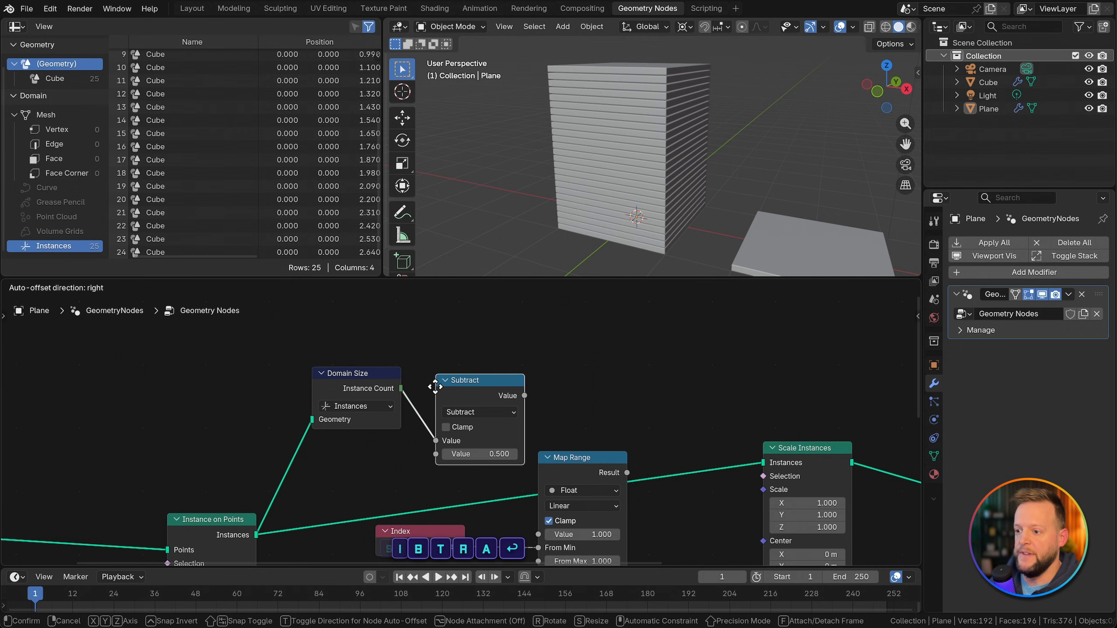
click(420, 370)
double_click(457, 435)
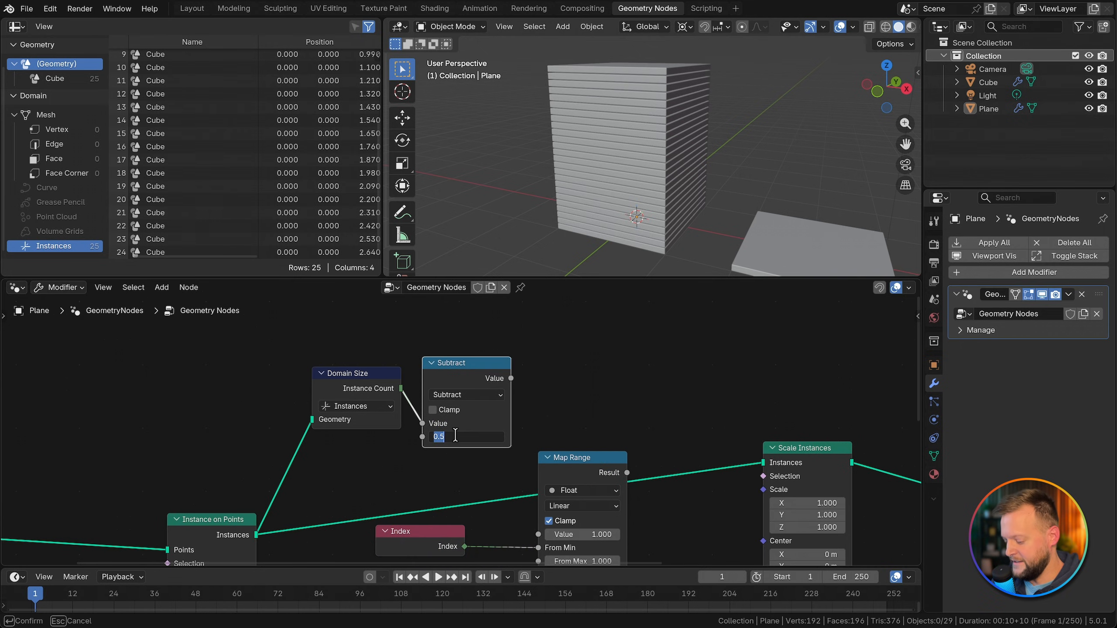
text(1)
key(Return)
Step: Reposition the Domain Size and Subtract nodes and connect Subtract's Value output to Map Range's From Max
drag(377, 389, 356, 386)
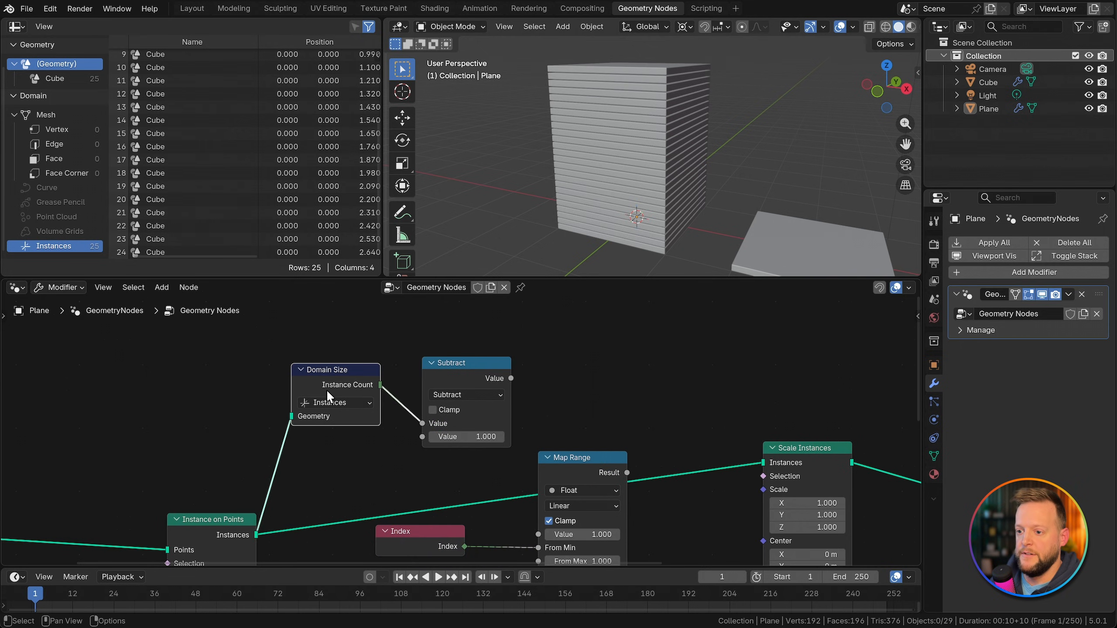
scroll(327, 388, up, 2)
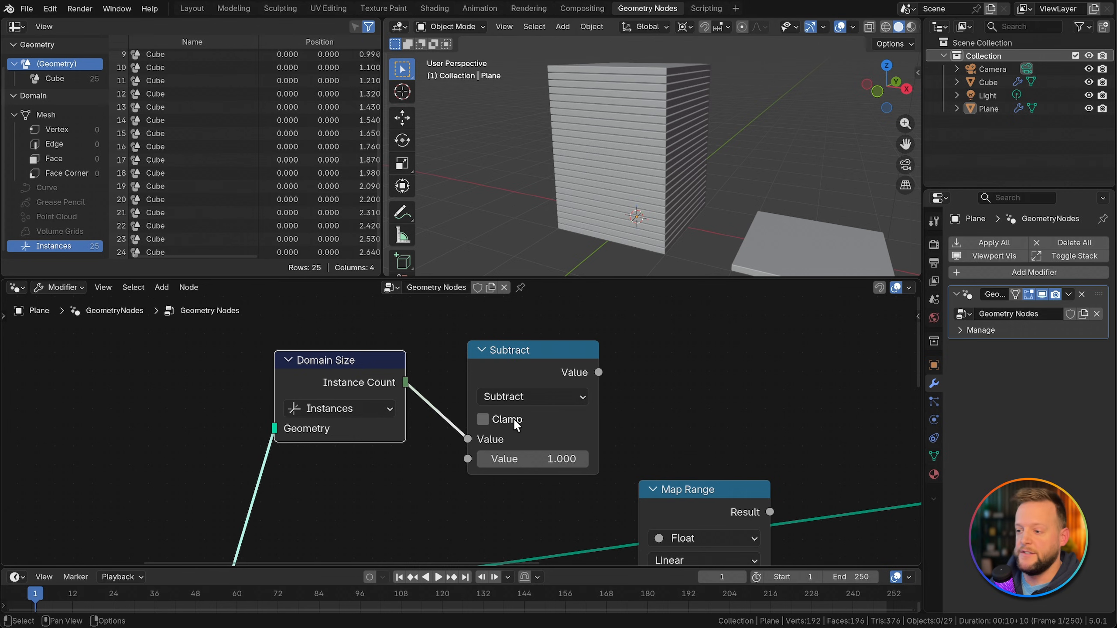
drag(542, 372, 522, 368)
middle_drag(633, 386, 581, 366)
scroll(577, 368, down, 2)
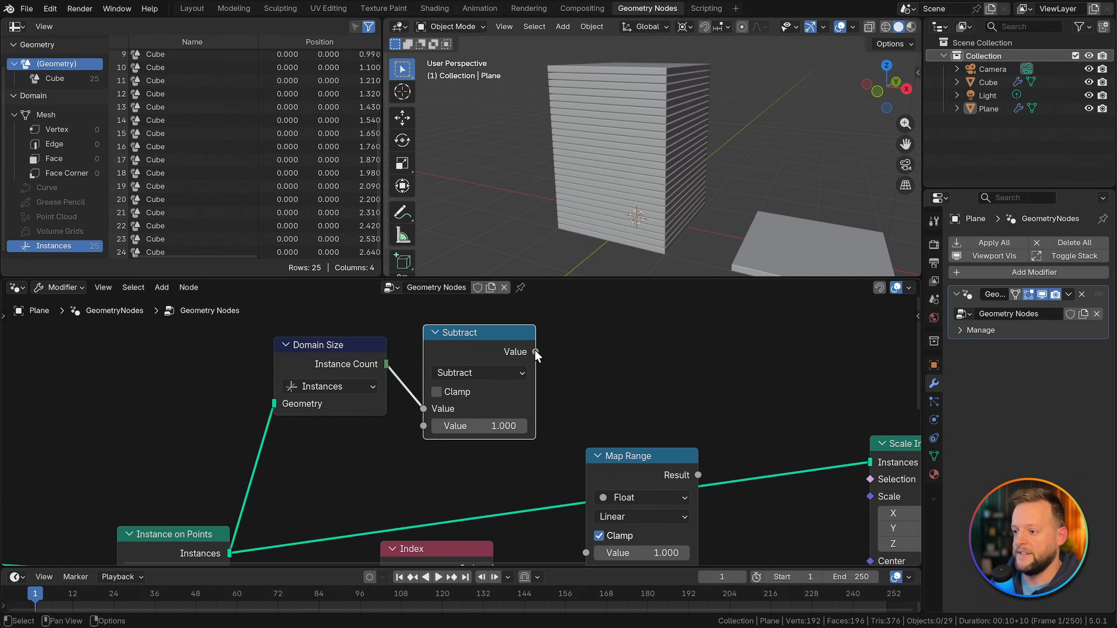
scroll(604, 402, down, 1)
middle_drag(604, 403, 541, 363)
drag(479, 316, 526, 535)
middle_drag(534, 499, 515, 461)
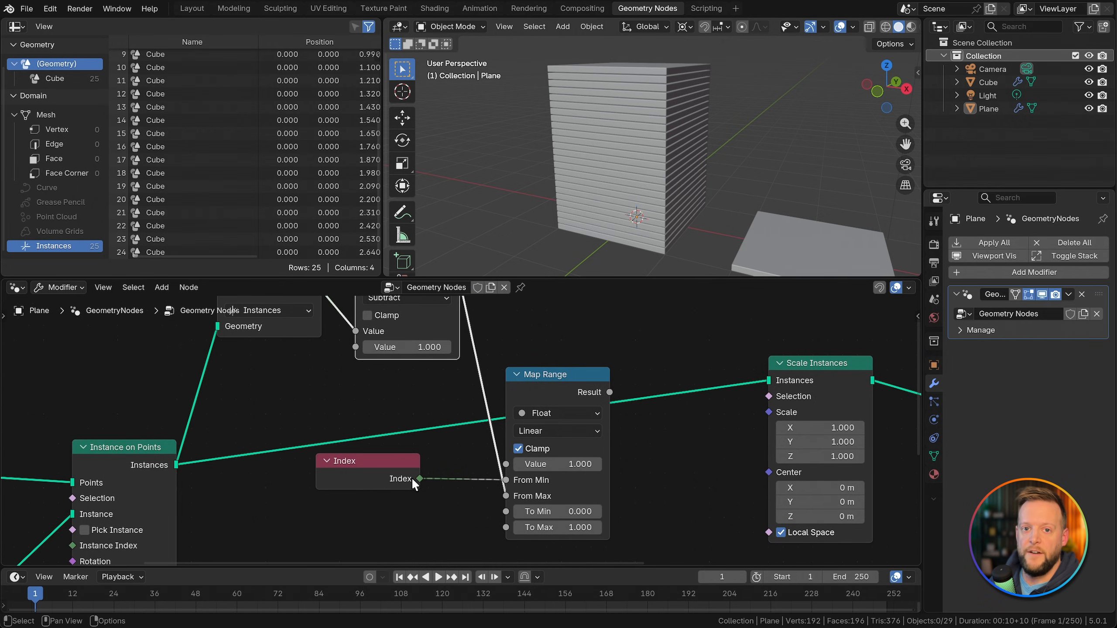
Step: Add a Combine XYZ node and connect Map Range's Result to both its X and Y inputs
middle_drag(425, 468, 383, 423)
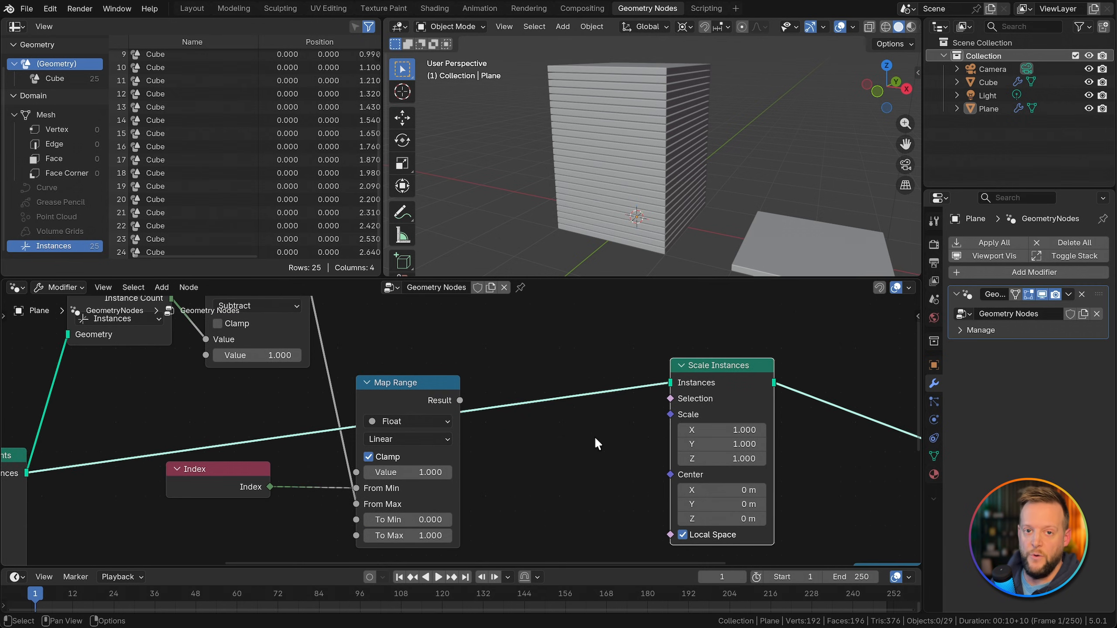
key(shift+a)
text(combine)
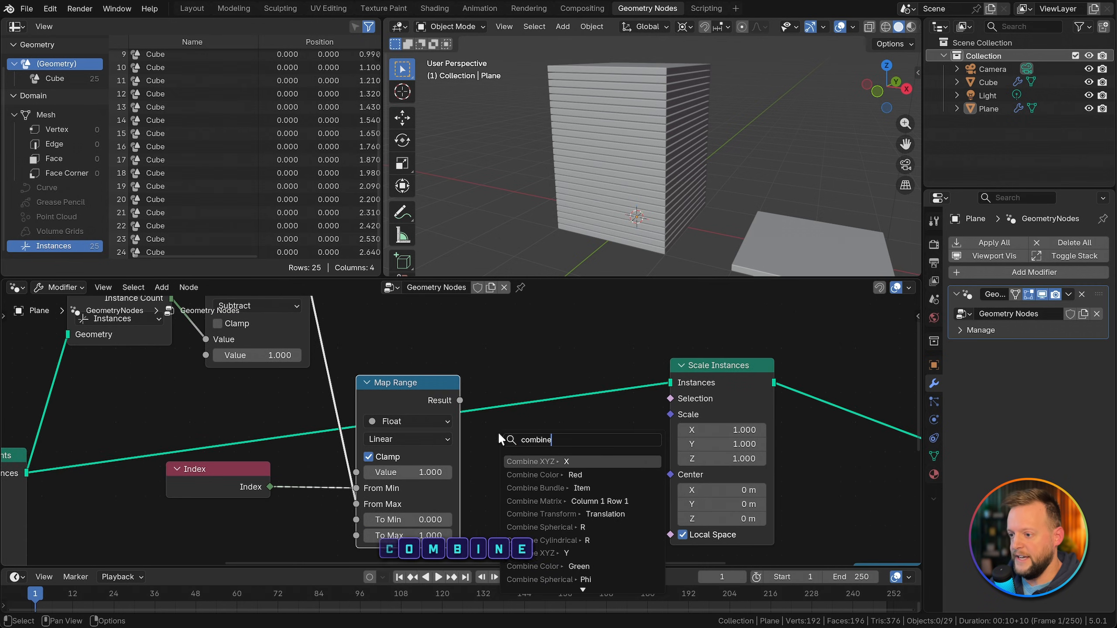
key(Return)
click(498, 433)
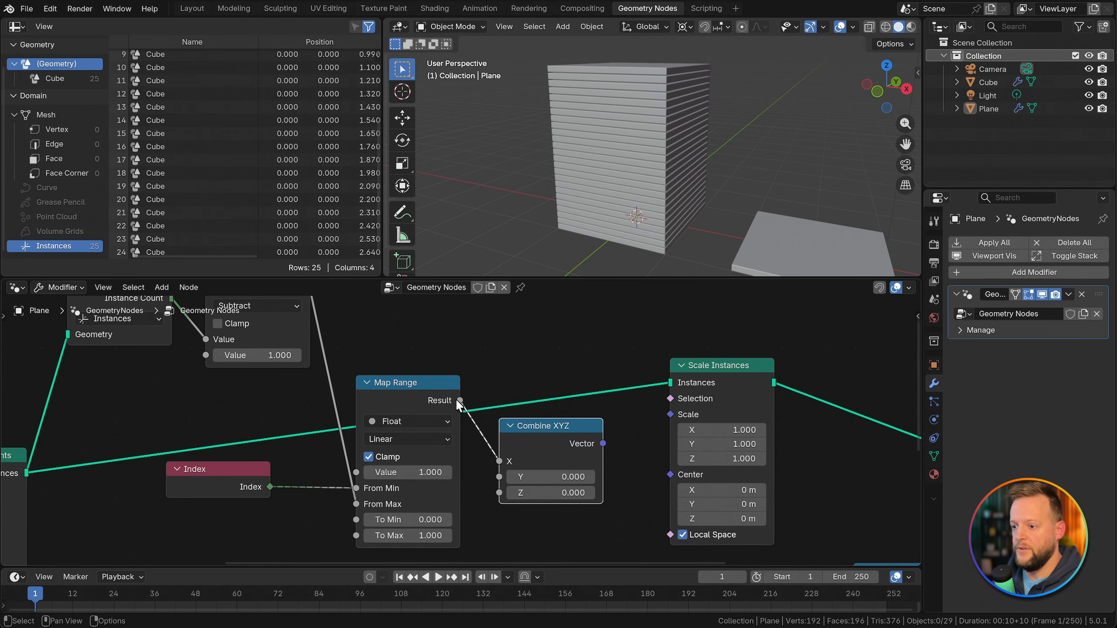
drag(460, 400, 506, 476)
Step: Set Combine XYZ's Z to 1 and connect its Vector output to Scale Instances' Scale input
click(557, 492)
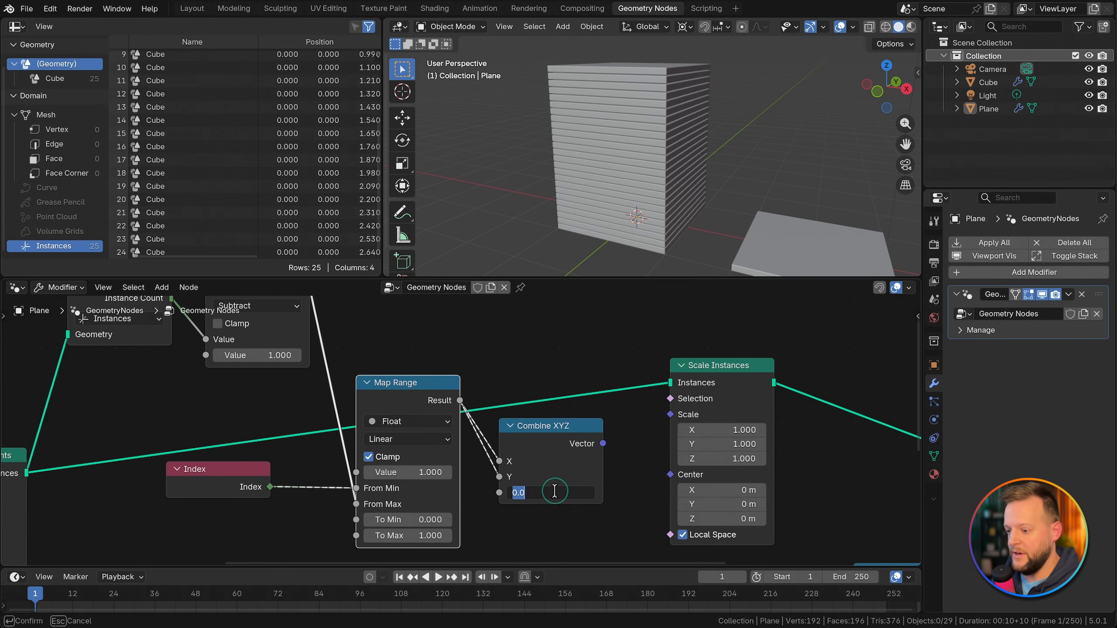
text(1)
key(Return)
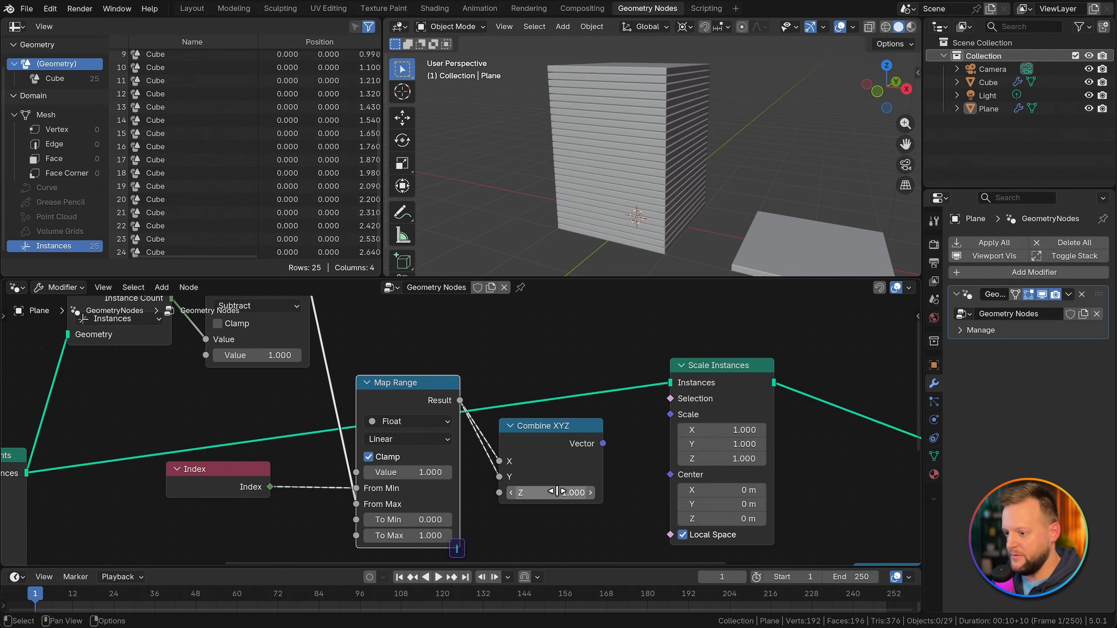
click(603, 443)
drag(603, 444, 671, 414)
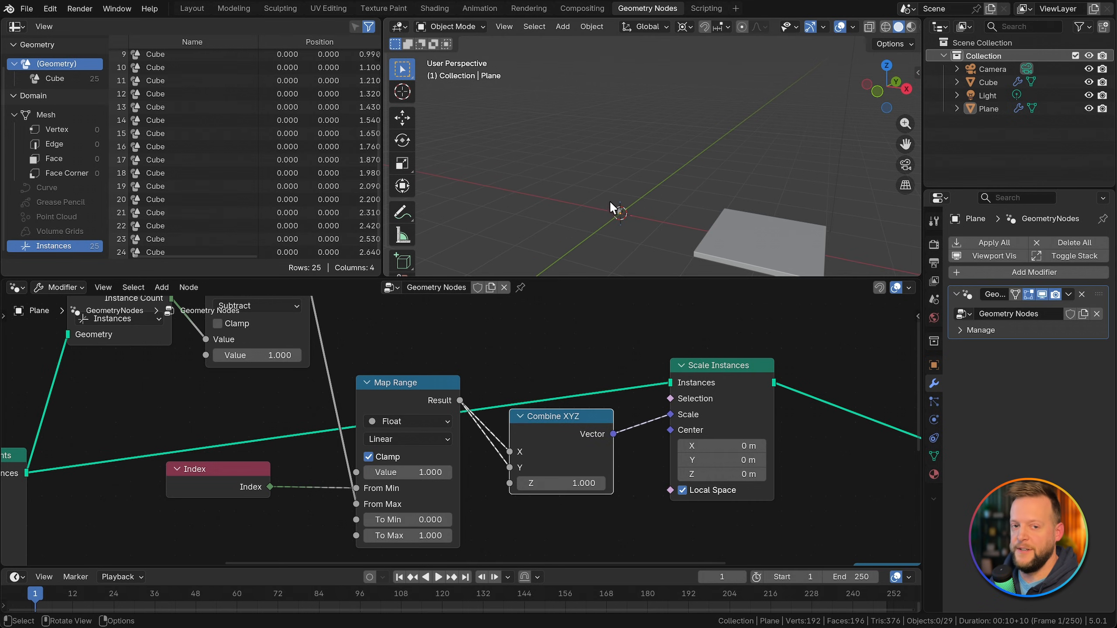
Step: Set Map Range's To Min to 1
click(408, 520)
text(1)
key(Return)
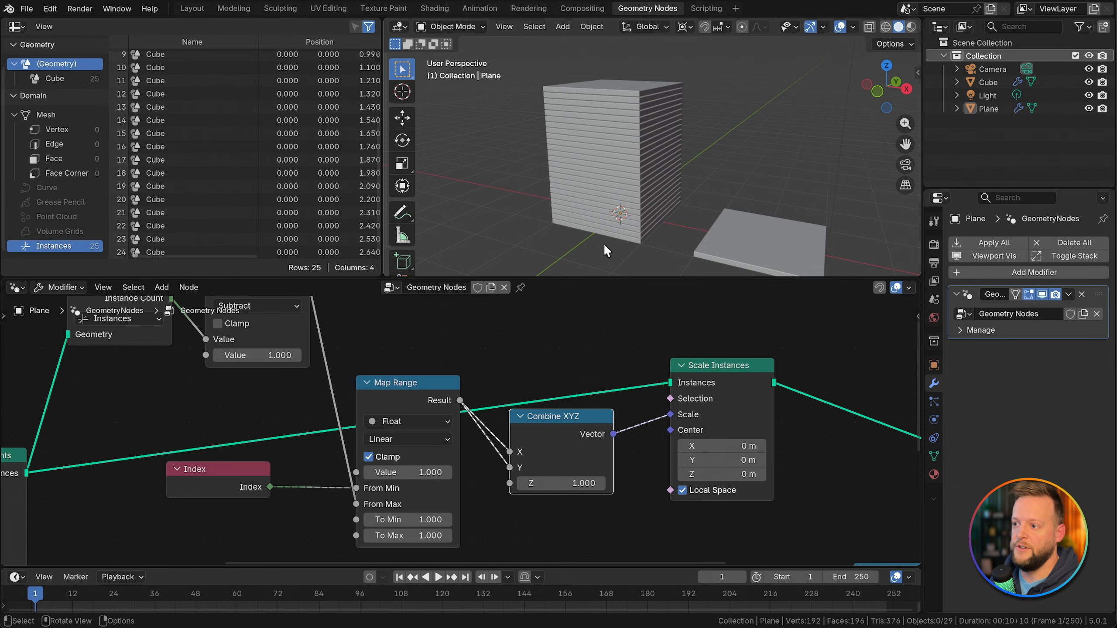
shift+drag(395, 535, 382, 535)
key(Escape)
scroll(359, 517, down, 1)
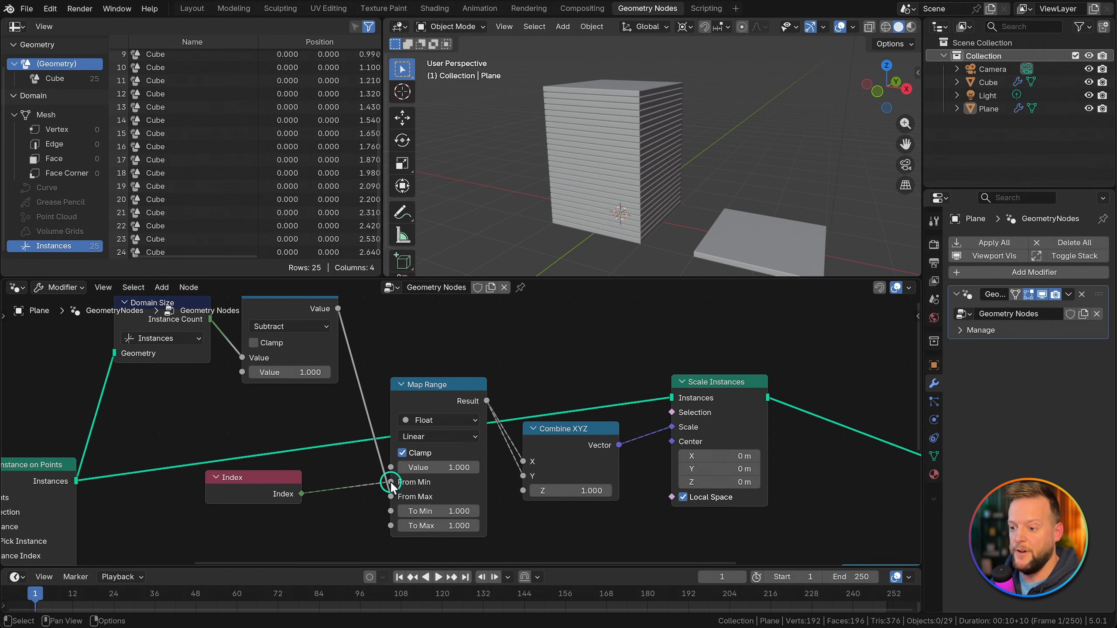
Step: Move the Index link from Map Range's From Min to Value and set To Max to 0.4
drag(391, 482, 392, 468)
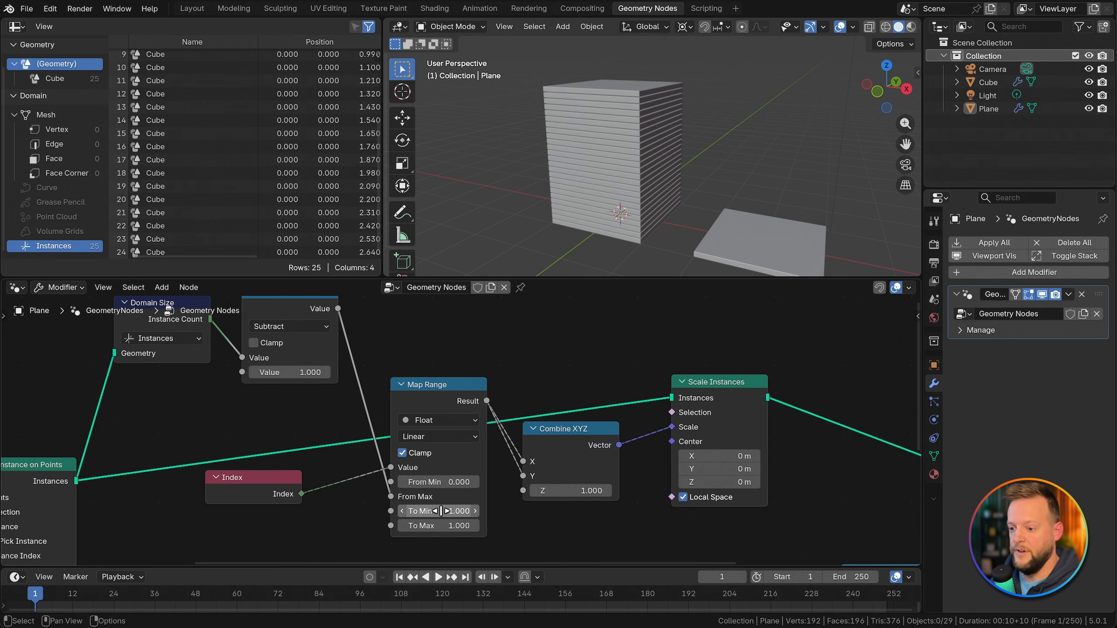
drag(449, 526, 348, 526)
drag(347, 526, 346, 525)
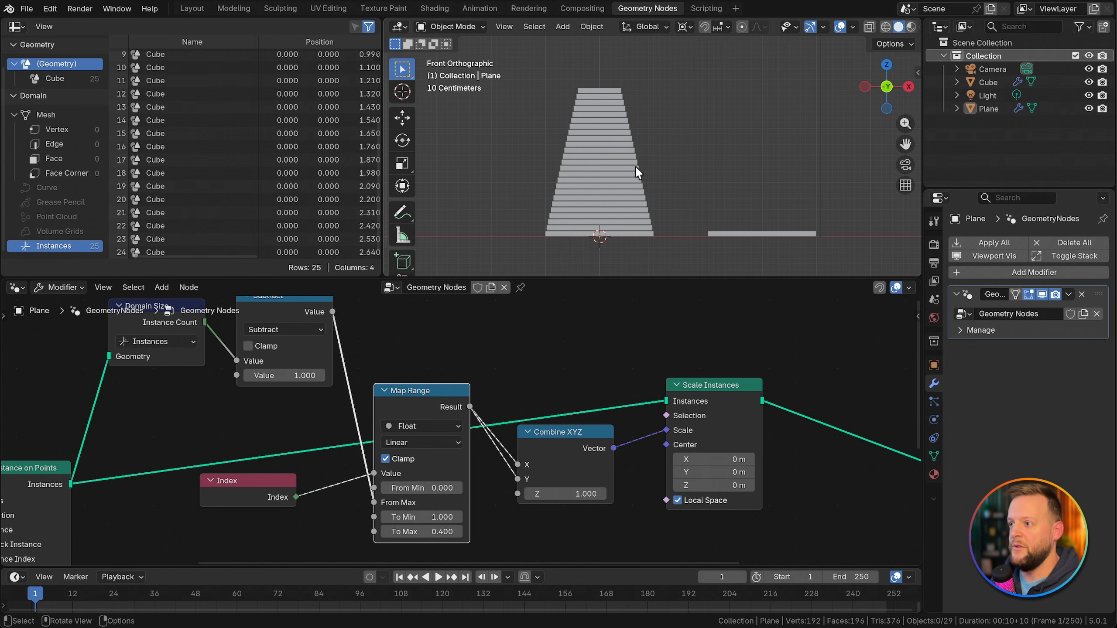
mouse_move(635, 165)
middle_down()
mouse_move(652, 162)
mouse_move(617, 194)
mouse_move(621, 174)
middle_up()
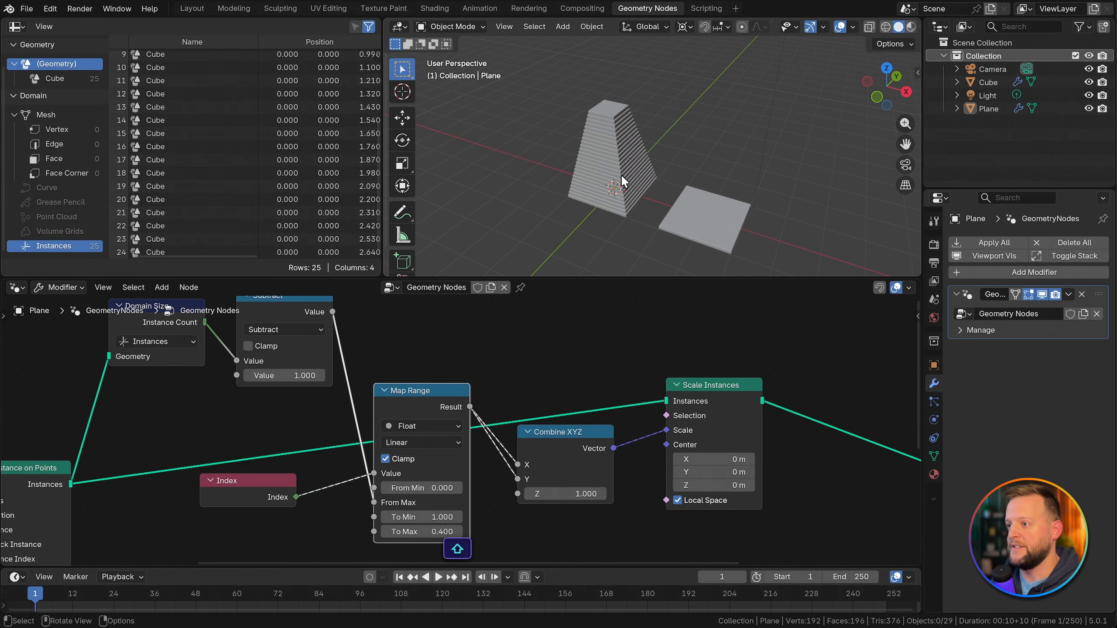
Step: Add a Scene Time node in the empty area above the Domain Size node
scroll(553, 411, down, 3)
scroll(566, 396, up, 3)
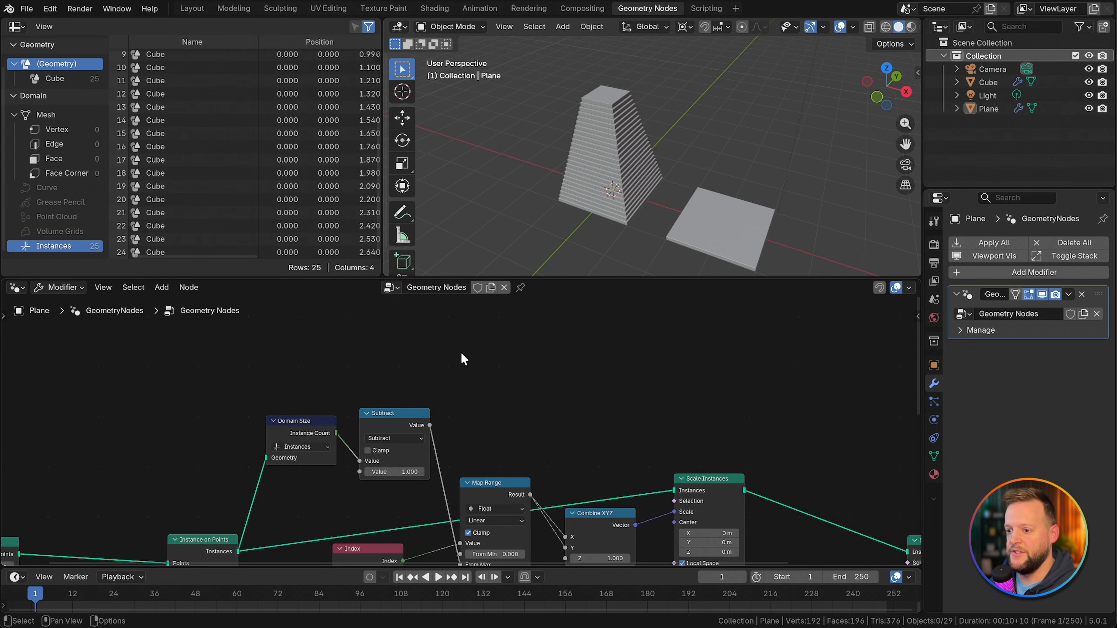
key(shift+a)
text(scene)
key(Return)
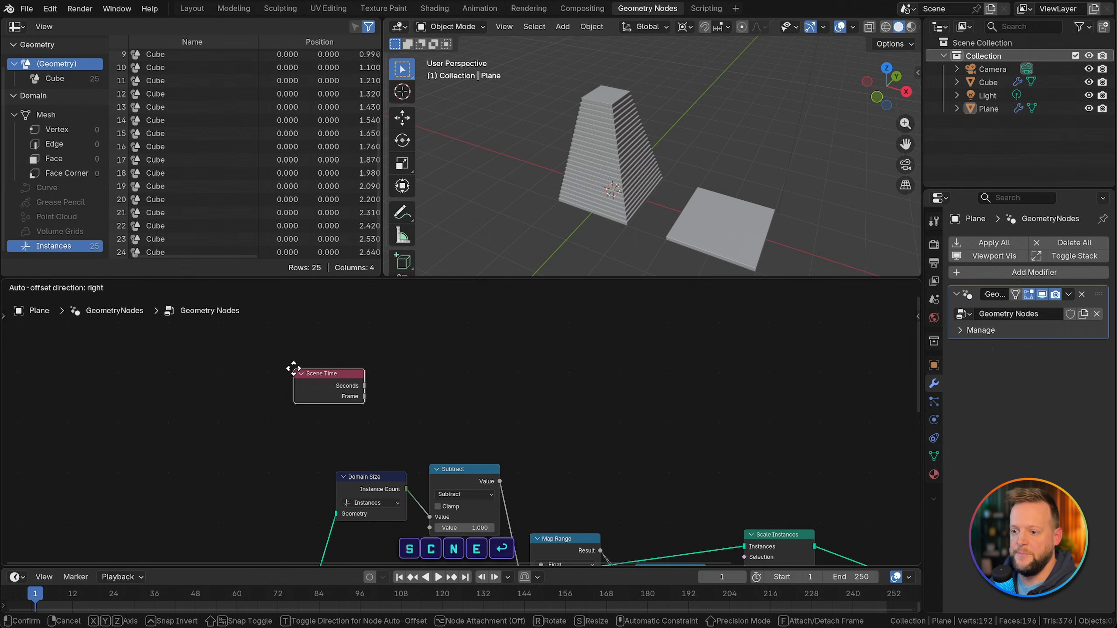
click(261, 348)
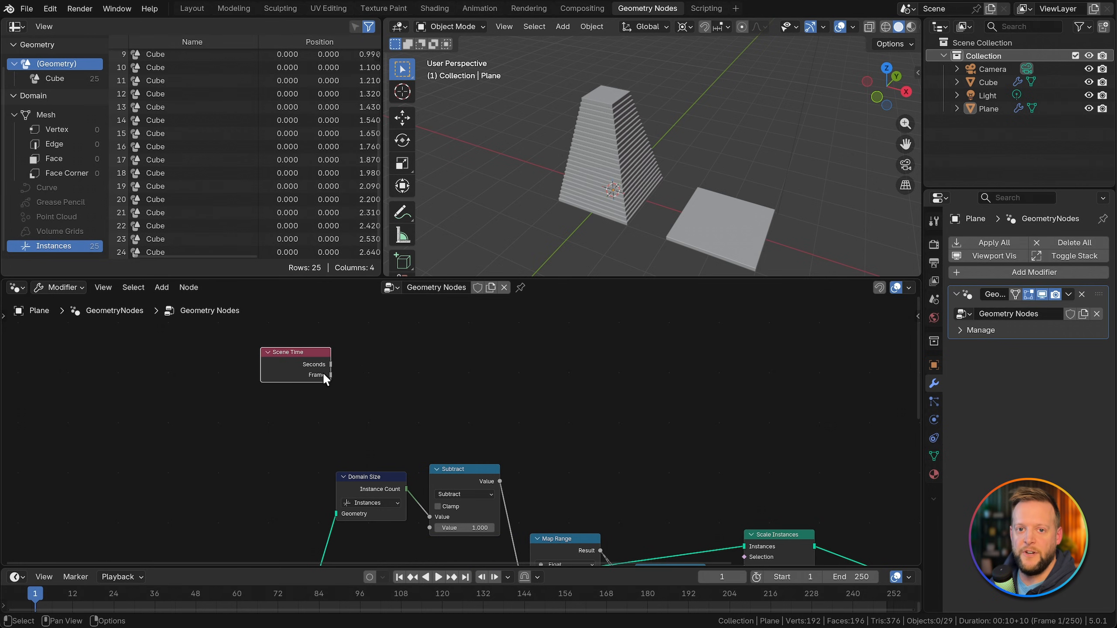
Step: Add a Divide node fed by Scene Time's Frame output and place it beside Scene Time
drag(330, 375, 387, 372)
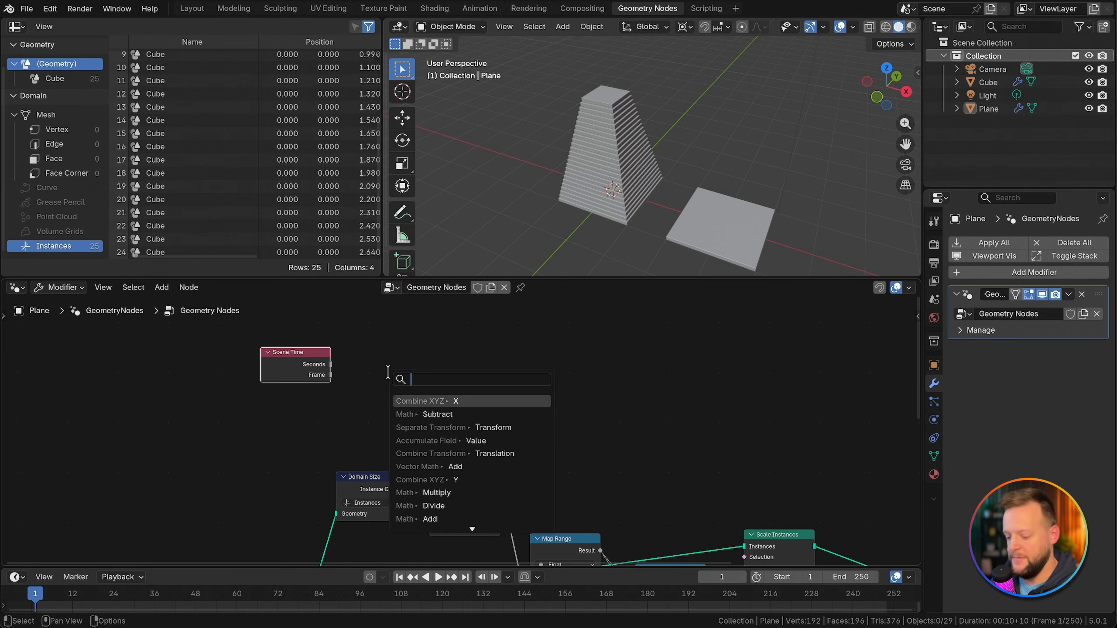
text(divide)
key(Return)
click(367, 364)
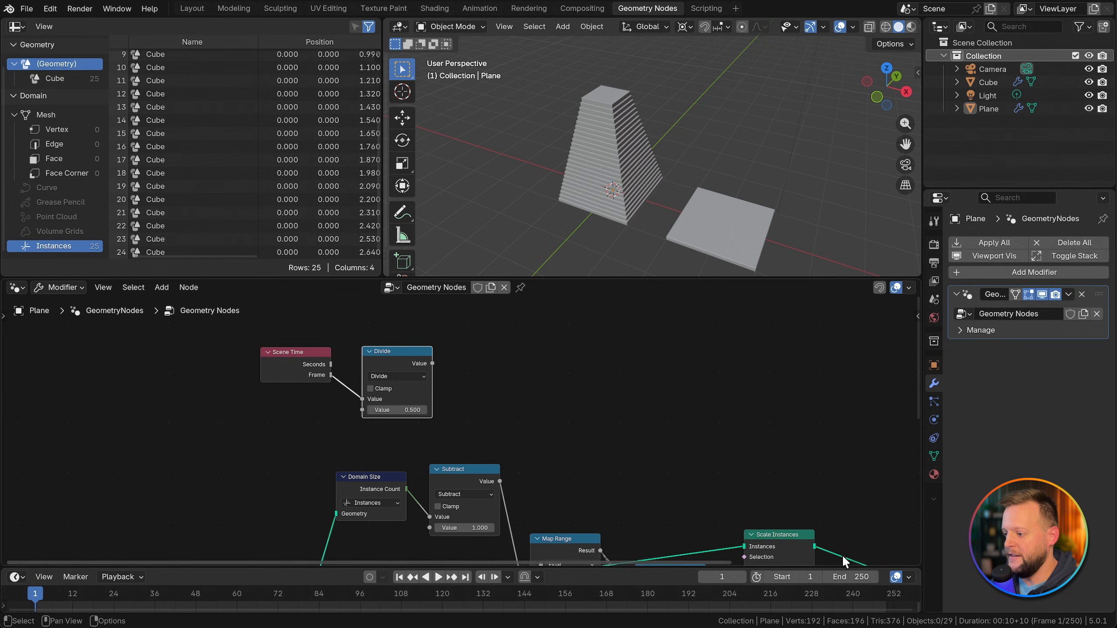
Step: Drive the Divide node's second value with the timeline's End frame by pasting it there as a new driver
right_click(822, 581)
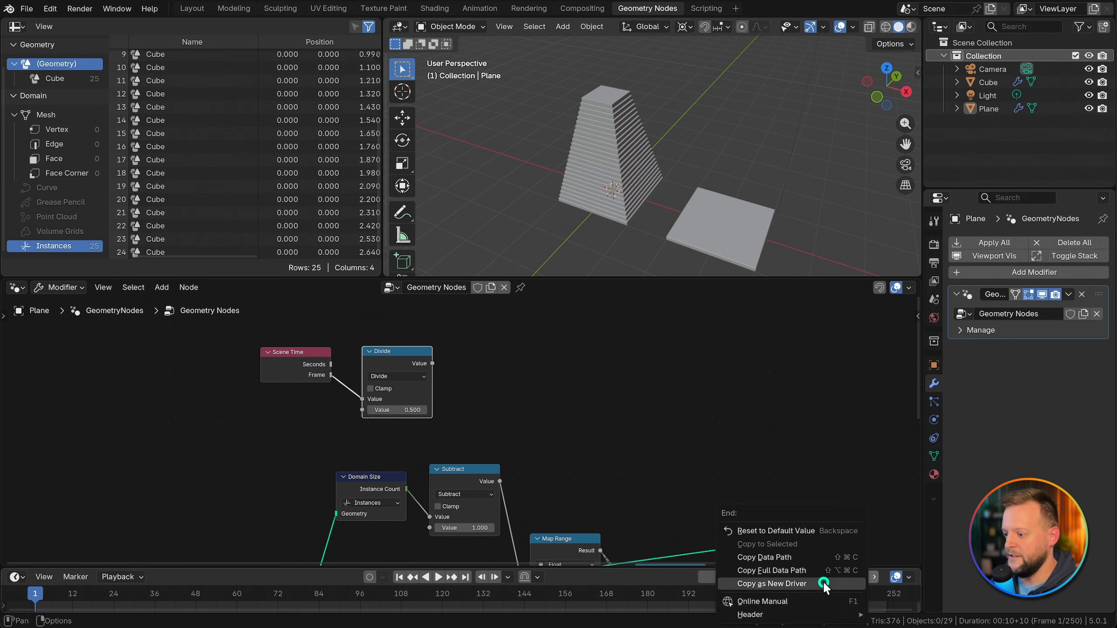
click(823, 584)
right_click(400, 409)
click(366, 440)
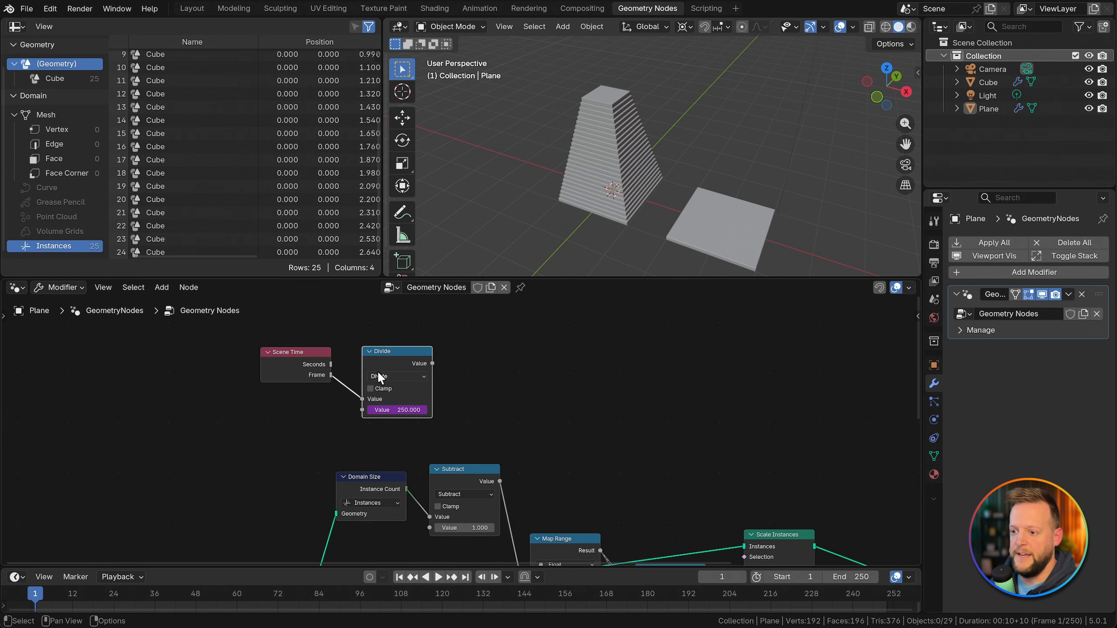
Step: Add a Multiply node fed by the Scene Time Divide node and set its second value to pi/2
drag(366, 356, 412, 355)
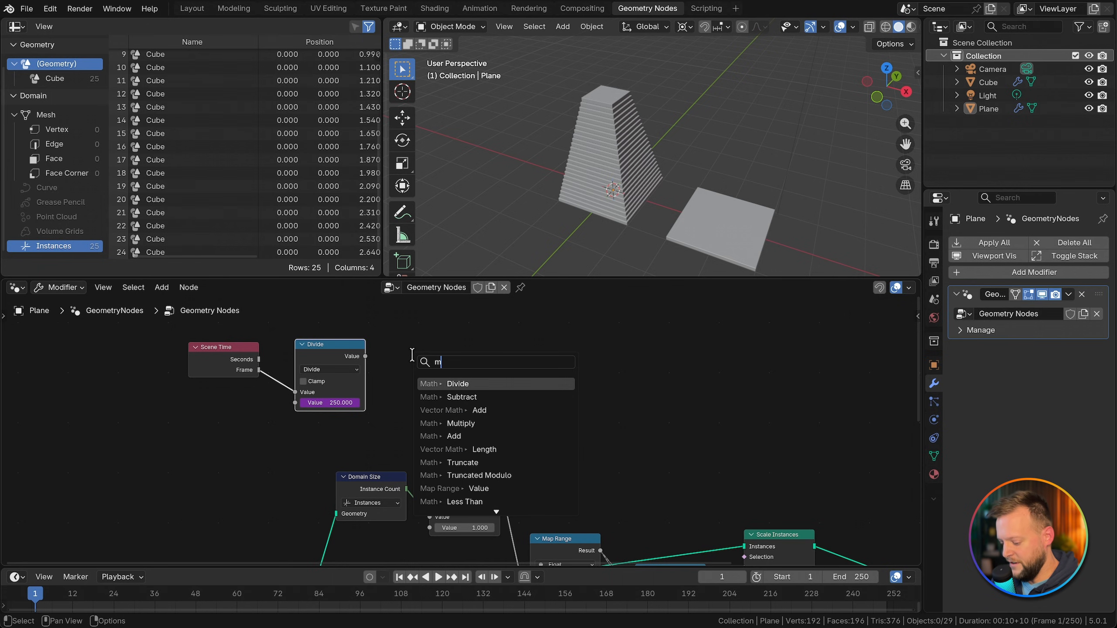
text(mult)
key(Return)
click(448, 404)
text(pi/2)
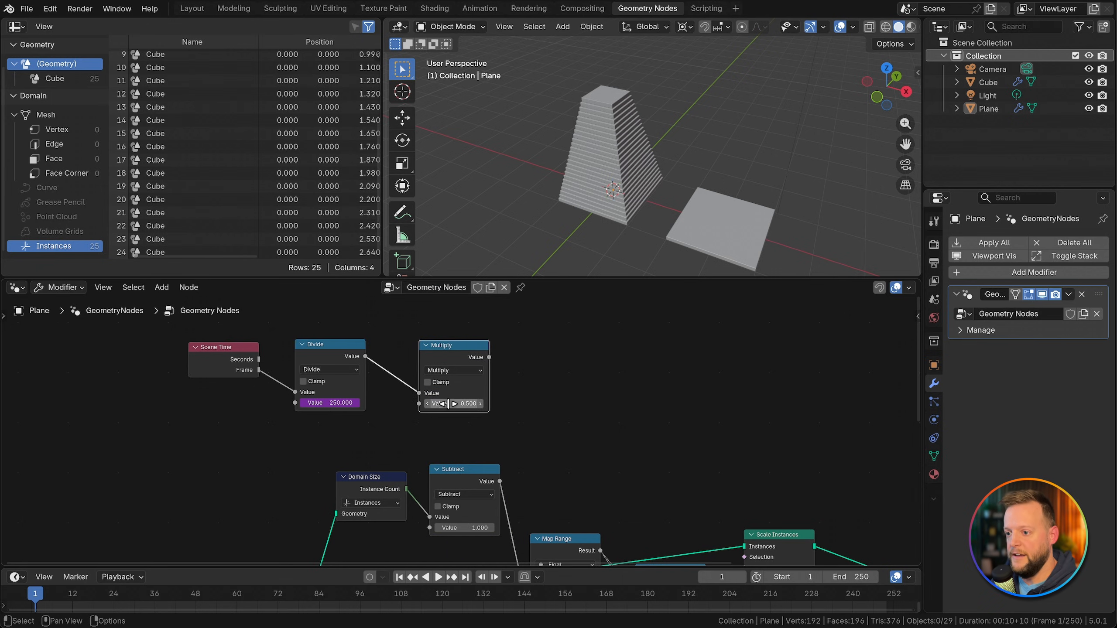
key(Return)
drag(471, 349, 466, 348)
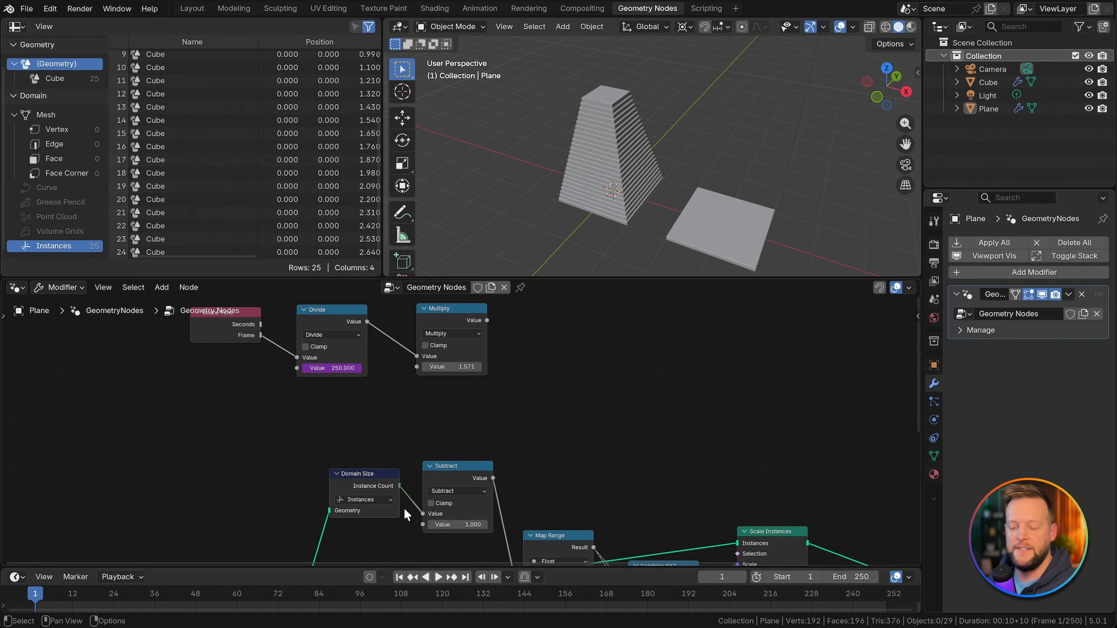
Step: Add an Index node above the Subtract node and divide it by Subtract's output using a new Divide node
key(shift+a)
text(index)
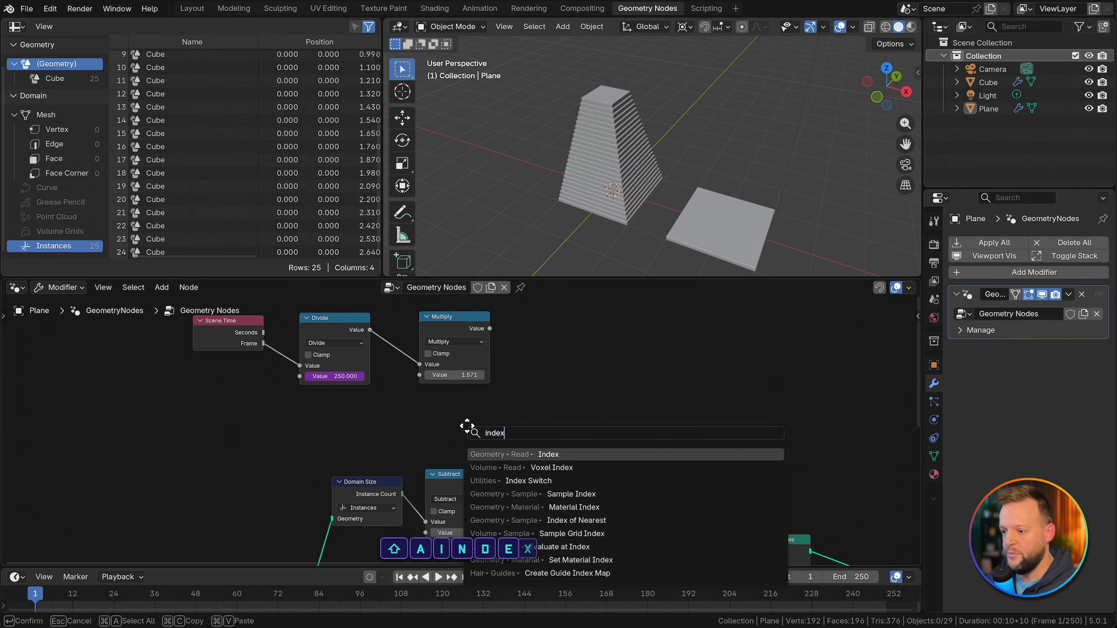
key(Return)
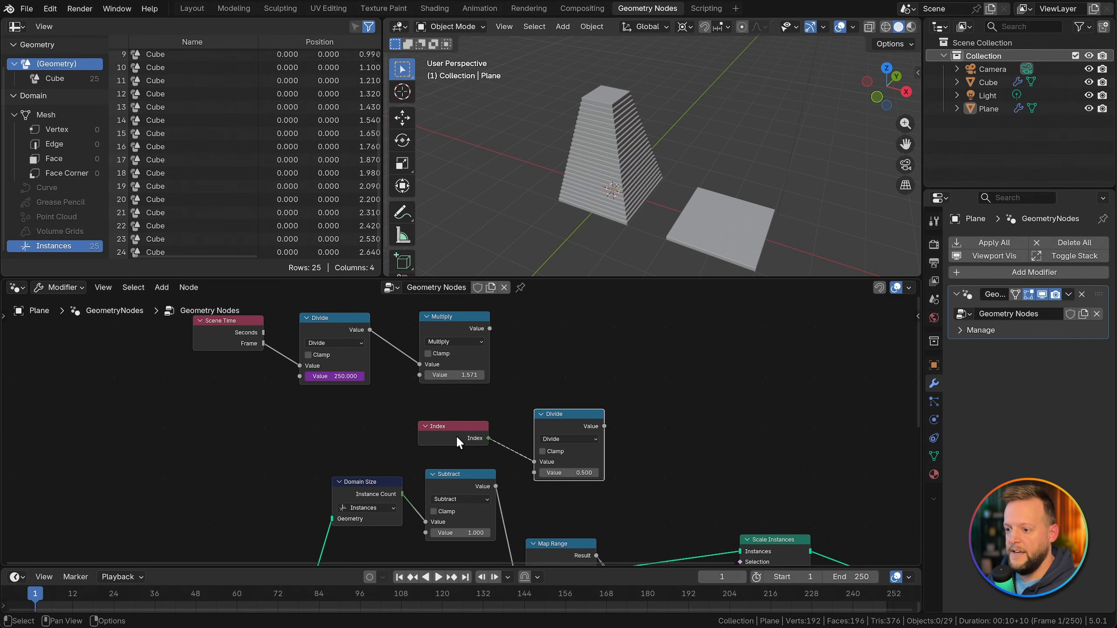
drag(457, 442, 469, 439)
drag(496, 486, 534, 472)
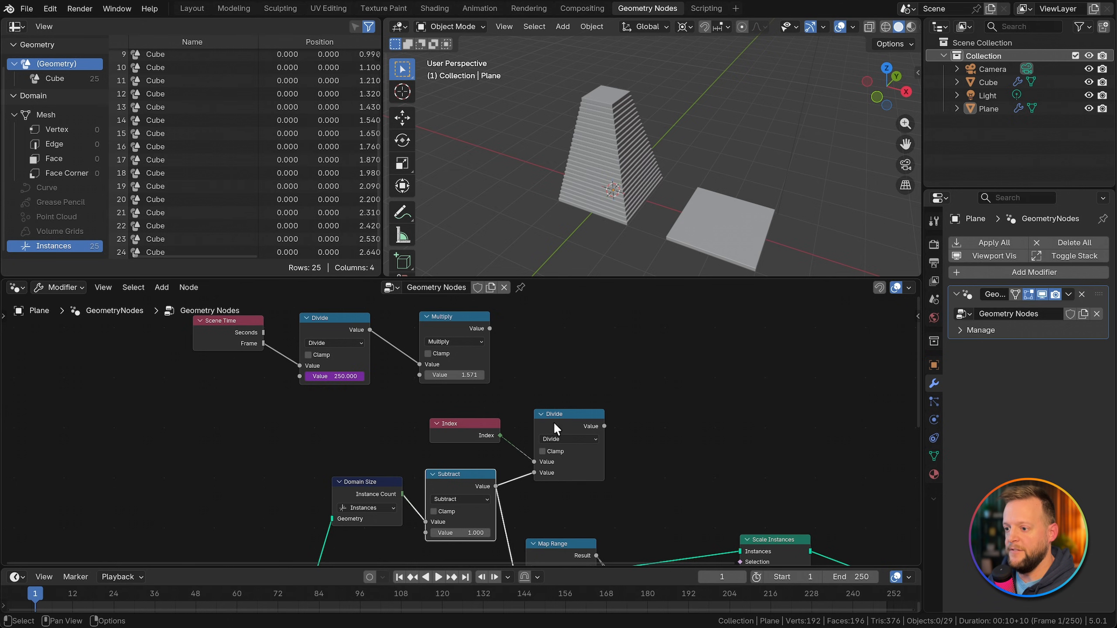
drag(558, 421, 554, 426)
Step: Add a Multiply node that combines the pi/2 Multiply output with the Index Divide output
middle_drag(574, 379, 526, 396)
scroll(525, 396, up, 1)
drag(432, 342, 575, 356)
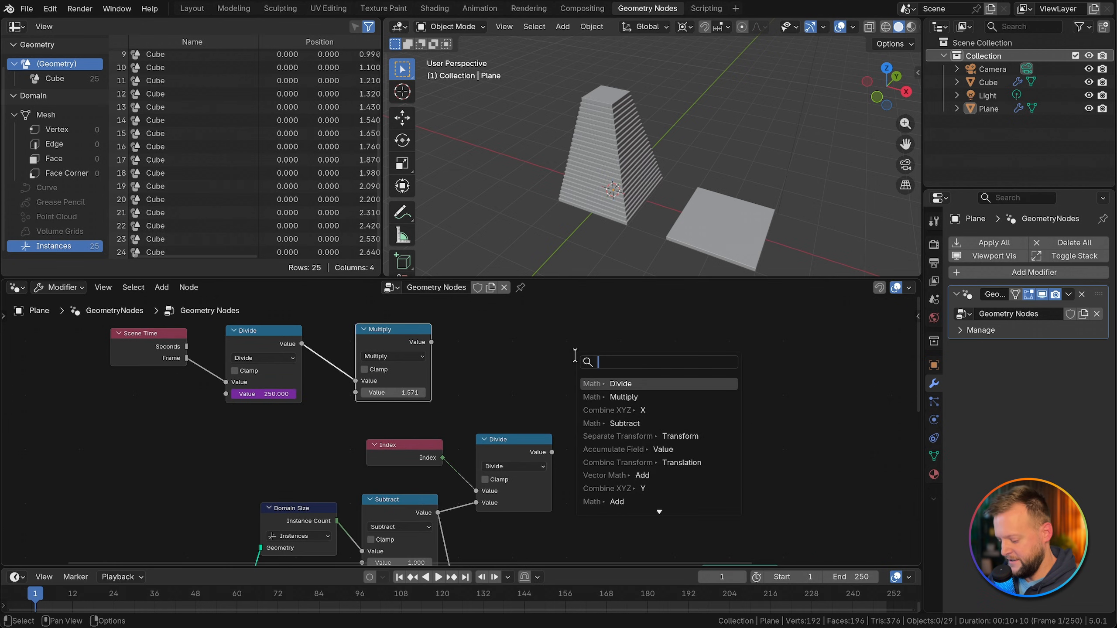
text(multi)
key(Return)
click(561, 351)
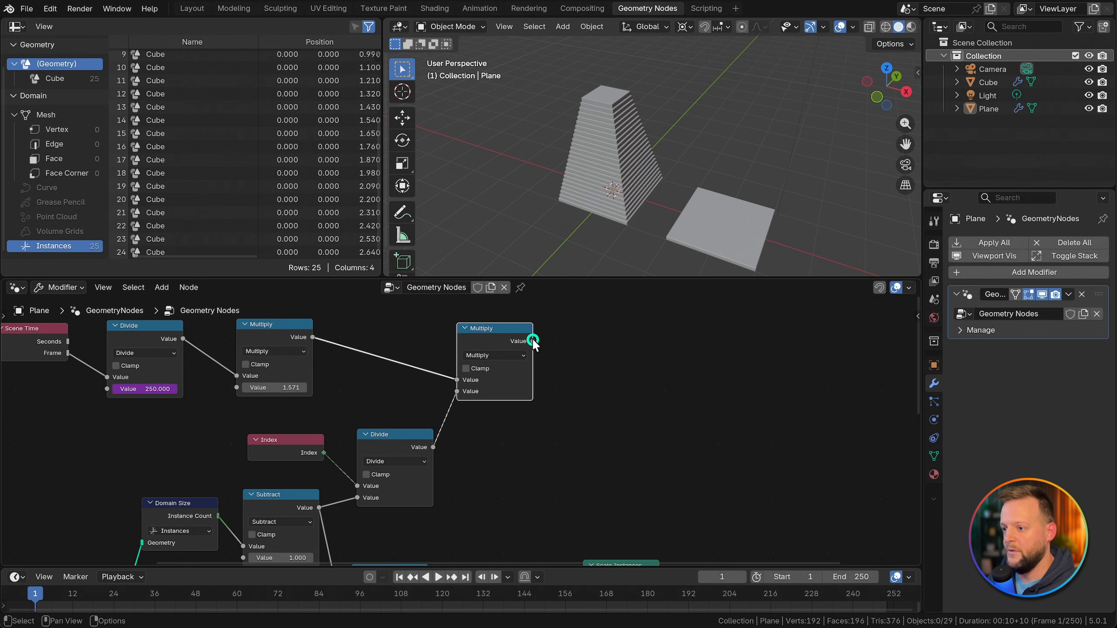
Step: Add another Multiply node after the combined one and feed its second value from a new Integer node
drag(533, 342, 554, 356)
text(multip)
key(Return)
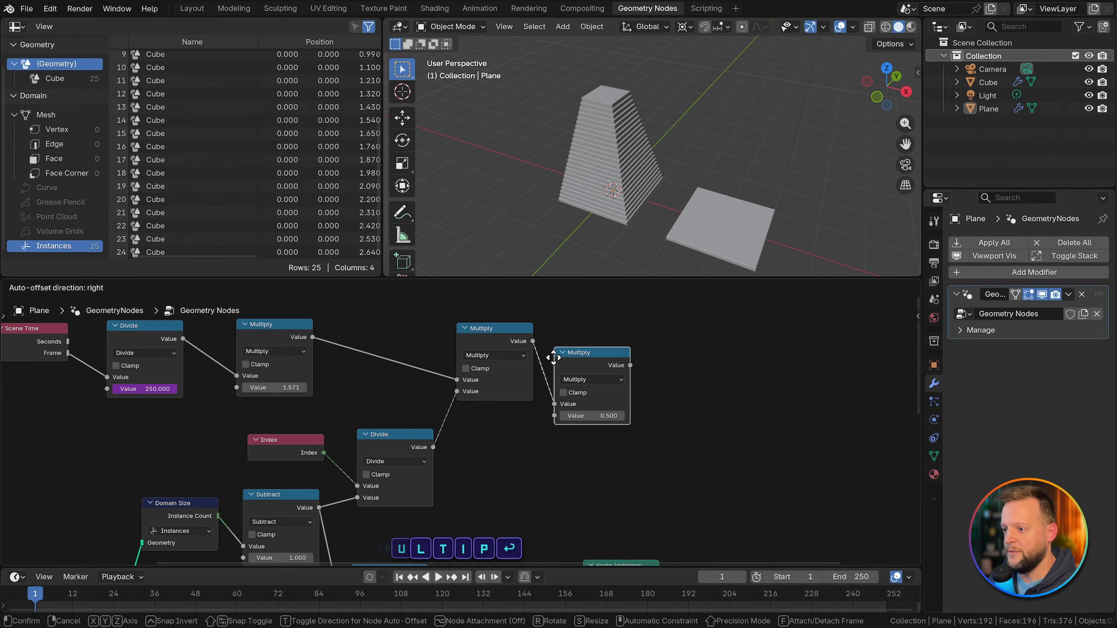
click(592, 334)
drag(591, 392, 586, 397)
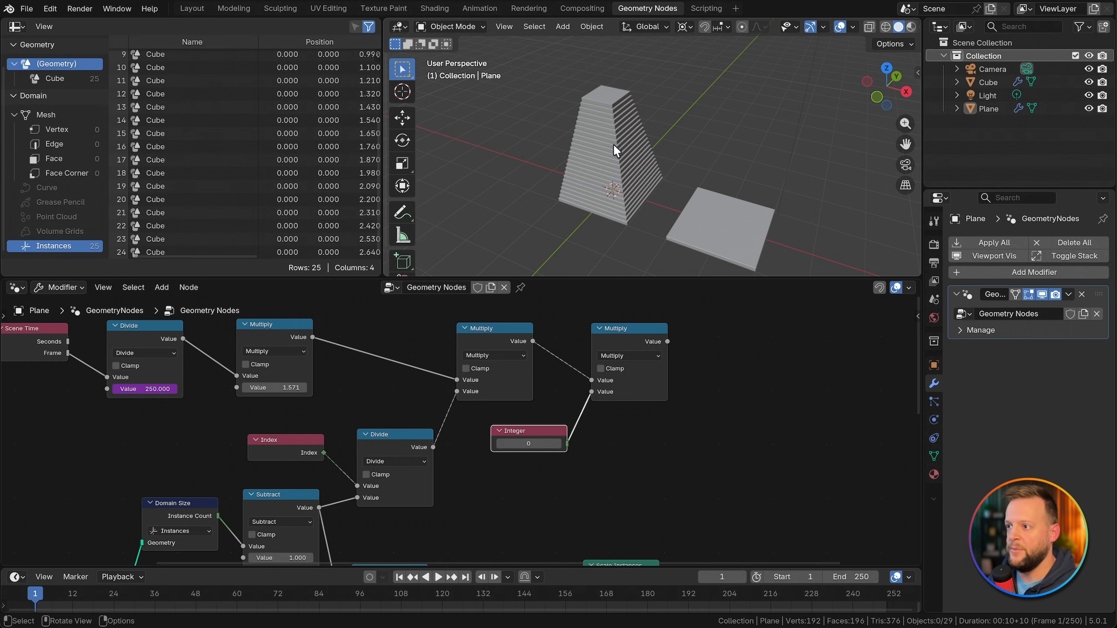
Step: Add a Combine XYZ node with the last Multiply feeding Z and connect its Vector to the final Combine Transform's Rotation
scroll(596, 178, up, 2)
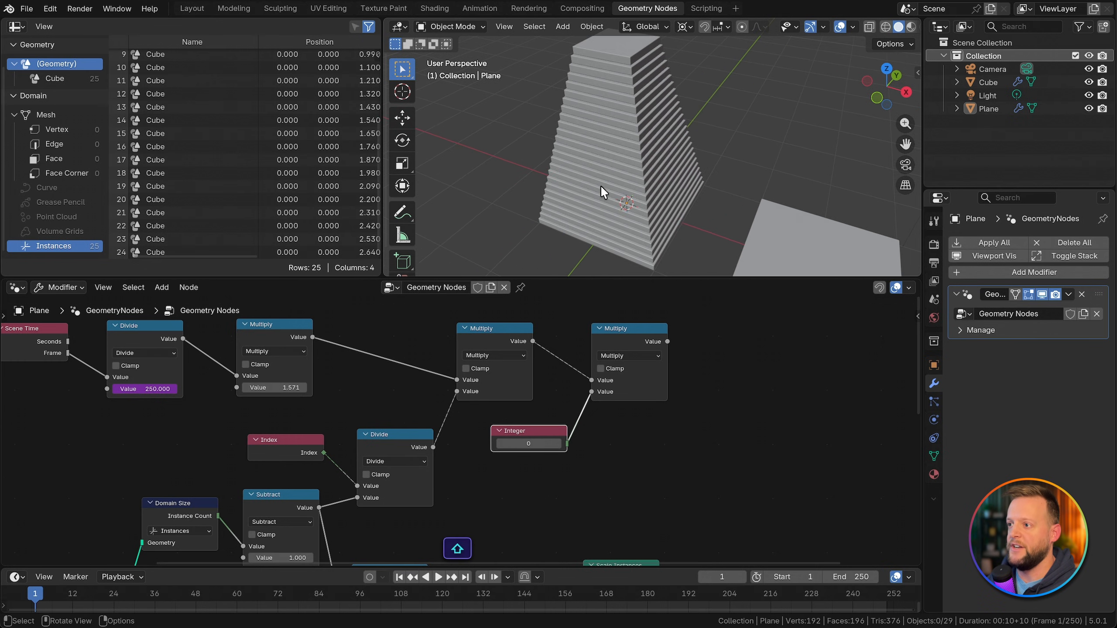
scroll(621, 449, down, 1)
key(Home)
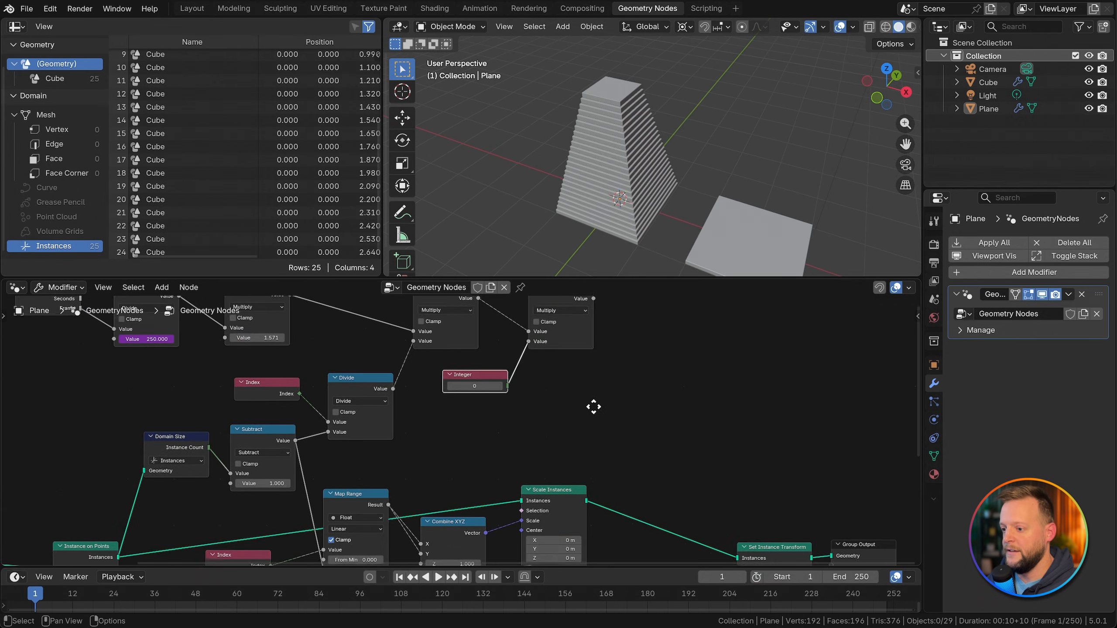
drag(596, 304, 632, 380)
text(combine)
key(Return)
click(631, 341)
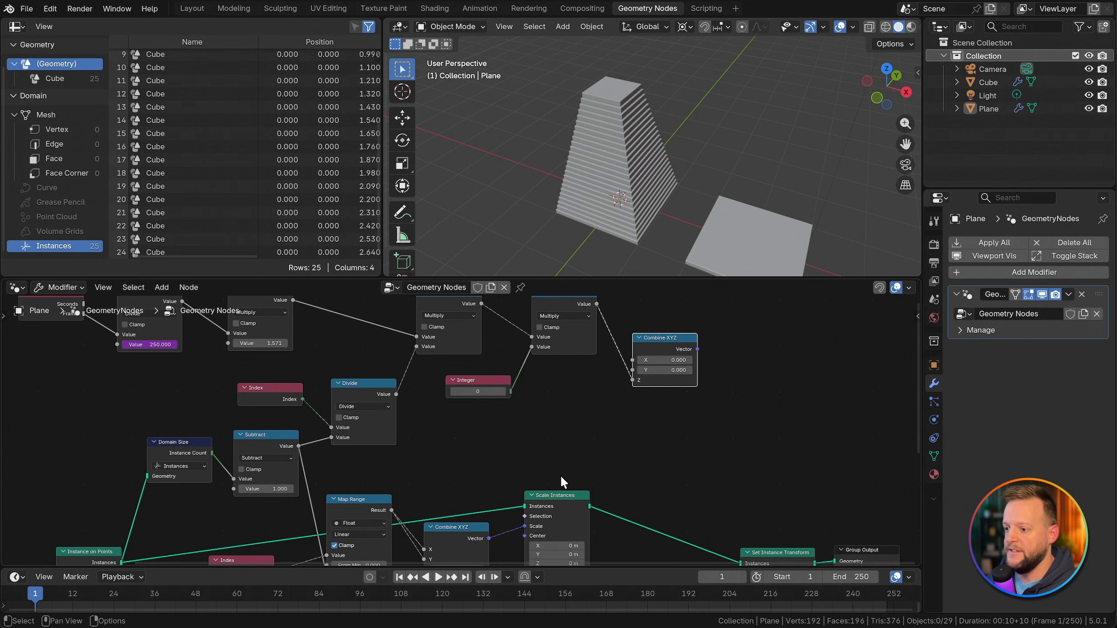
drag(557, 501, 650, 495)
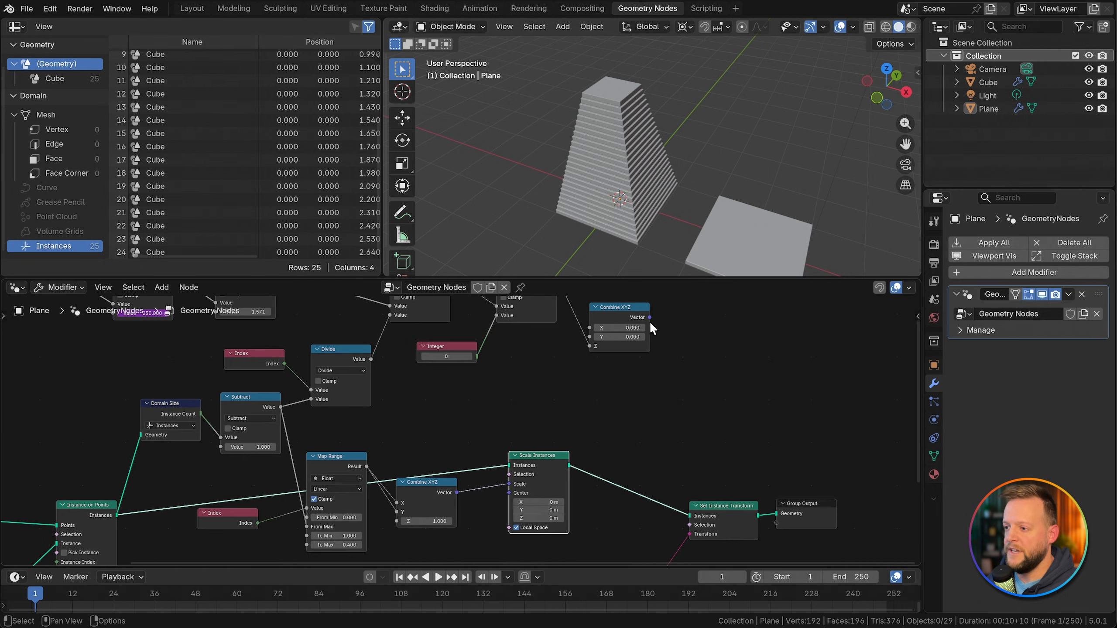
drag(649, 317, 653, 370)
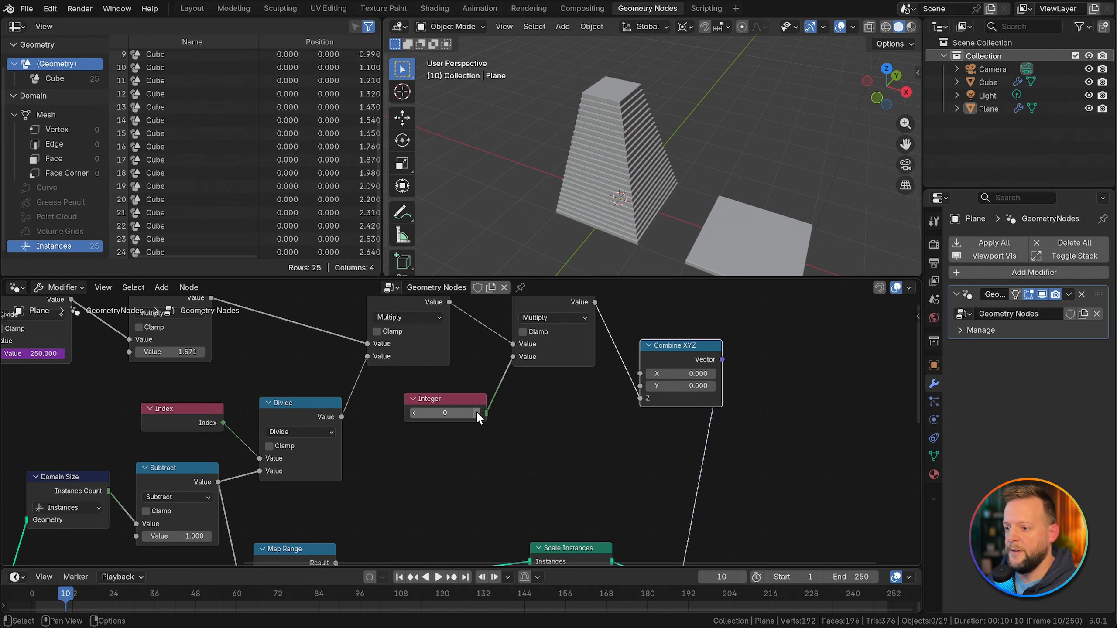
Step: Set the Integer node to 5 and play the animation to check the twist
click(477, 412)
click(477, 413)
click(477, 412)
click(476, 413)
click(477, 413)
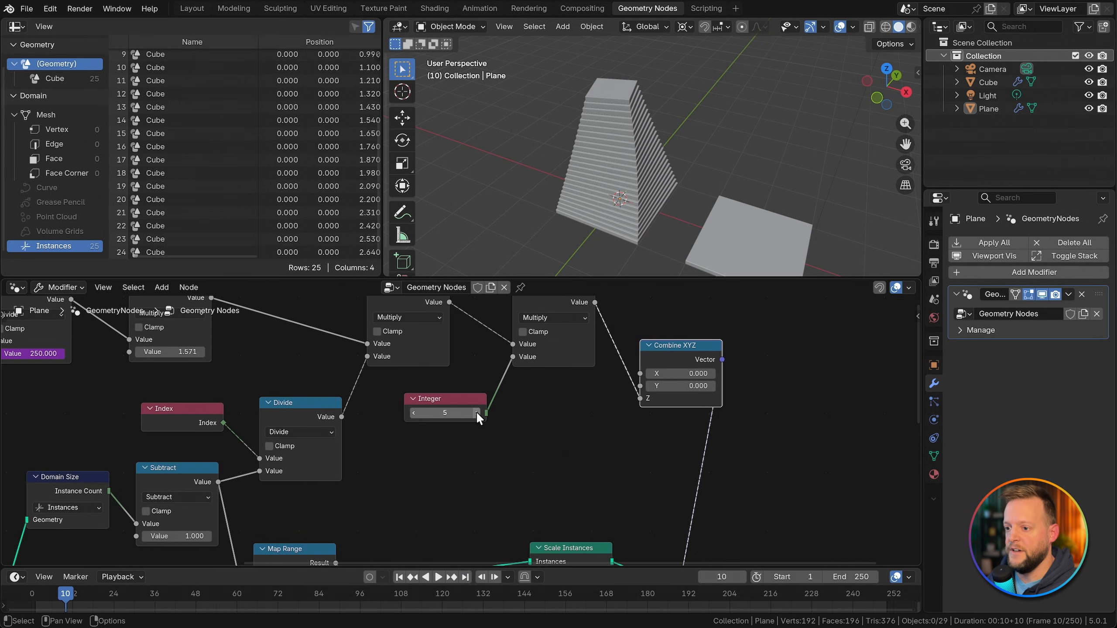
key(space)
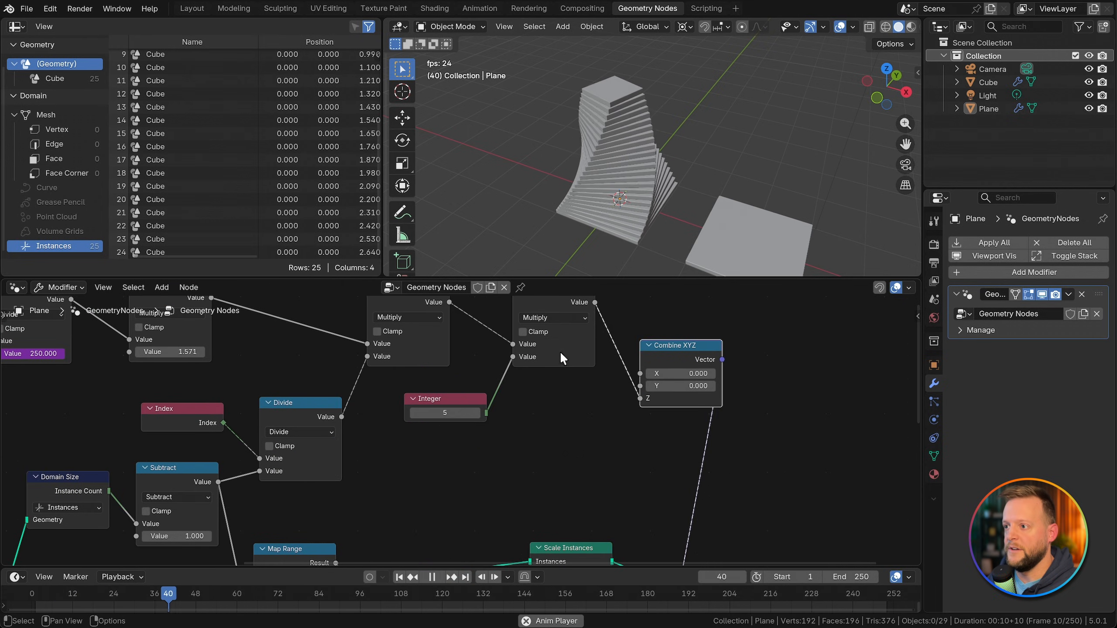
scroll(606, 175, up, 2)
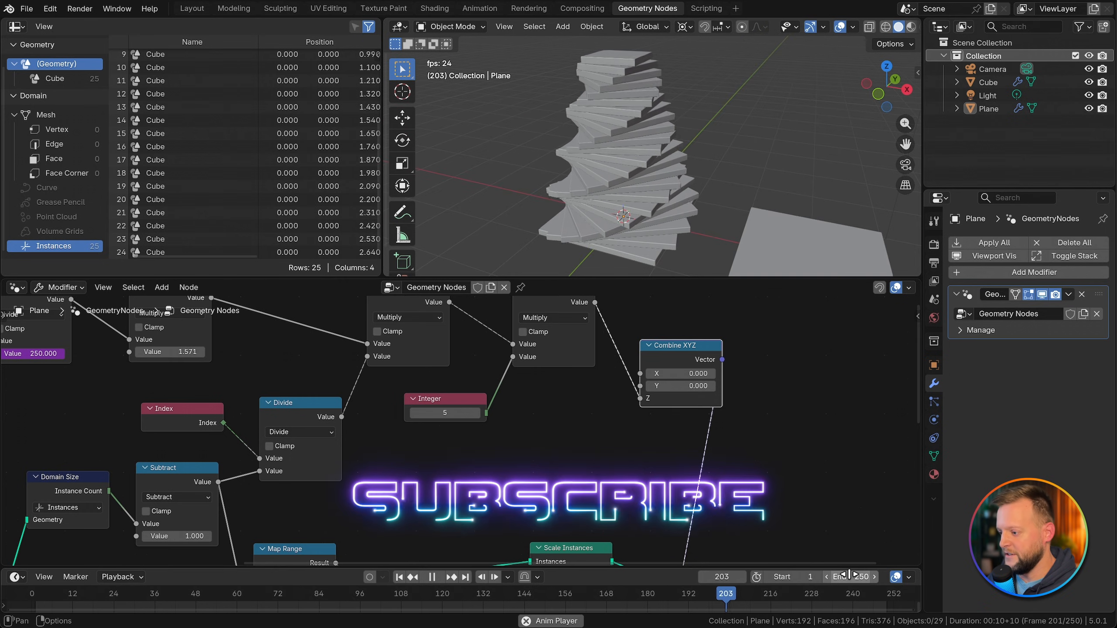
Step: Set the timeline's end frame to 100, stop playback and jump to the last frame
click(849, 574)
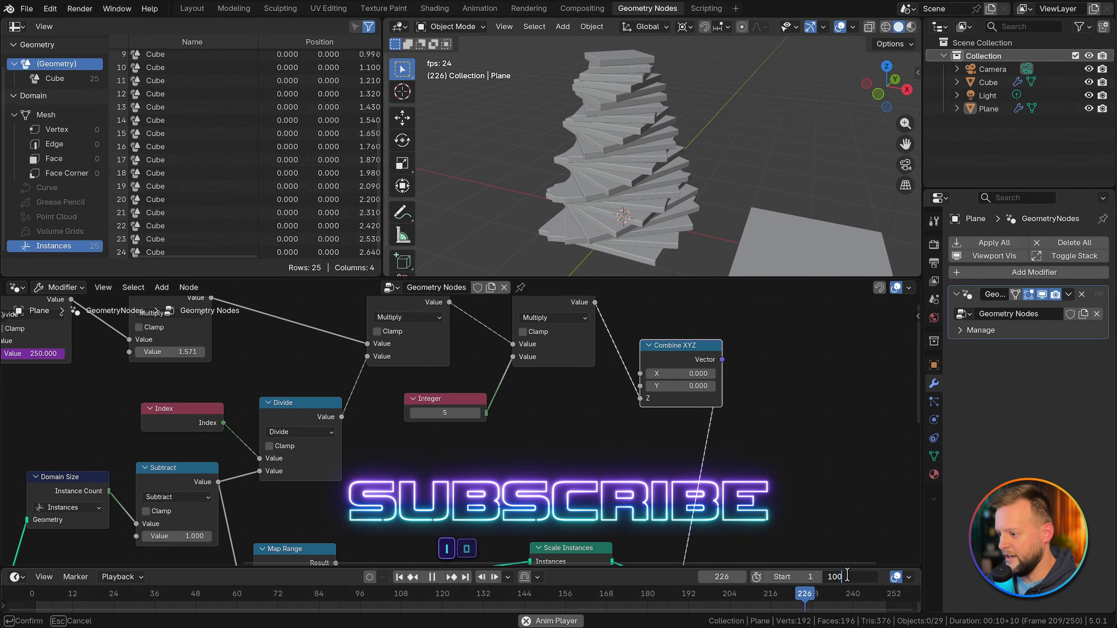
text(100)
key(Return)
key(space)
key(shift+Right)
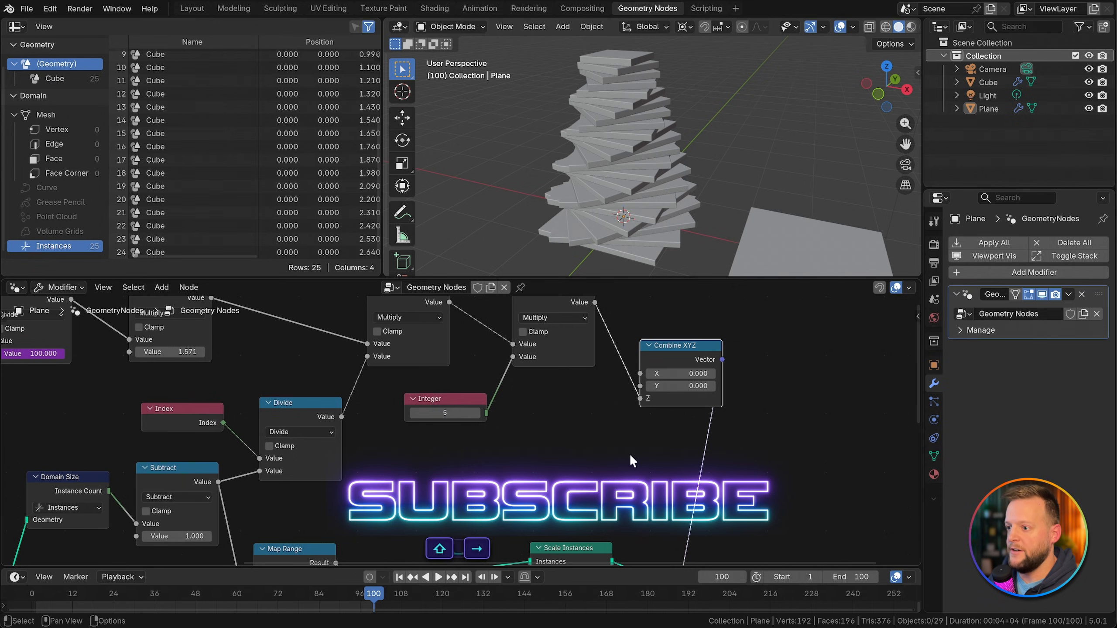
Step: Raise the Integer node's value to 24 so the stack lines up on the last frame
drag(477, 414, 510, 414)
click(477, 414)
click(477, 414)
click(477, 414)
click(477, 413)
click(477, 414)
click(476, 414)
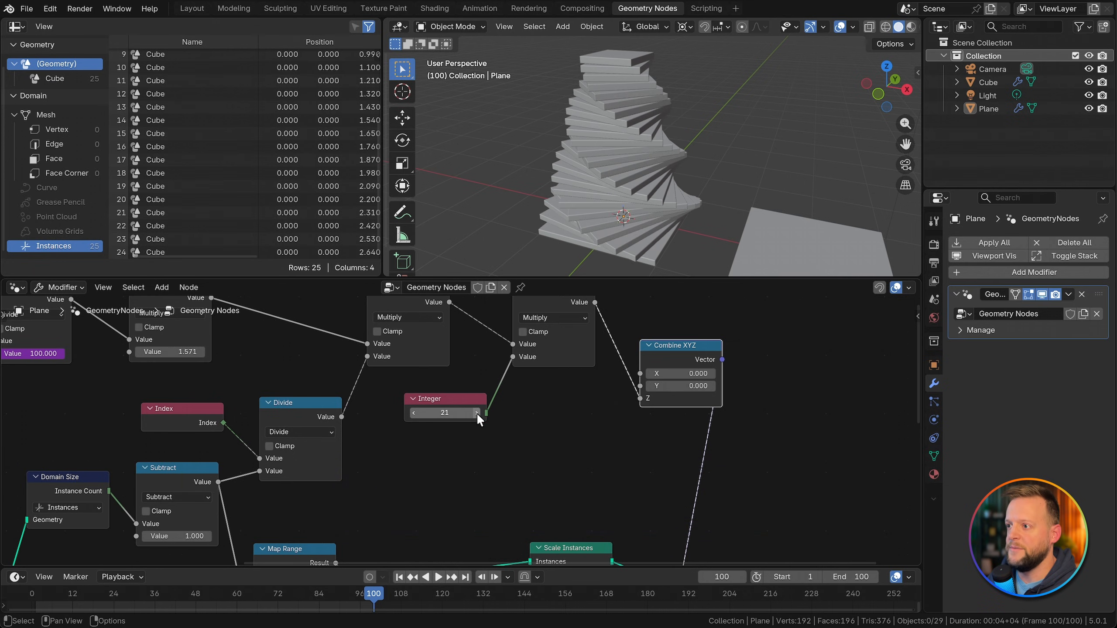
click(477, 414)
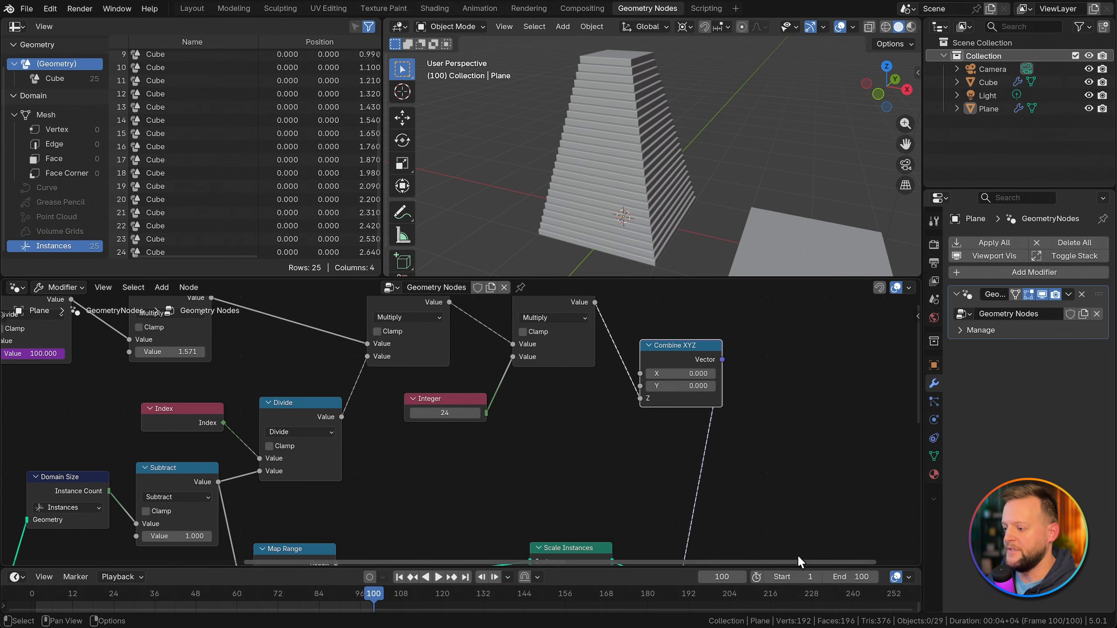
Step: Set the timeline's end frame to 500 and jump to the last frame
click(853, 577)
text(2)
key(BackSpace)
text(500)
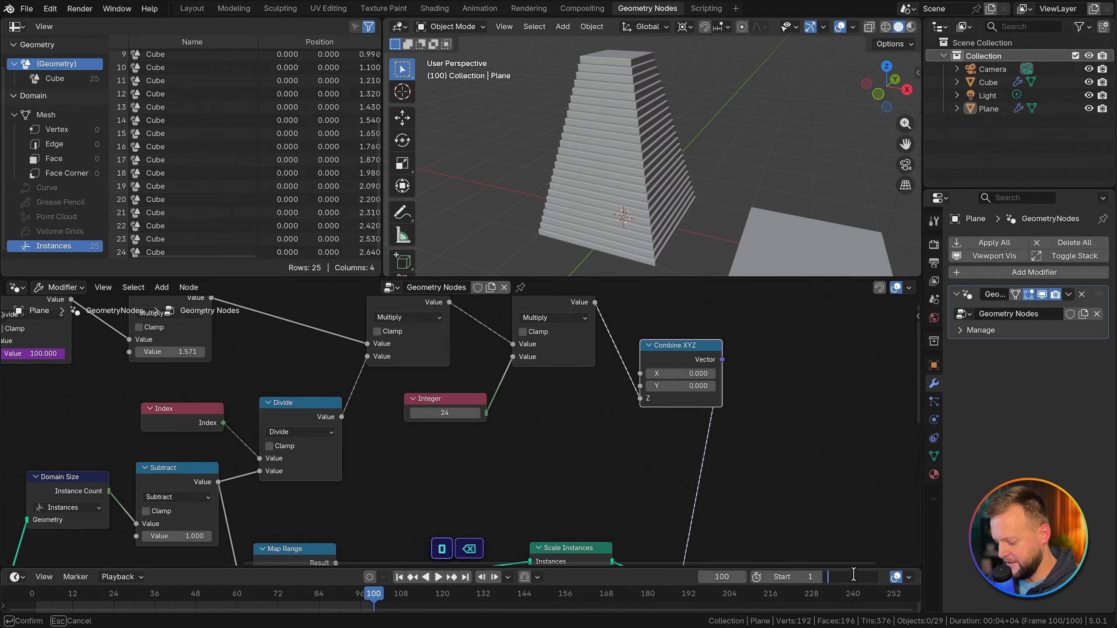
key(Return)
key(shift+Right)
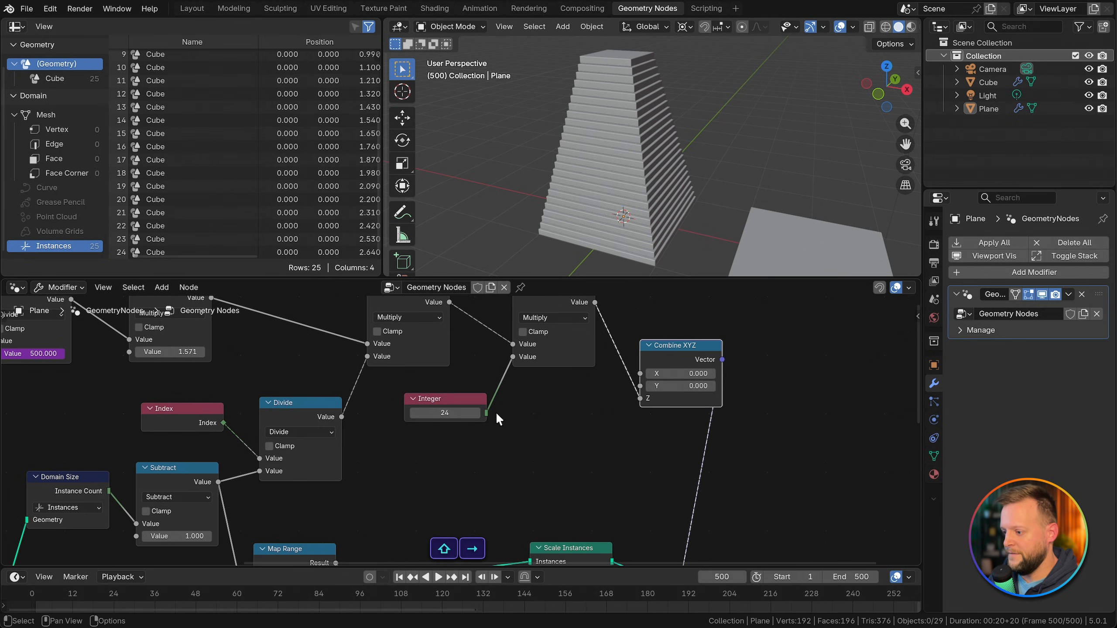
Step: Compare the stack on the first and last frames and play the animation to check that it loops
key(Right)
key(Left)
key(Left)
key(Right)
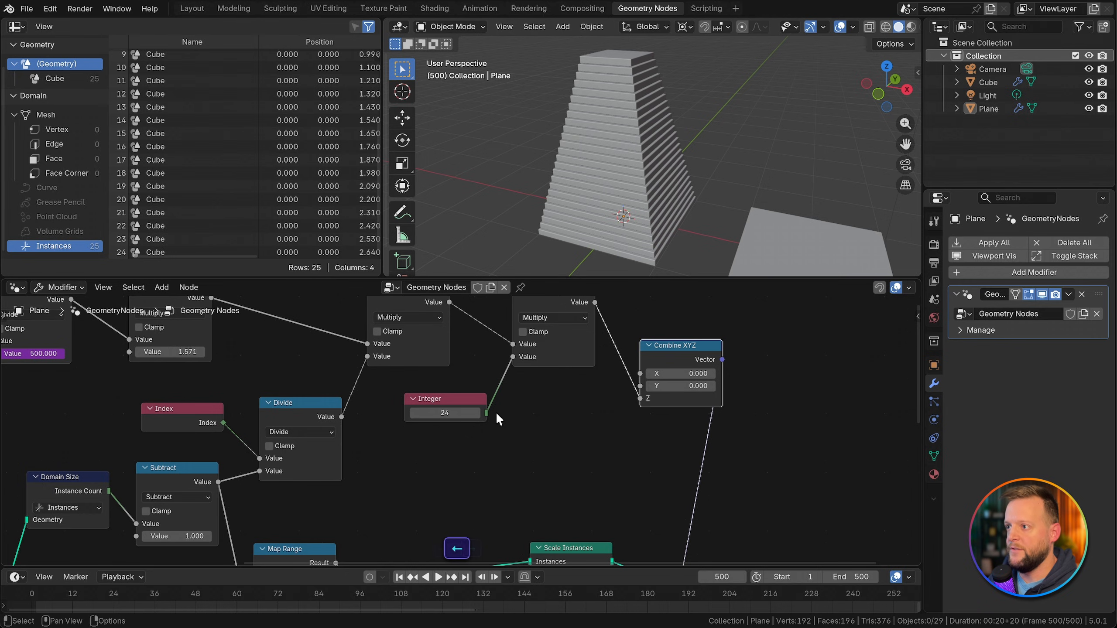
key(shift+Left)
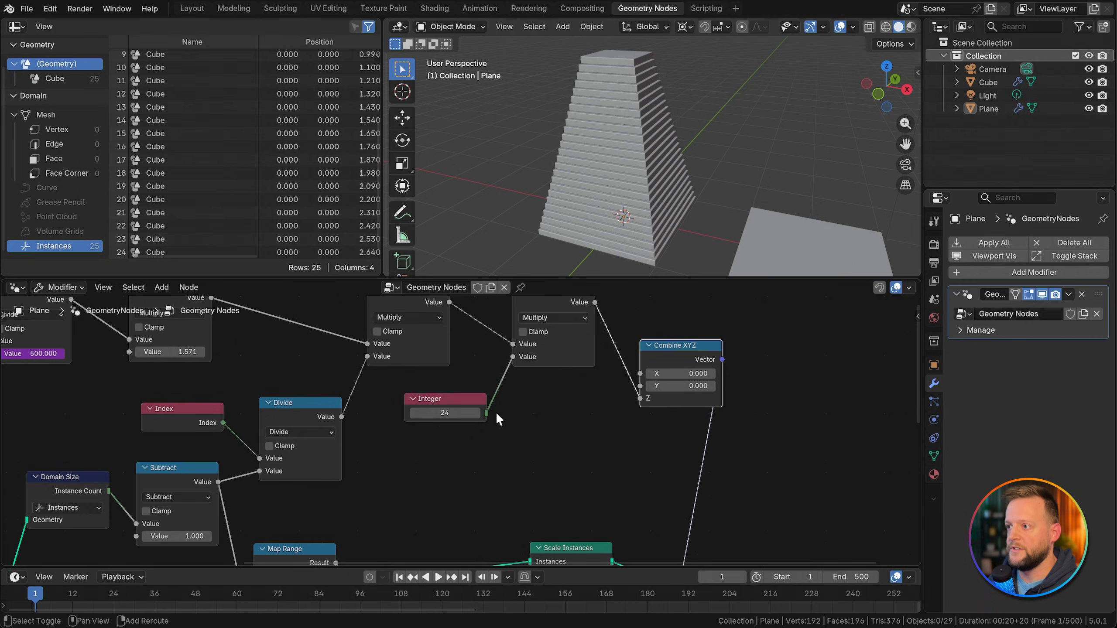
key(shift+Right)
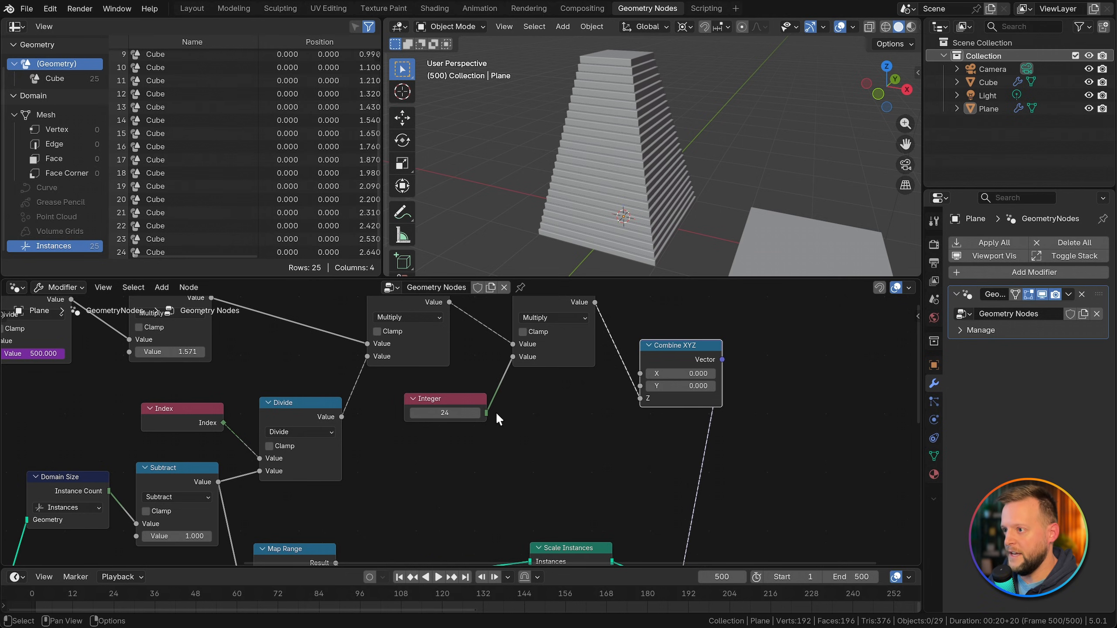
key(shift+Left)
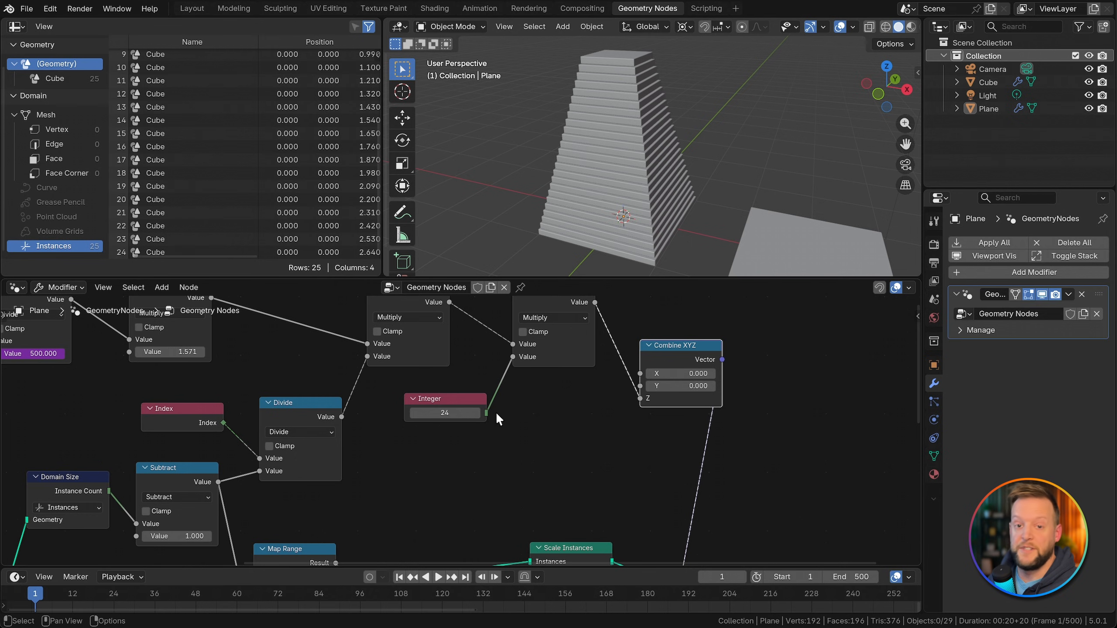
key(space)
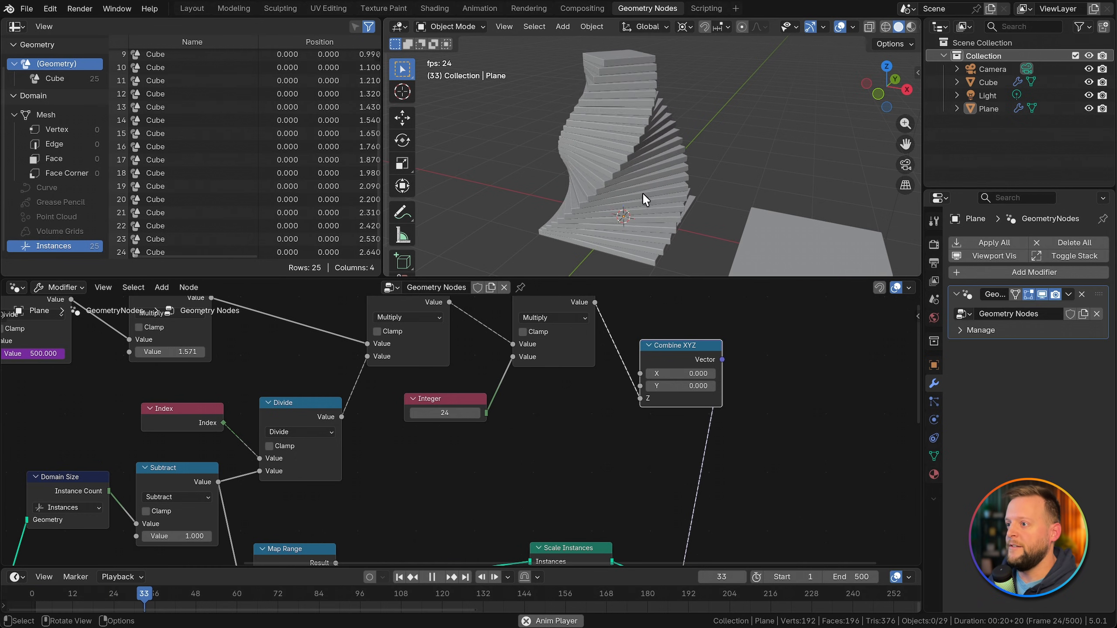
middle_drag(627, 151, 597, 174)
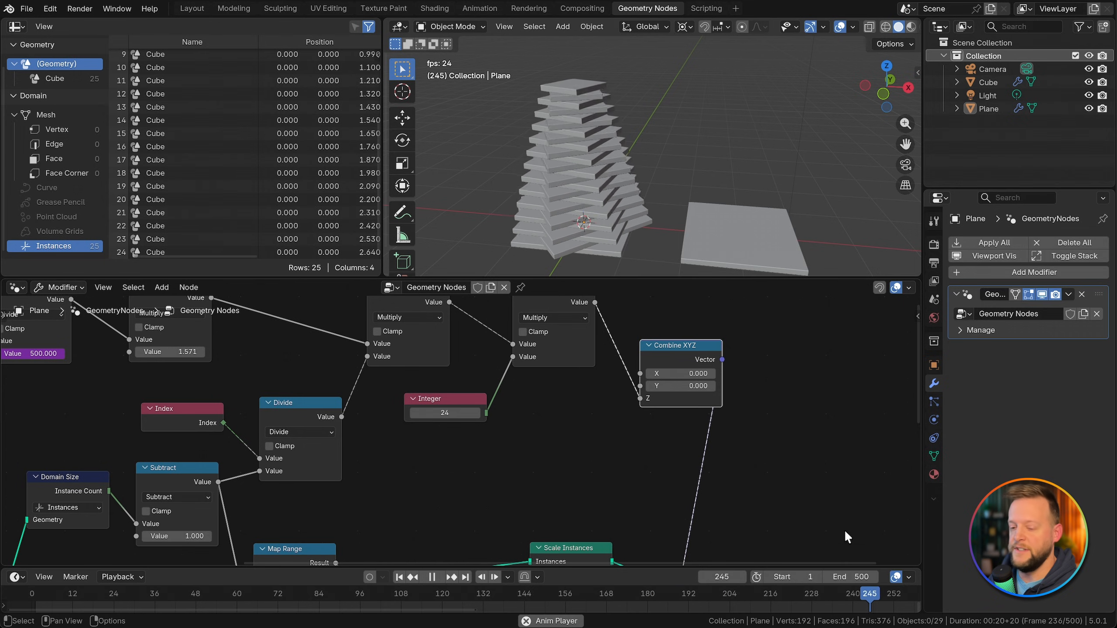
Step: Set the timeline's end frame to 120 and save the file
click(846, 577)
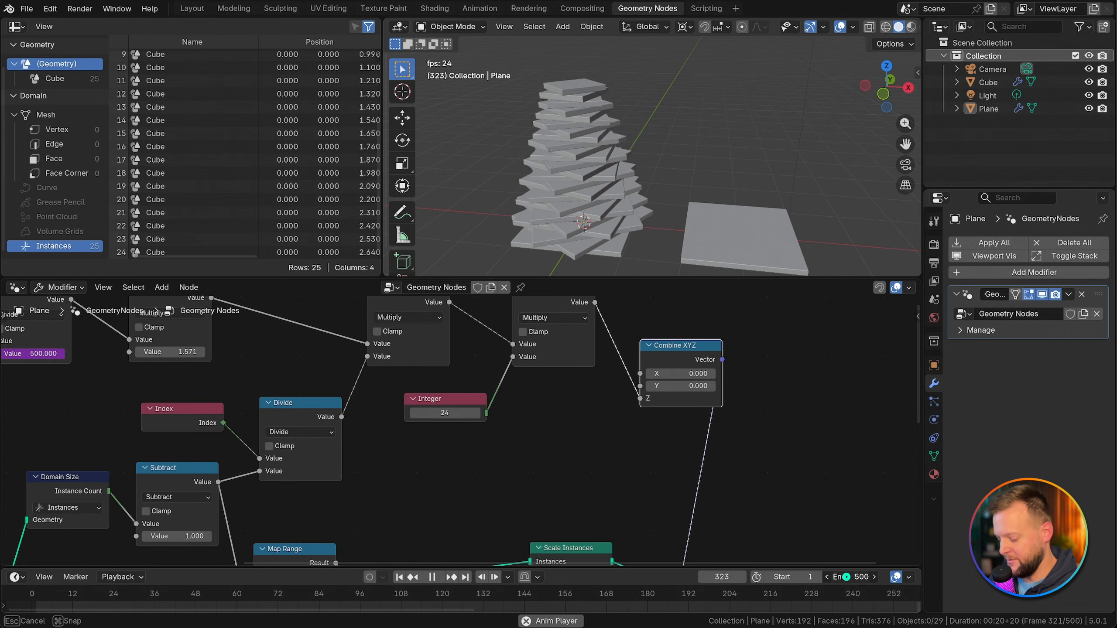
text(120)
key(Return)
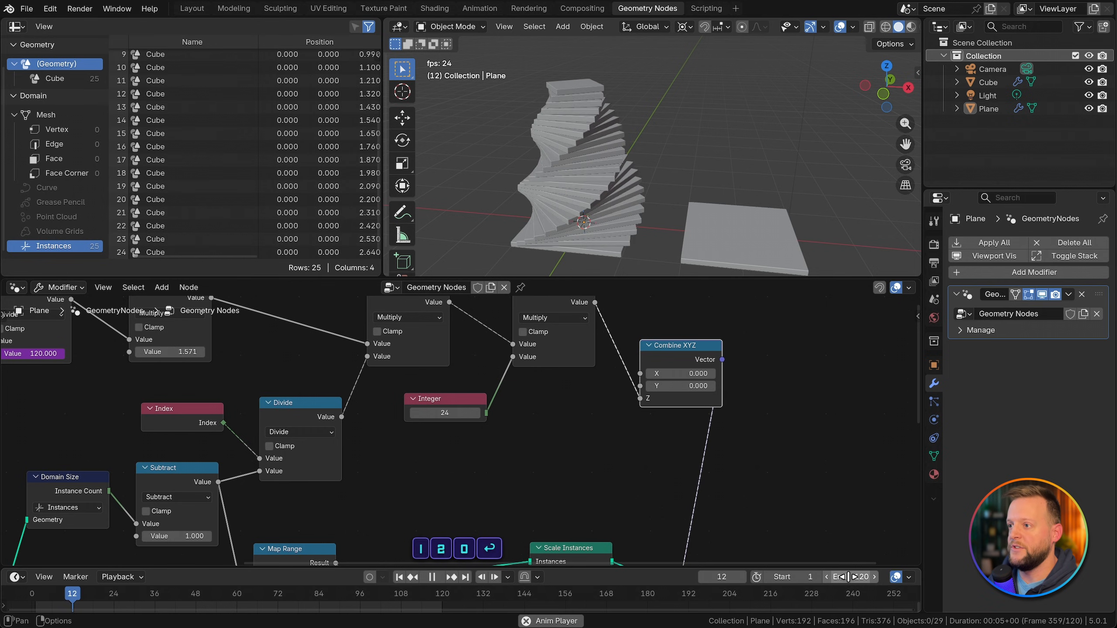
key(super+s)
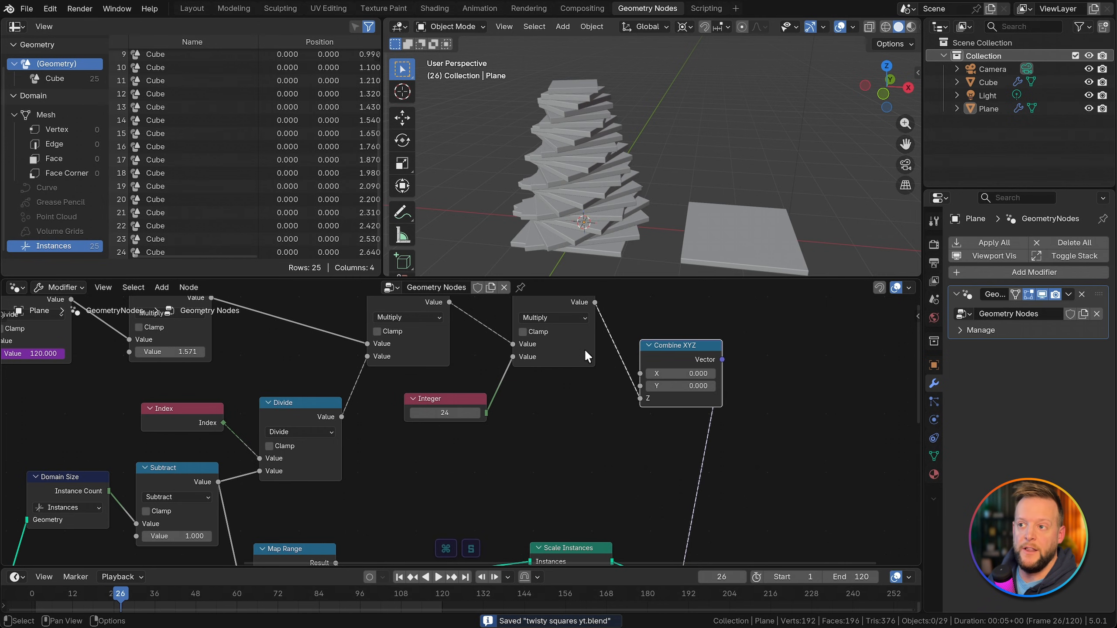
middle_drag(526, 404, 713, 431)
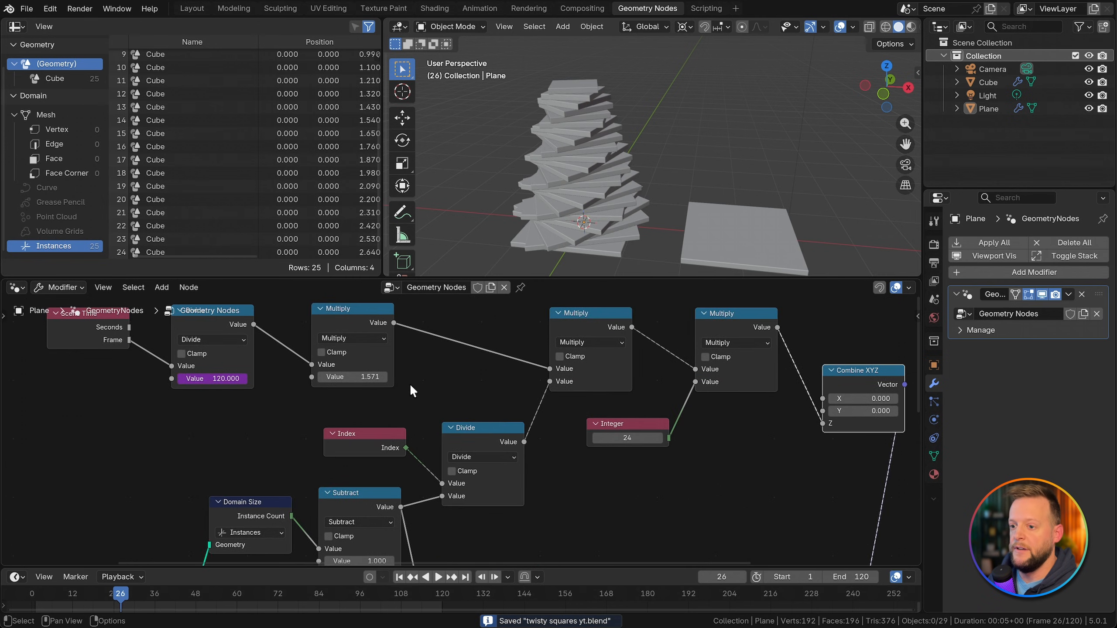
Step: Move the Scene Time and Divide nodes away from the Multiply node to make room between them
scroll(414, 384, down, 2)
middle_drag(460, 383, 575, 394)
drag(197, 328, 410, 398)
key(g)
click(340, 401)
click(480, 343)
drag(481, 344, 489, 345)
scroll(443, 405, up, 1)
scroll(446, 413, up, 2)
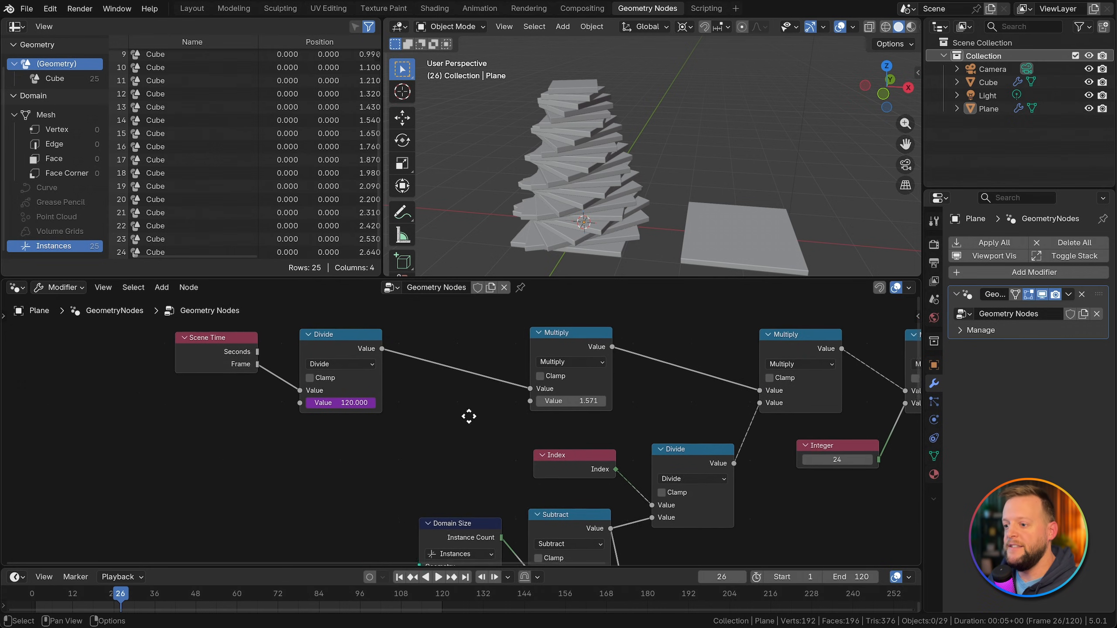
Step: Insert a Map Range node on the link between the frame Divide node and the Multiply node
key(shift+a)
text(map)
key(Return)
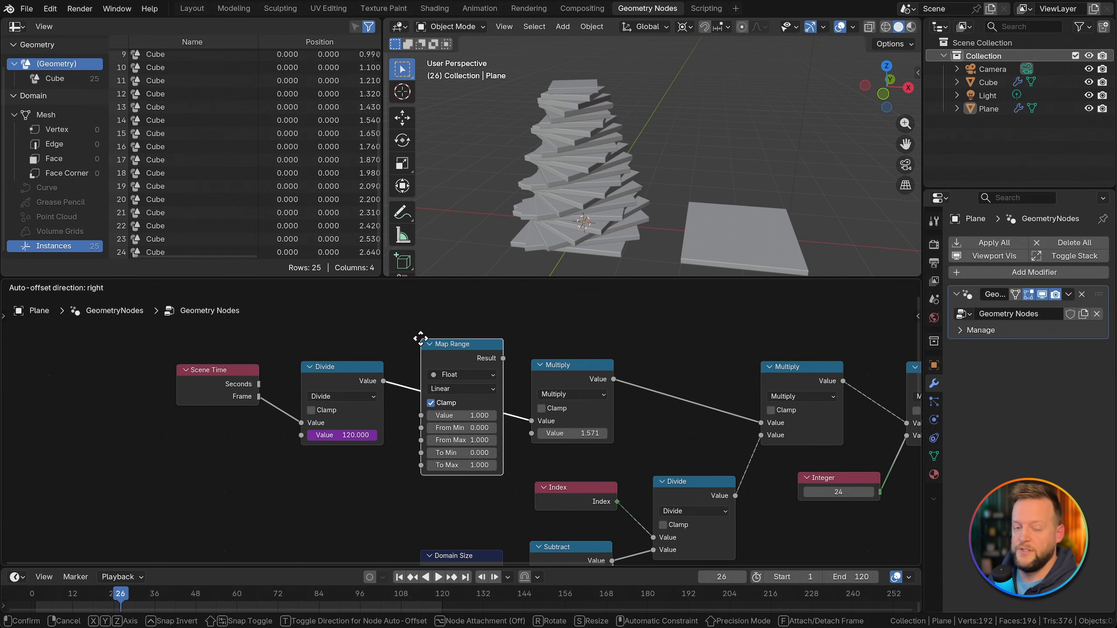
click(420, 338)
scroll(459, 384, up, 2)
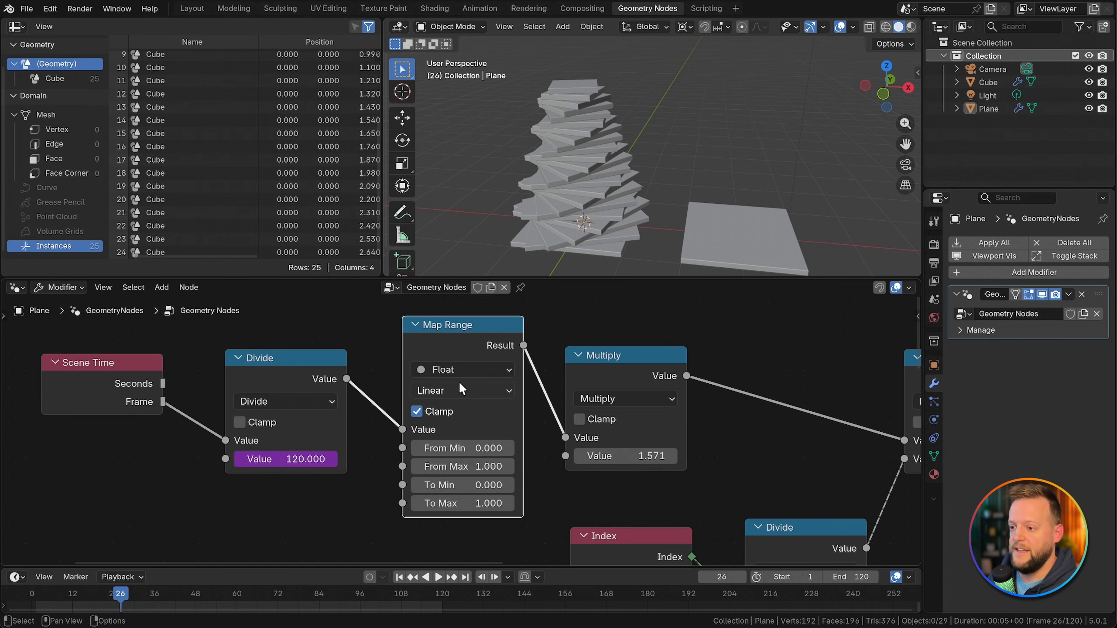
Step: Add an unconnected Float Curve node in the empty space below the Scene Time node
scroll(478, 391, down, 3)
middle_drag(499, 396, 594, 325)
click(418, 466)
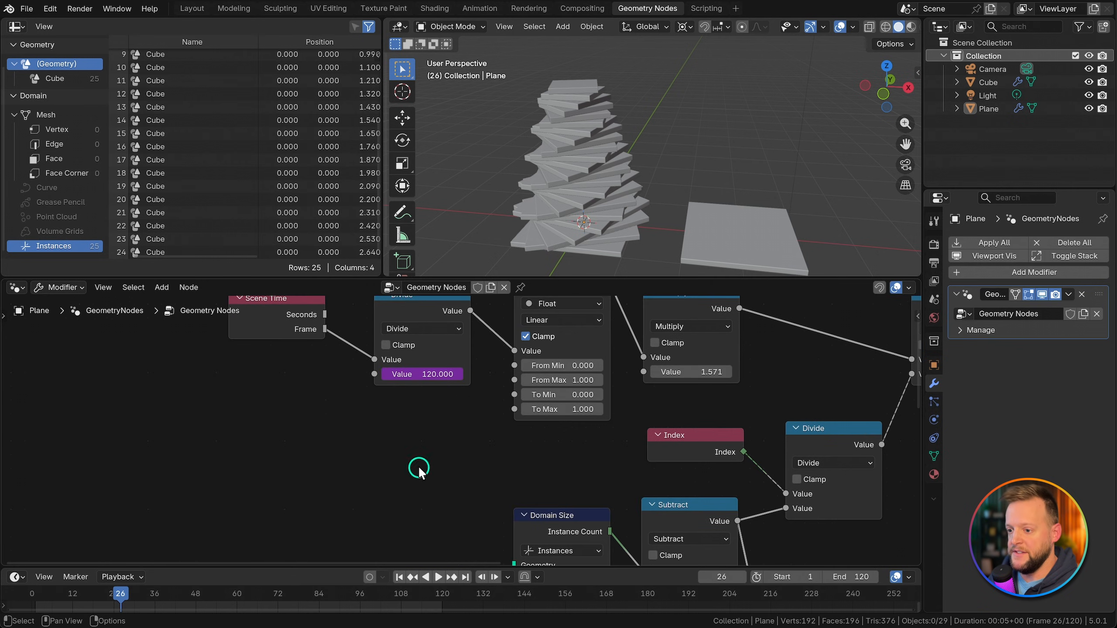
key(shift+a)
text(float)
key(Return)
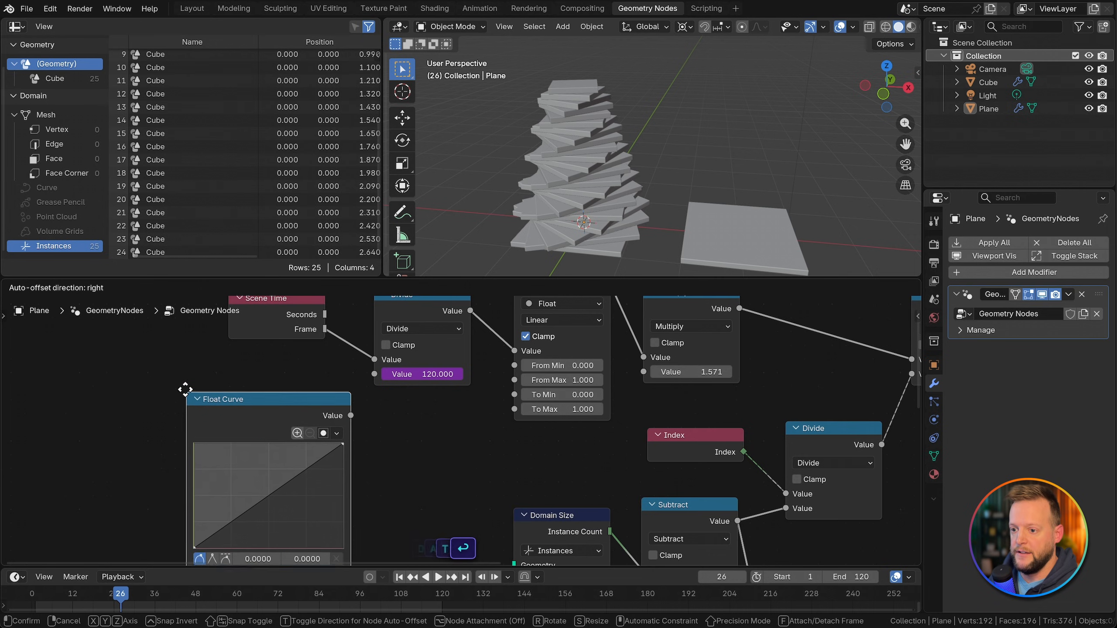
click(178, 375)
middle_drag(279, 396, 346, 348)
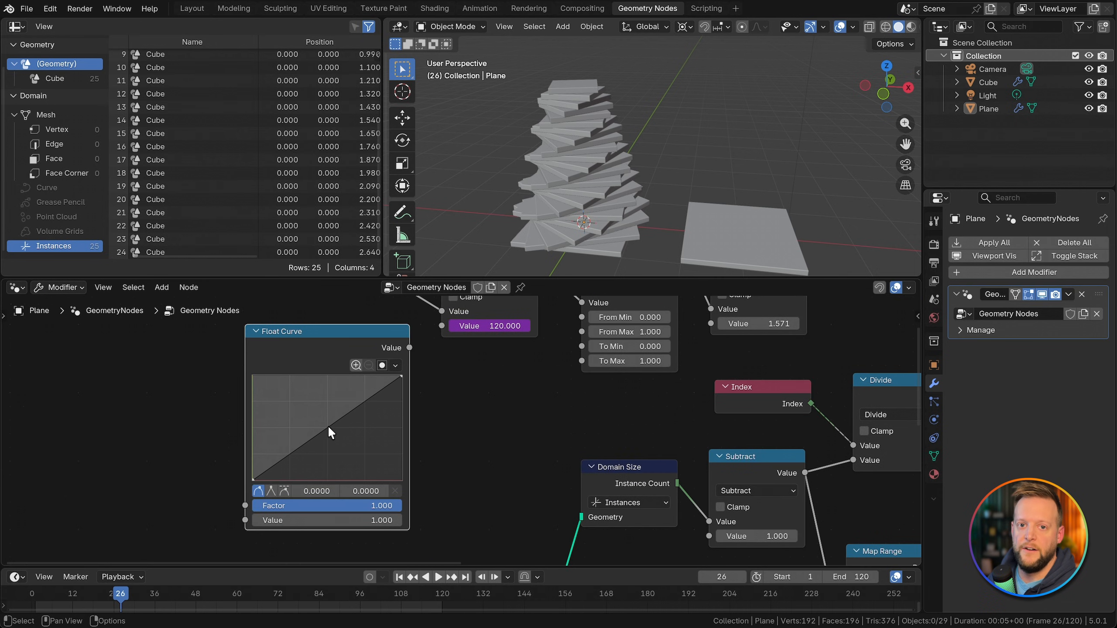
Step: Set the interpolation of the new Map Range node to Smooth Step
scroll(471, 414, down, 2)
middle_drag(471, 414, 450, 471)
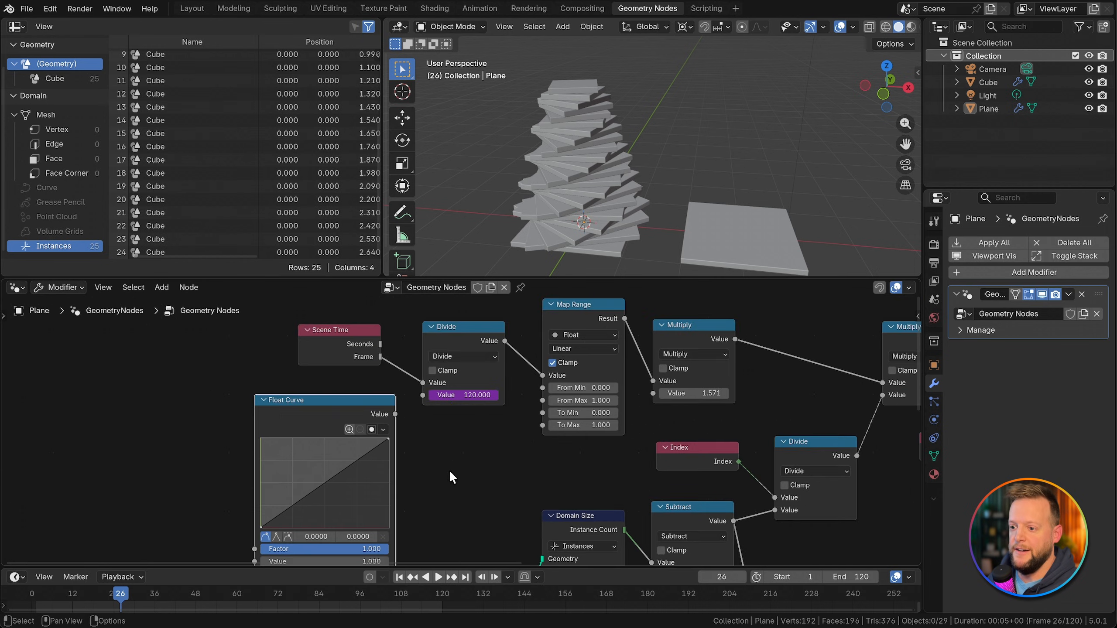
click(590, 347)
click(584, 396)
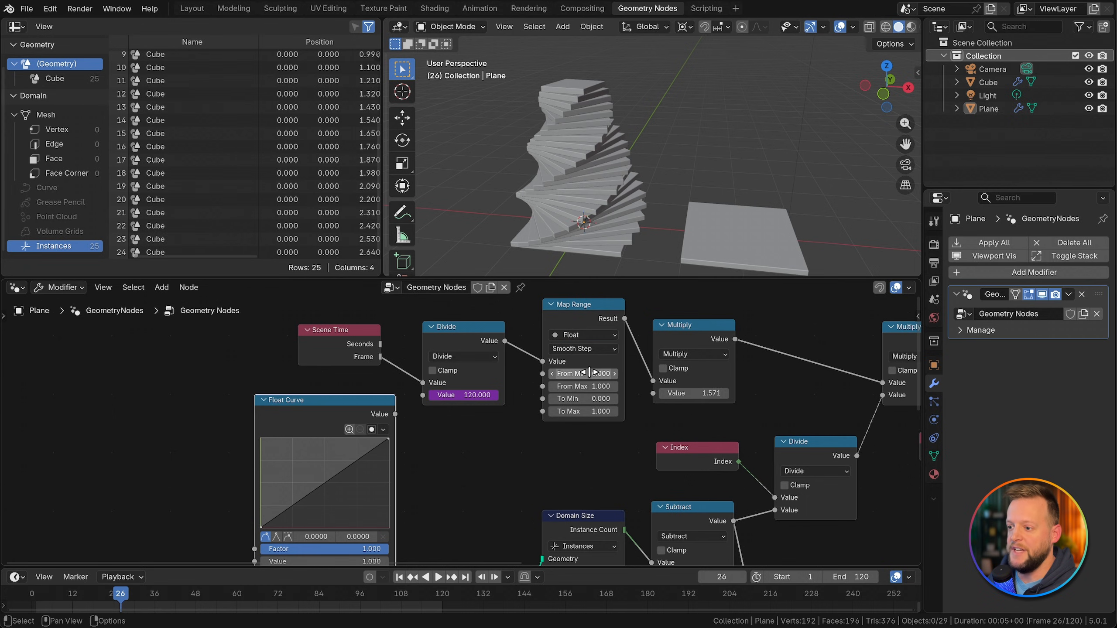
Step: Shape the Float Curve into an S with points at about 0.17, 0.05 and 0.83, 0.92
drag(273, 514, 291, 510)
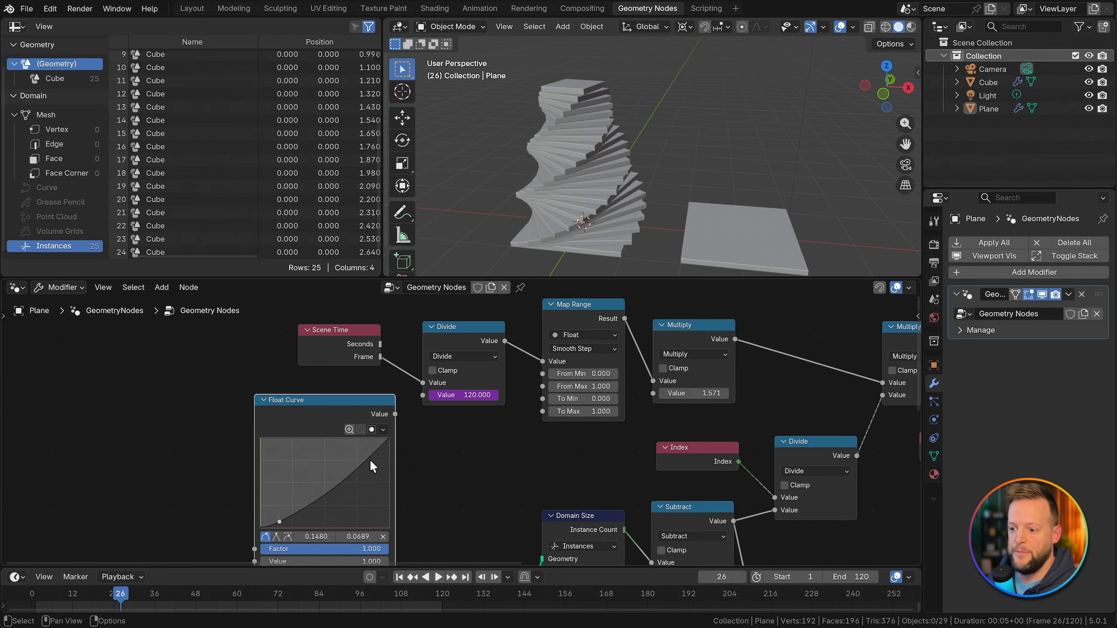
drag(371, 462, 367, 444)
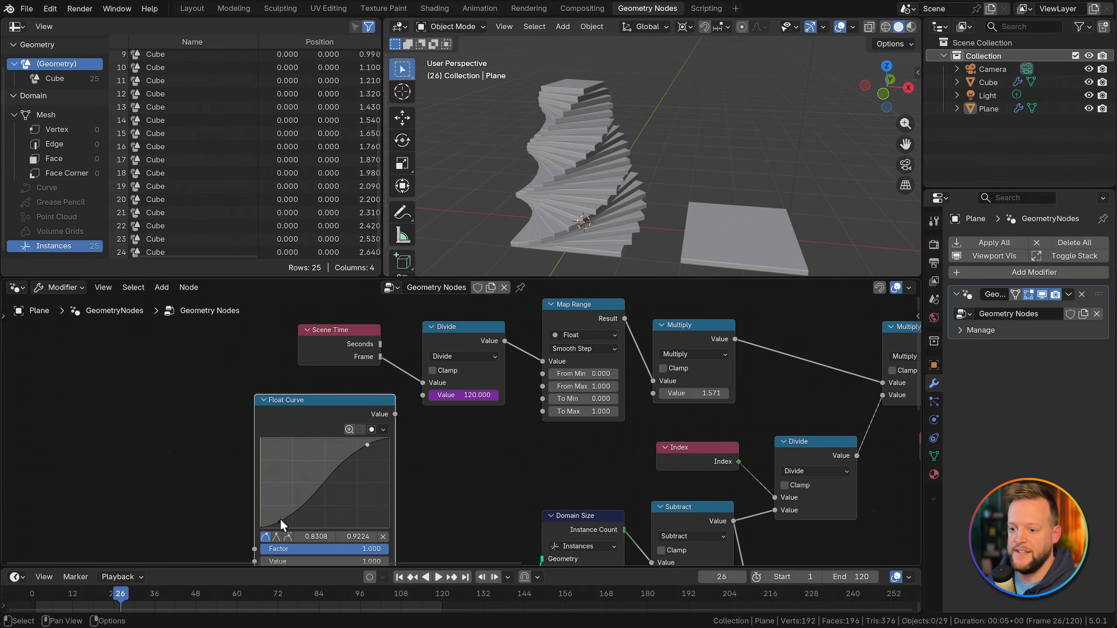
drag(280, 519, 282, 523)
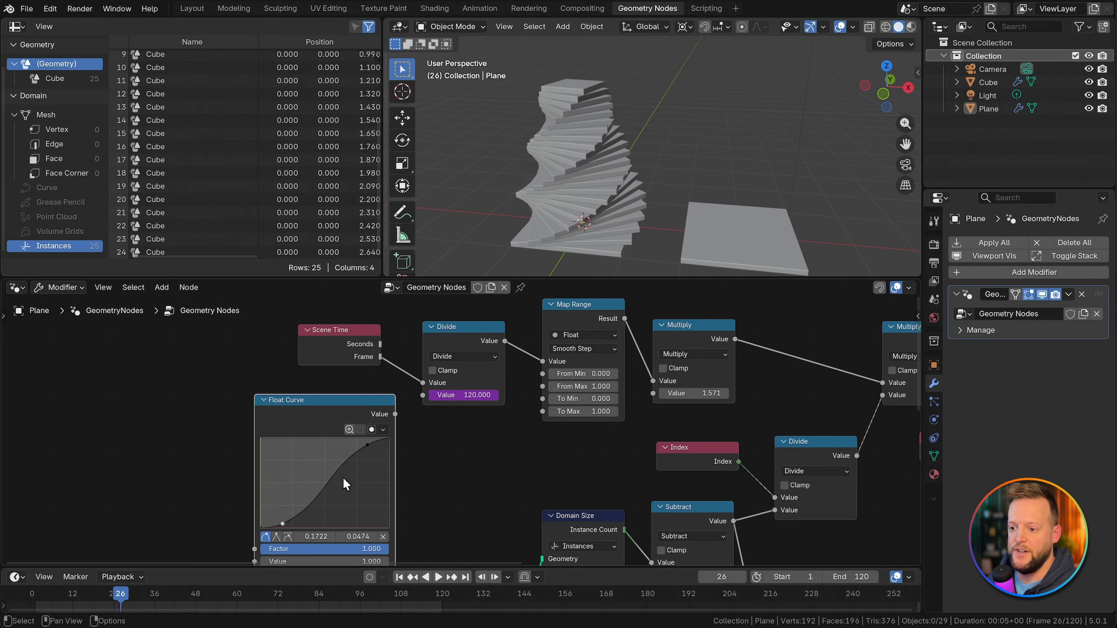
Step: Set the Map Range interpolation to Smoother Step and steepen the Float Curve, with its upper point at about 0.73, 0.89
click(587, 348)
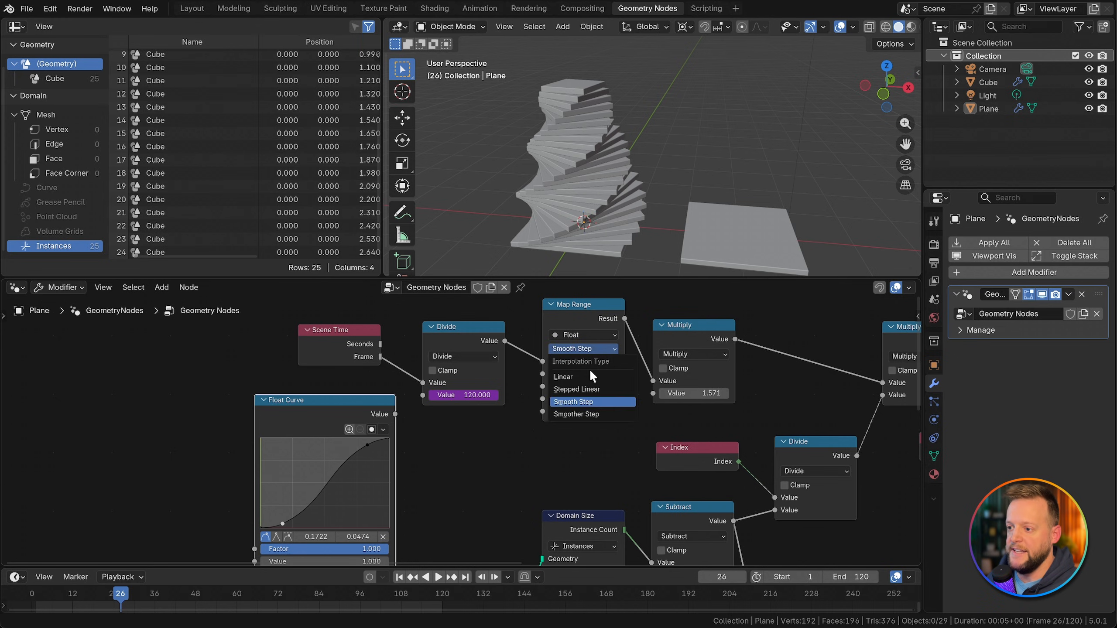
click(590, 412)
drag(282, 524, 295, 523)
drag(368, 445, 354, 448)
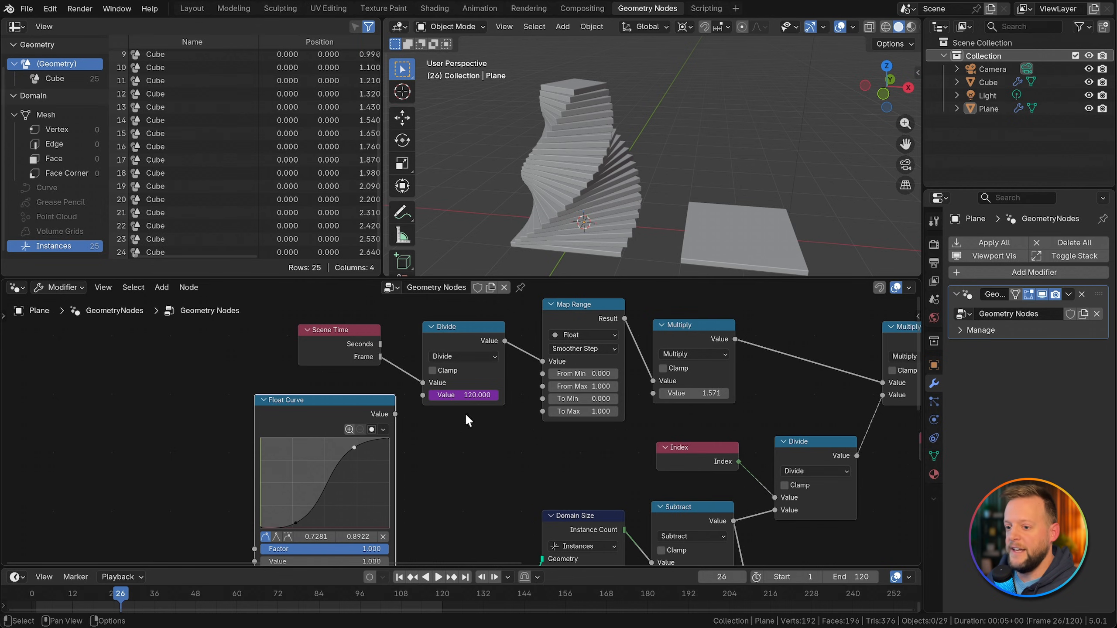
Step: Delete the Float Curve node and play the animation from the first frame
key(x)
key(shift+Left)
key(space)
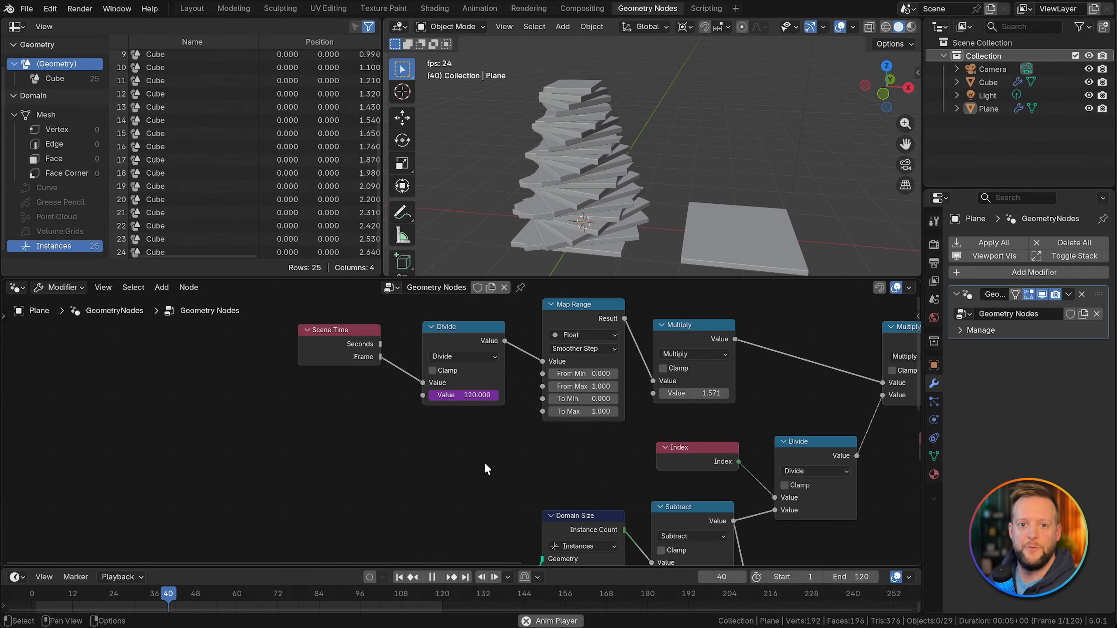
key(space)
Step: Save the file and move the Group Output node farther from the Set Instance Transform node
key(super+s)
middle_drag(766, 424, 285, 338)
scroll(285, 338, down, 3)
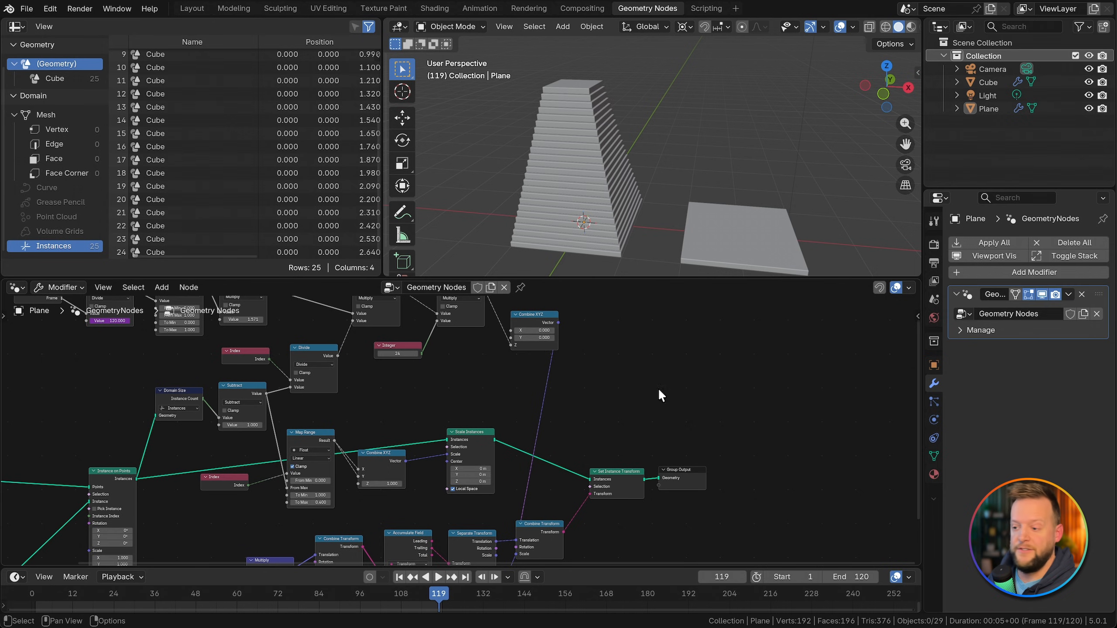
click(683, 478)
scroll(730, 466, up, 3)
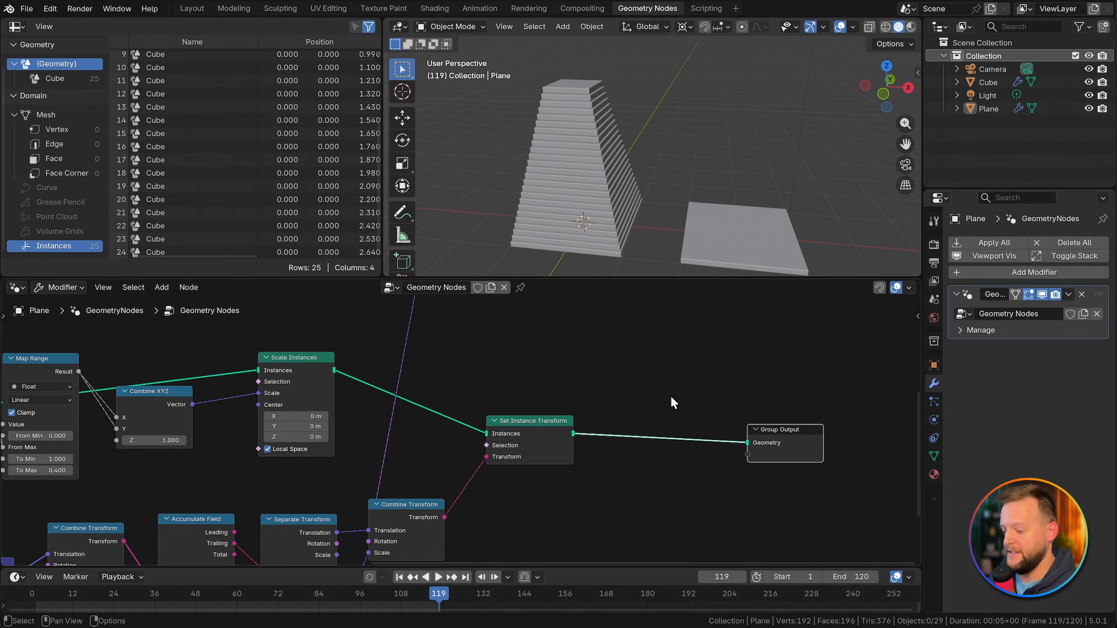
Step: Insert a Set Material node between Set Instance Transform and Group Output and assign the material named Material
key(shift+a)
text(set ma)
key(Return)
click(636, 418)
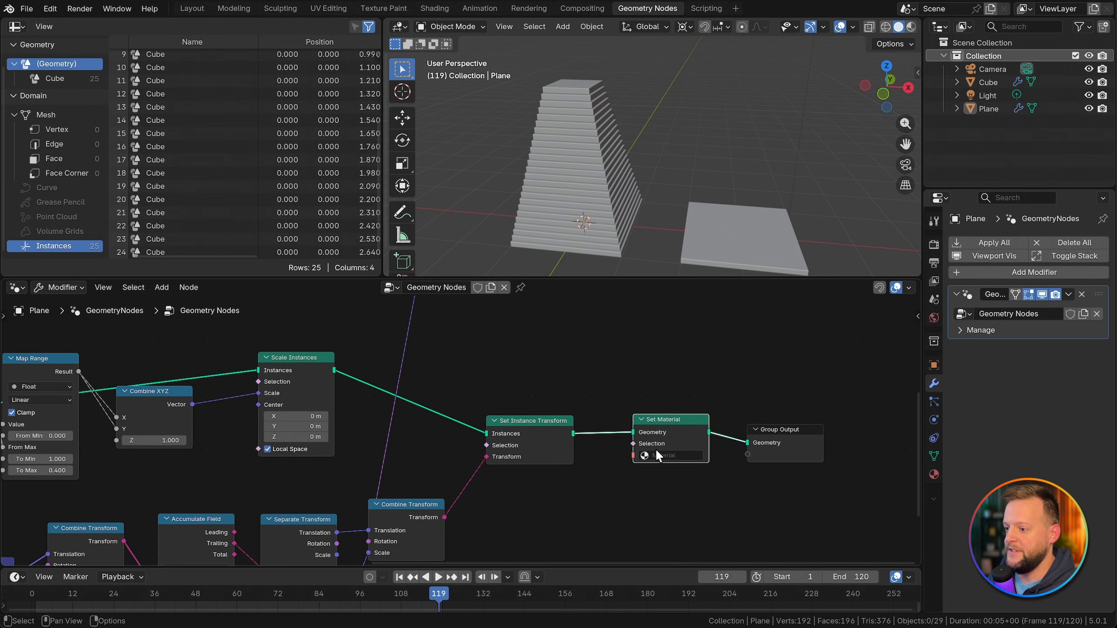
click(662, 456)
click(675, 473)
Step: Select the stack object and insert a Store Named Attribute node between Scale Instances and Set Instance Transform
click(618, 243)
key(Home)
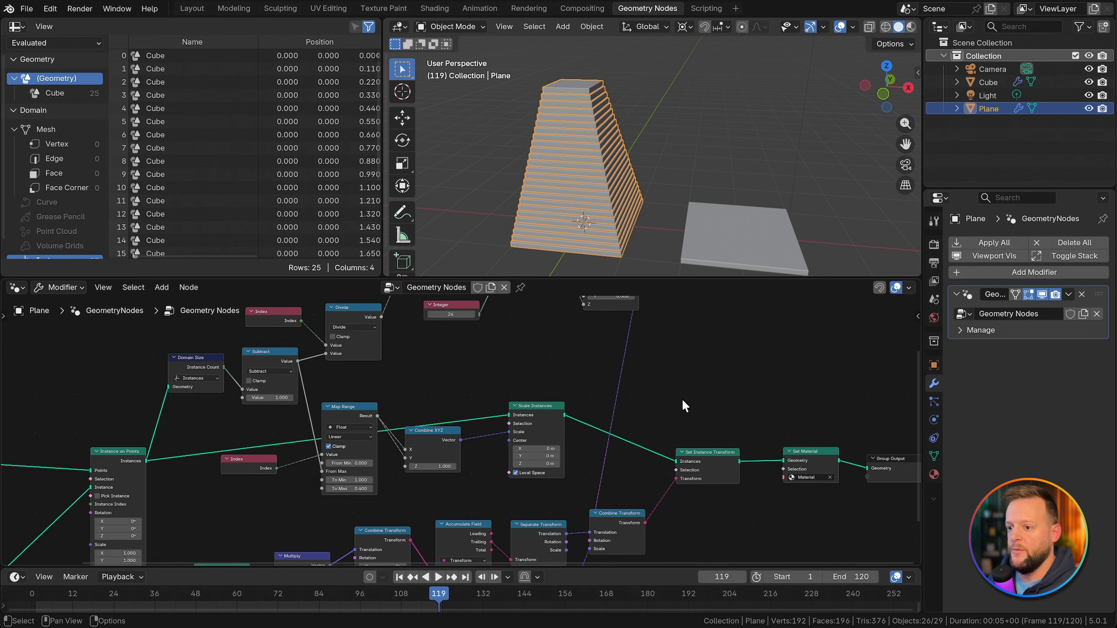
middle_drag(680, 399, 684, 412)
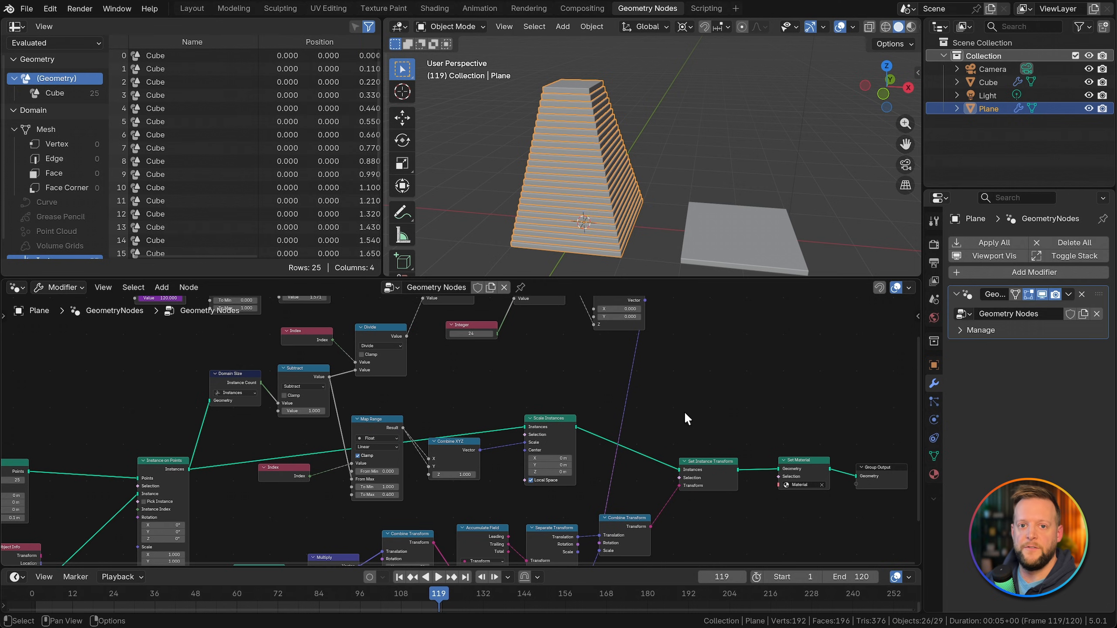
middle_drag(684, 412, 594, 382)
key(shift+a)
text(store)
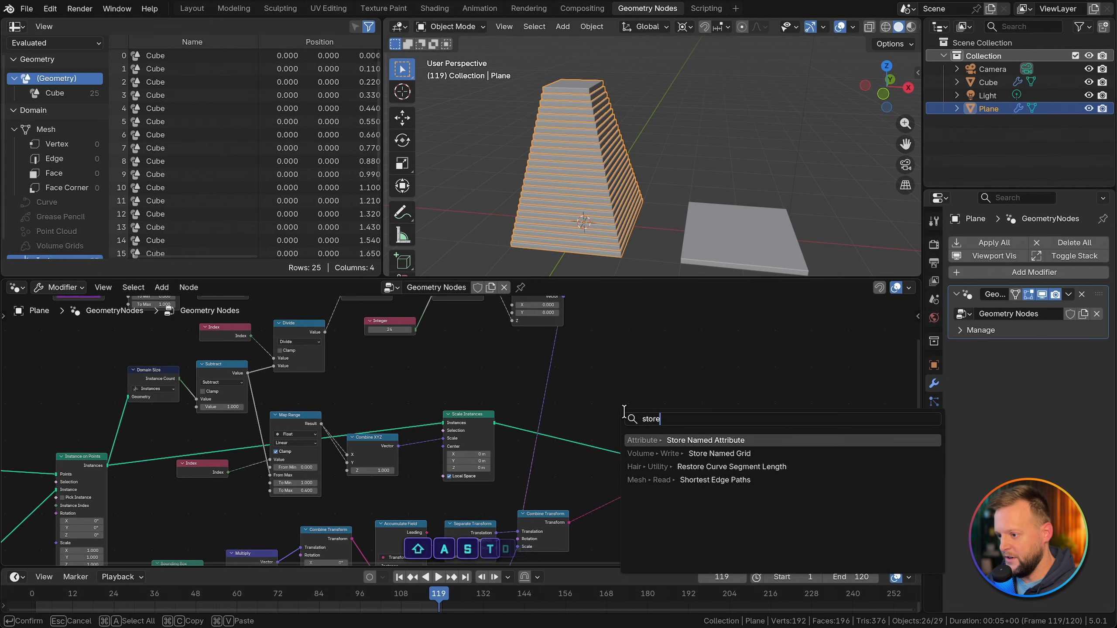
key(Return)
click(579, 412)
scroll(625, 445, up, 2)
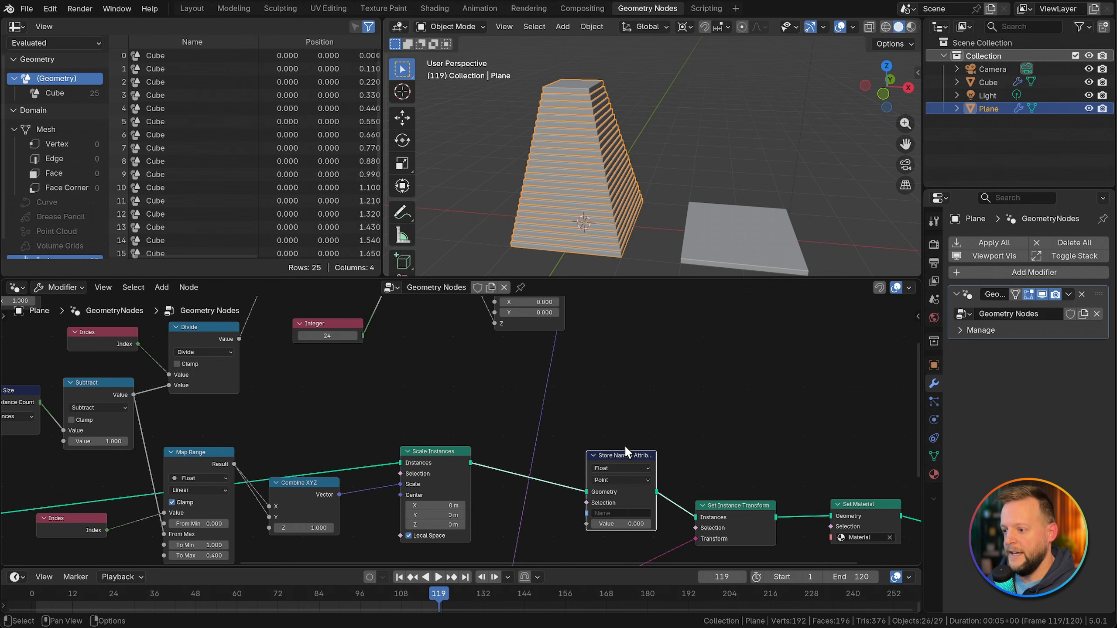
Step: Set the Store Named Attribute node's domain to Instance and its attribute name to color_factor
click(621, 480)
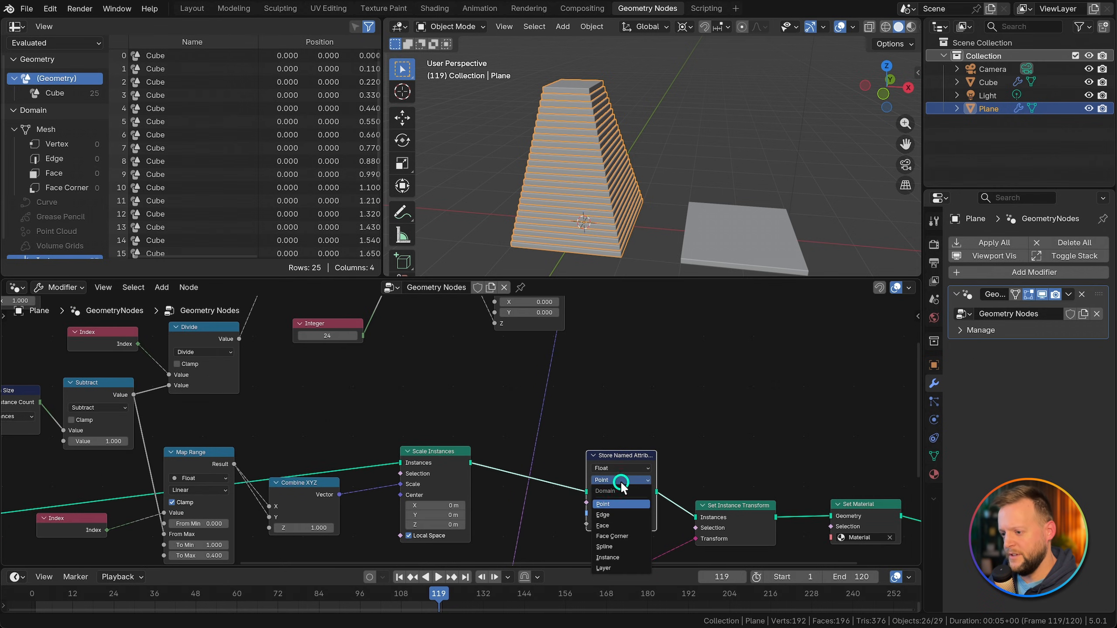
click(607, 558)
middle_drag(616, 541, 629, 504)
click(633, 476)
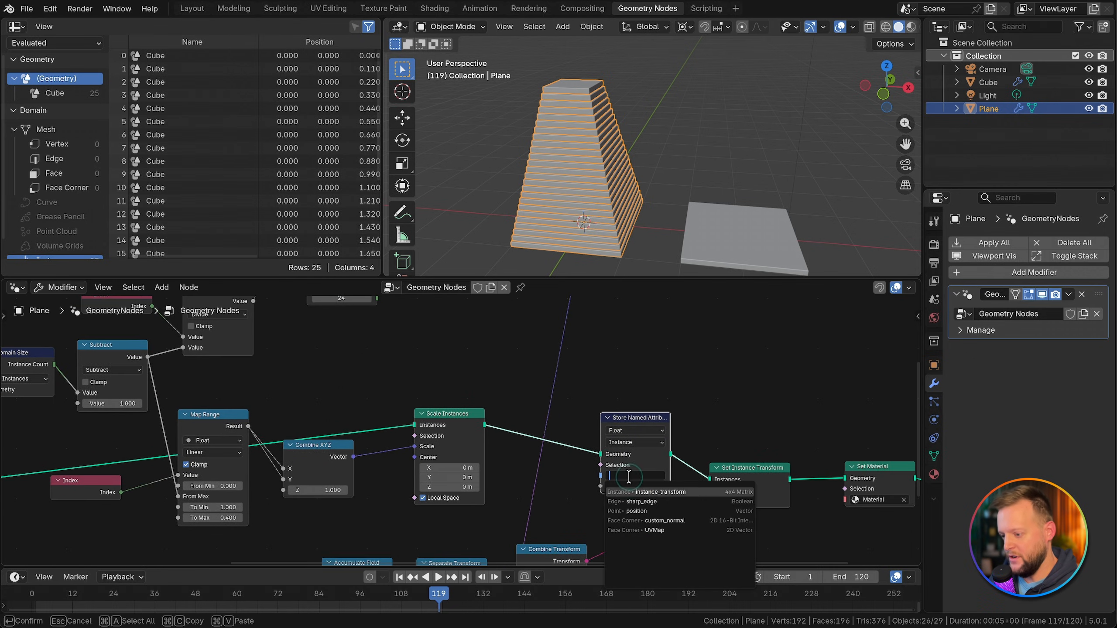
text(color_factor)
key(Return)
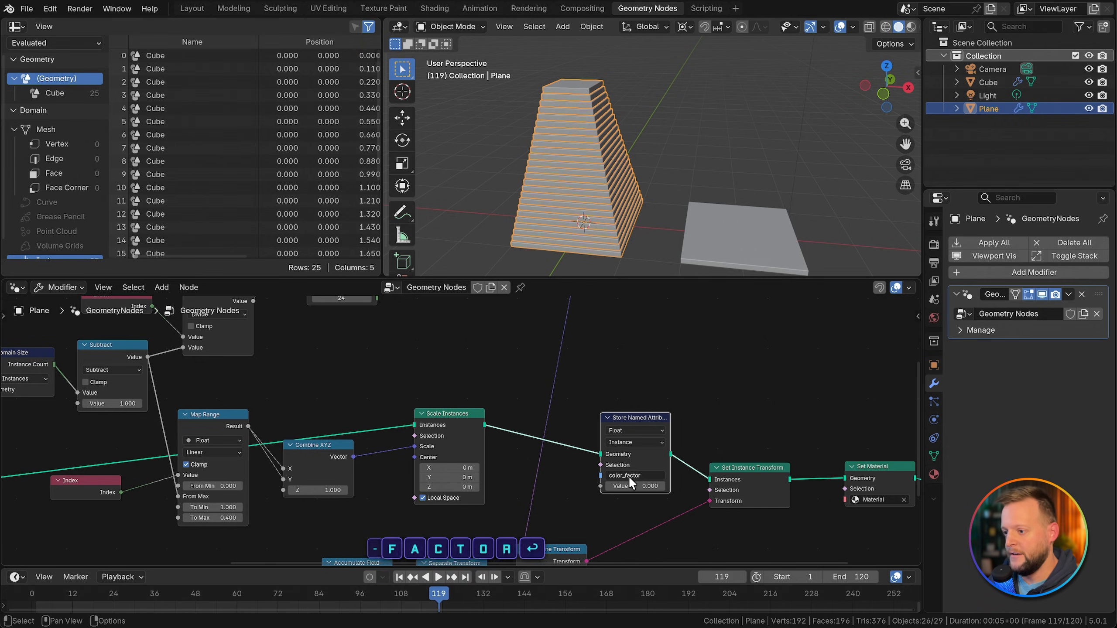
Step: Preview the Set Instance Transform output in a Viewer node and connect a new Index node to it
middle_drag(477, 363, 563, 421)
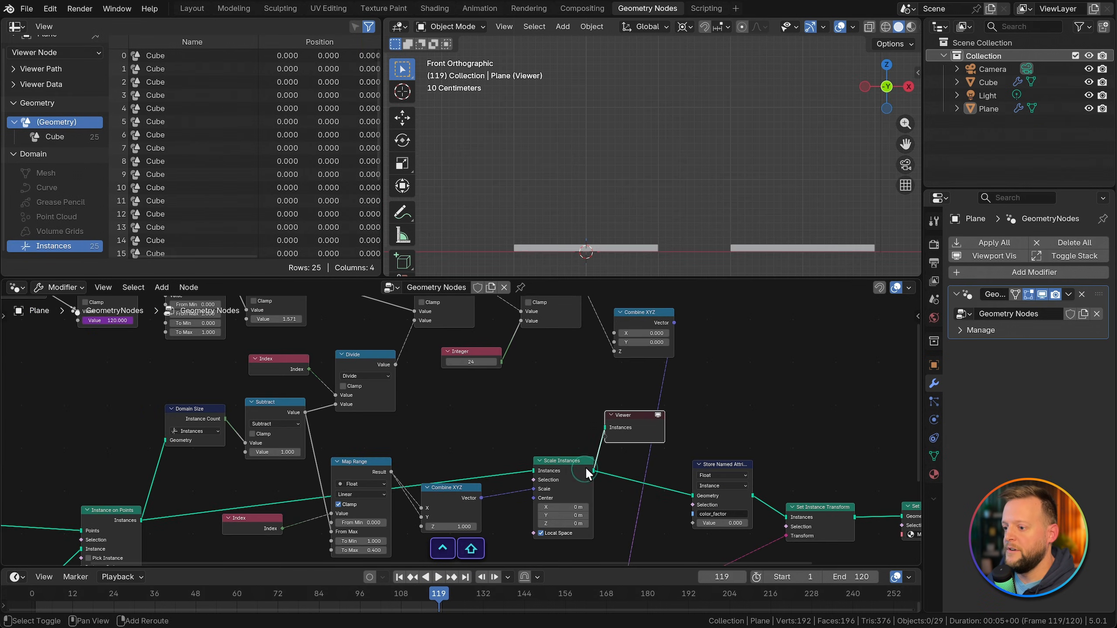
drag(638, 412, 717, 390)
key(shift+a)
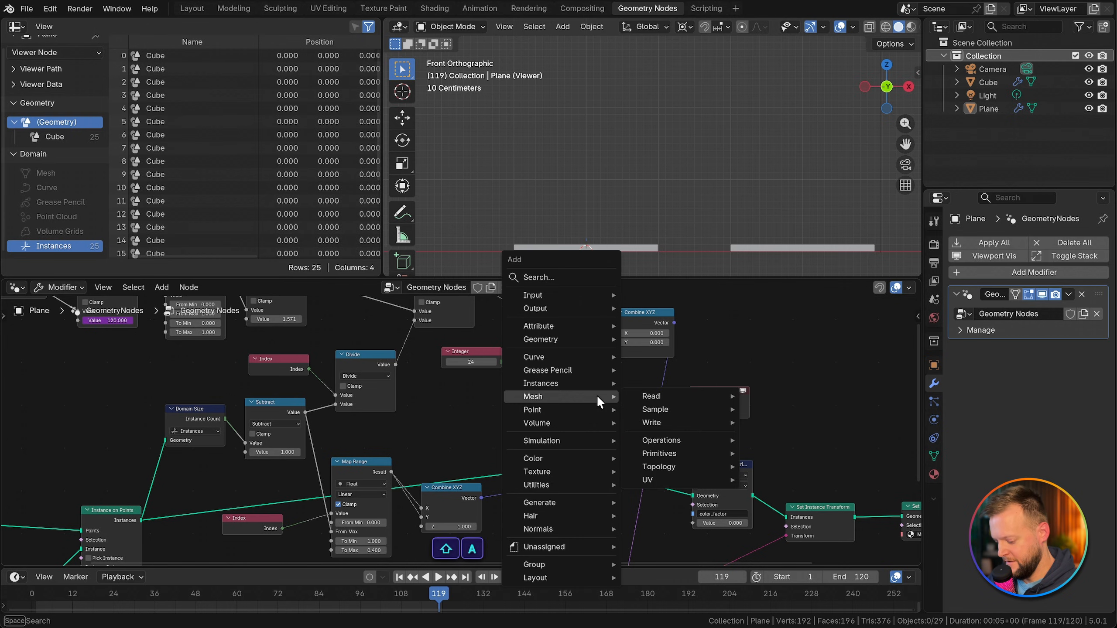
text(index)
key(Return)
click(574, 383)
drag(627, 399, 695, 411)
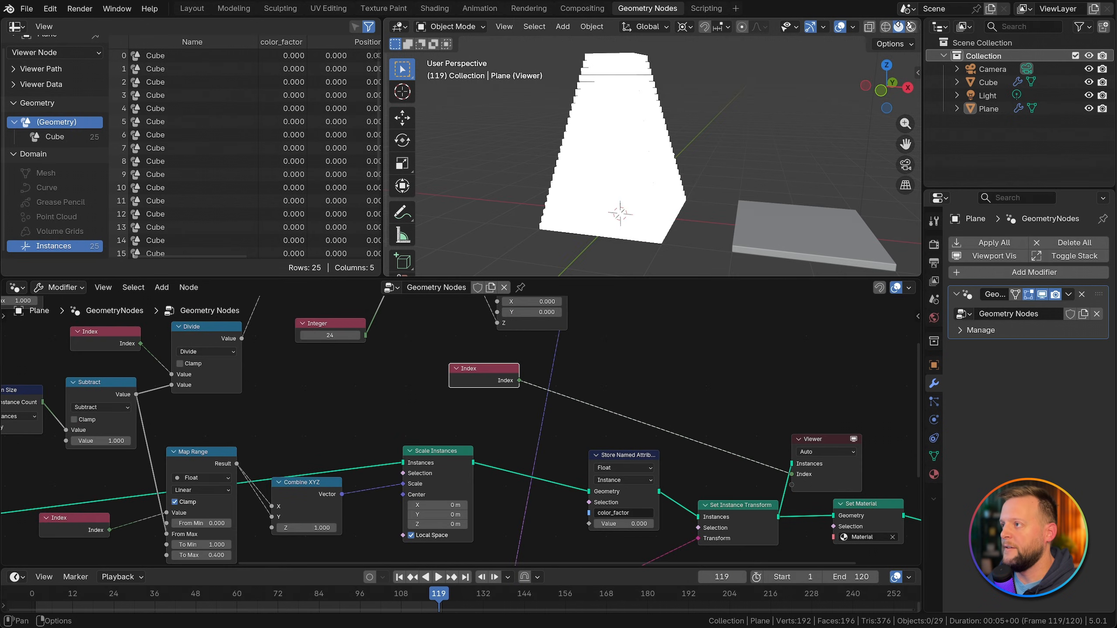
Step: Turn off the Viewer node color overlay in the 3D viewport and enable its attribute text
scroll(897, 29, down, 2)
click(909, 27)
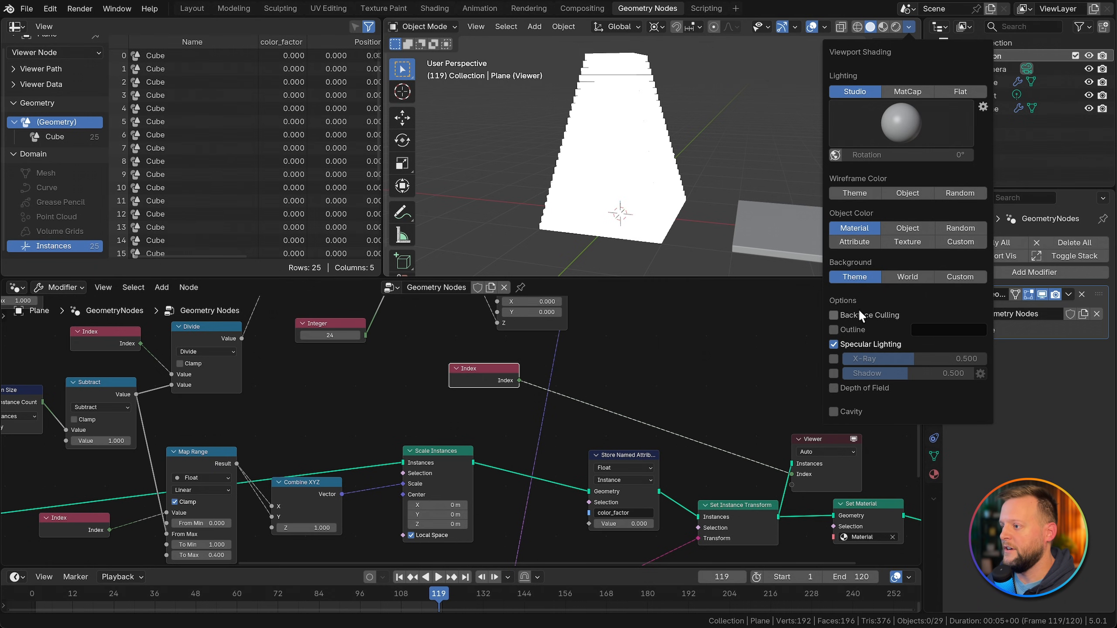
click(824, 27)
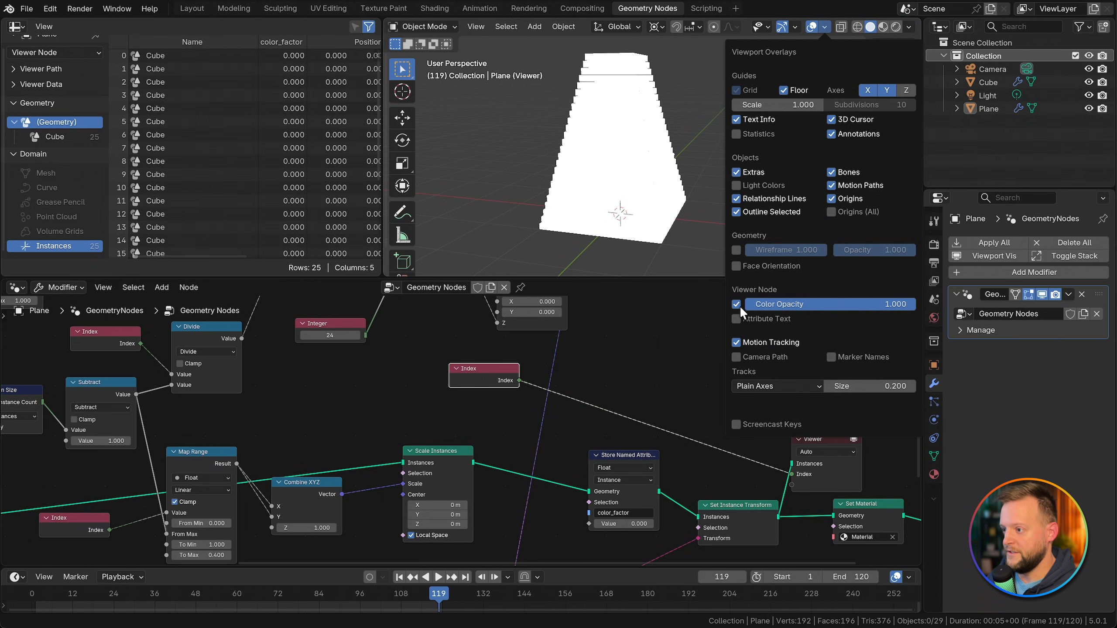
click(737, 317)
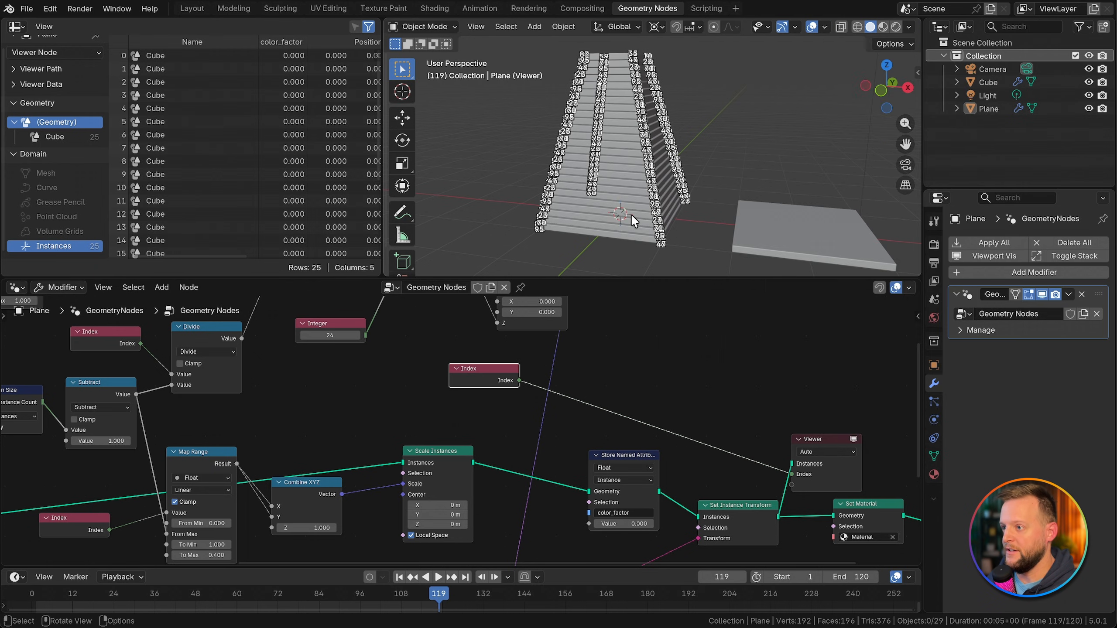
Step: Set the Viewer node's domain to Instance and examine the index numbers along the stack in front view
click(818, 452)
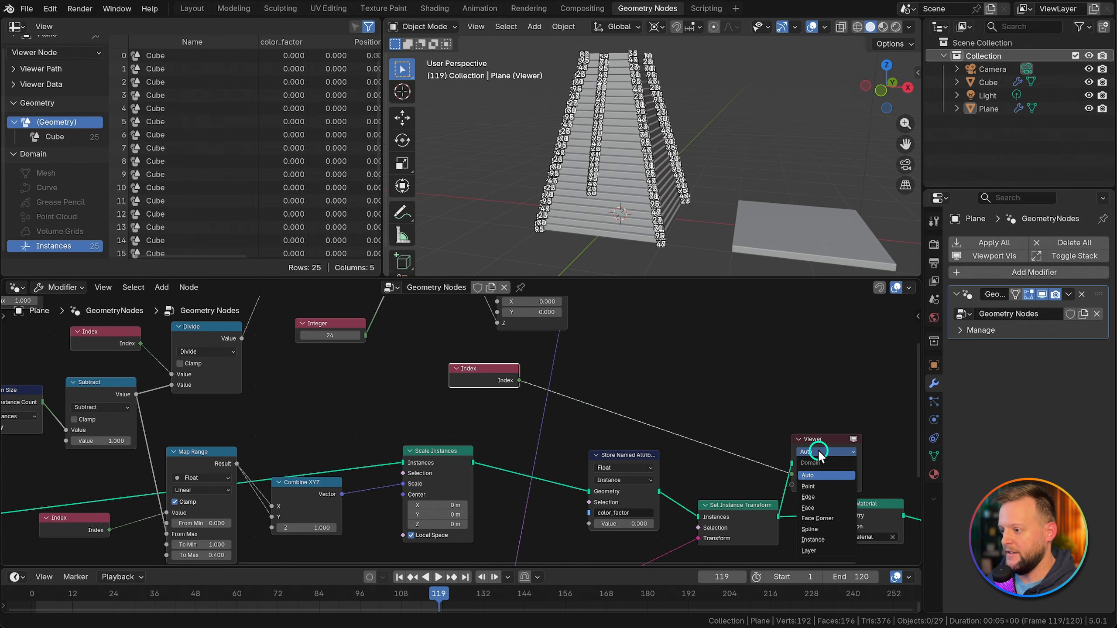
click(818, 537)
middle_drag(639, 196, 656, 169)
key(grave)
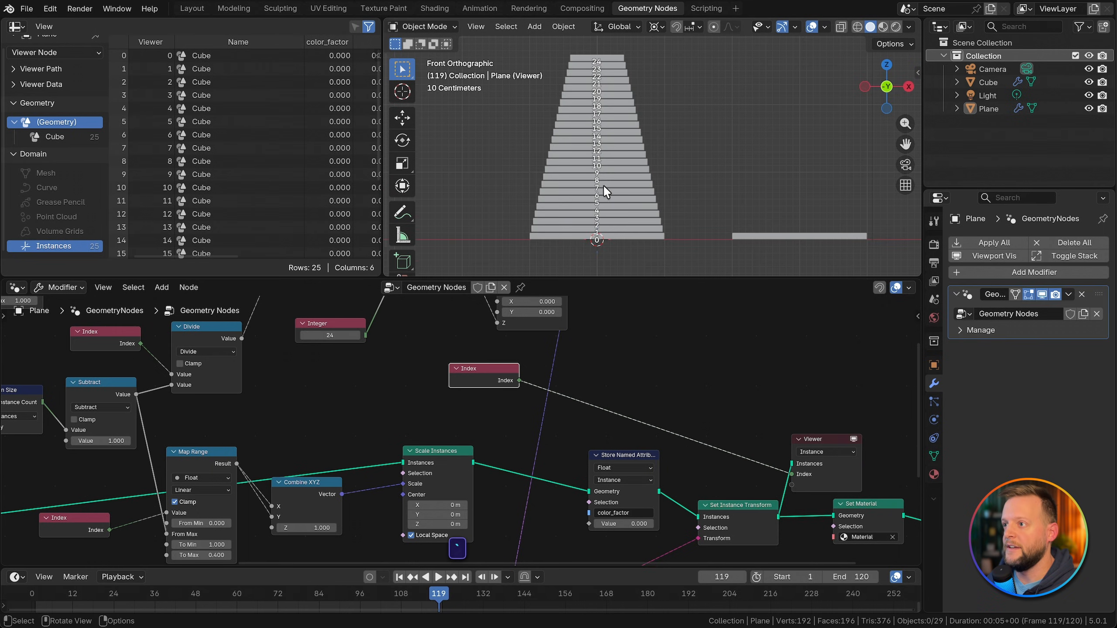
scroll(601, 220, up, 4)
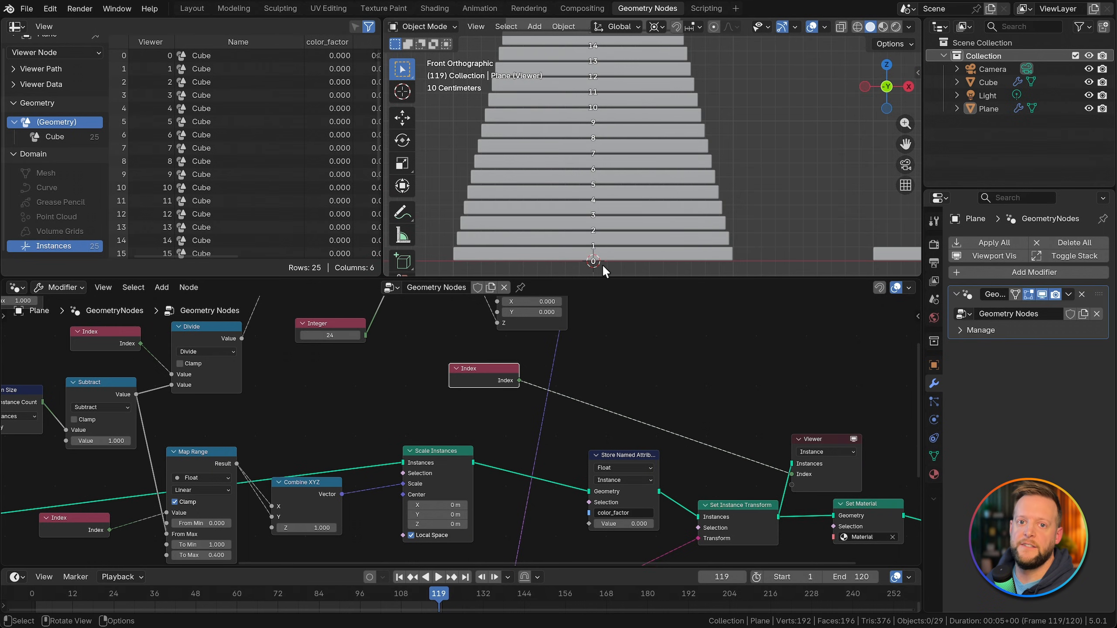
scroll(665, 173, down, 4)
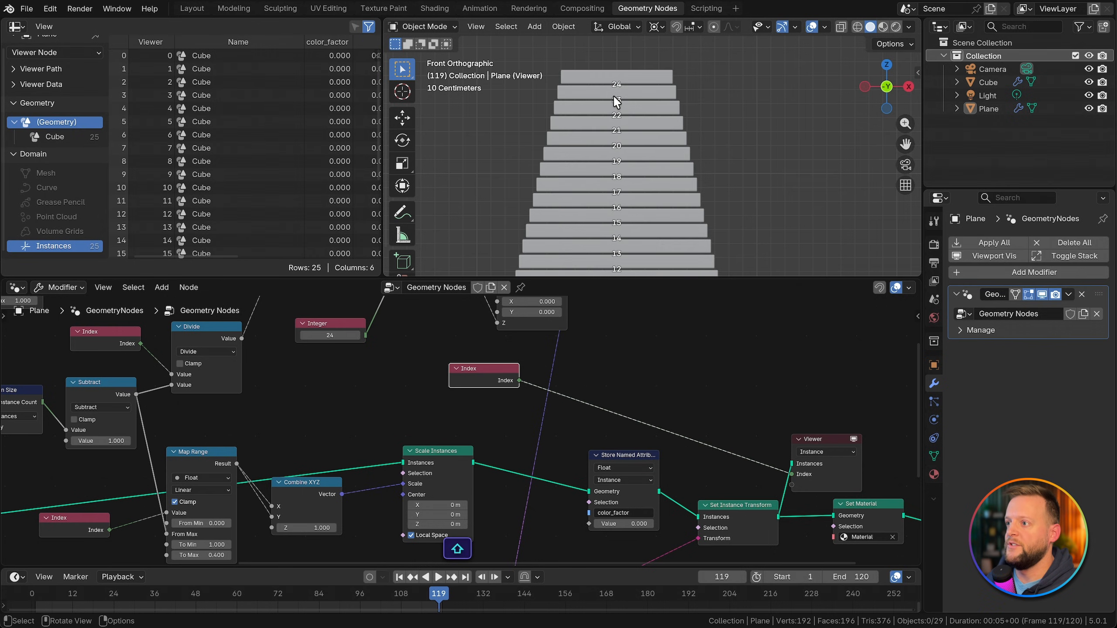
scroll(605, 77, up, 5)
scroll(642, 109, down, 7)
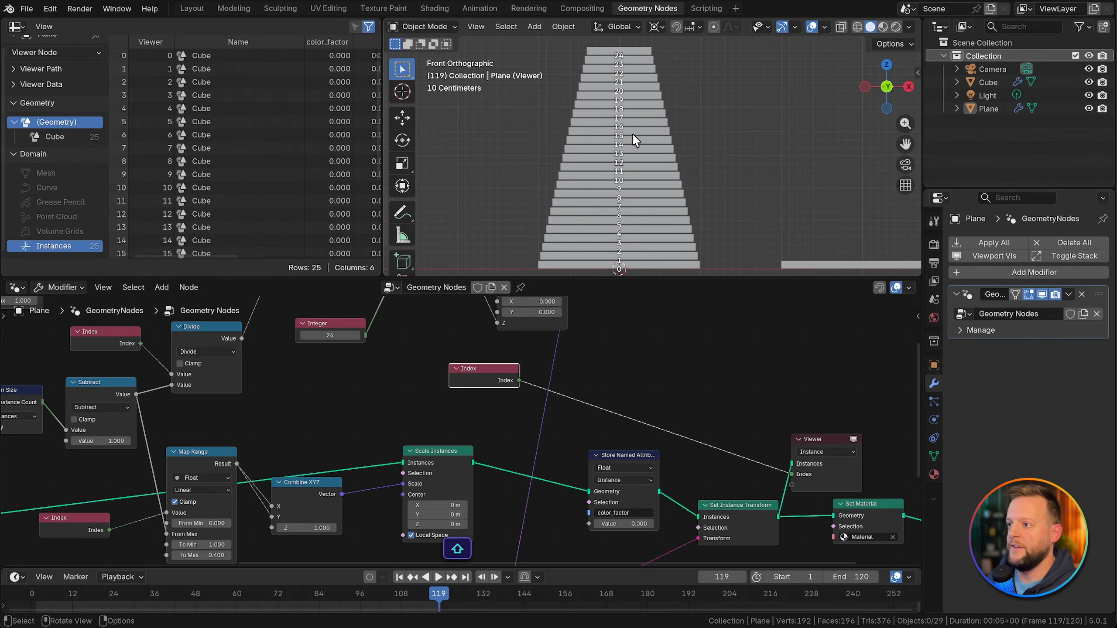
Step: Group the Domain Size, Subtract, Index and Divide nodes in a frame labelled t
scroll(453, 378, down, 2)
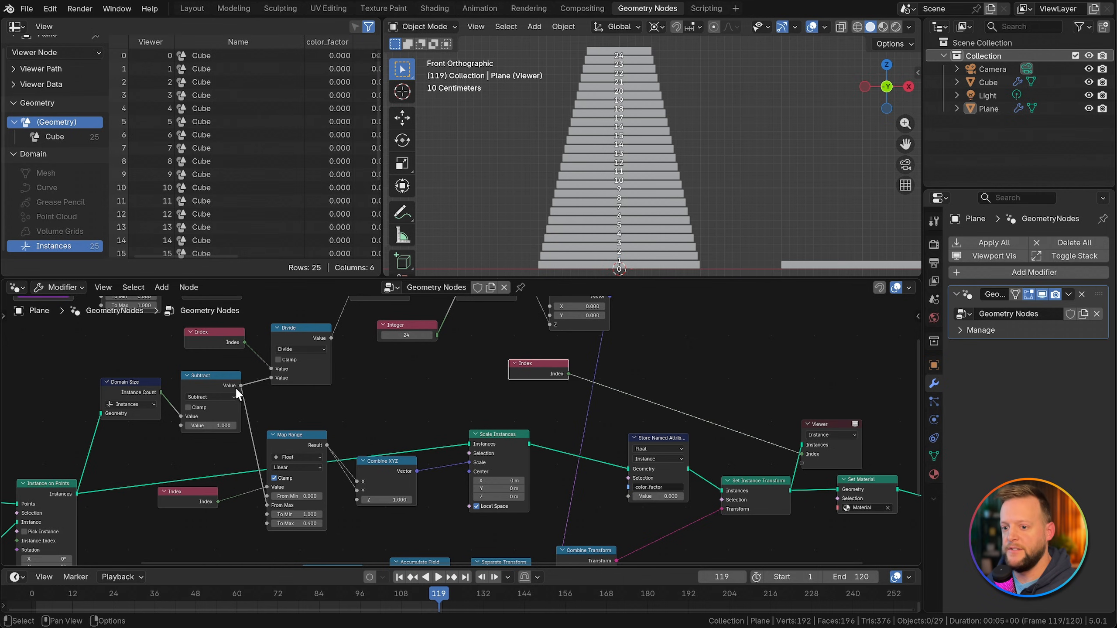
drag(178, 351, 420, 440)
key(KP_Decimal)
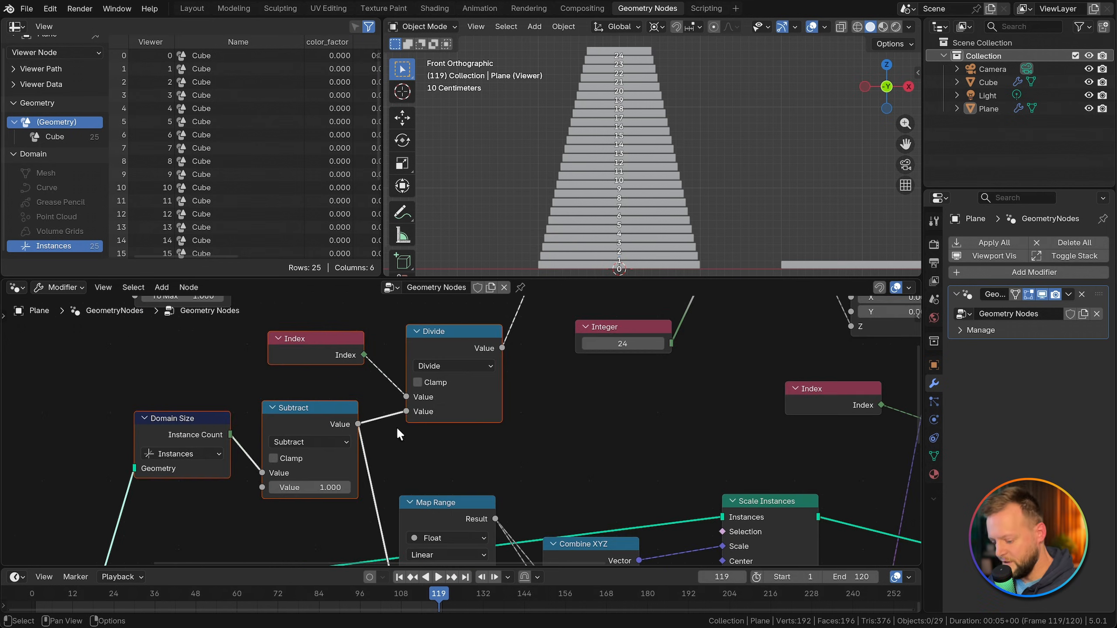
key(ctrl+j)
key(F2)
text(t)
key(Return)
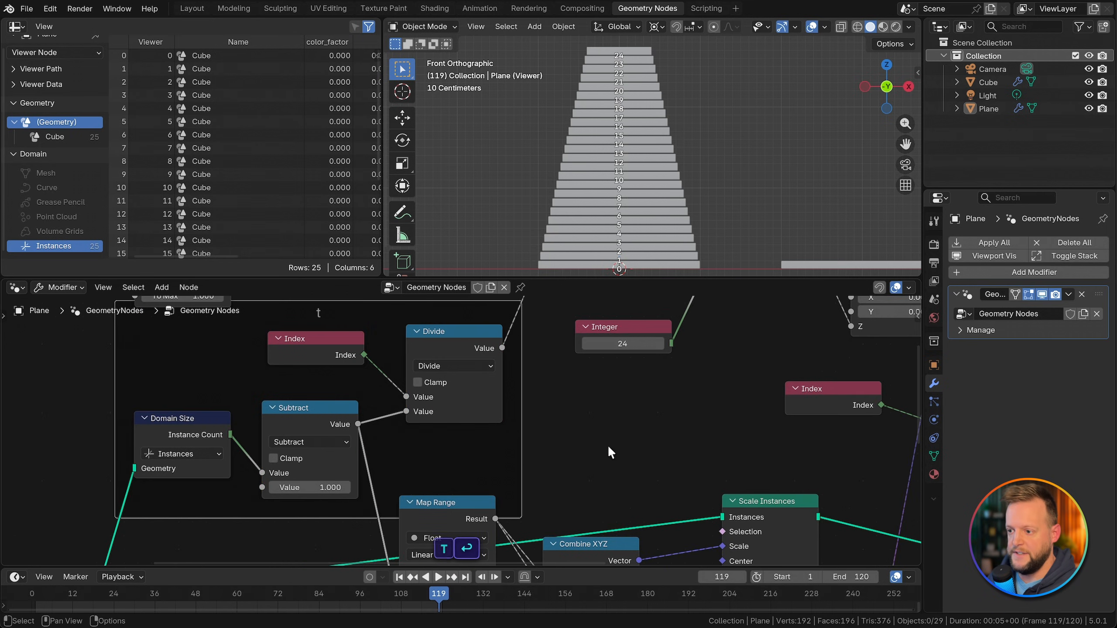
Step: Connect the Divide node's output to the Value input of the color_factor Store Named Attribute node
scroll(576, 447, down, 2)
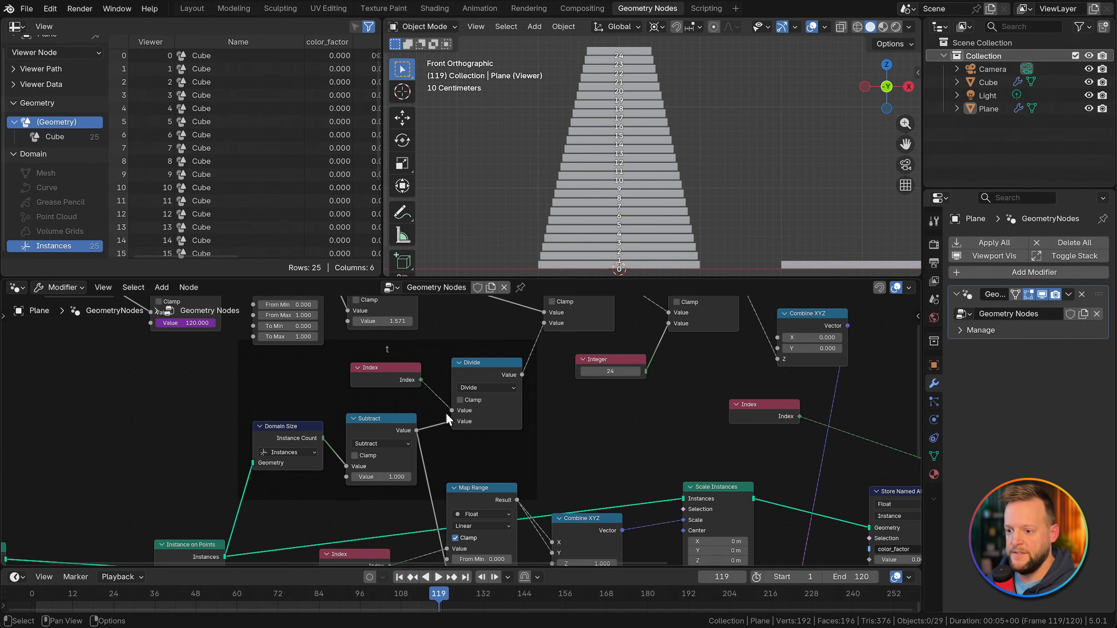
scroll(403, 411, up, 2)
scroll(403, 410, down, 1)
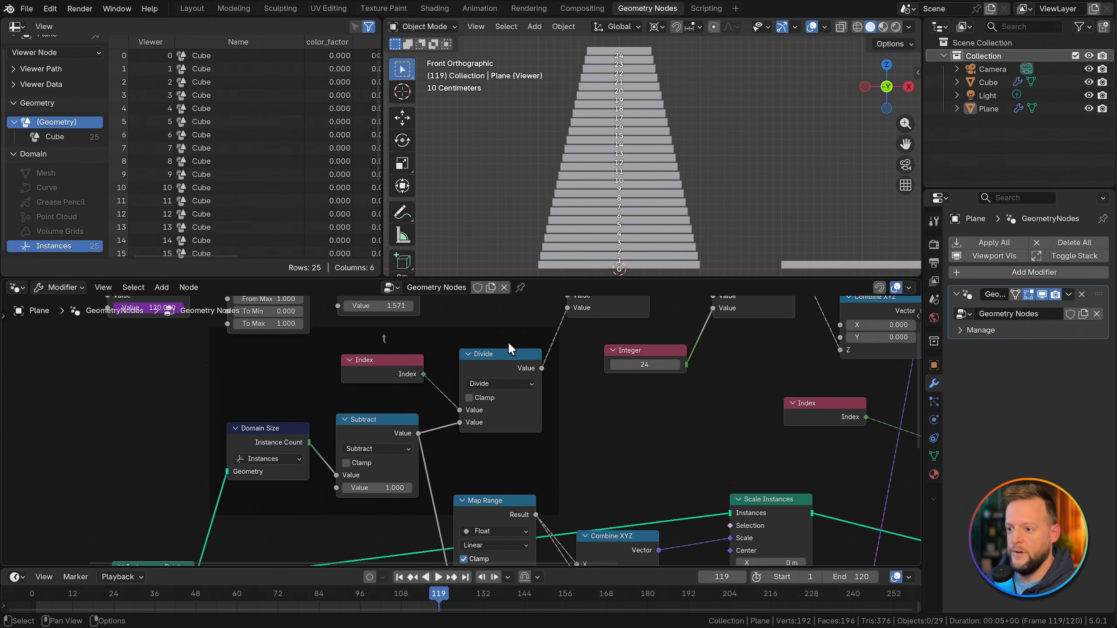
drag(542, 368, 502, 463)
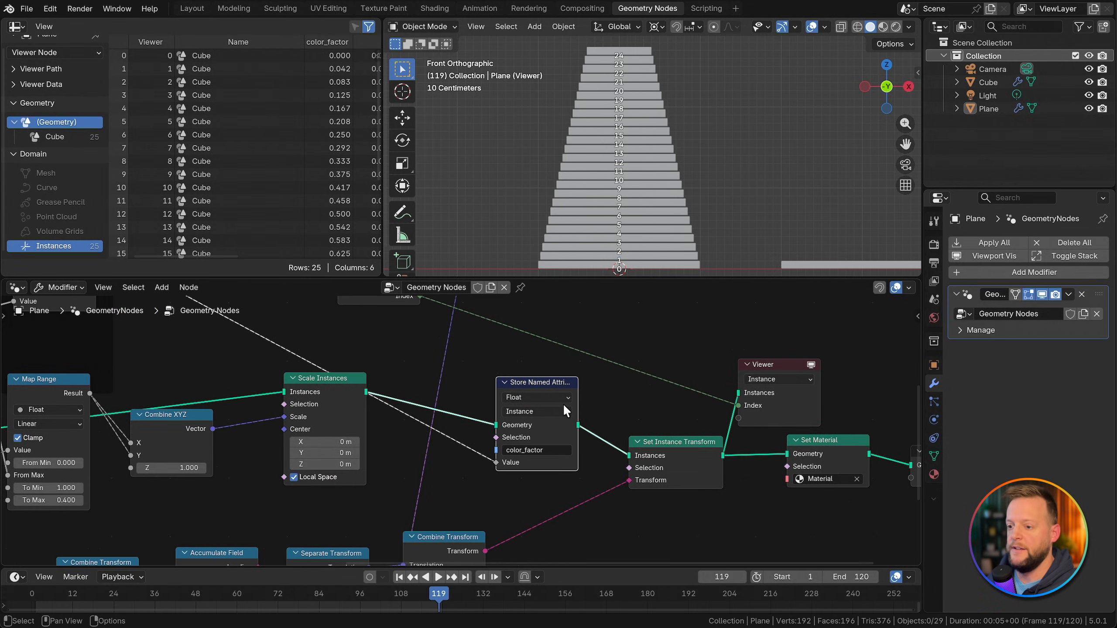
middle_drag(818, 414, 782, 421)
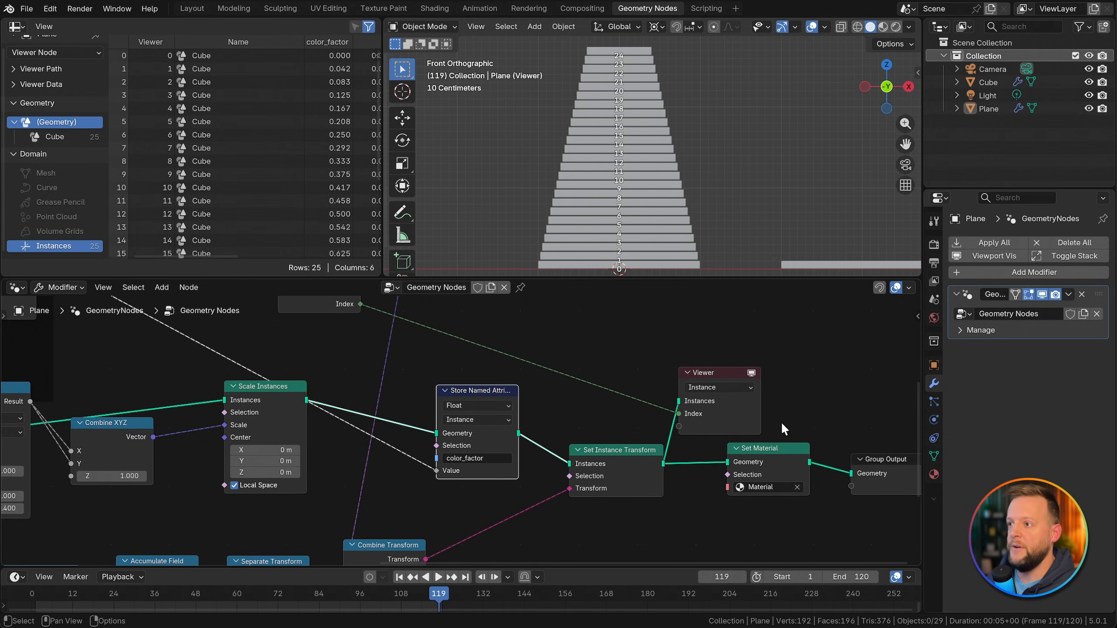
Step: Switch to the Shading workspace and assign the existing Material to the Plane object
click(434, 8)
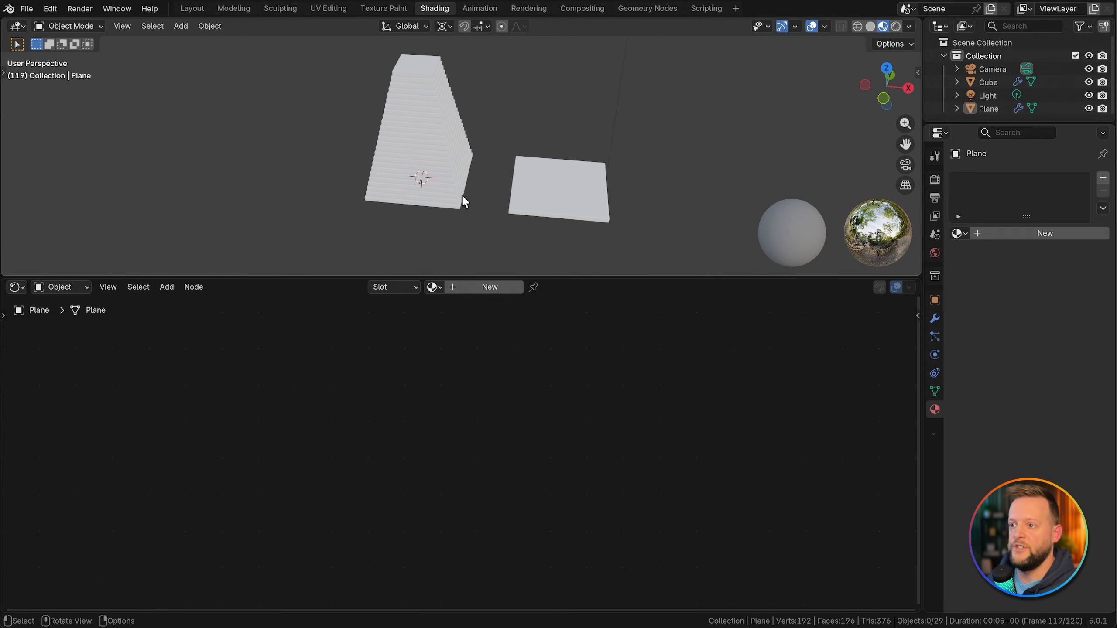
click(433, 287)
click(459, 307)
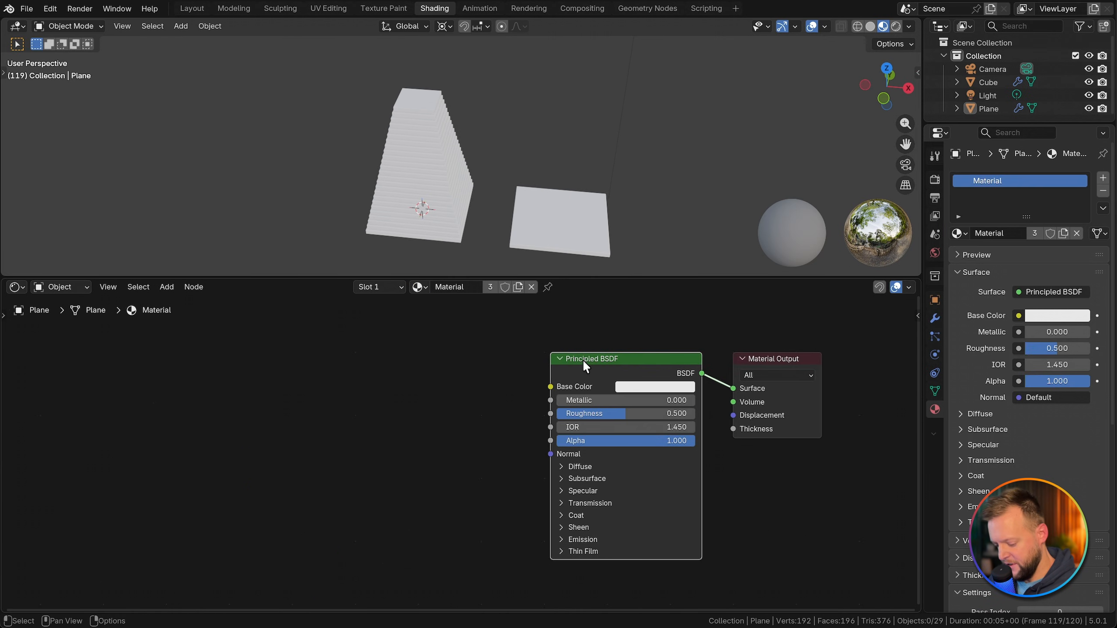
Step: Add Texture Coordinate and Mapping nodes without the Image Texture, linking Object coordinates through Mapping into the Base Color
key(ctrl+t)
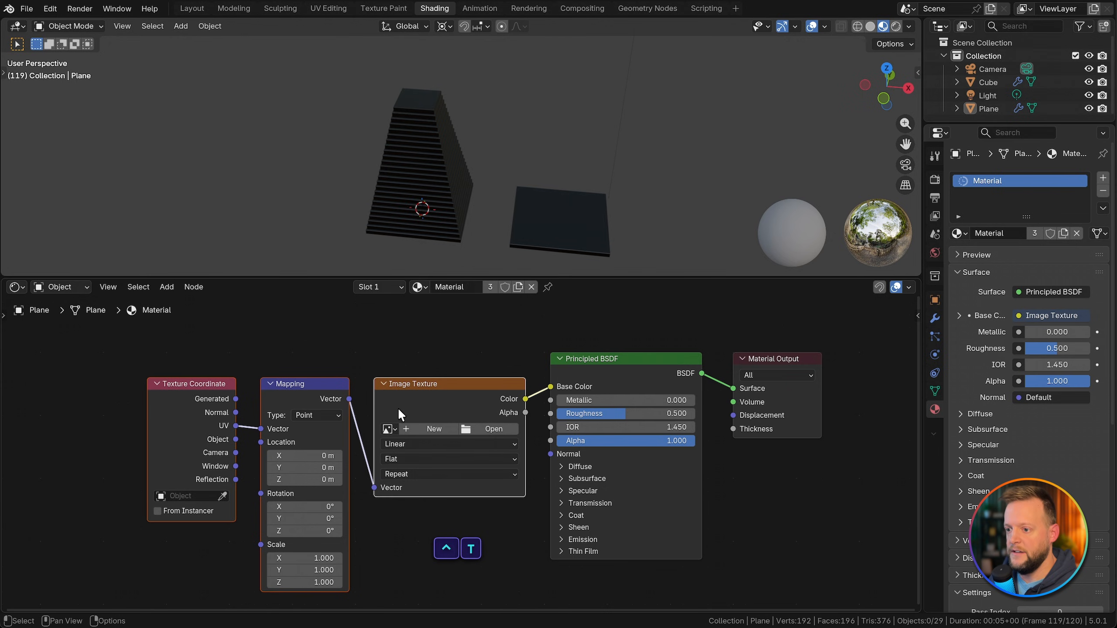
key(x)
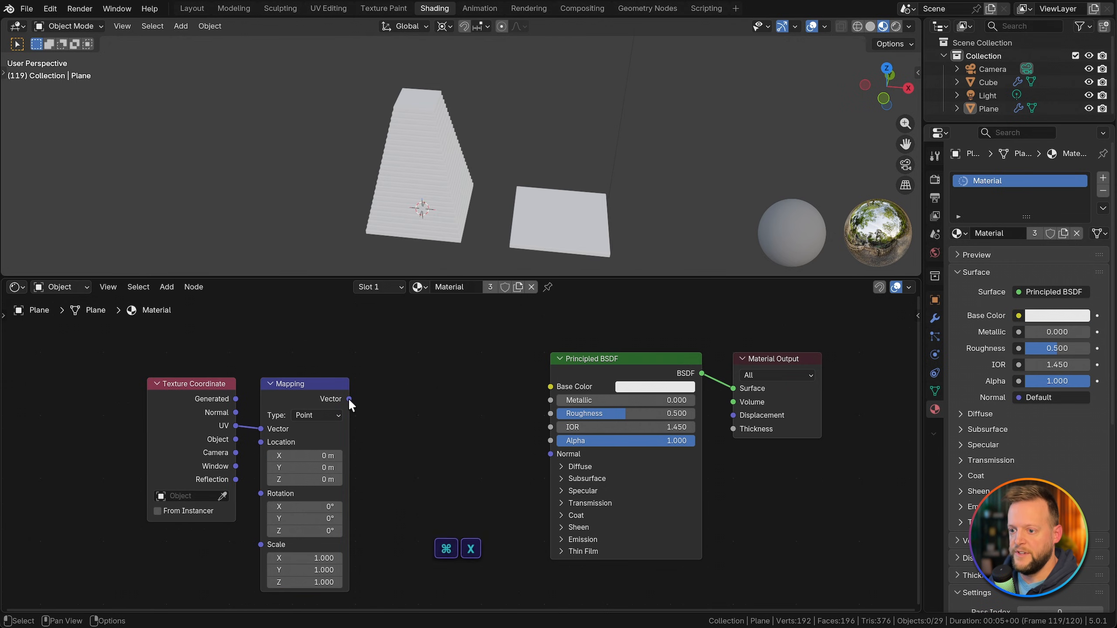
drag(349, 399, 550, 386)
drag(288, 405, 378, 387)
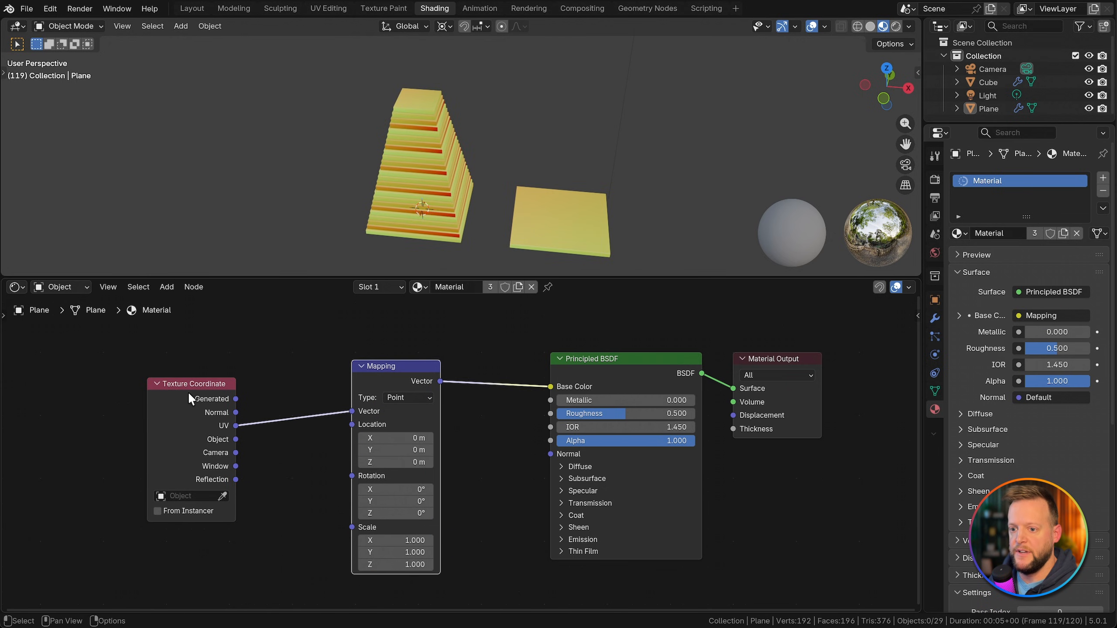
drag(189, 394, 218, 371)
drag(264, 417, 119, 405)
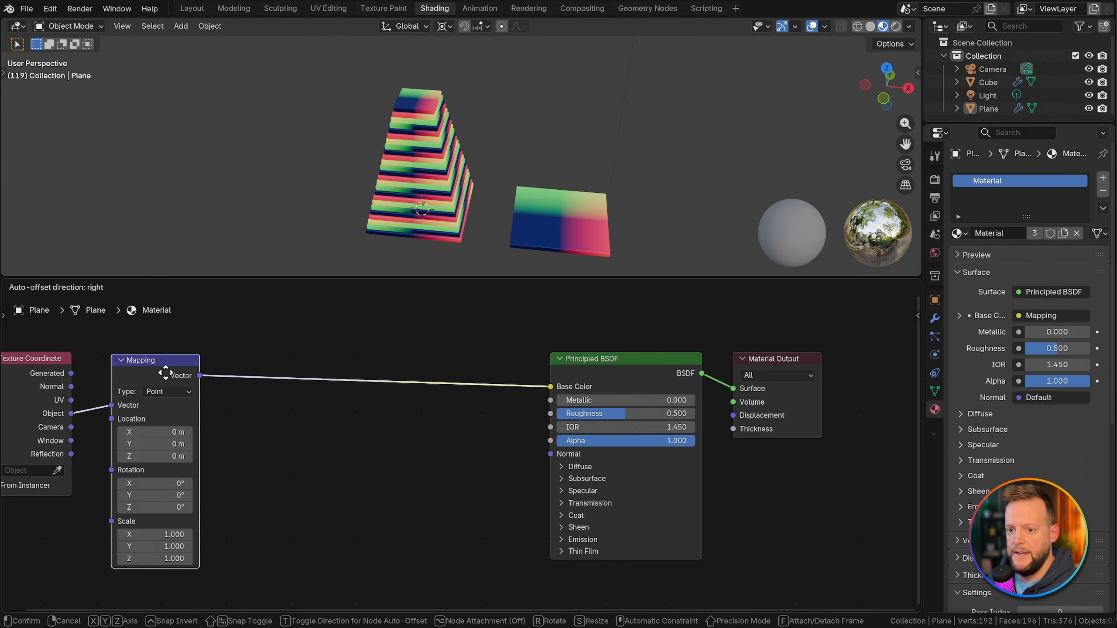
Step: Insert a Voronoi Texture node between Mapping and the Principled BSDF's Base Color and preview its Distance output
key(shift+a)
text(voro)
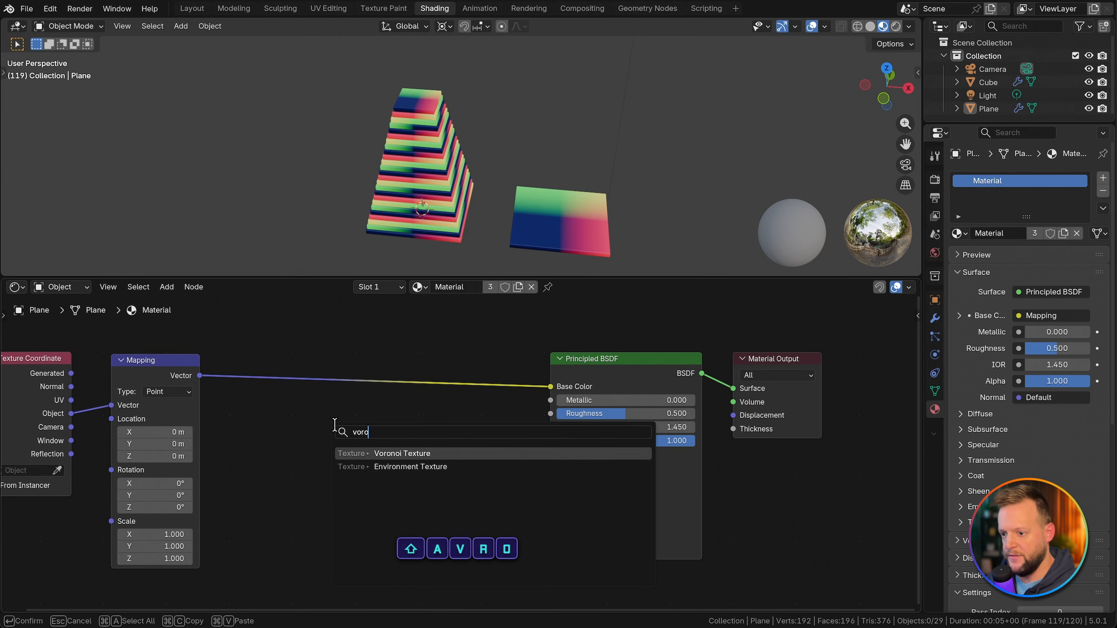
key(Return)
click(302, 350)
ctrl+shift+click(341, 357)
Step: Set the Voronoi Texture's scale to 50 and inspect the pattern on the single slab
scroll(583, 229, up, 3)
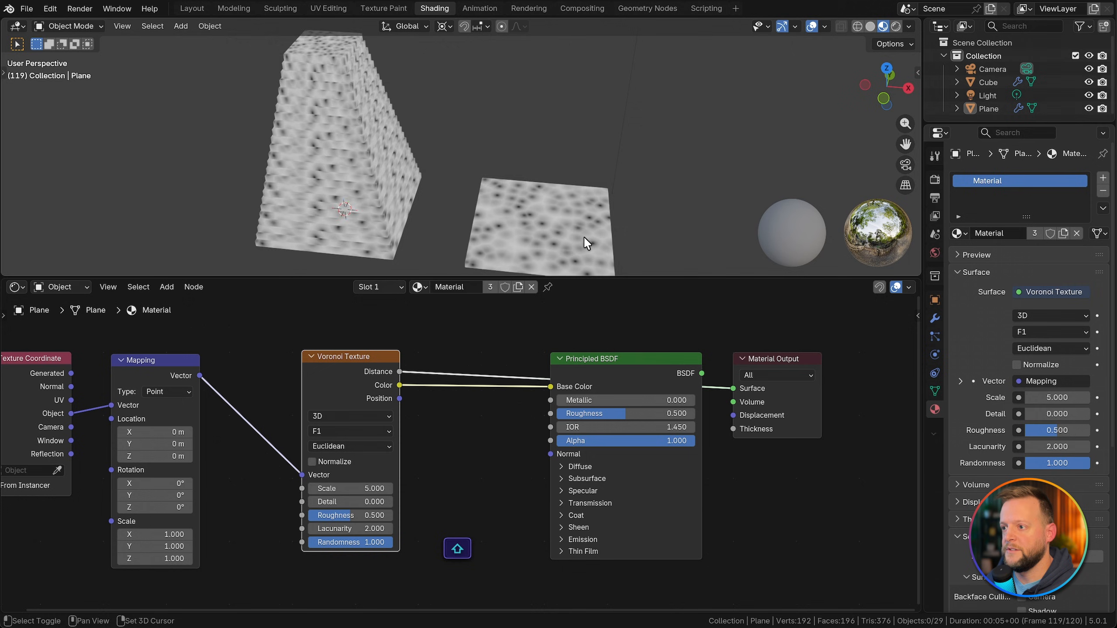
middle_drag(583, 236, 501, 194)
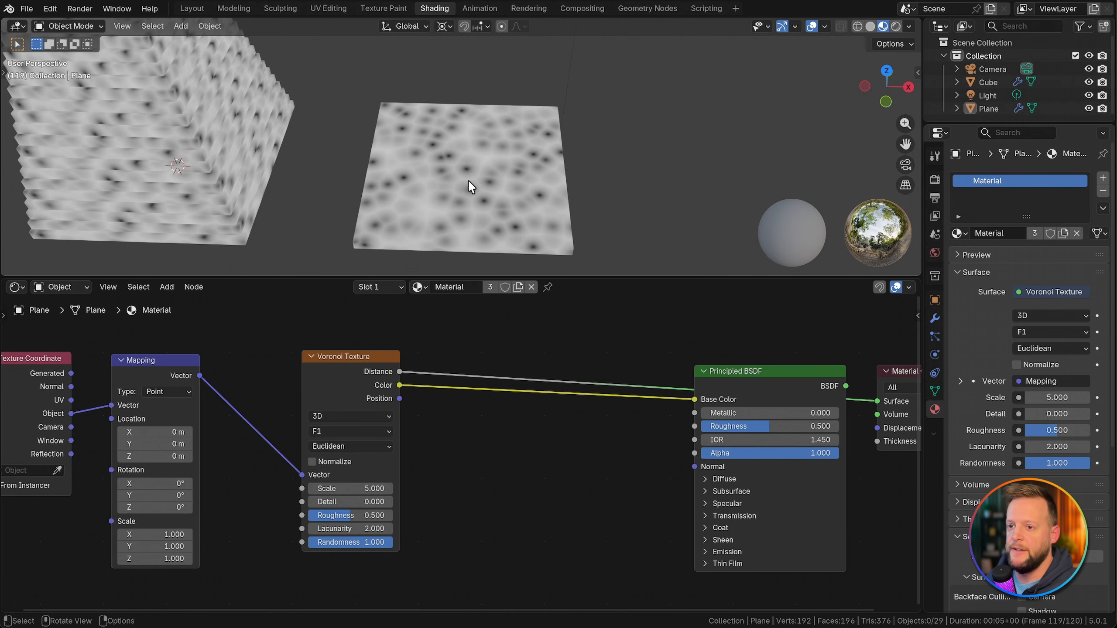
scroll(468, 179, up, 2)
double_click(347, 487)
text(50)
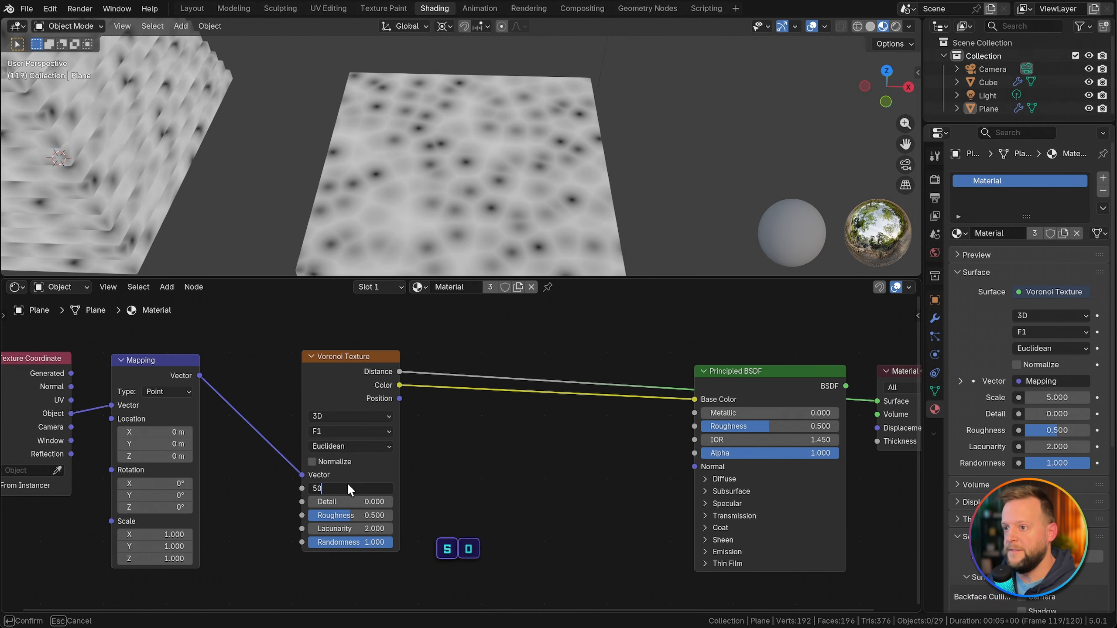
key(Return)
scroll(478, 148, up, 5)
scroll(479, 154, down, 2)
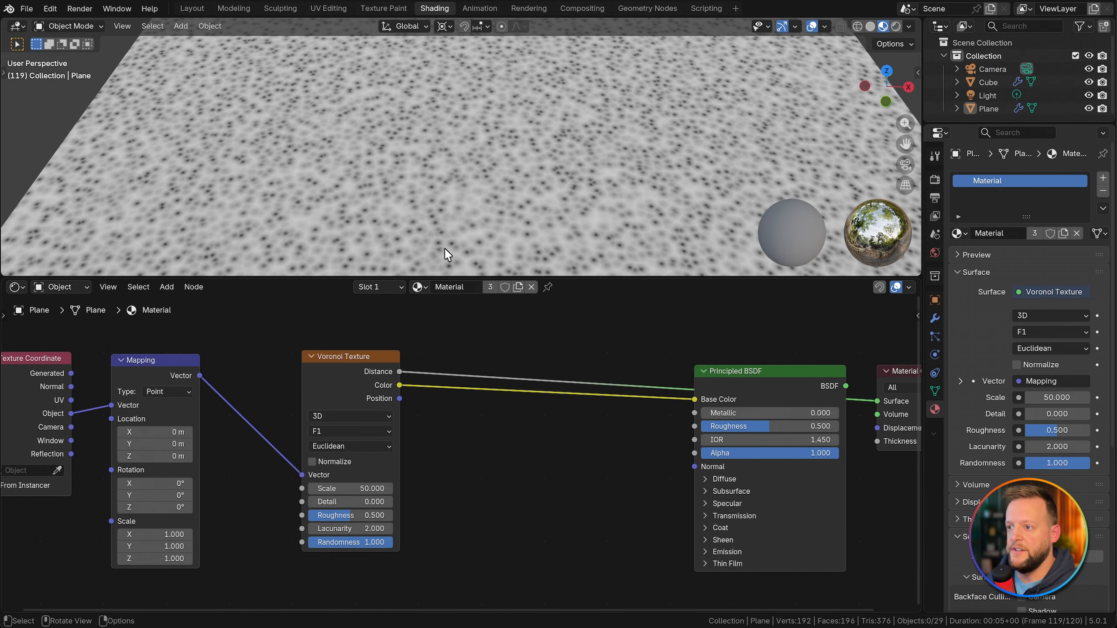
Step: Insert a Greater Than Math node with threshold 0.230 fed by the Voronoi Distance output and preview its result
key(shift+a)
text(math)
key(Return)
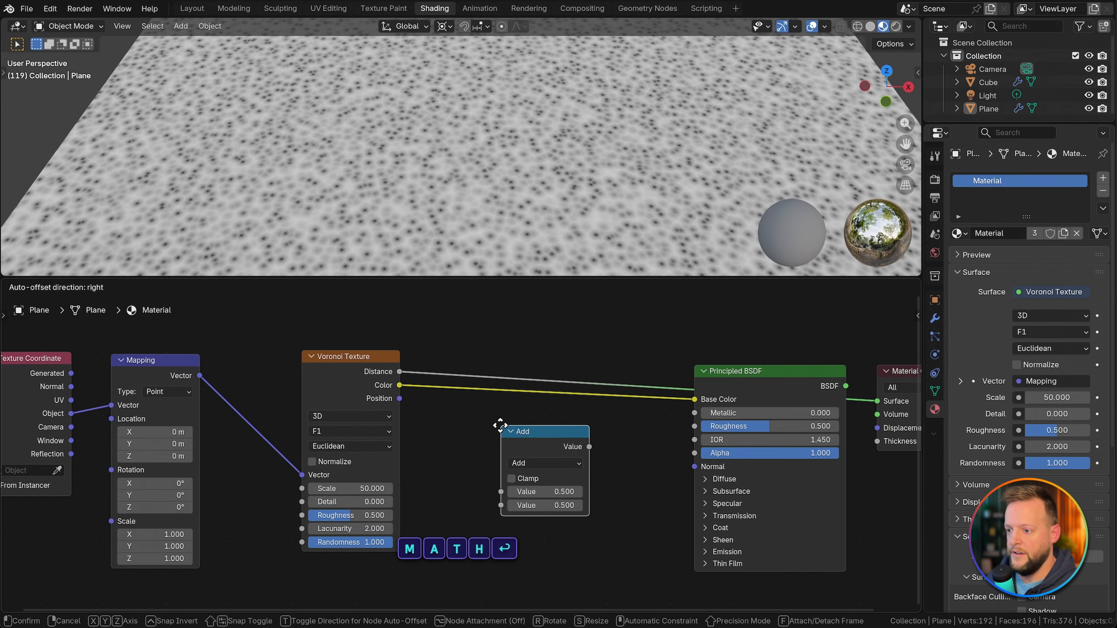
click(517, 426)
click(511, 421)
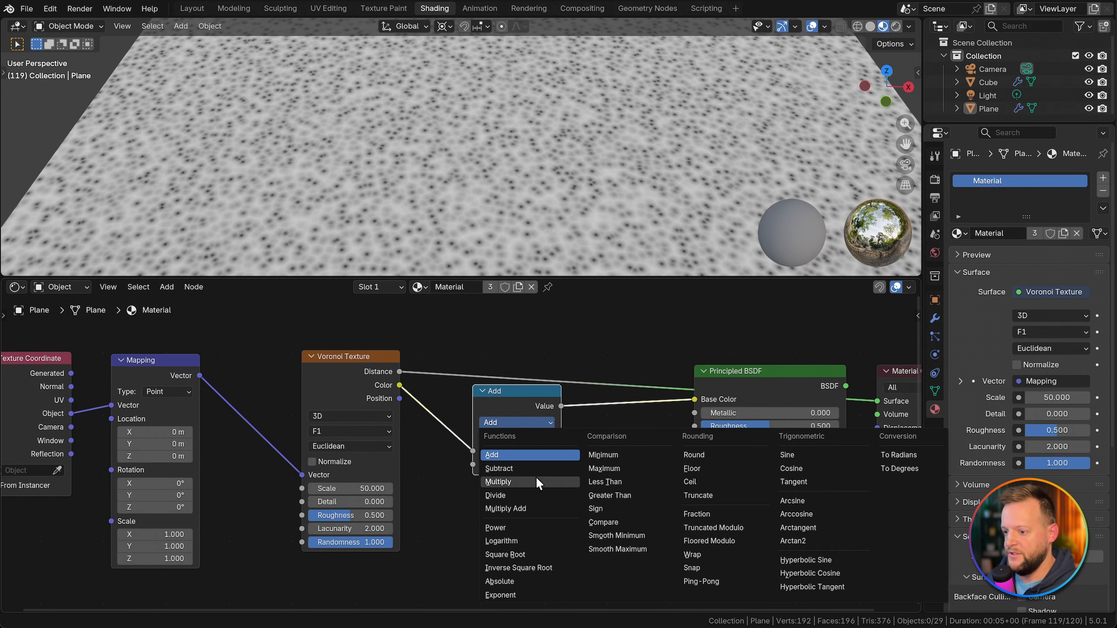
click(609, 495)
drag(516, 464, 506, 464)
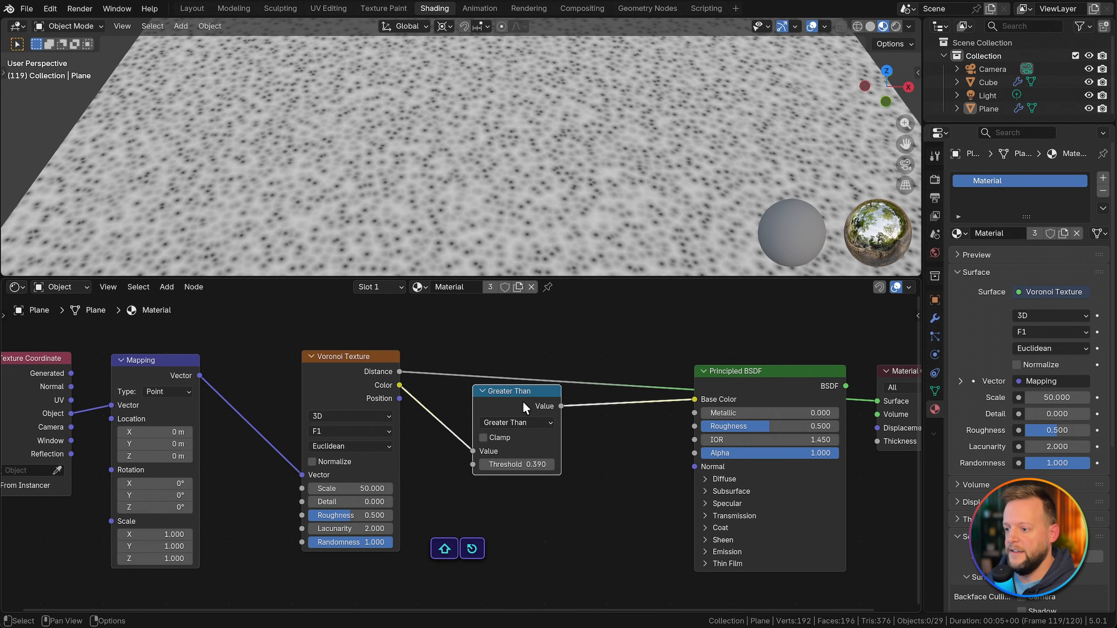
ctrl+shift+click(526, 408)
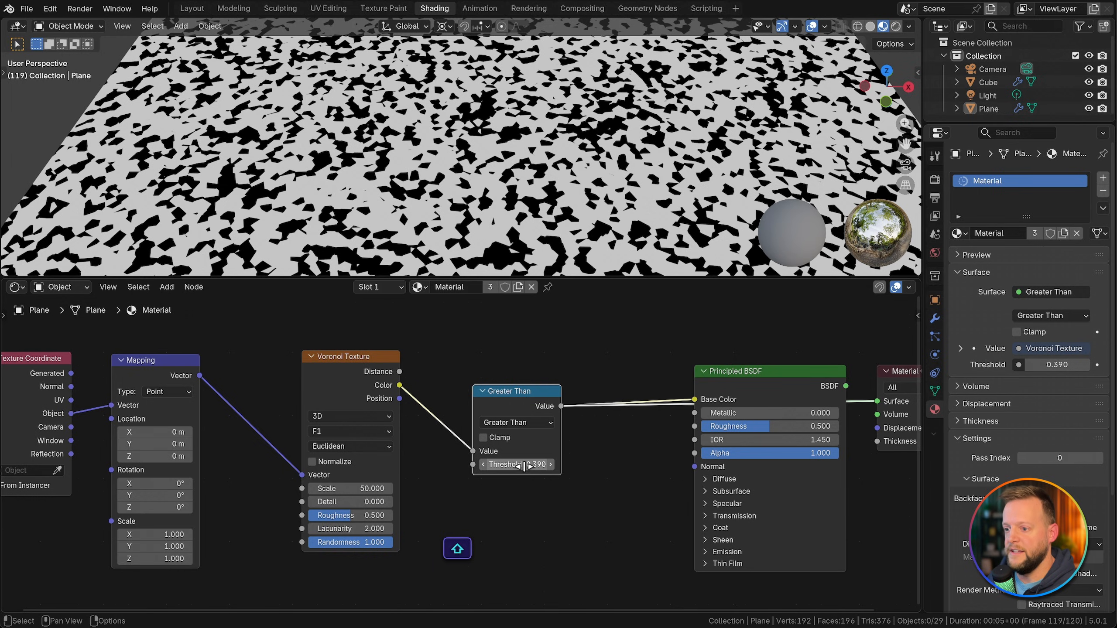
drag(399, 372, 461, 444)
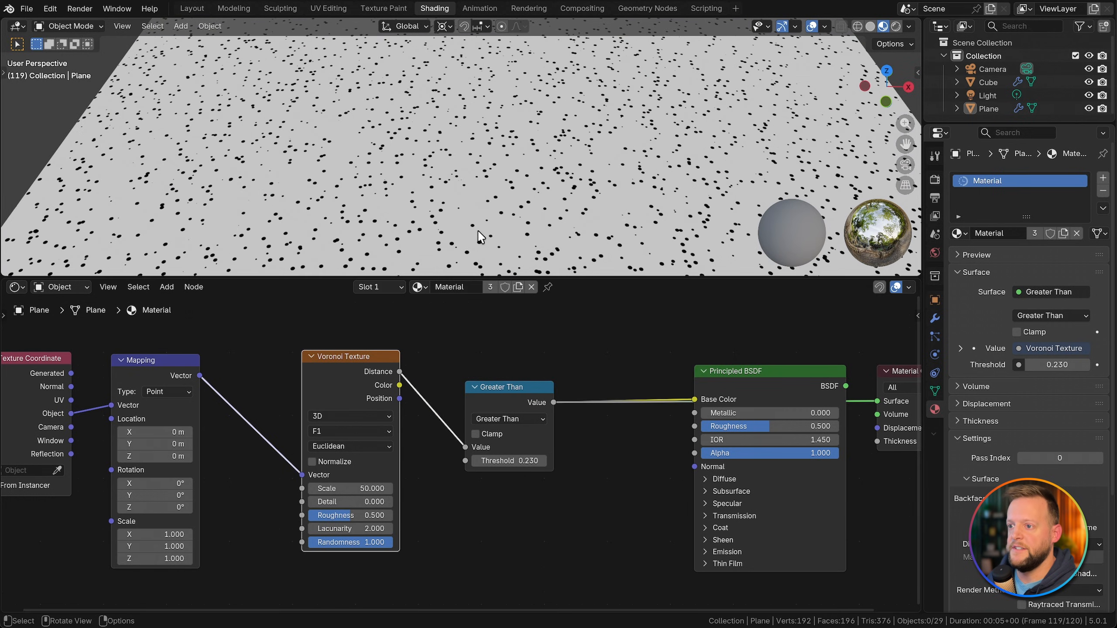
Step: Set the Voronoi scale to 30 and insert a Map Range node with From Min 0.230 before the Greater Than node
scroll(490, 214, up, 3)
scroll(529, 222, down, 5)
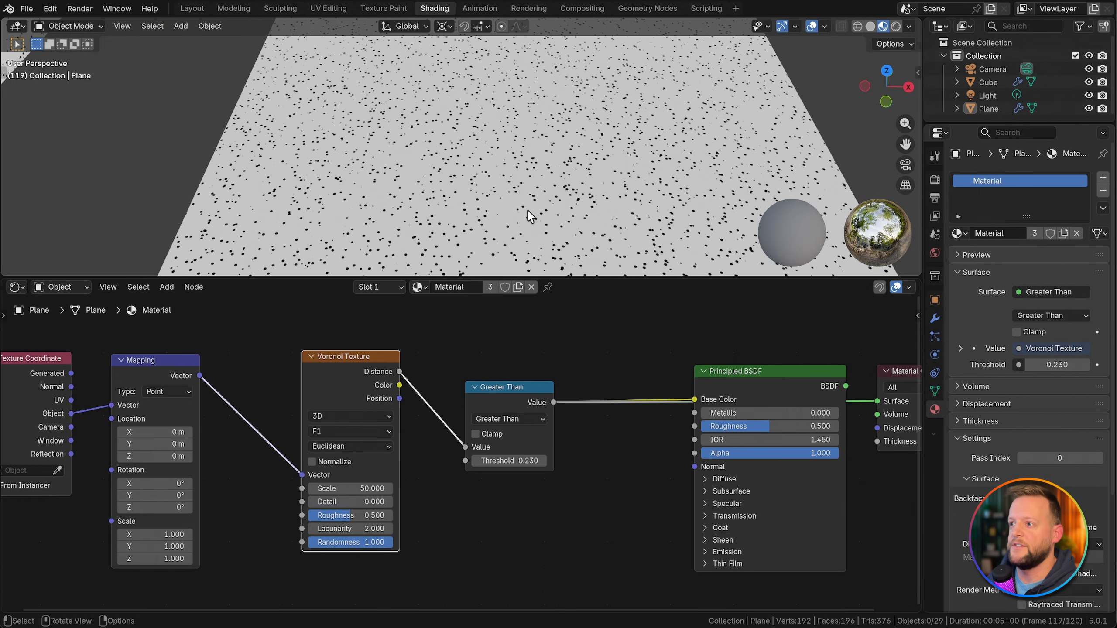
middle_drag(532, 219, 605, 160)
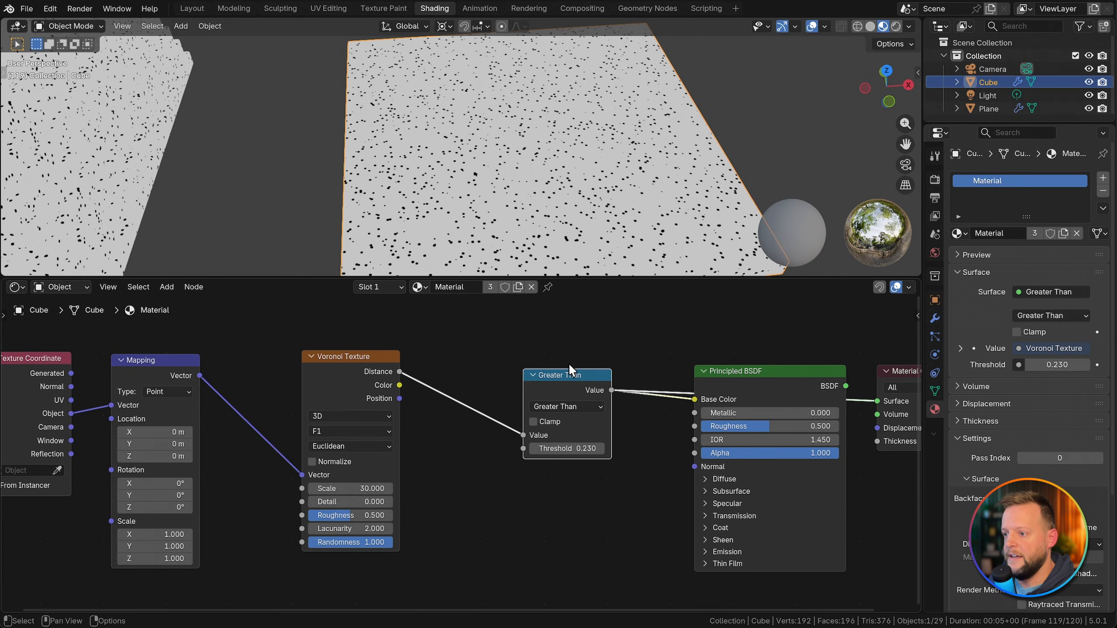
key(shift+a)
text(mapr)
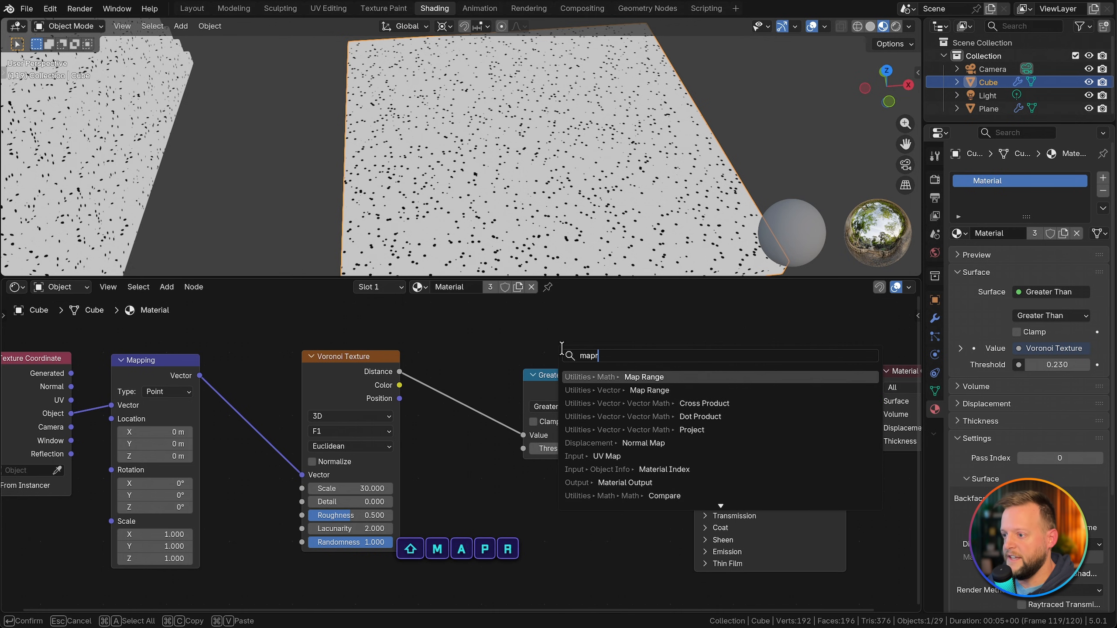
key(Return)
click(451, 348)
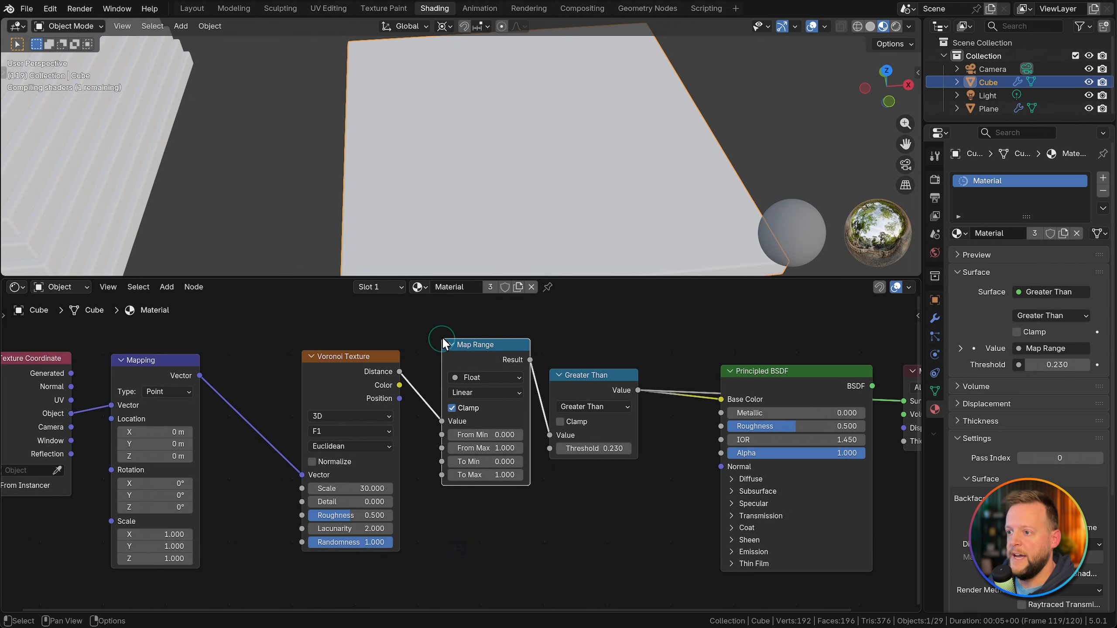
drag(484, 435, 501, 435)
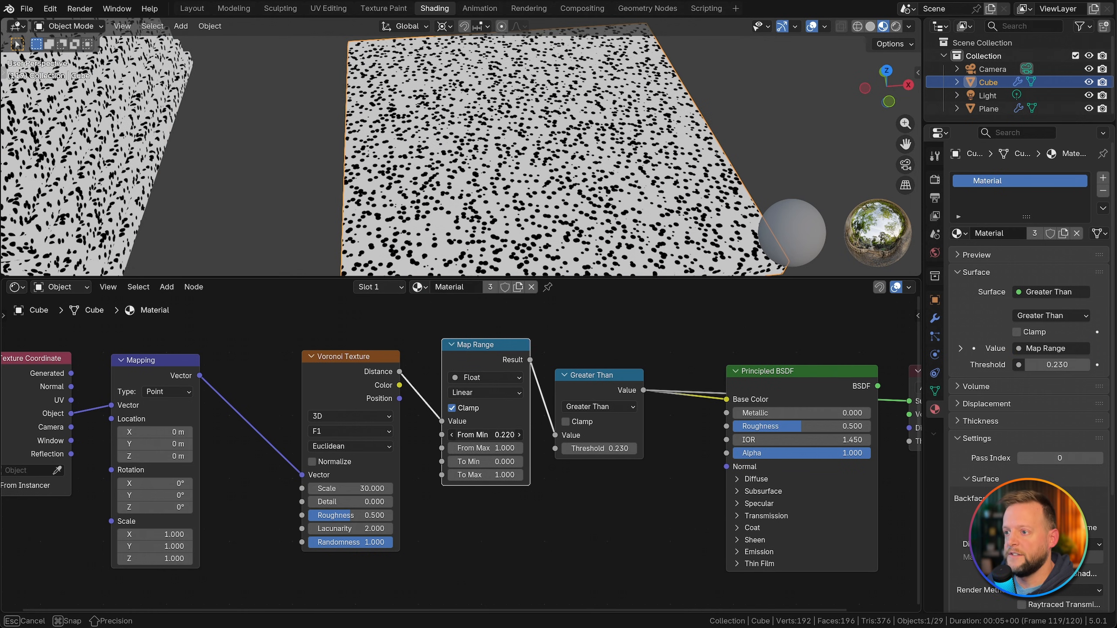
Step: Examine the speckle pattern on the single slab and across the stacked instances in front and perspective views
scroll(553, 185, up, 5)
middle_drag(552, 185, 567, 194)
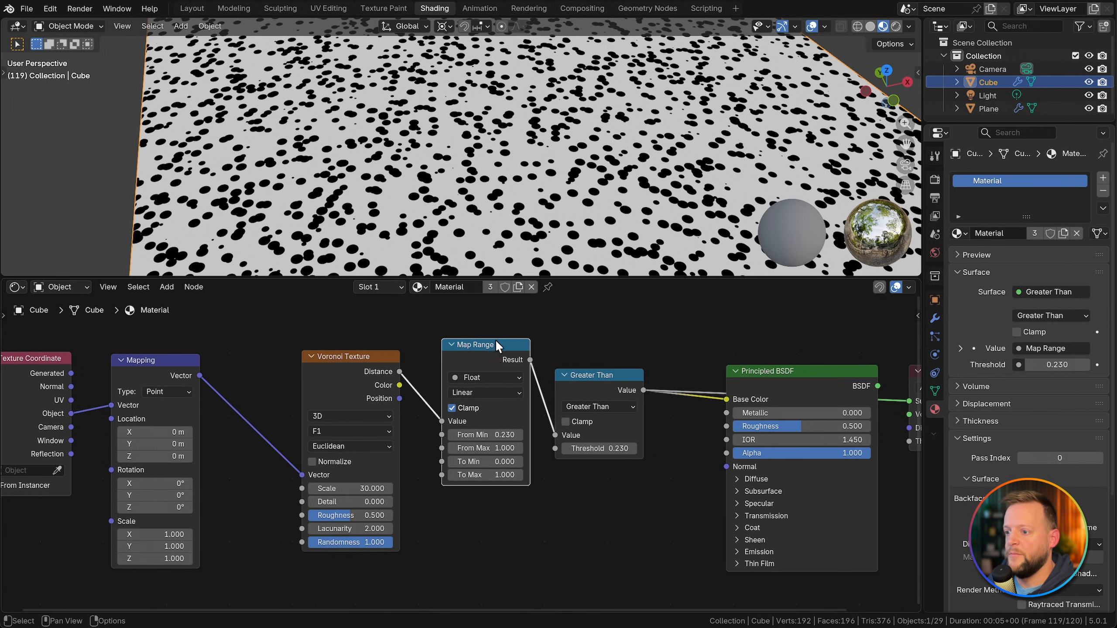
scroll(273, 83, down, 8)
middle_drag(260, 66, 257, 50)
shift+middle_drag(246, 48, 337, 64)
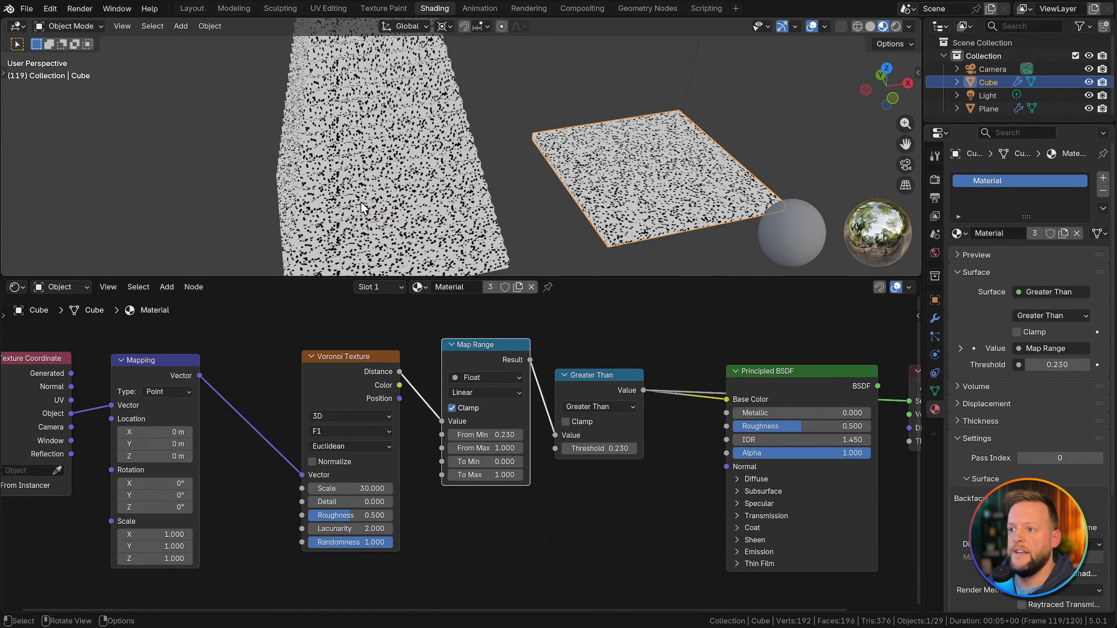
key(KP_1)
shift+middle_drag(315, 218, 333, 87)
scroll(330, 118, up, 2)
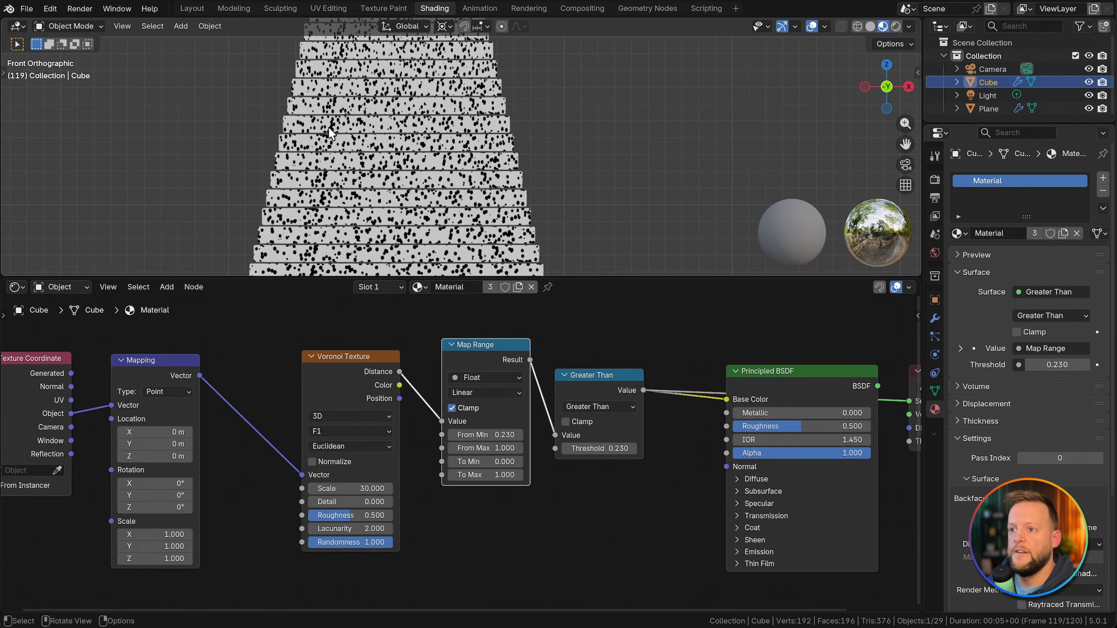
scroll(330, 128, down, 2)
shift+middle_drag(322, 181, 286, 154)
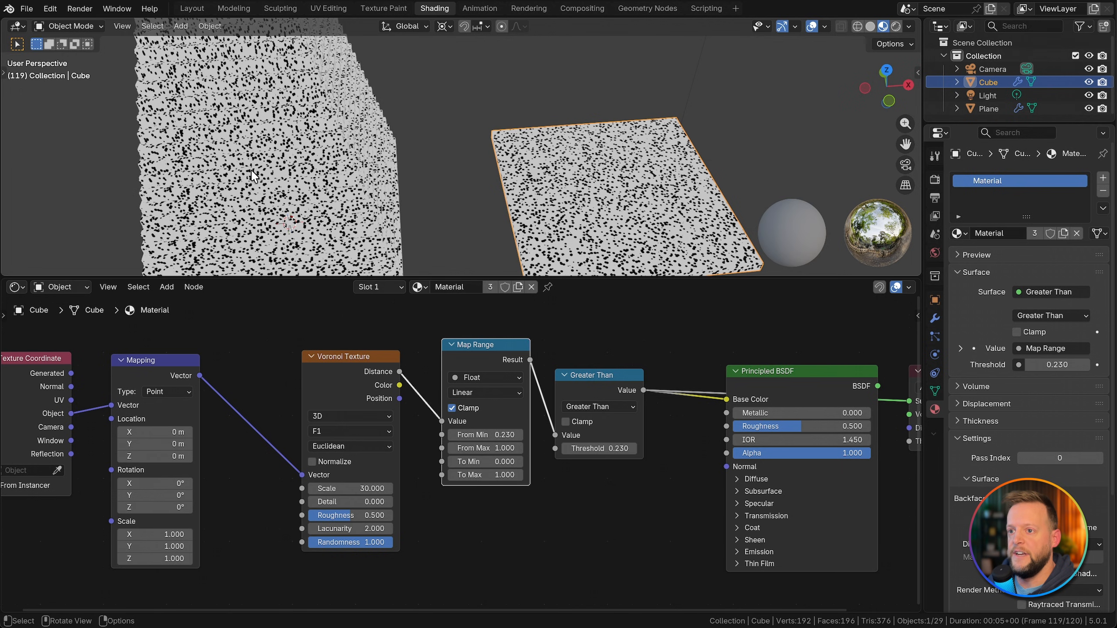
scroll(570, 459, down, 3)
scroll(451, 417, up, 2)
Step: Switch the Voronoi Texture's dimensions to 4D and try varying its W value
click(451, 416)
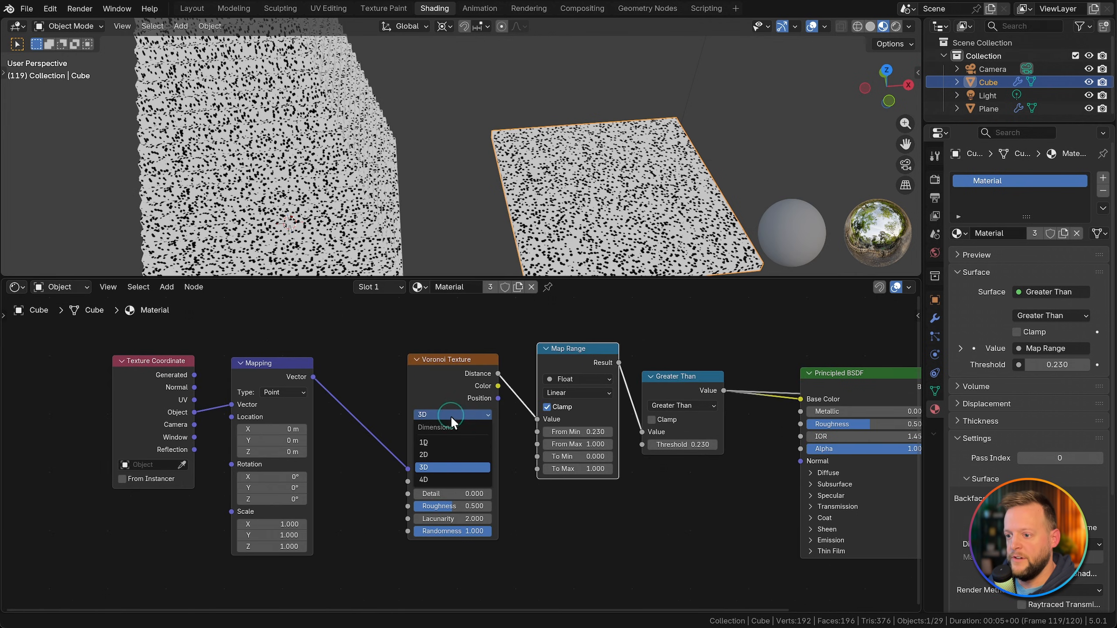
click(452, 479)
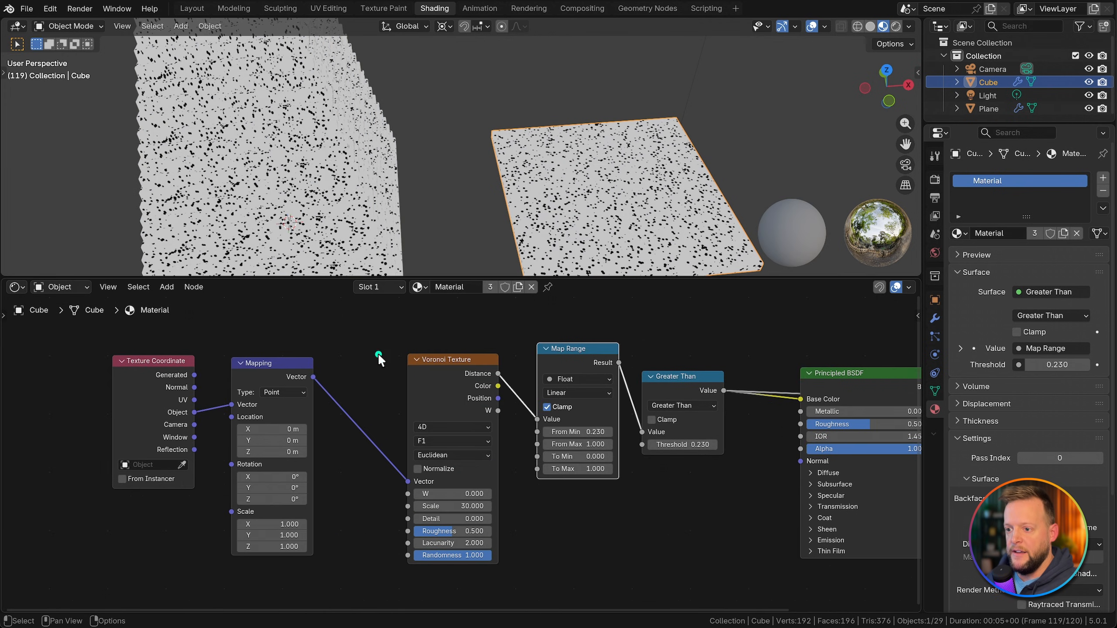
middle_drag(378, 353, 411, 344)
drag(488, 484, 518, 484)
key(Escape)
middle_drag(411, 375, 430, 377)
Step: Add an Object Info node with its Random output and connect it to the Voronoi Texture's W input
key(shift+a)
text(random)
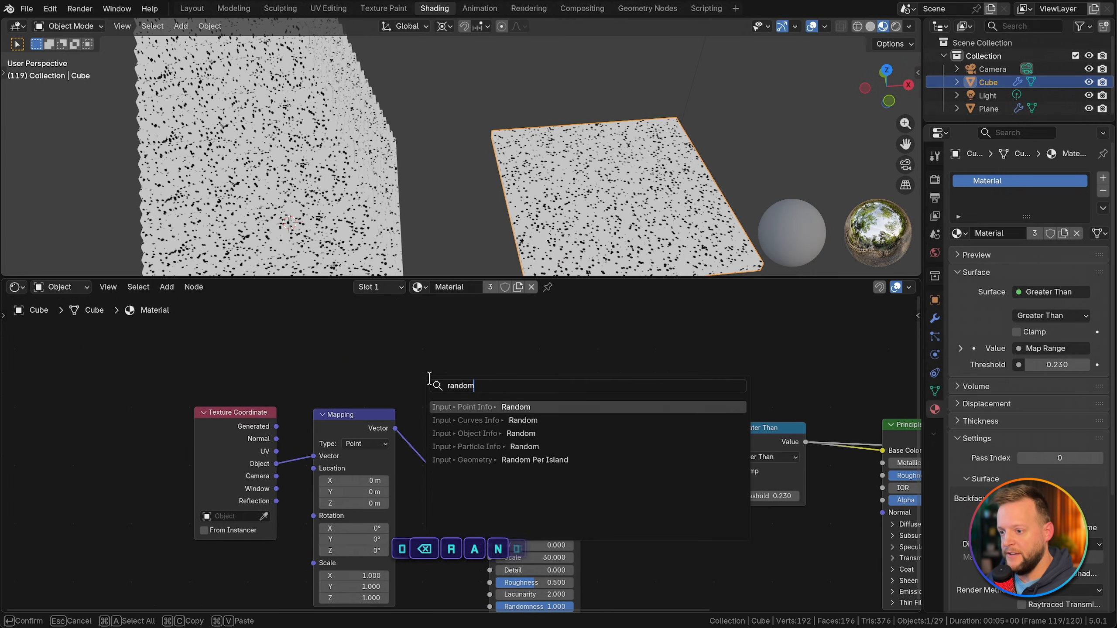
key(Down)
key(Down)
key(Return)
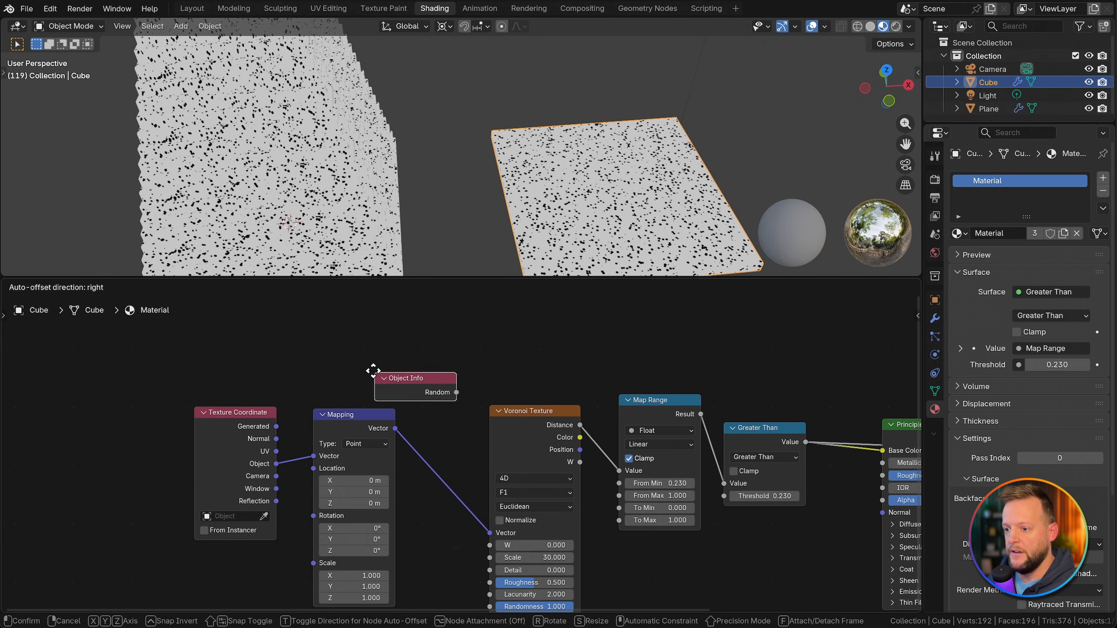
click(355, 349)
drag(436, 369, 490, 545)
drag(396, 362, 351, 357)
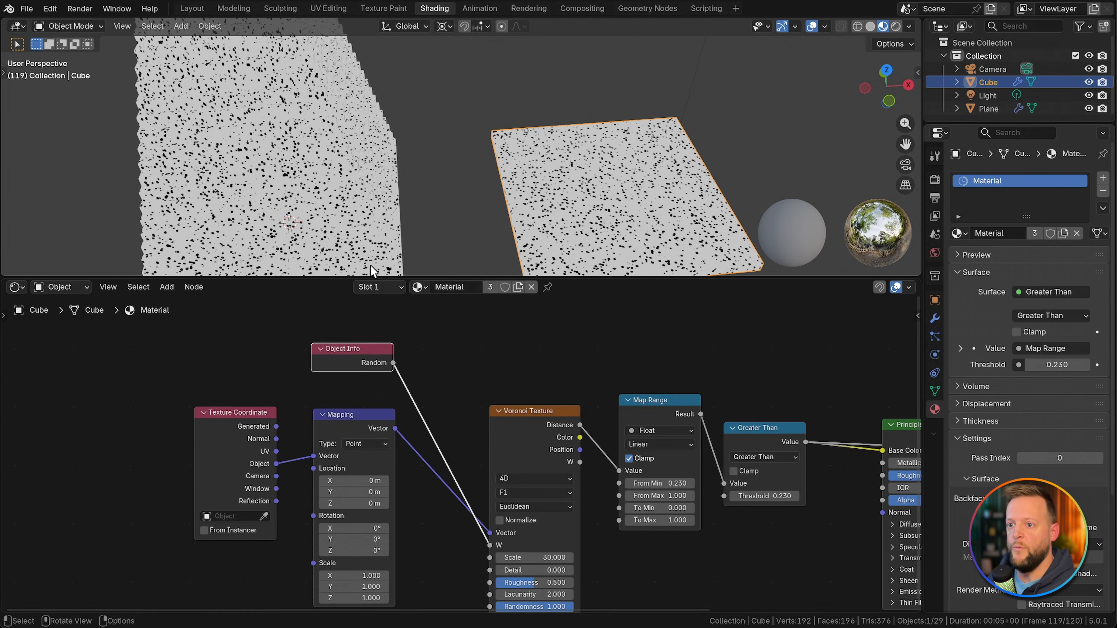
Step: Insert a Math node between the Object Info's Random output and the Voronoi Texture's W input
key(KP_1)
shift+middle_drag(311, 131, 356, 211)
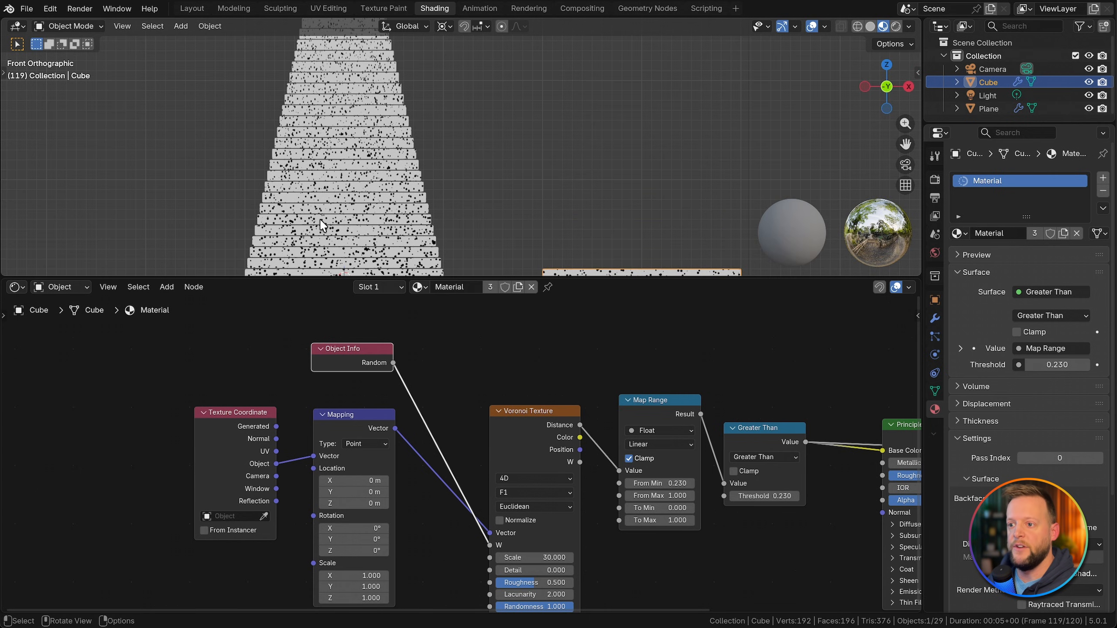
key(shift+a)
text(math)
key(Return)
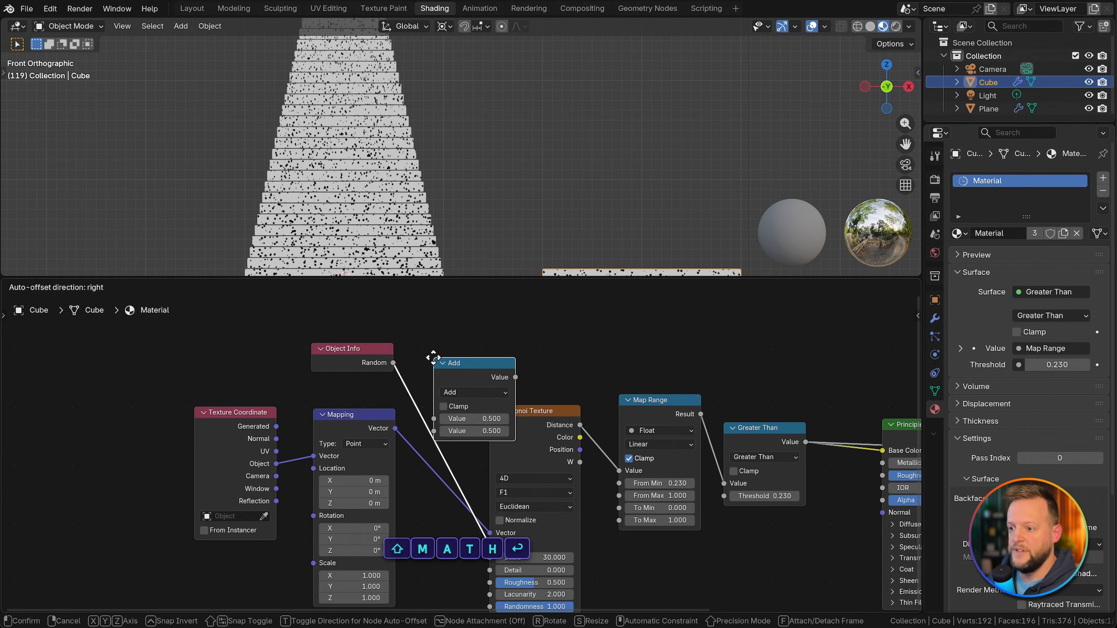
click(415, 333)
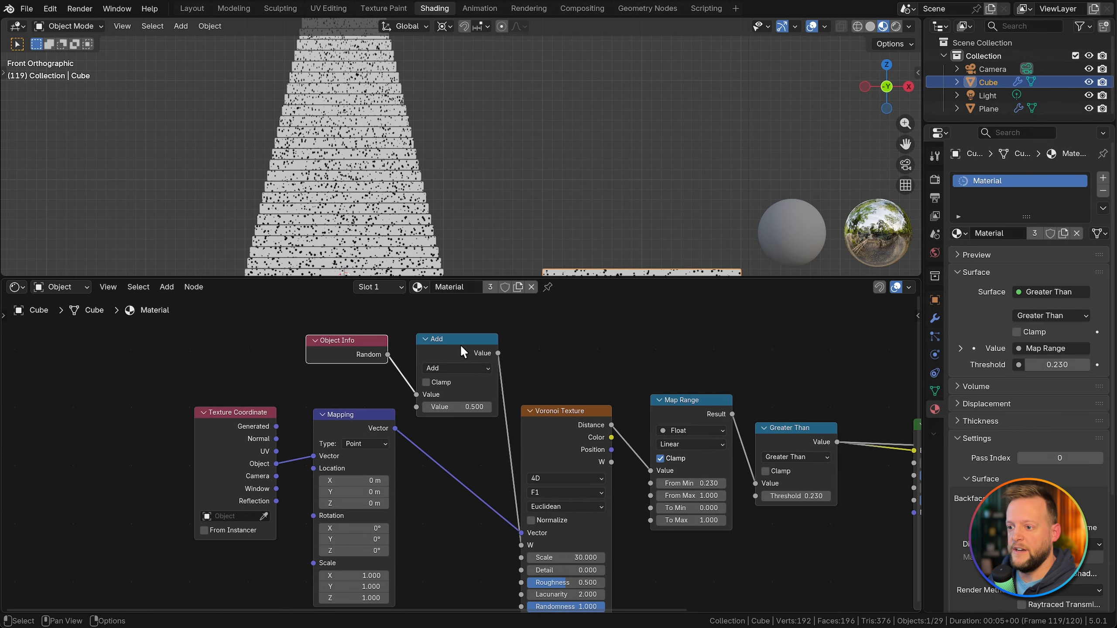
drag(460, 344, 458, 338)
Step: Switch the Math node to Multiply with a value of 100 and check the speckle variation across the stacked slabs
click(453, 400)
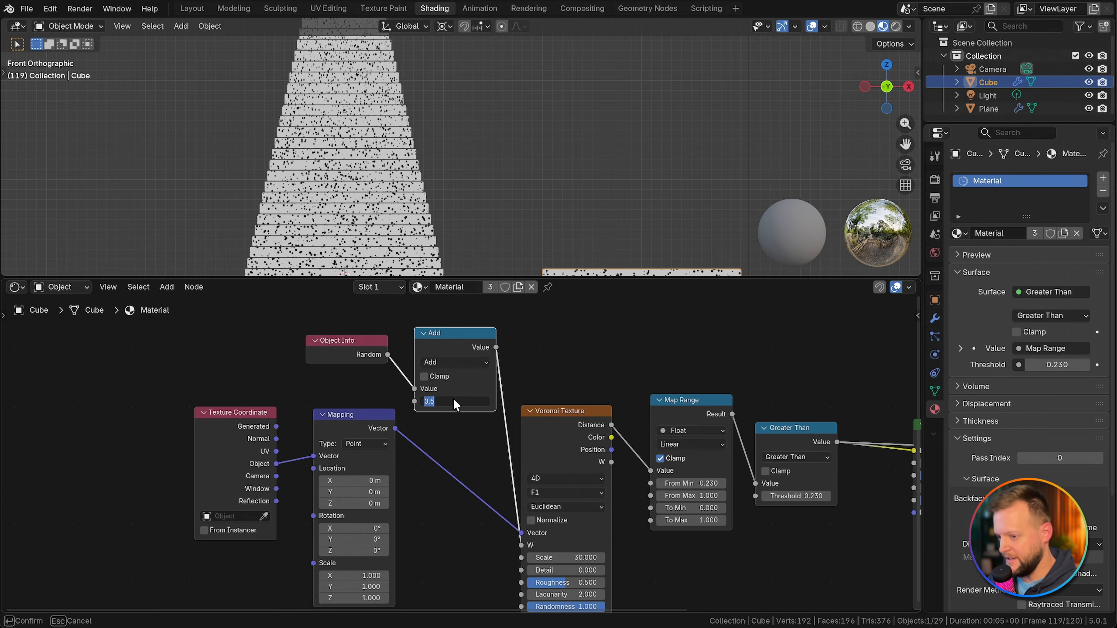
key(Escape)
click(461, 361)
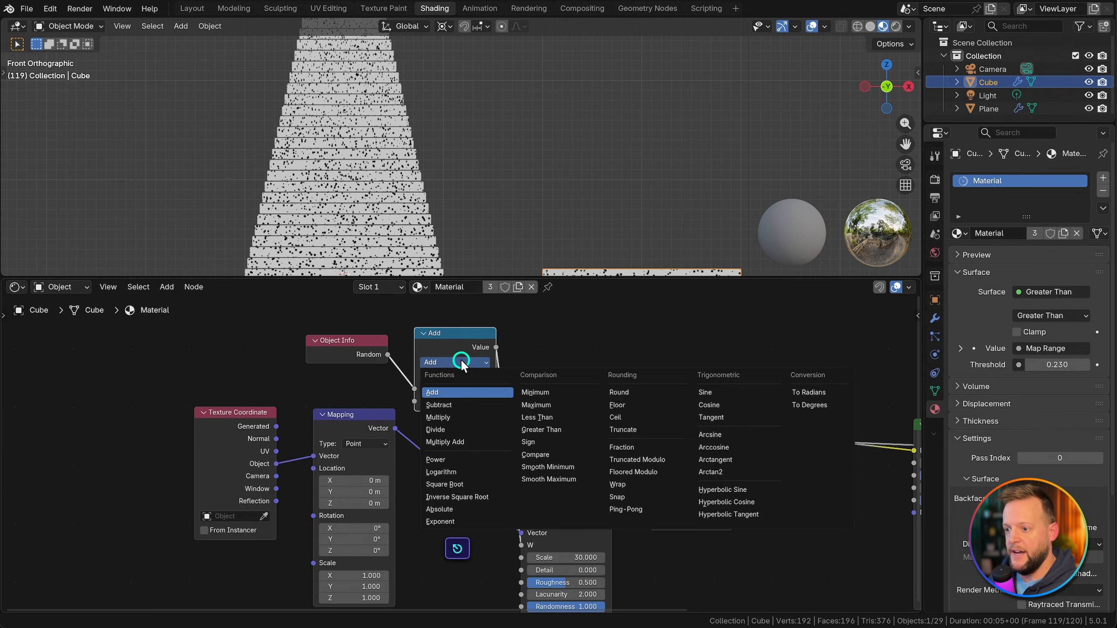
click(446, 418)
click(450, 402)
text(100)
key(Return)
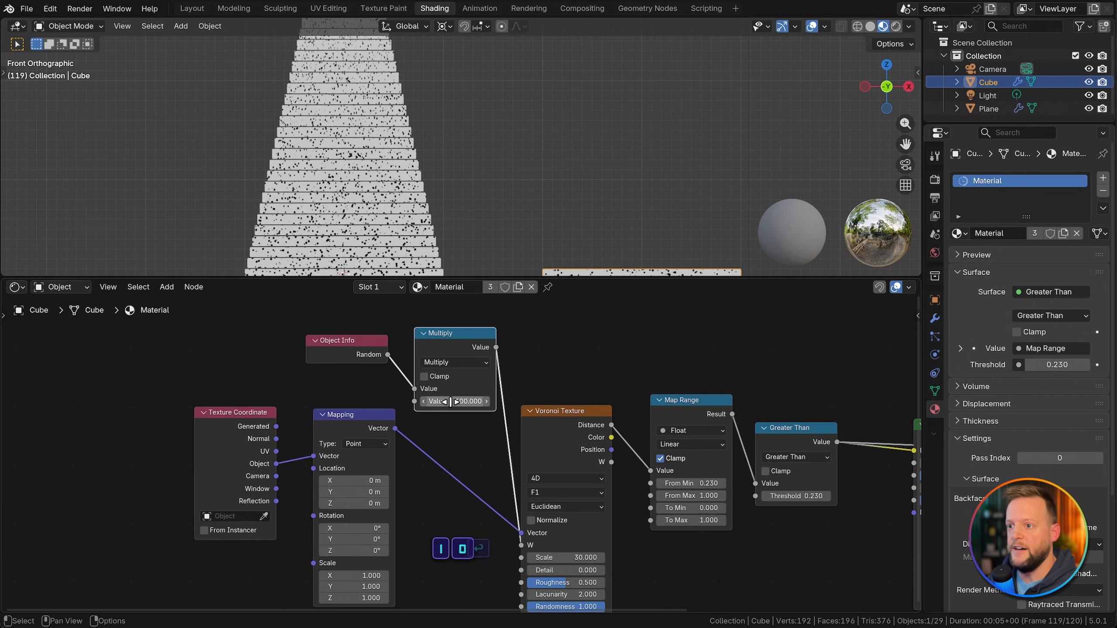
scroll(398, 186, down, 3)
mouse_move(398, 186)
middle_down()
mouse_move(374, 200)
mouse_move(394, 200)
mouse_move(385, 203)
middle_up()
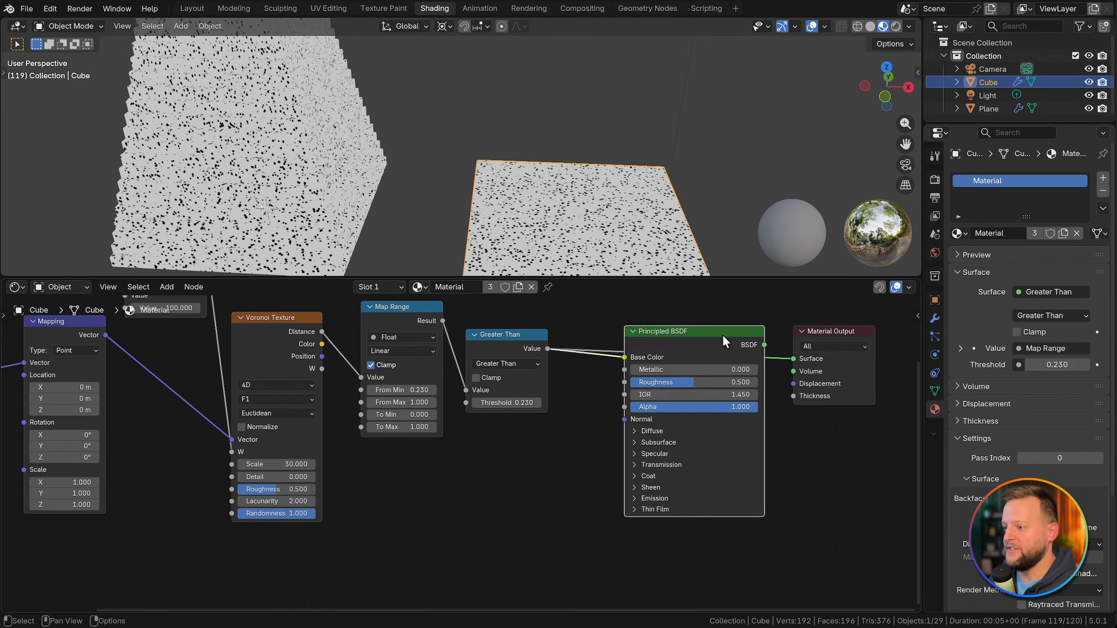
Step: Move the Material Output node clear of the Principled BSDF and connect the BSDF output to its Surface input
drag(723, 333, 746, 394)
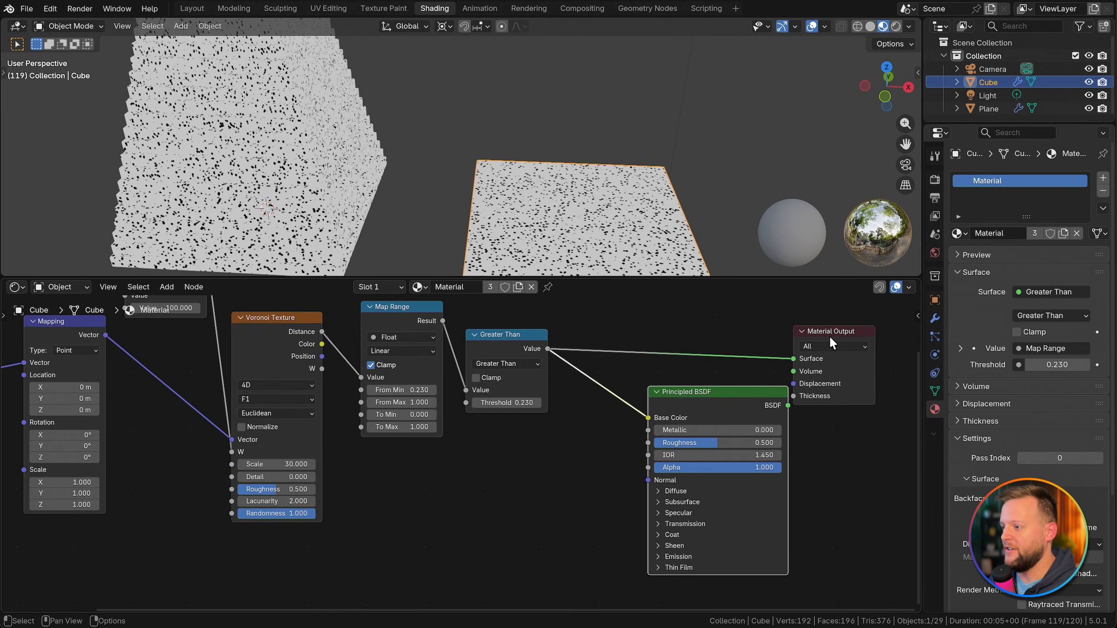
drag(829, 335, 864, 323)
ctrl+shift+click(733, 395)
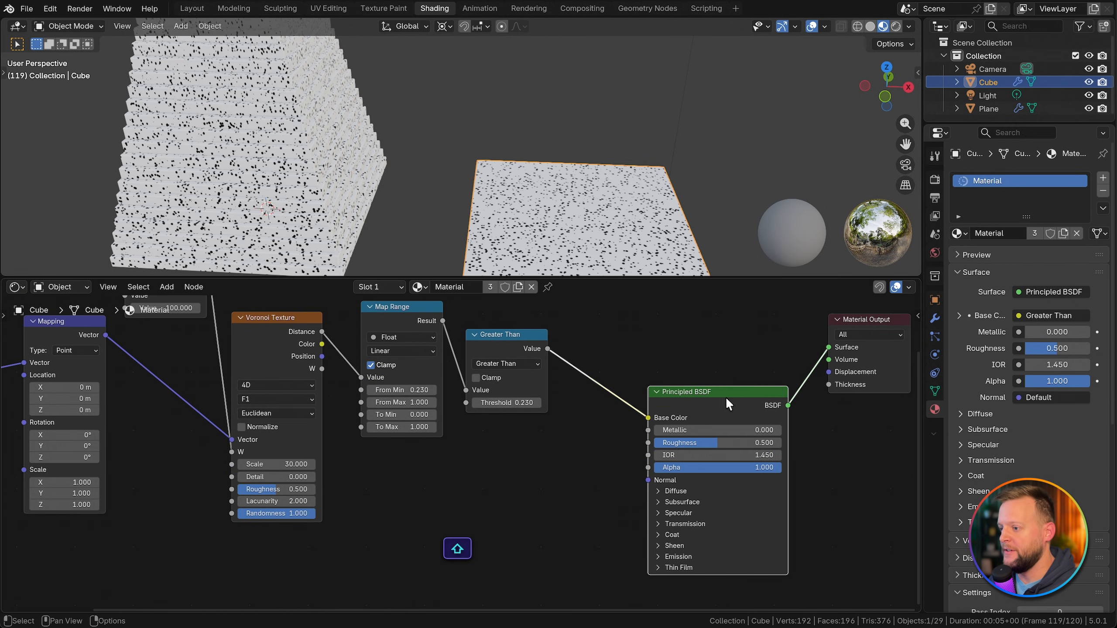
Step: Add a Color Ramp node, connect its Color output to the Principled BSDF's Base Color, and save the file
scroll(719, 402, up, 1)
middle_drag(722, 419, 746, 358)
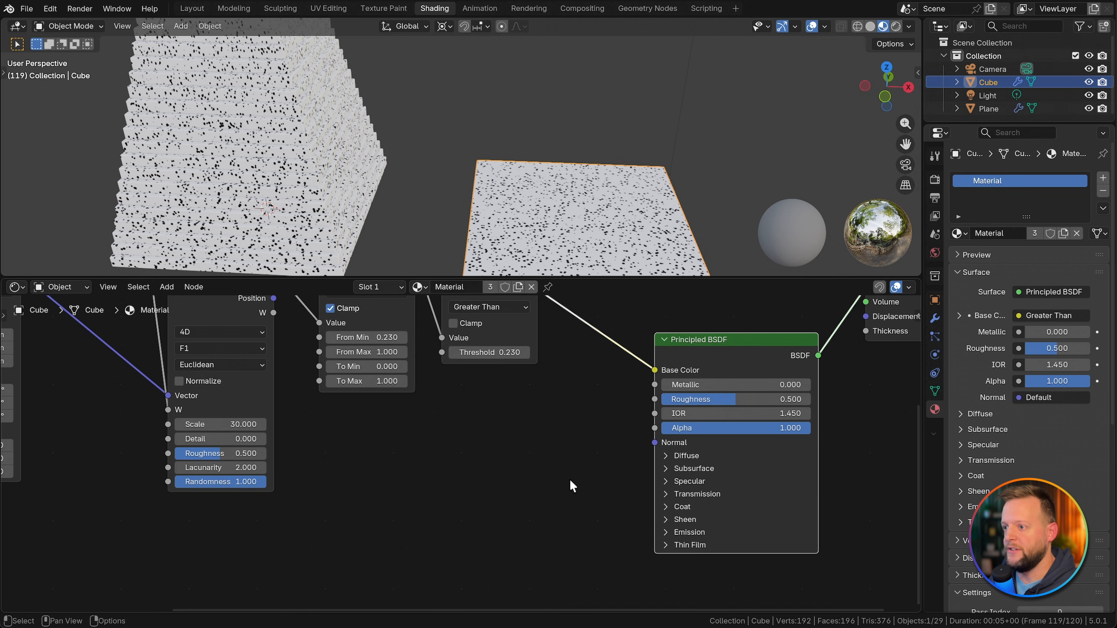
key(shift+a)
text(cra)
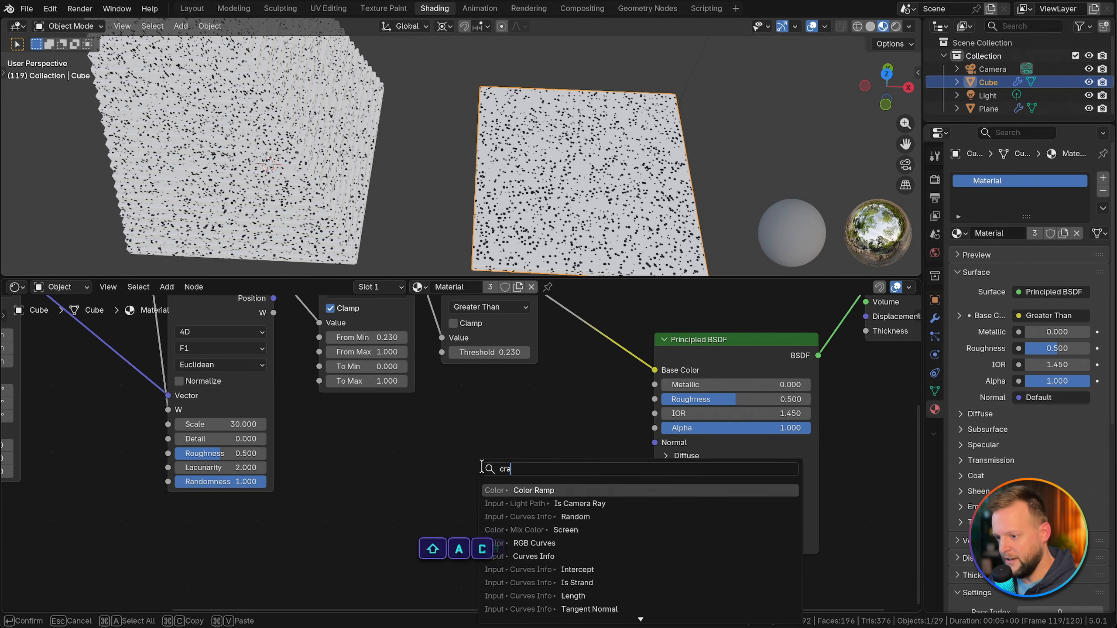
key(Return)
click(427, 437)
drag(592, 463, 655, 369)
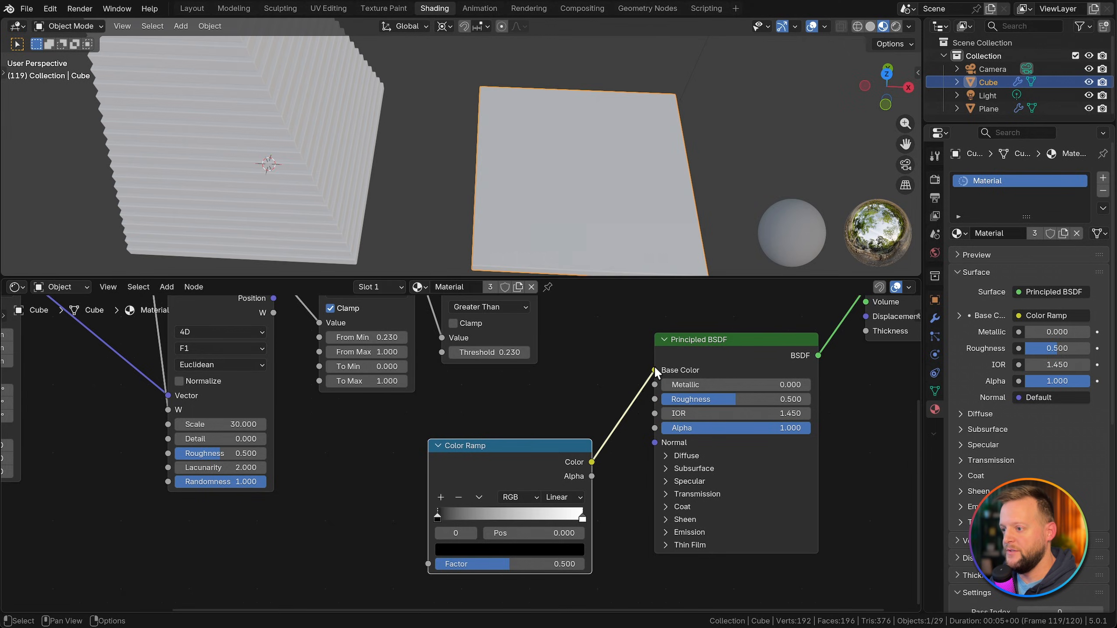
scroll(530, 407, down, 4)
scroll(506, 456, up, 5)
key(ctrl+s)
Step: Add an Attribute node below the Voronoi Texture, set its type to Instancer and its name to color_factor
mouse_move(377, 506)
middle_down()
mouse_move(505, 455)
mouse_move(523, 433)
middle_up()
key(shift+a)
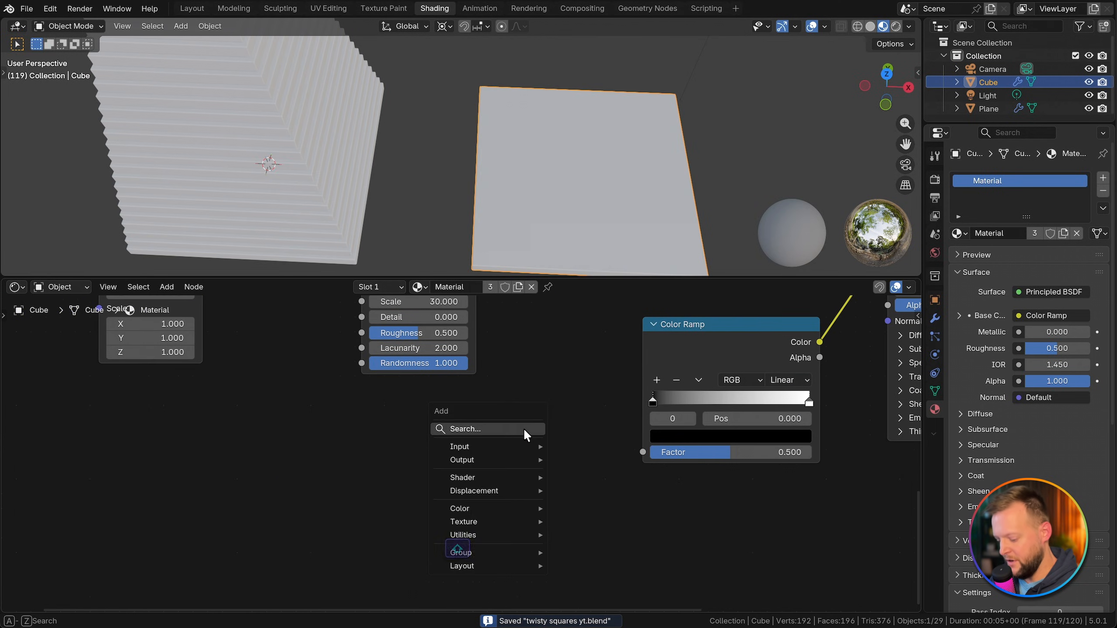
text(atrib)
key(Return)
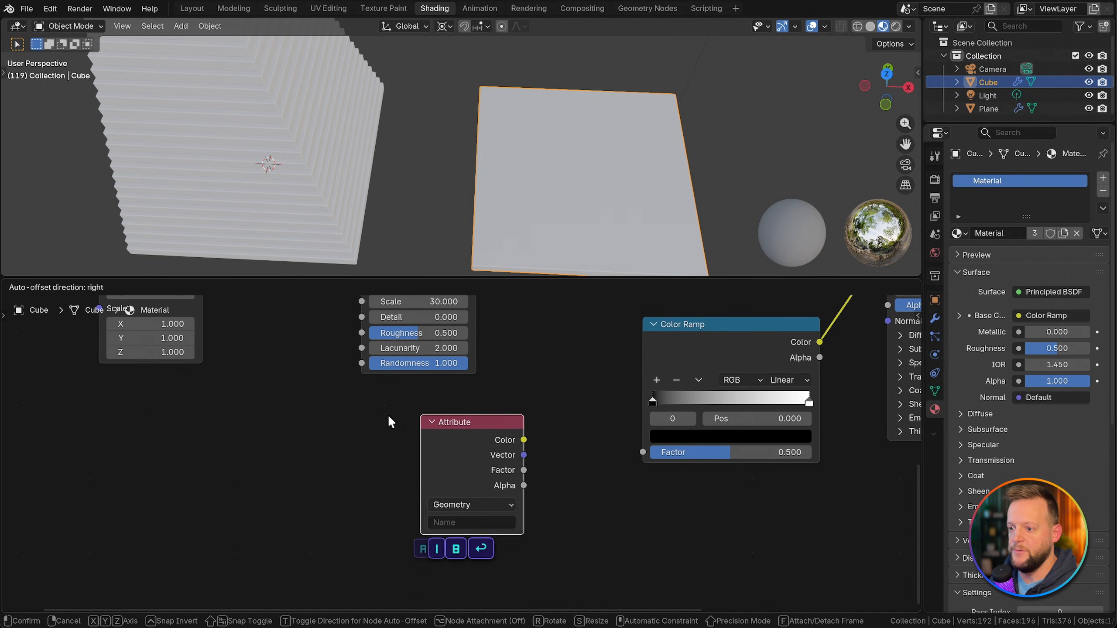
click(384, 415)
click(418, 506)
click(413, 564)
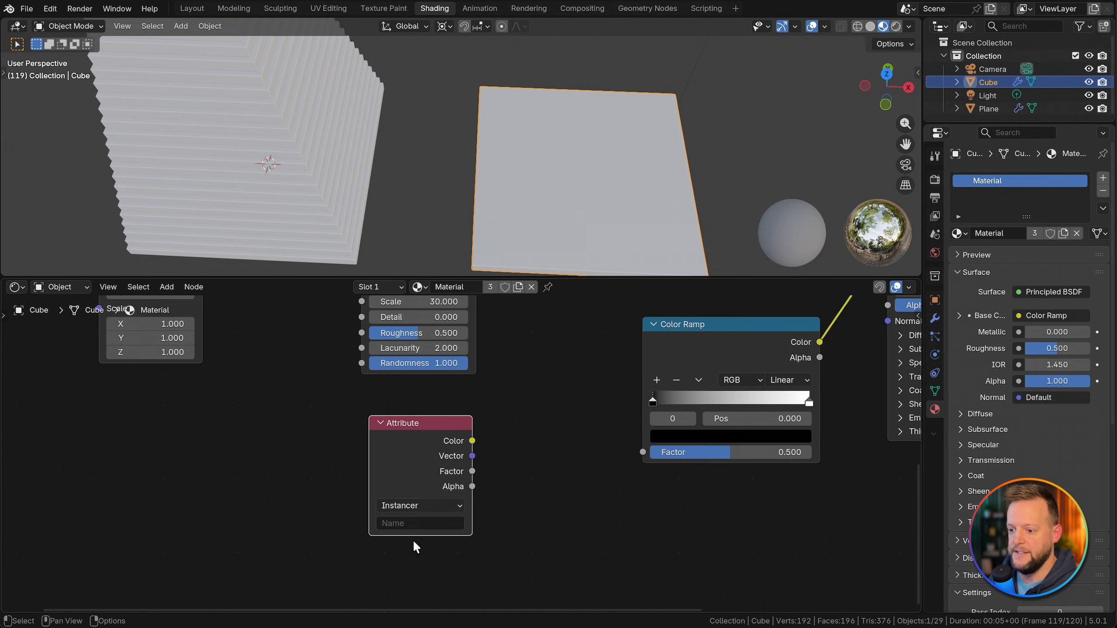
click(416, 524)
text(color_factor)
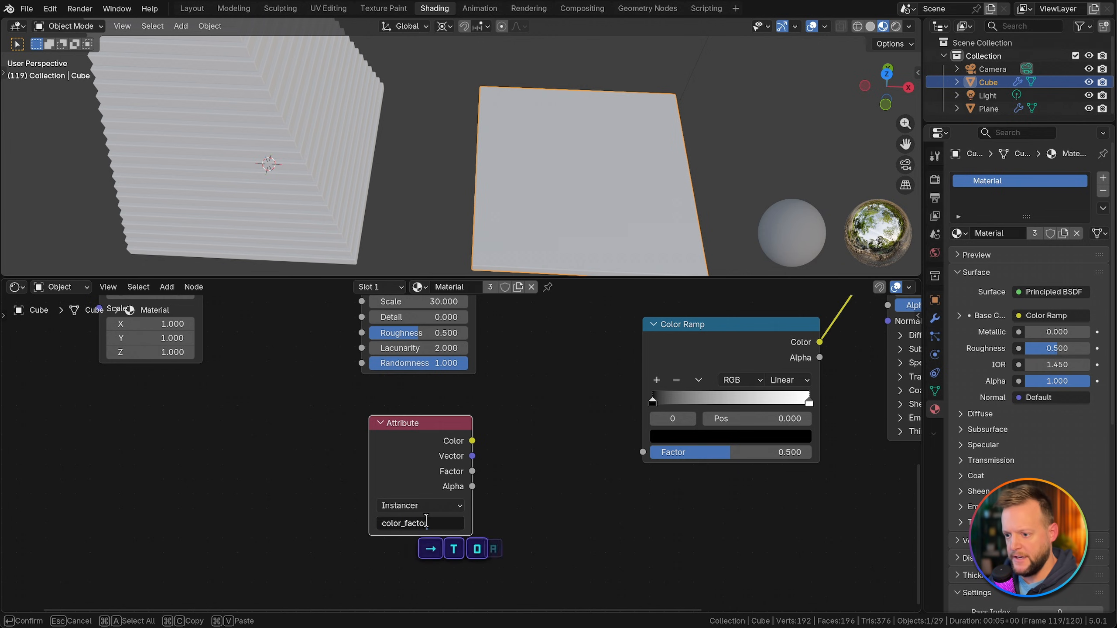
key(Return)
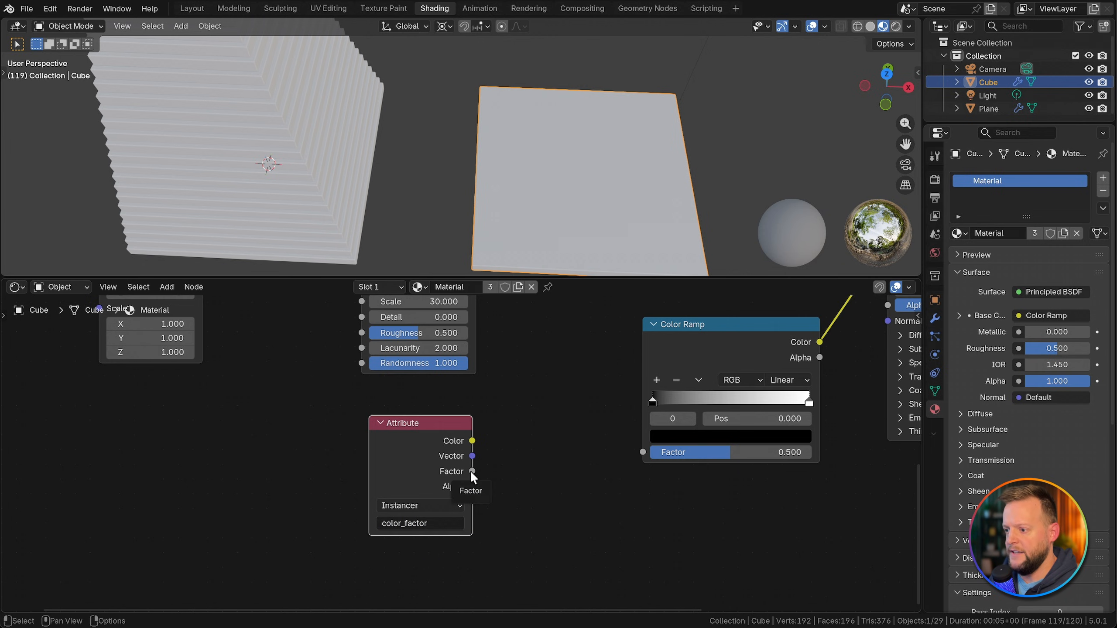
Step: Connect the Attribute's Factor output to the Color Ramp's Factor, check the gradient in front view, and save the file
drag(471, 471, 644, 452)
middle_drag(626, 416, 524, 445)
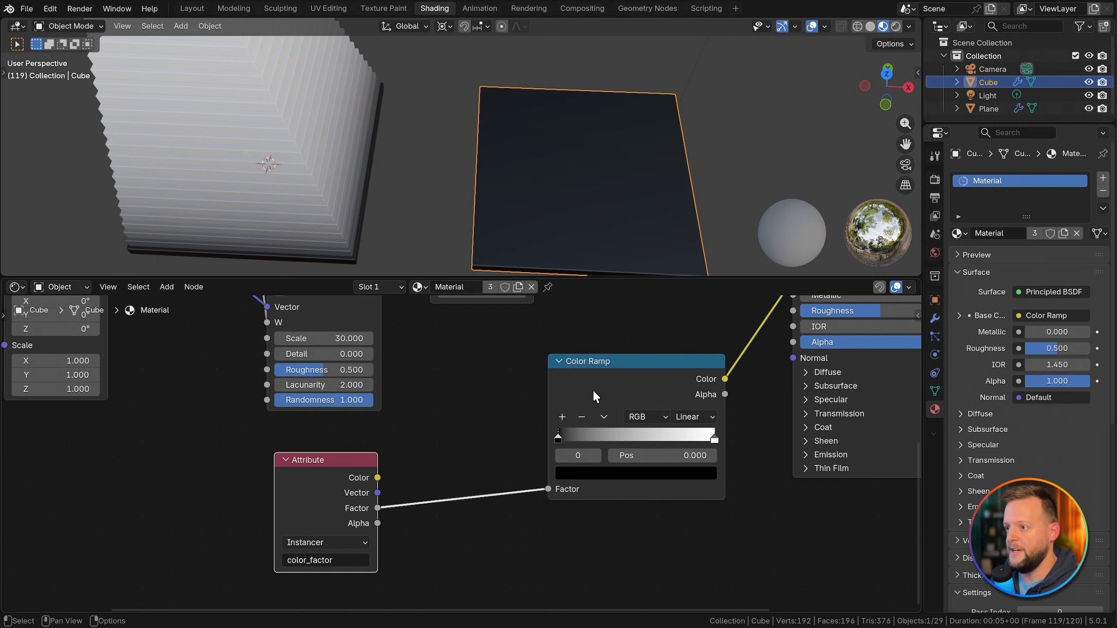
key(KP_1)
shift+middle_drag(366, 168, 406, 197)
scroll(436, 191, down, 4)
scroll(410, 197, up, 2)
key(ctrl+s)
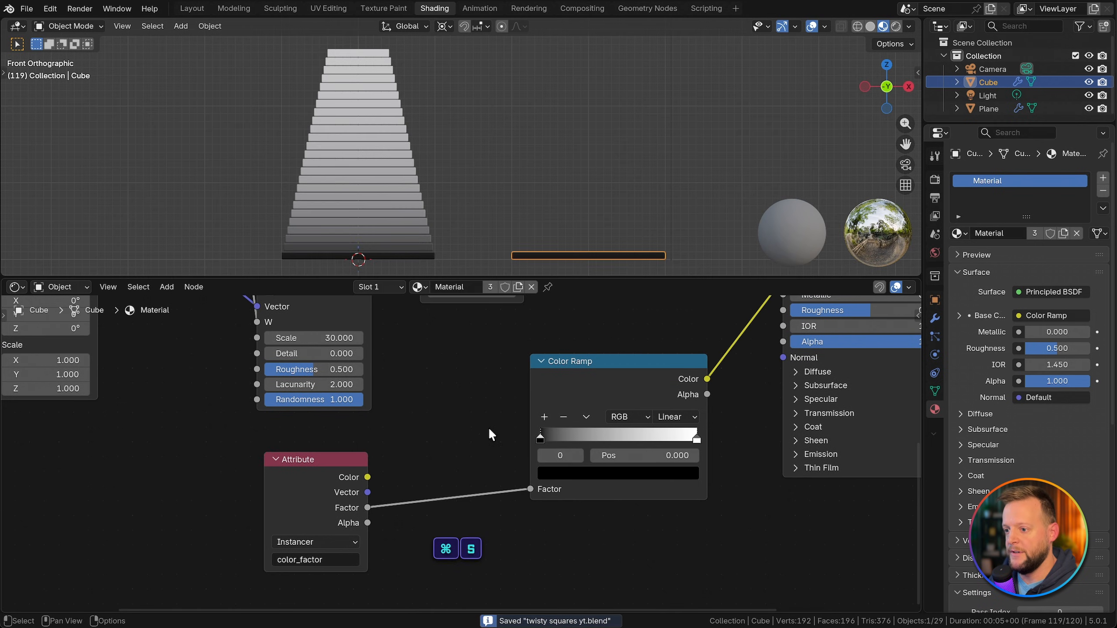
Step: Add a middle stop at position 0.500 to the Color Ramp and set the first stop's color to #0064B5FF
click(591, 396)
click(544, 417)
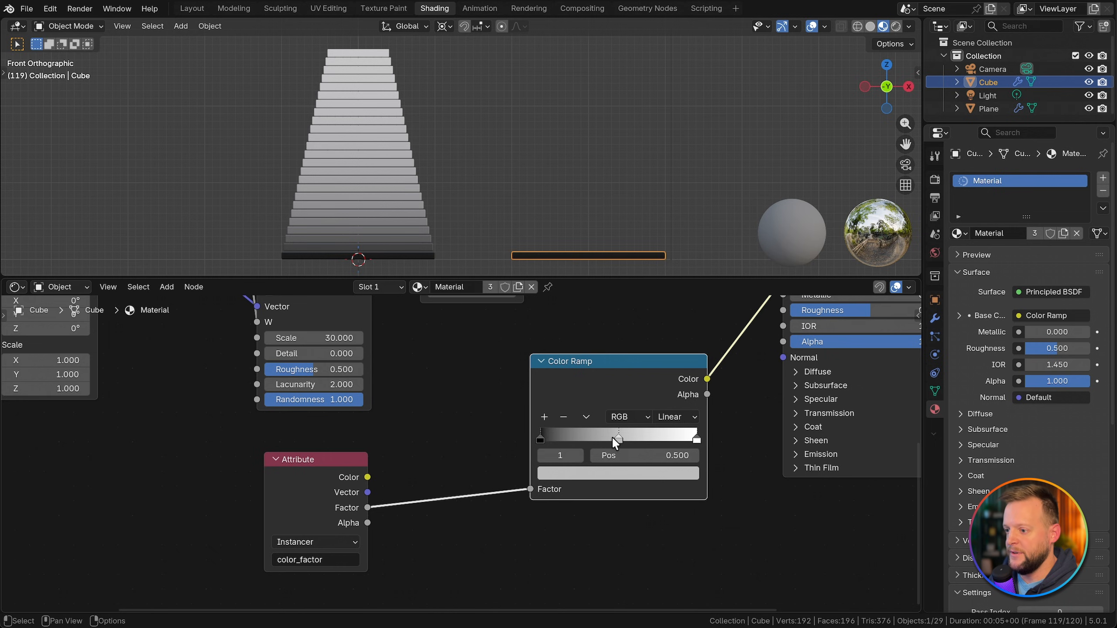
click(616, 438)
click(540, 438)
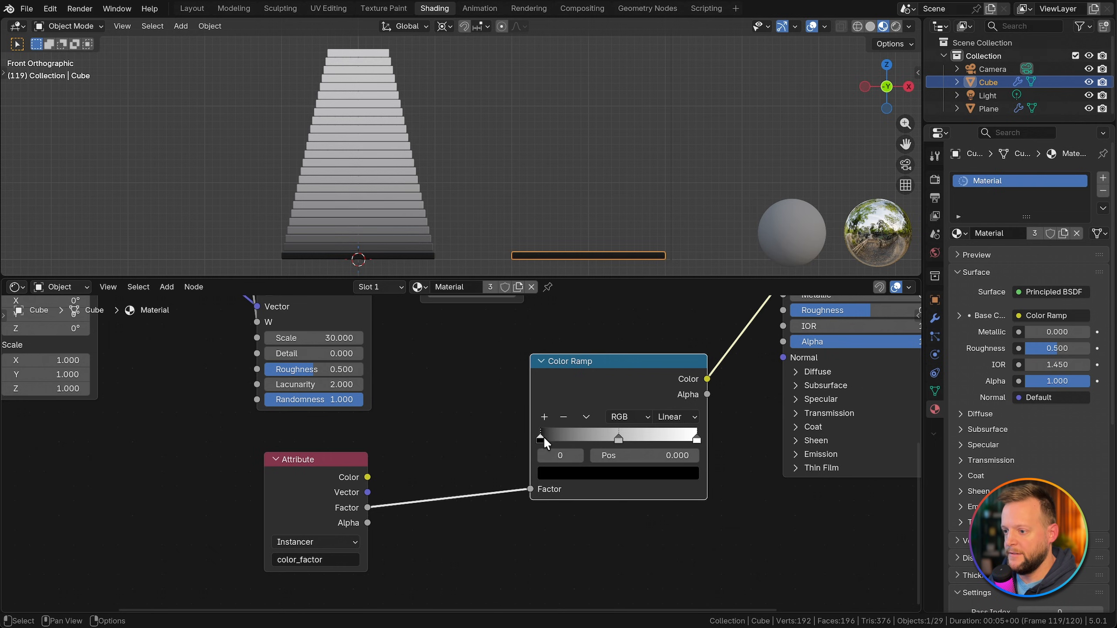
click(595, 473)
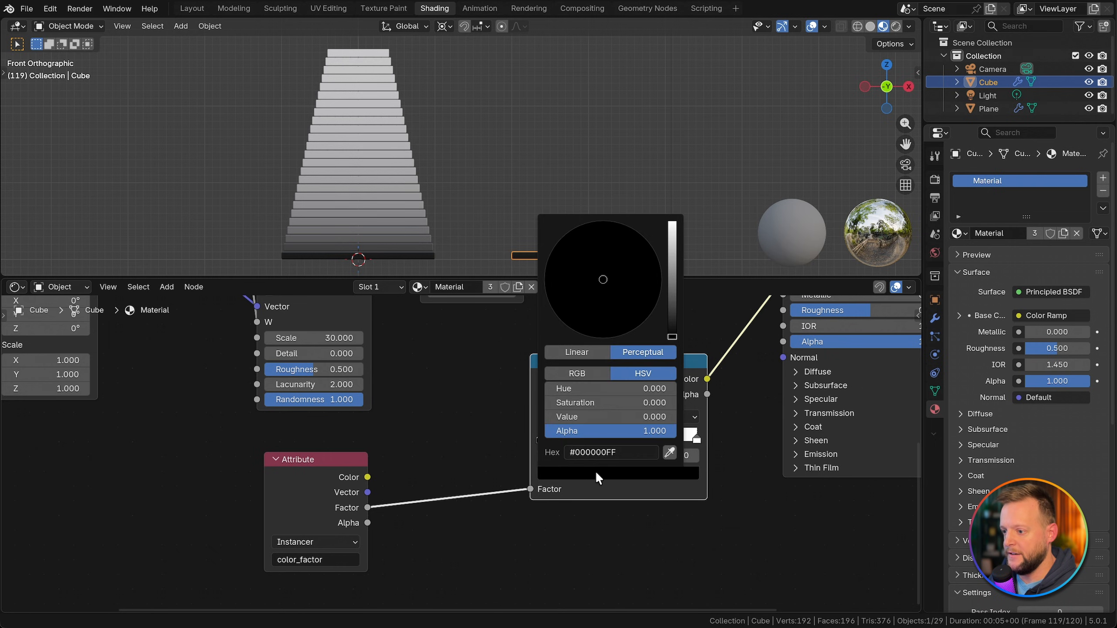
click(632, 455)
text(#0064B5FF)
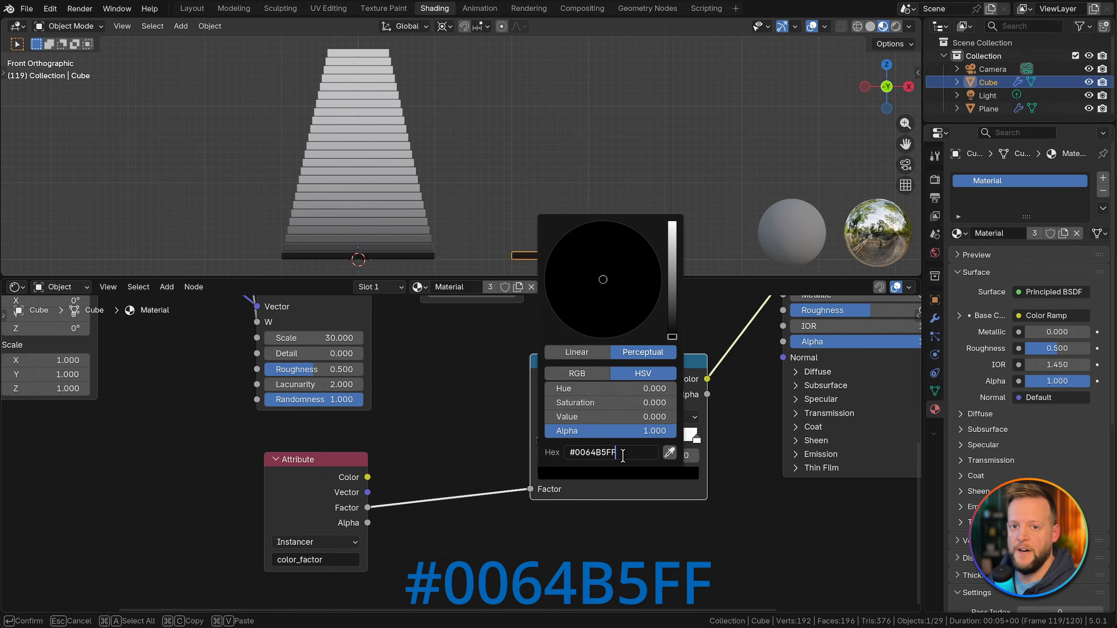
key(Return)
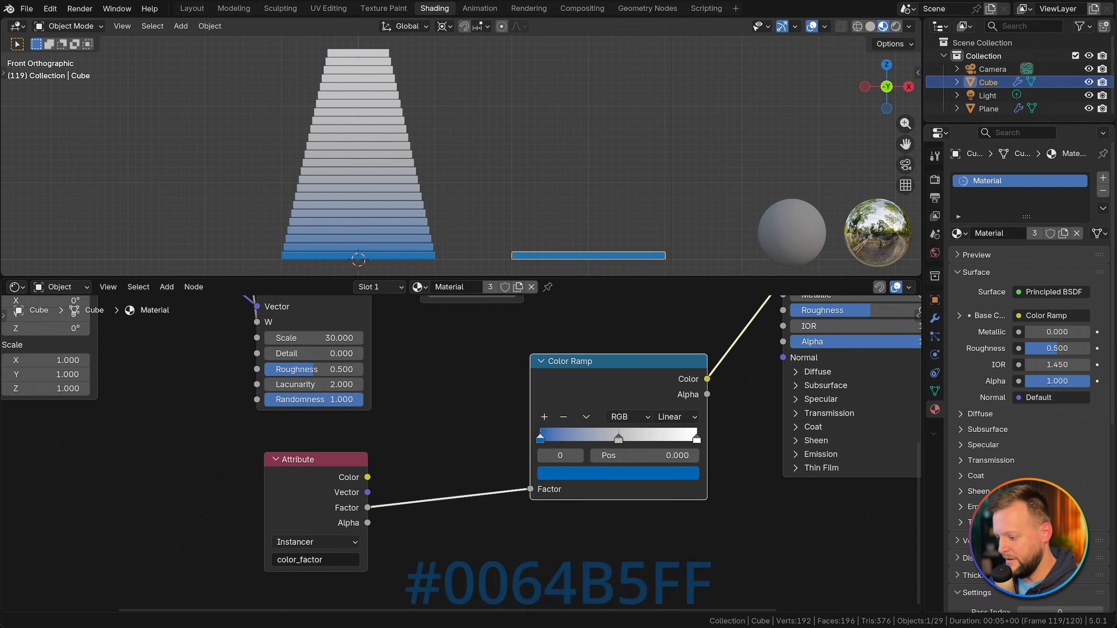
Step: Set the color of the Color Ramp's middle stop to #7B42E6FF
click(607, 476)
click(612, 454)
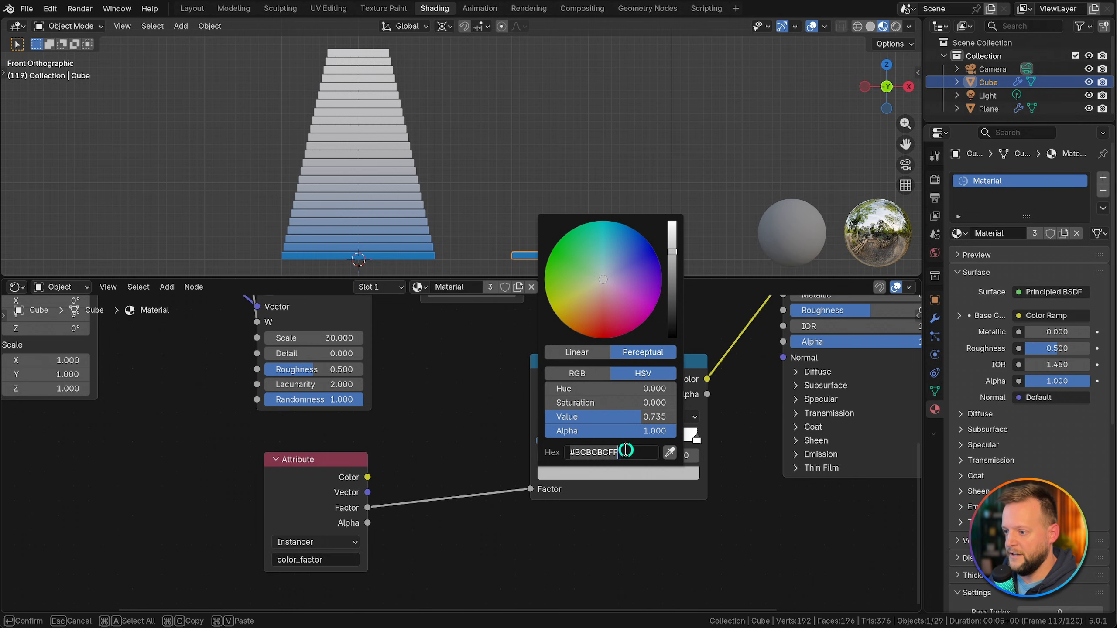
text(#7B42E6FF)
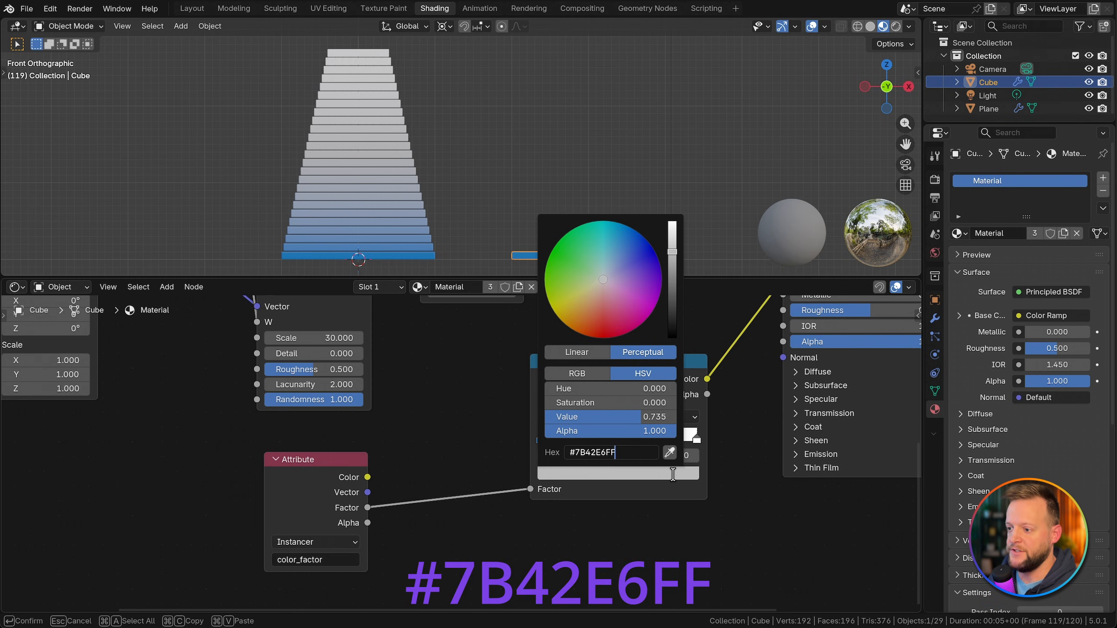
key(Return)
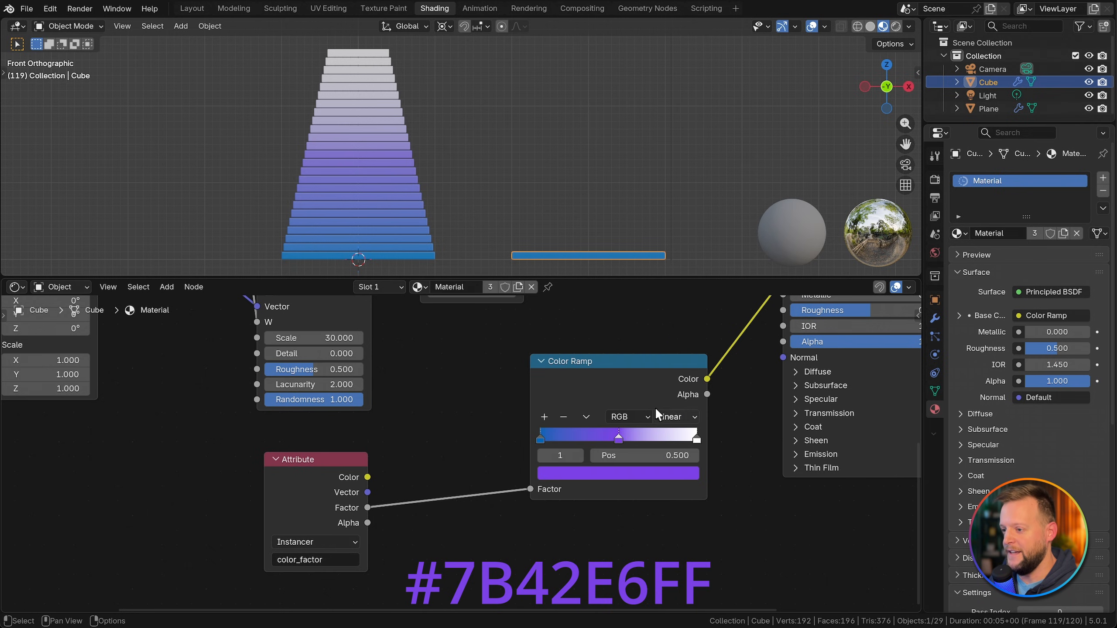
Step: Set the color of the Color Ramp's last stop, at position 1.000, to #FF8E00FF
click(696, 438)
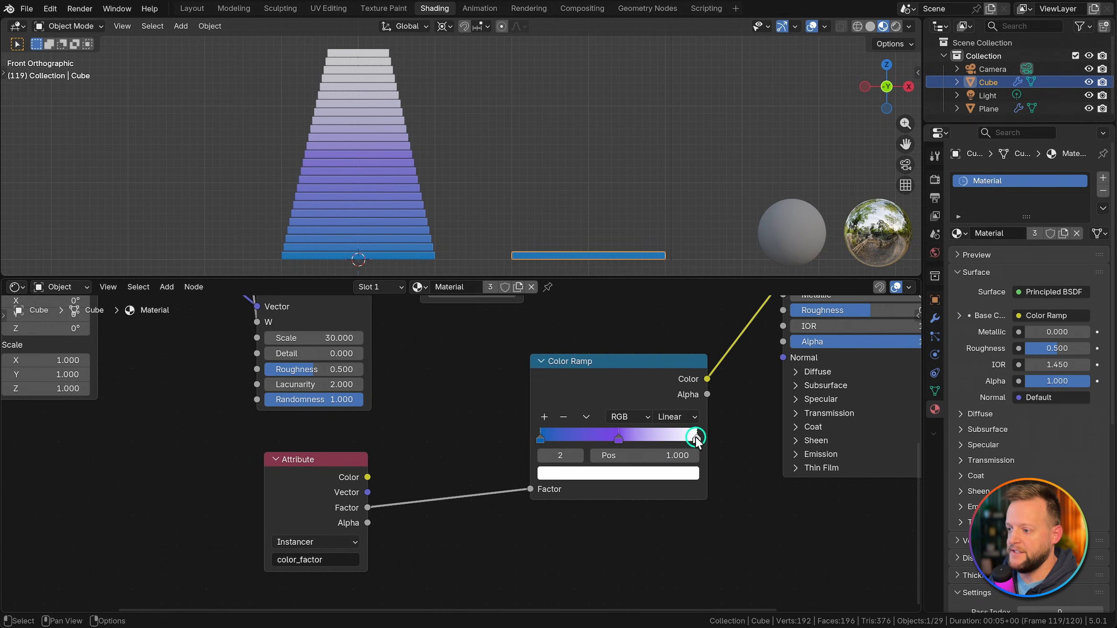
click(654, 474)
click(609, 452)
text(#FF8E00FF)
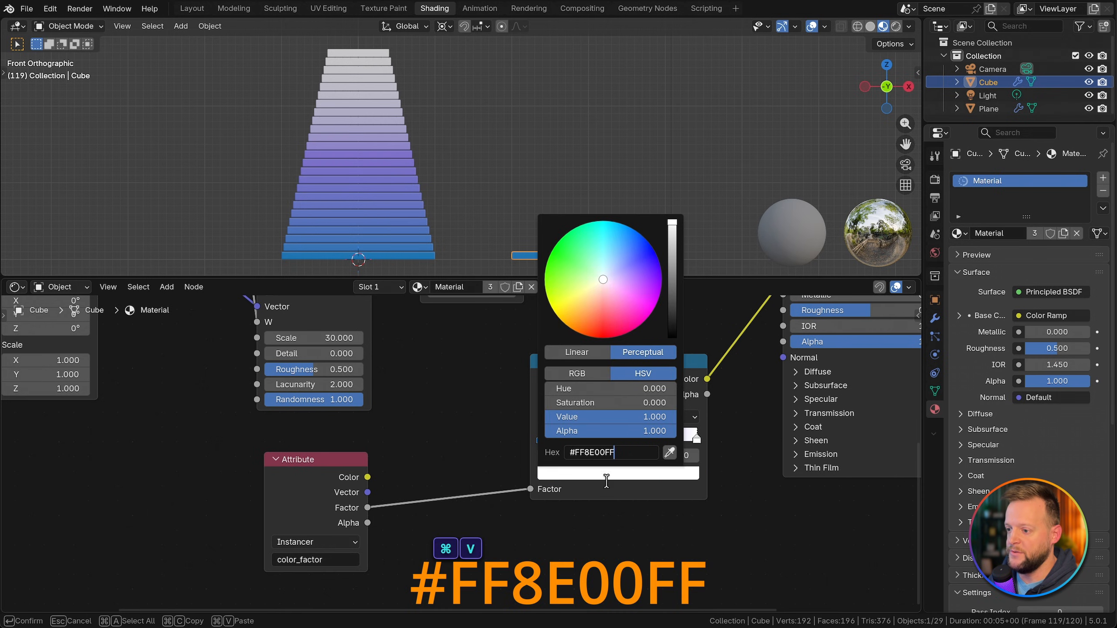
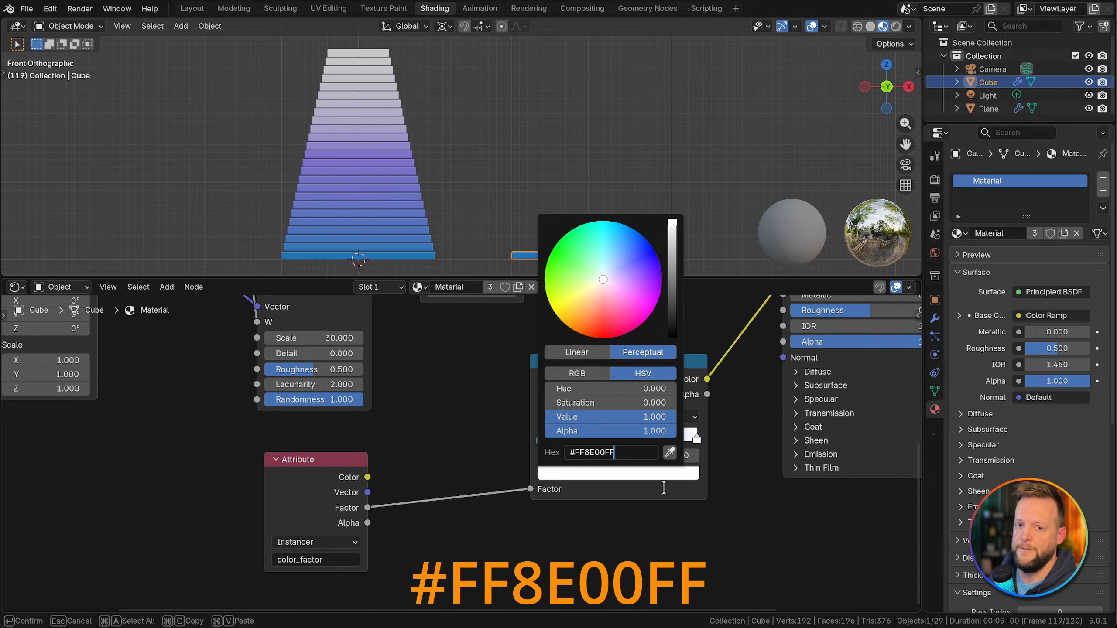
Step: Move the Color Ramp's middle stop to position 0.606, shift its first stop slightly inward, and save the file
key(Return)
middle_drag(375, 124, 353, 167)
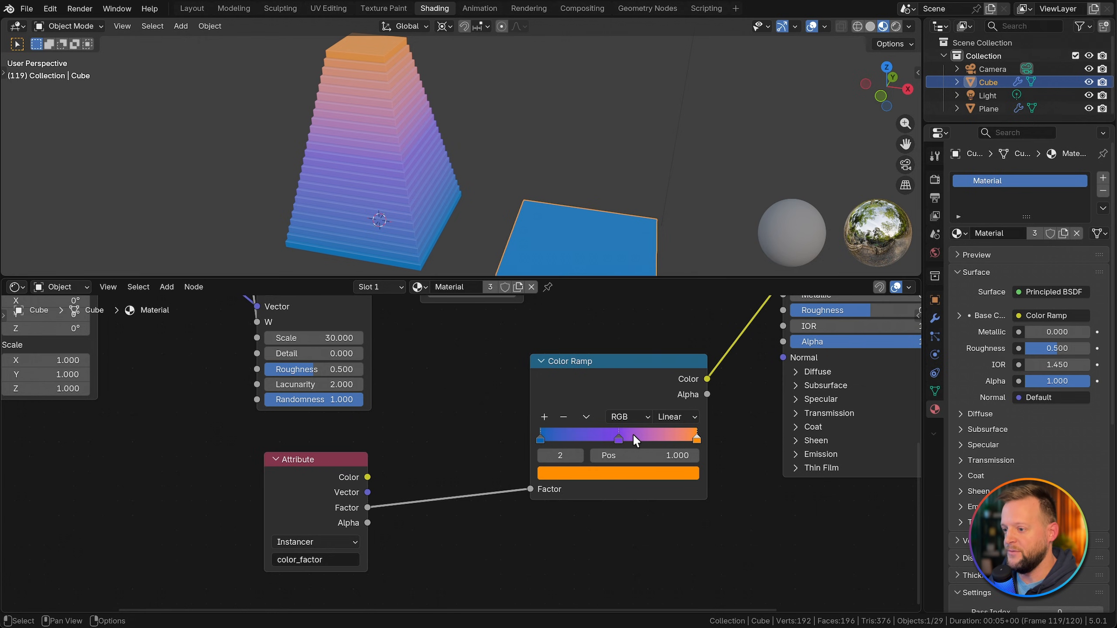
drag(542, 436, 636, 436)
key(super+s)
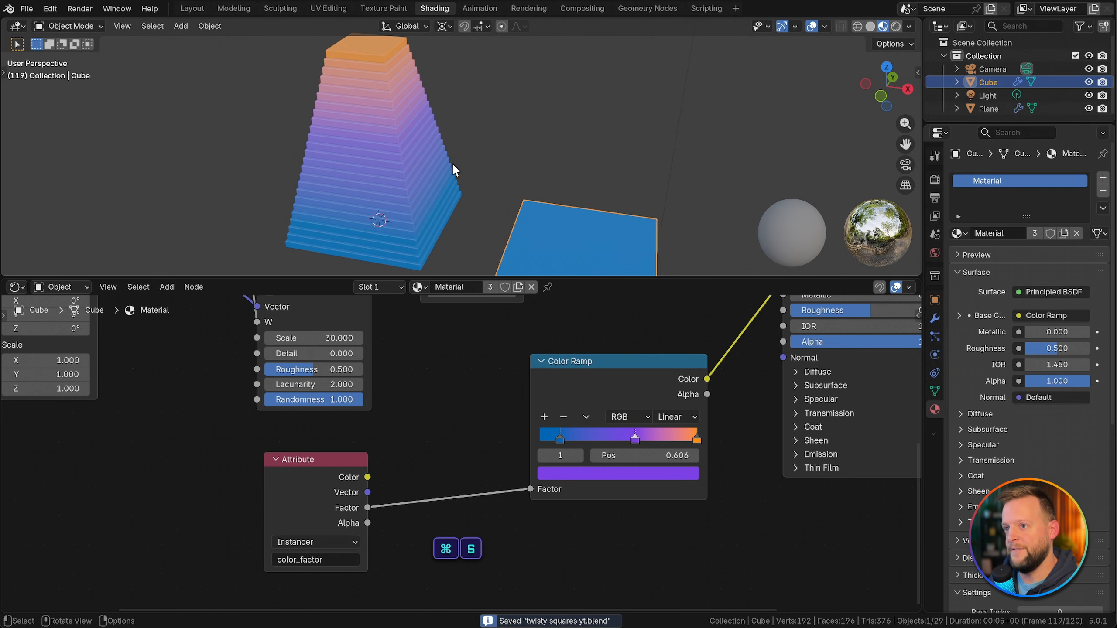
Step: Spread out the node tree by moving the Principled BSDF, Material Output, Color Ramp and Attribute nodes further right
scroll(539, 456, down, 4)
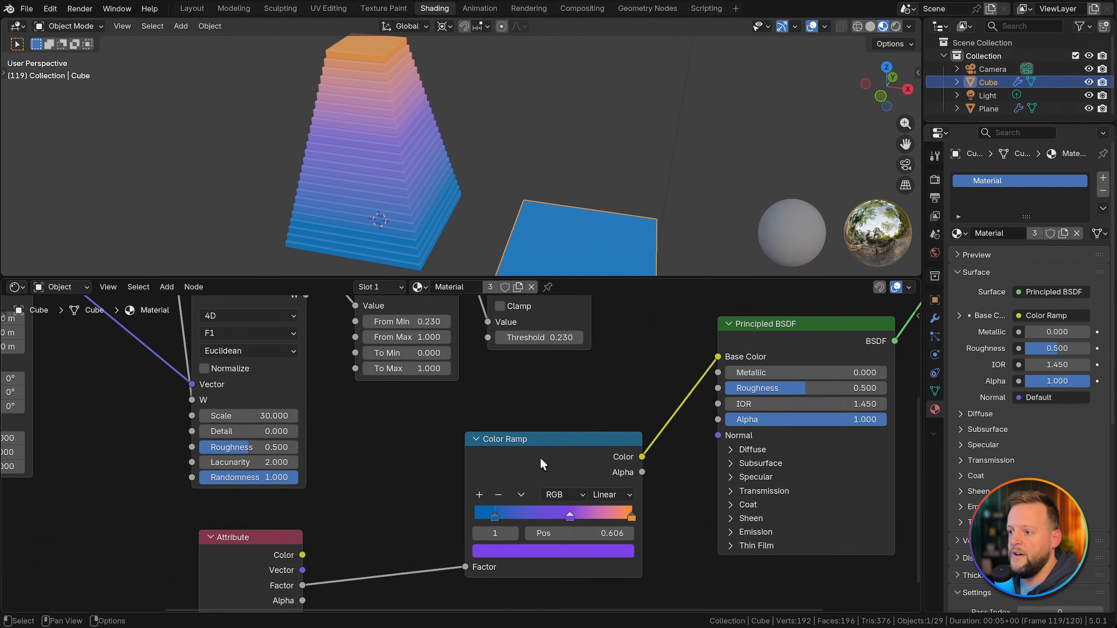
middle_drag(539, 458, 407, 465)
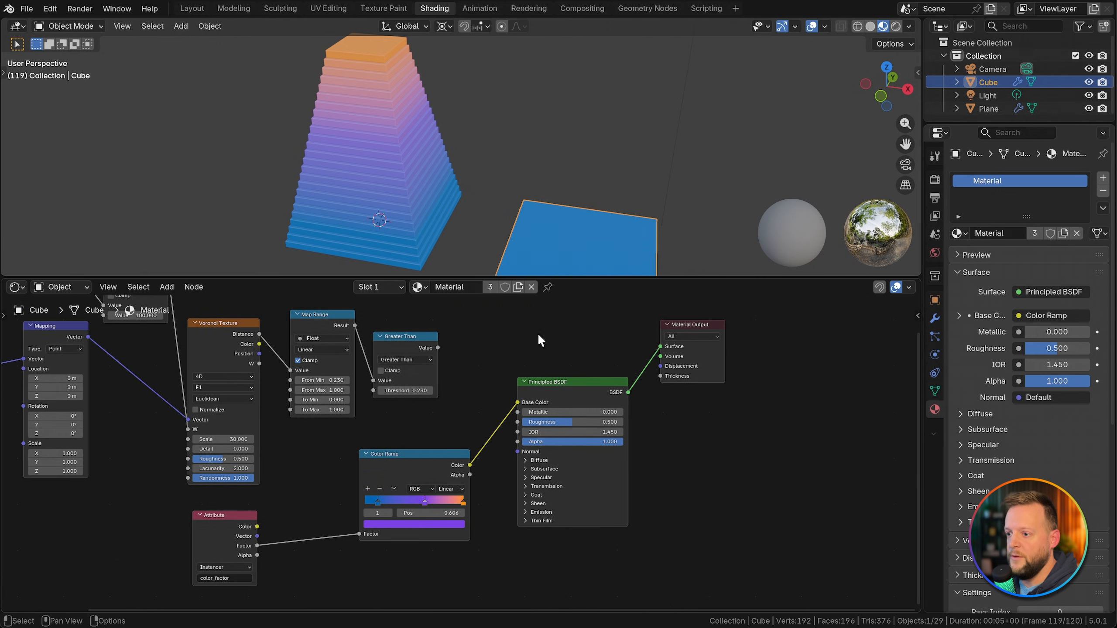
drag(539, 334, 737, 476)
key(g)
click(829, 492)
drag(422, 461, 537, 458)
drag(238, 516, 425, 492)
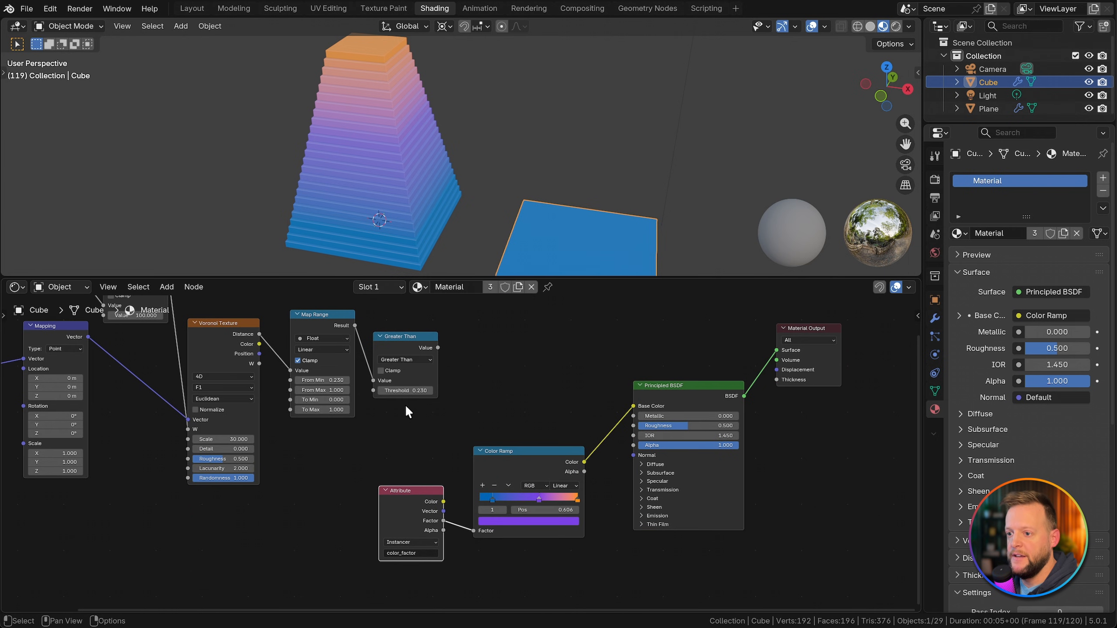
Step: Preview the Greater Than node's speckle mask directly through the Material Output
ctrl+shift+click(413, 343)
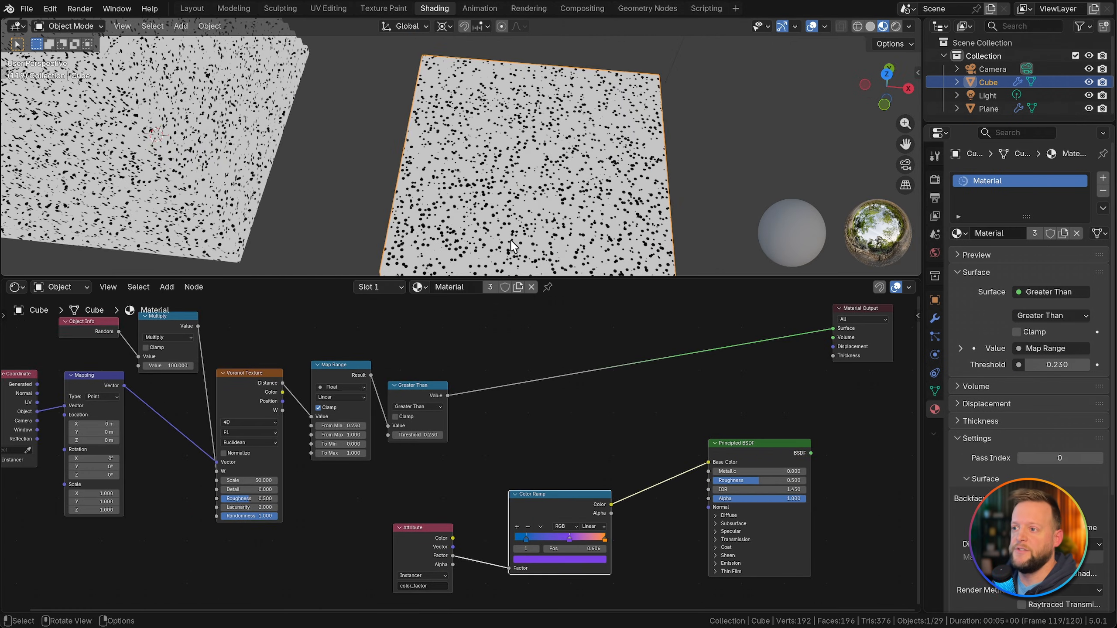
scroll(534, 457, up, 2)
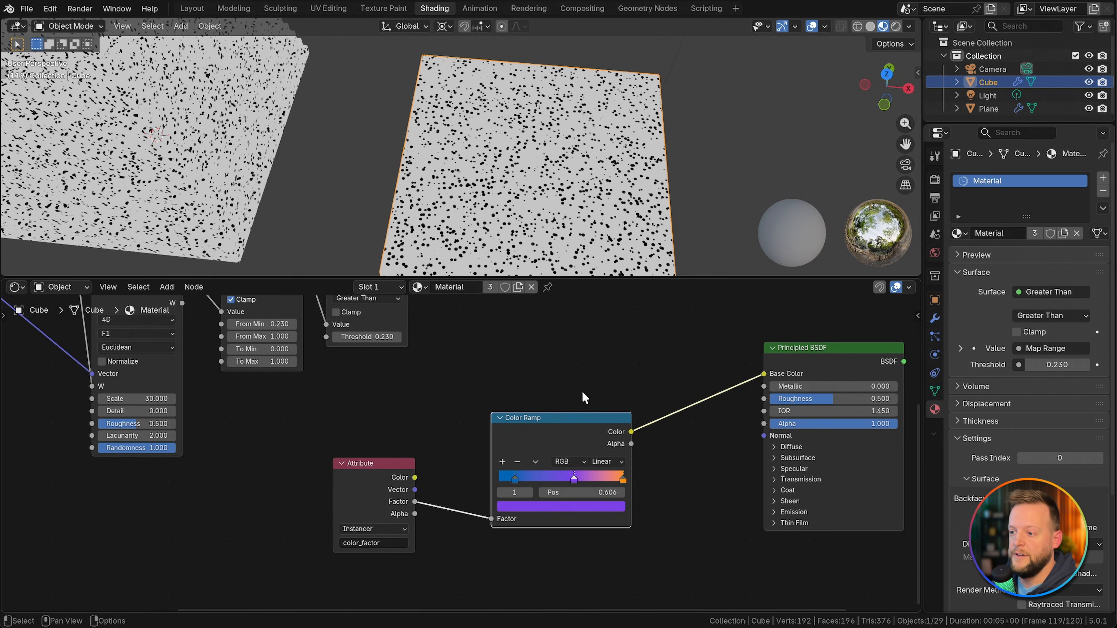
middle_drag(580, 365, 569, 435)
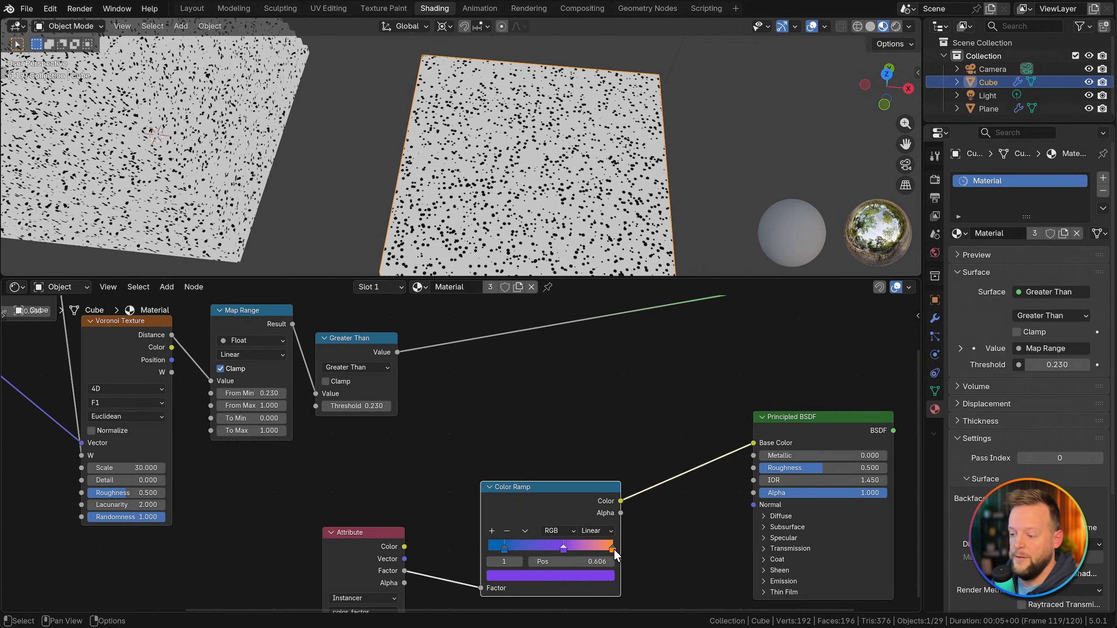
Step: Duplicate the Color Ramp above the original and feed the copy from the Attribute's Factor output
scroll(544, 465, down, 1)
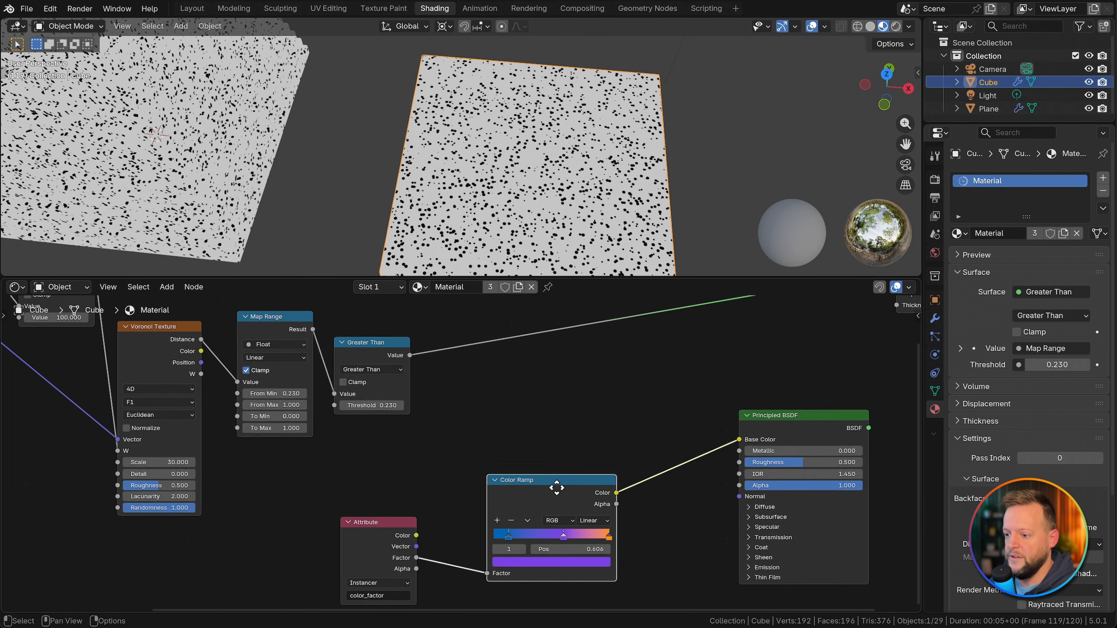
key(shift+d)
click(558, 368)
mouse_move(391, 521)
mouse_down()
mouse_move(340, 522)
mouse_move(383, 521)
mouse_up()
drag(483, 443, 489, 444)
Step: Insert an Invert Color node between the Attribute's Factor output and the upper Color Ramp
key(shift+a)
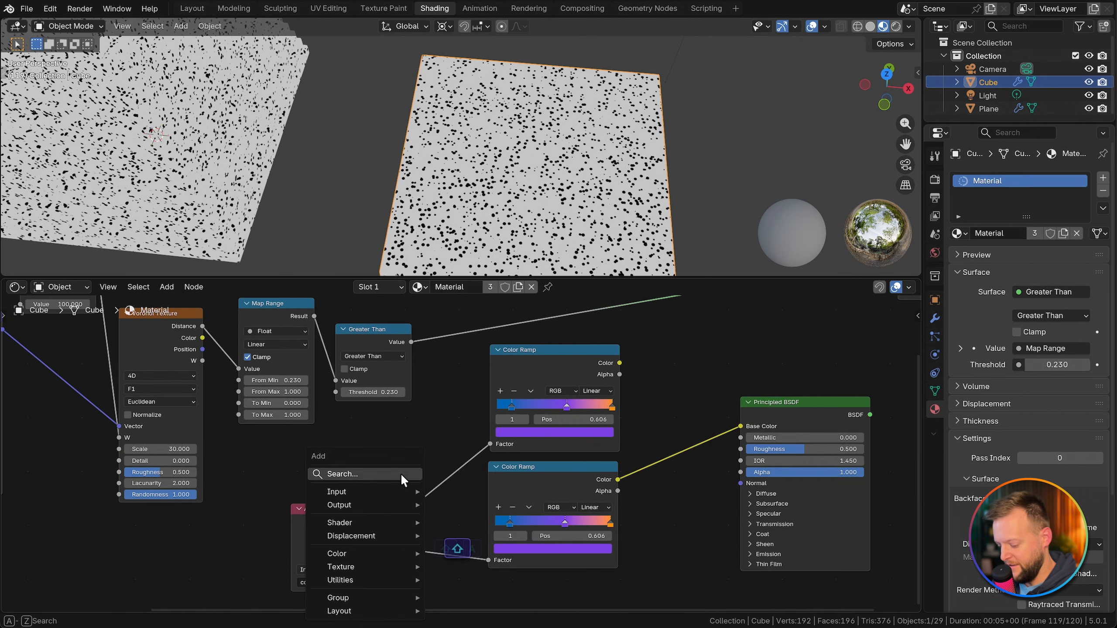
text(invert)
key(Return)
click(398, 474)
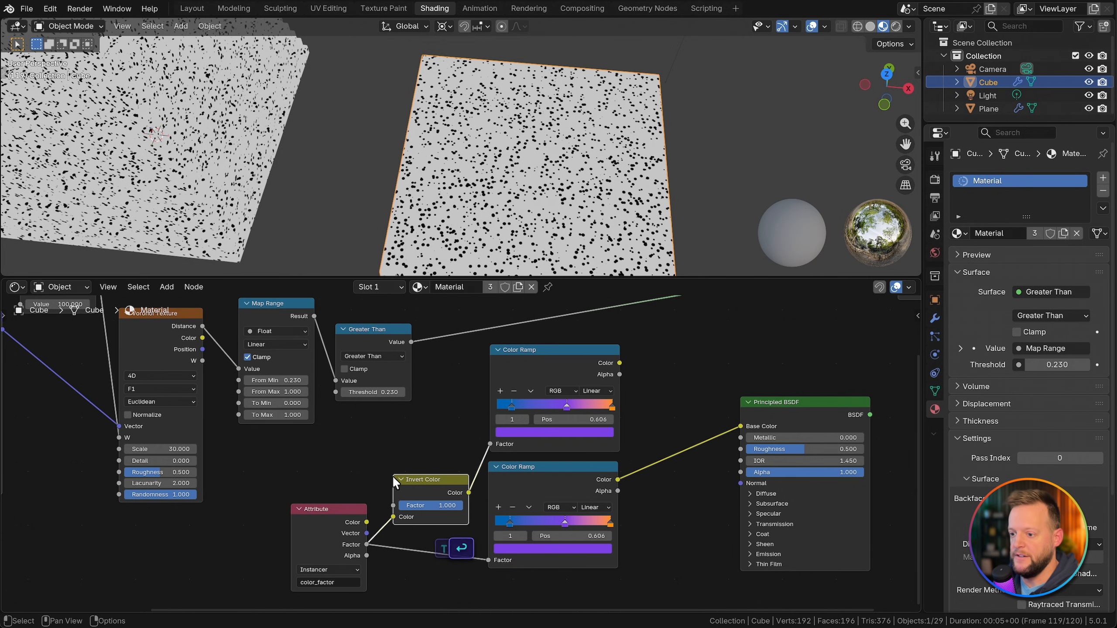
middle_drag(409, 487, 323, 531)
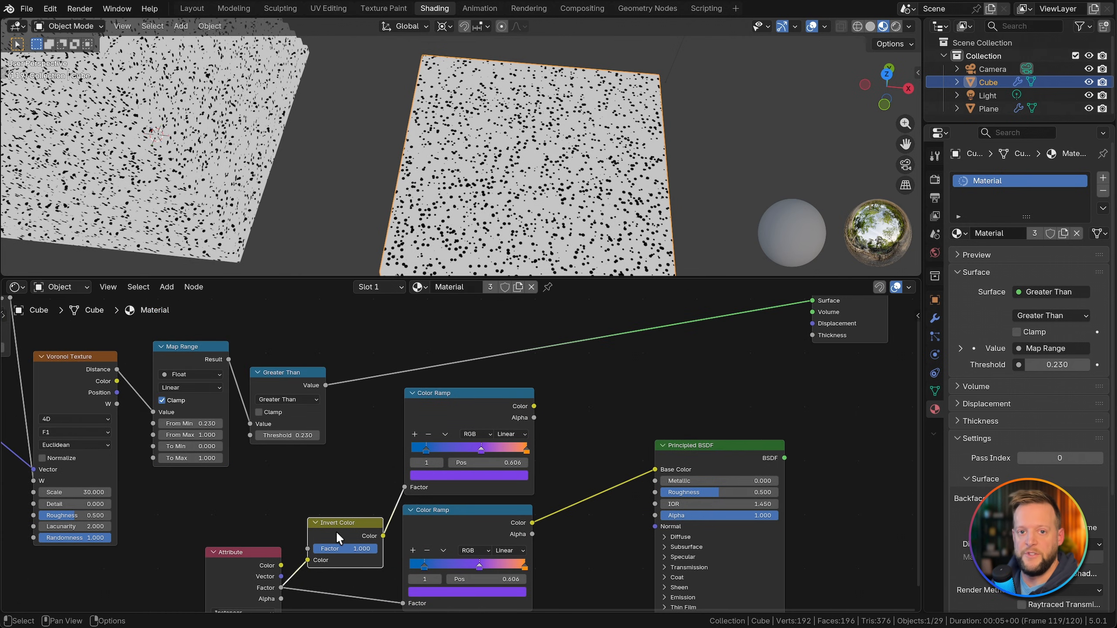
Step: Add a Mix Color node, connecting the upper Color Ramp to input A and the lower Color Ramp to input B
middle_drag(685, 458, 723, 473)
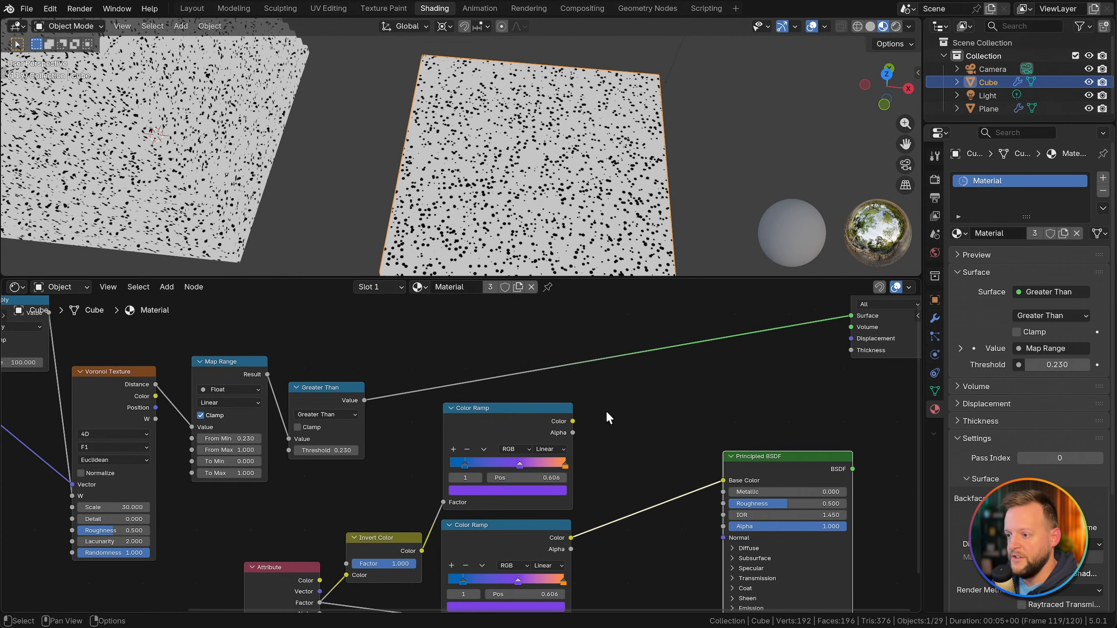
key(shift+a)
text(mixc)
key(Return)
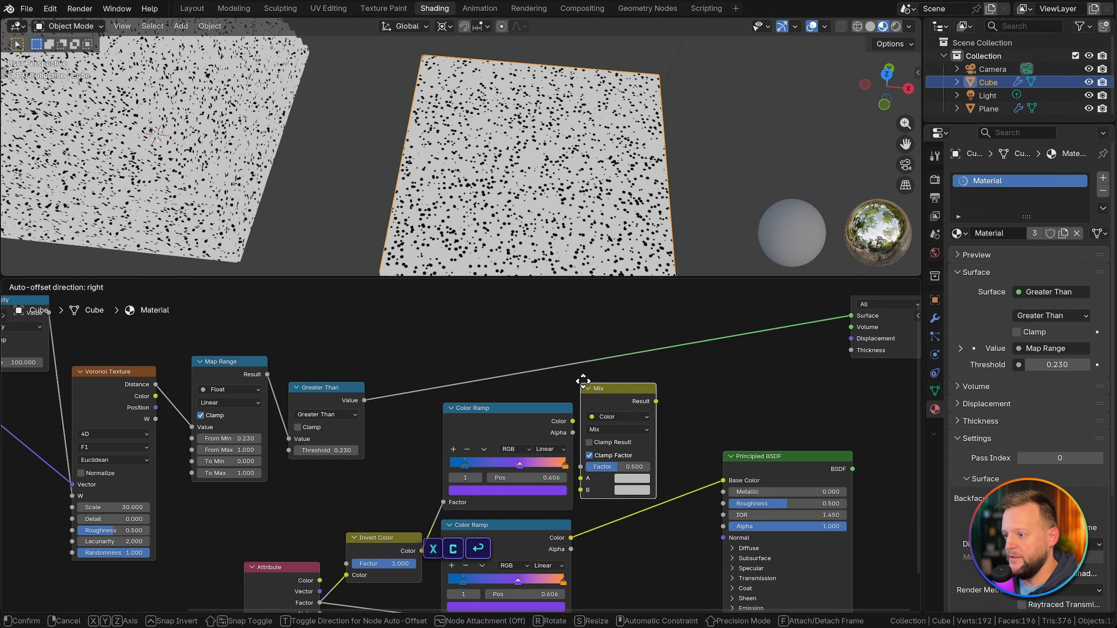
click(623, 366)
drag(572, 421, 624, 463)
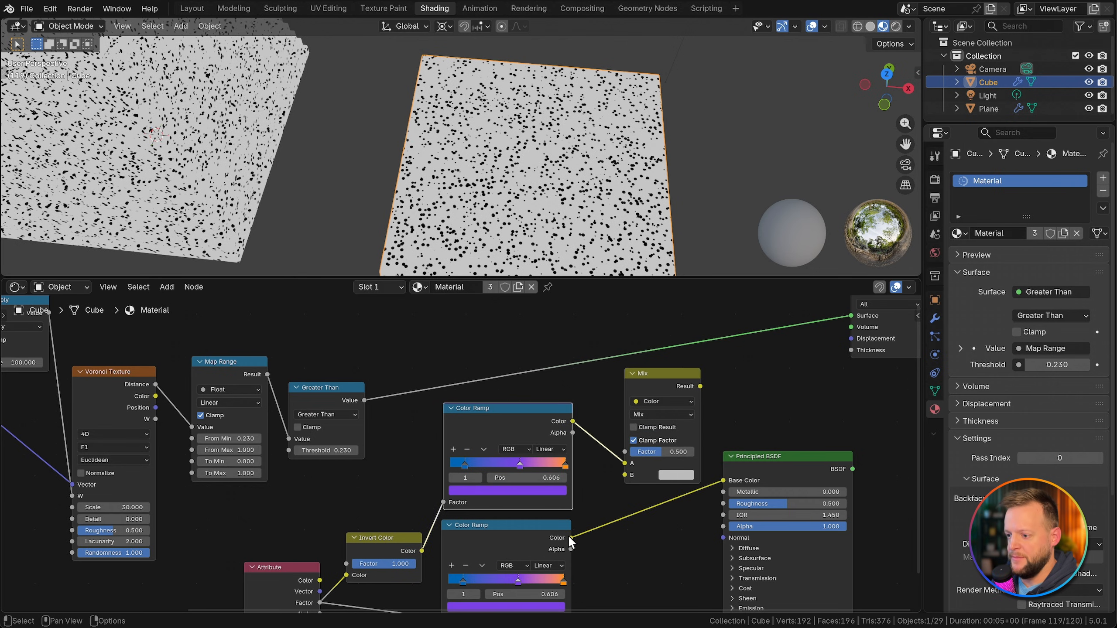
drag(571, 537, 625, 475)
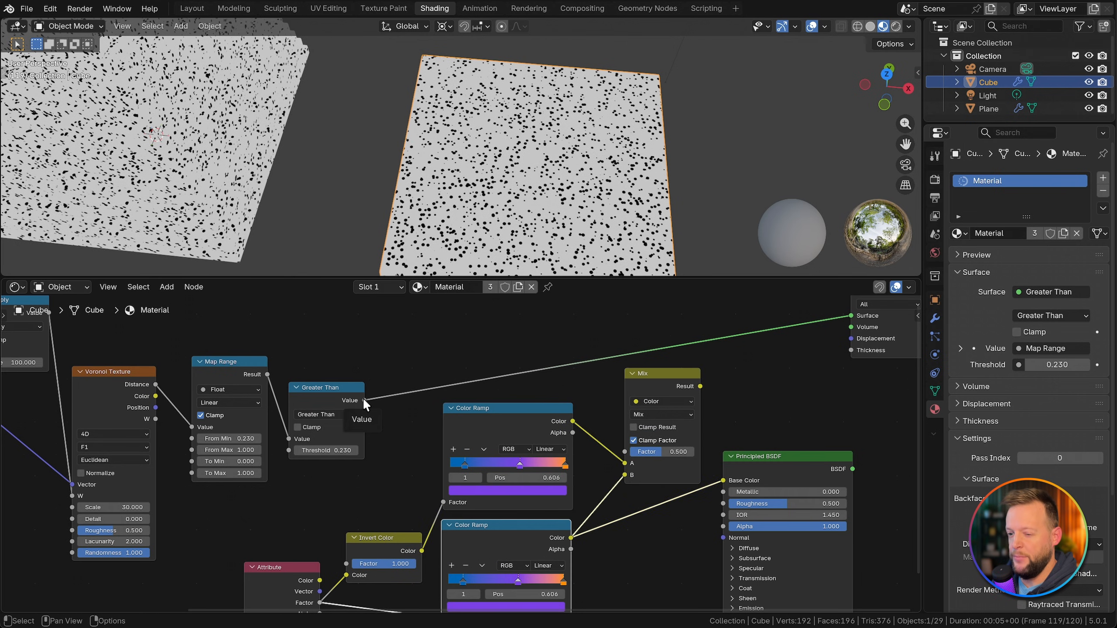
Step: Connect Greater Than's Value to the Mix Factor, and route the Mix Result through the Principled BSDF's Base Color to the Material Output
drag(364, 400, 624, 451)
drag(700, 386, 782, 449)
ctrl+shift+click(781, 447)
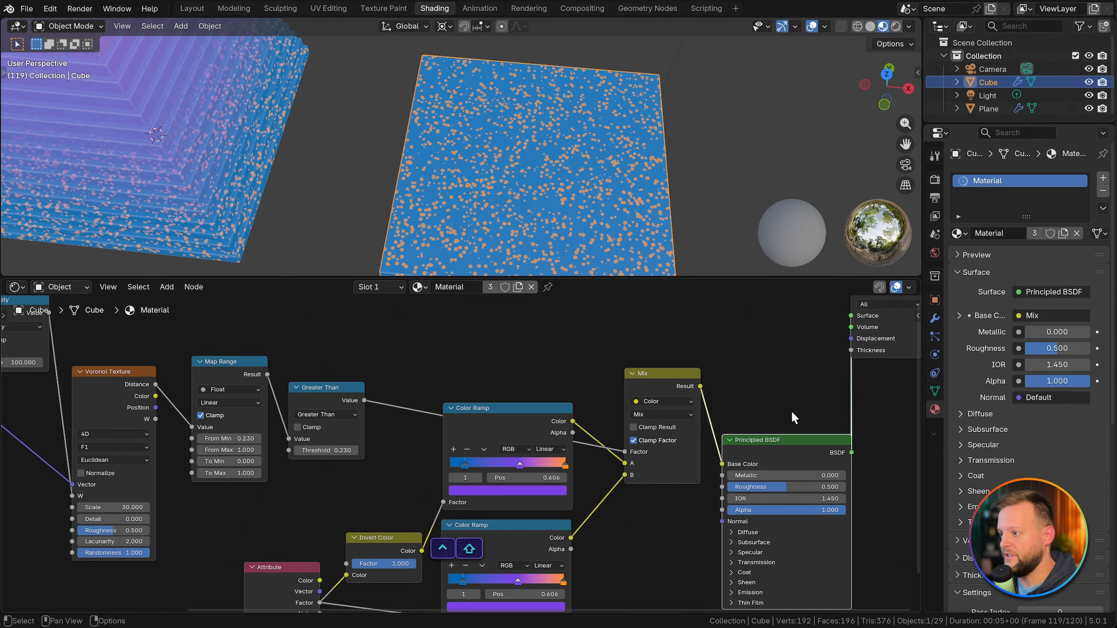
Step: Examine the contrasting speckle colors on the flat slab and along the tapered stack from top to base
key(Home)
drag(700, 391, 785, 412)
scroll(492, 216, up, 3)
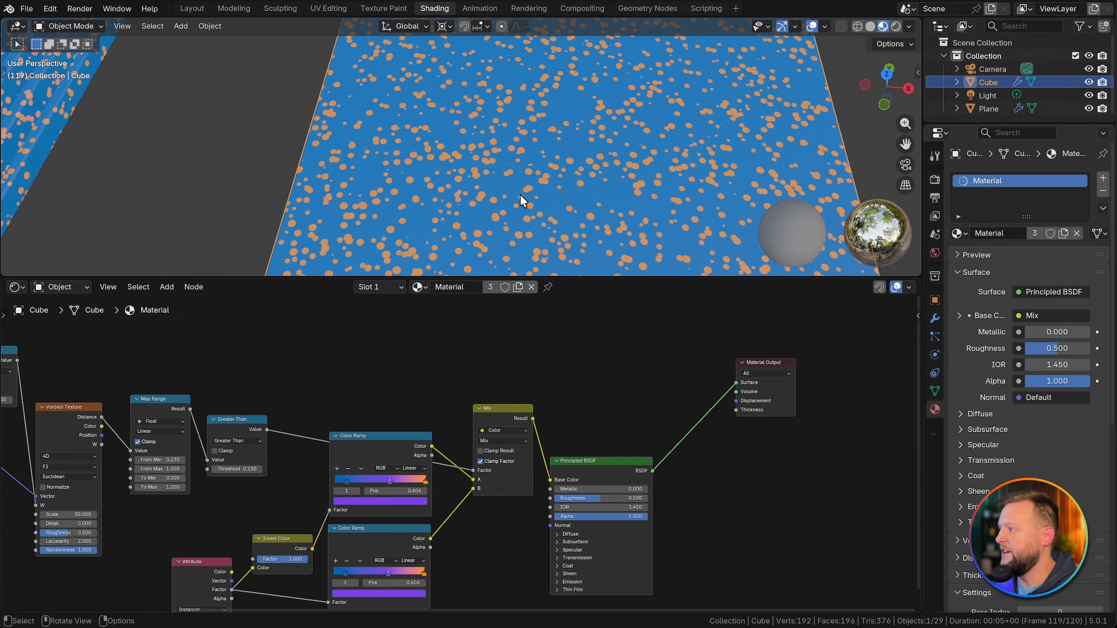
scroll(414, 203, down, 6)
shift+middle_drag(413, 203, 466, 217)
scroll(411, 89, up, 3)
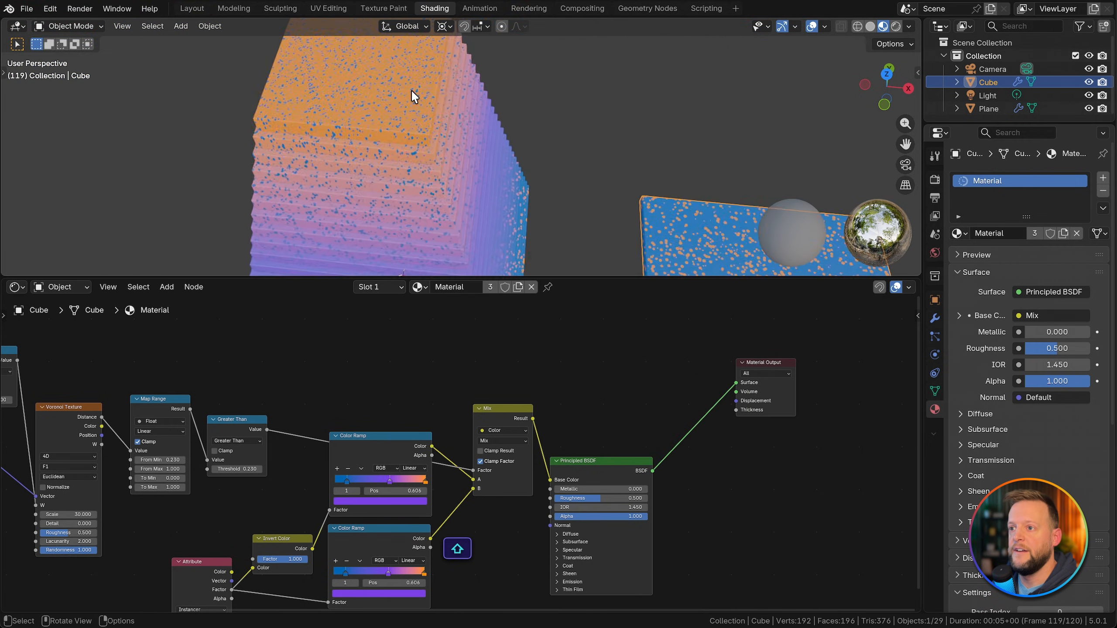
scroll(411, 89, up, 2)
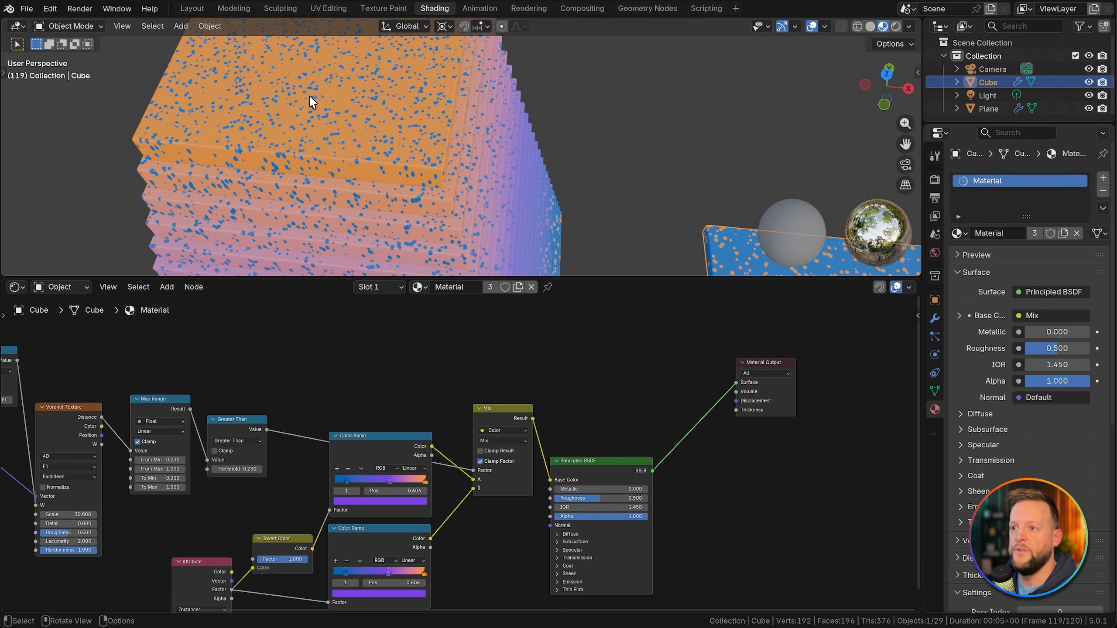
middle_drag(383, 200, 421, 169)
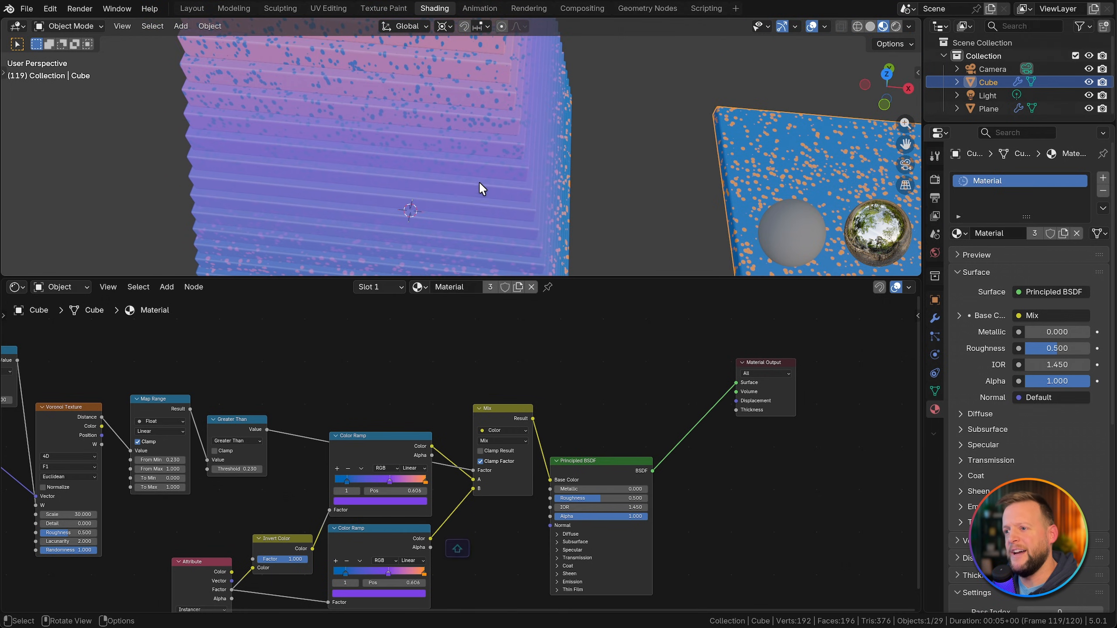
middle_drag(481, 187, 445, 153)
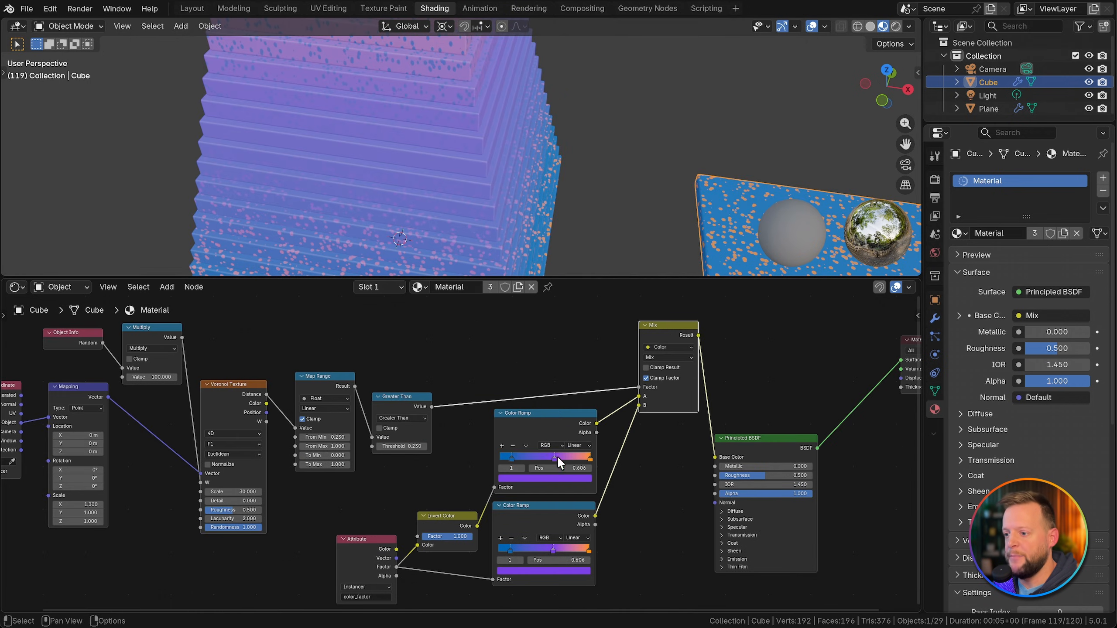
Step: Darken the lower Color Ramp's middle stop to #4A2789FF, check the whole stack, and save the file
scroll(549, 505, up, 2)
middle_drag(548, 505, 551, 475)
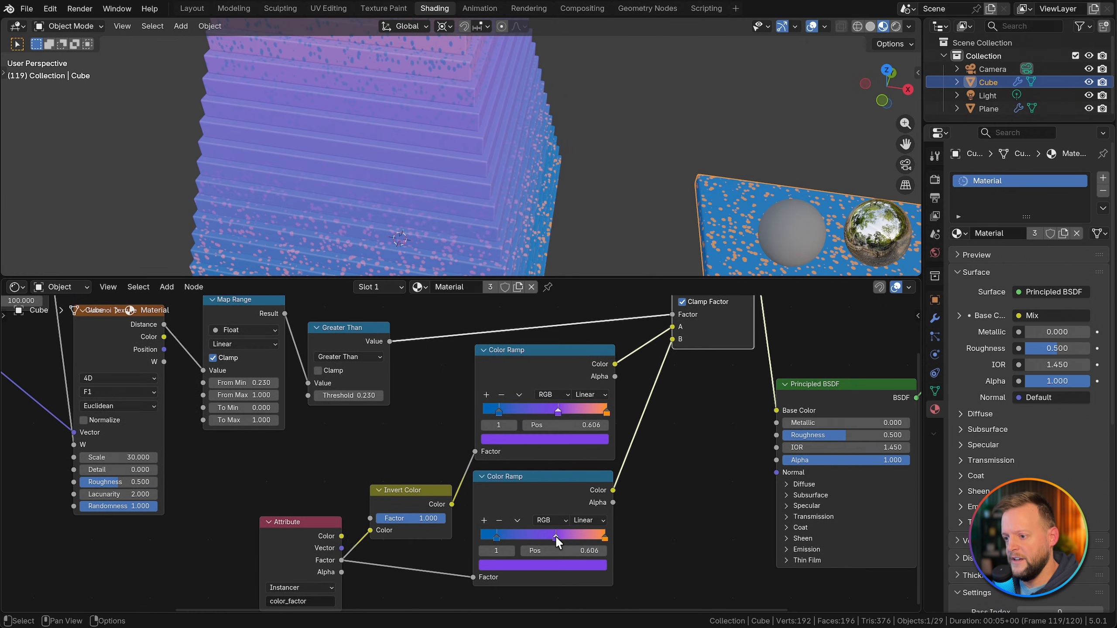
click(552, 564)
drag(584, 396, 584, 408)
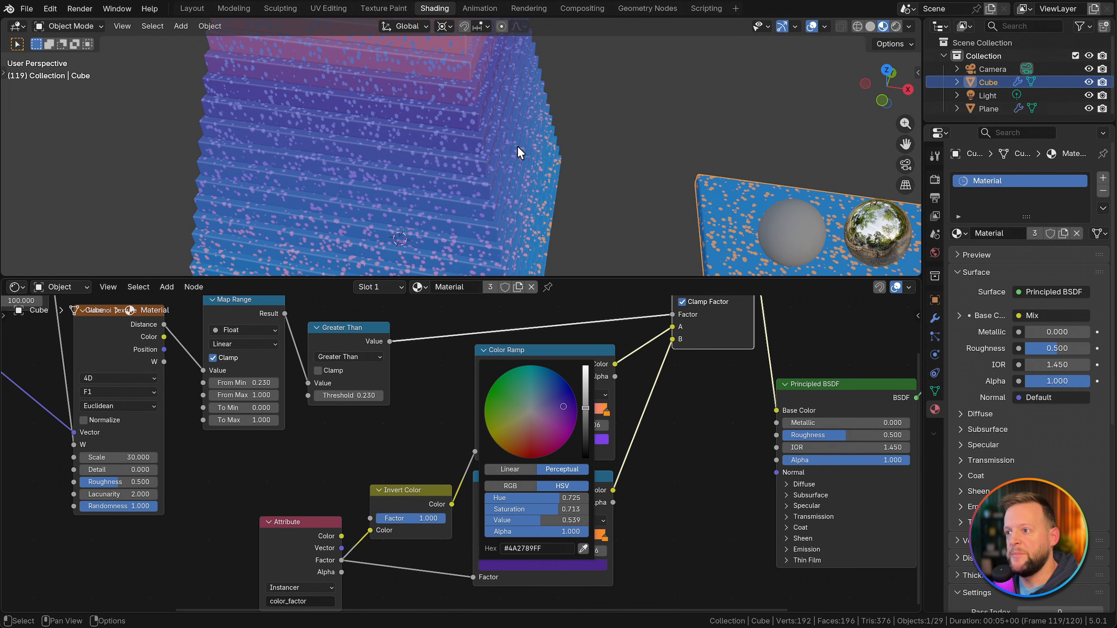
scroll(517, 145, down, 1)
middle_drag(516, 145, 490, 119)
shift+middle_drag(383, 72, 442, 179)
key(super+s)
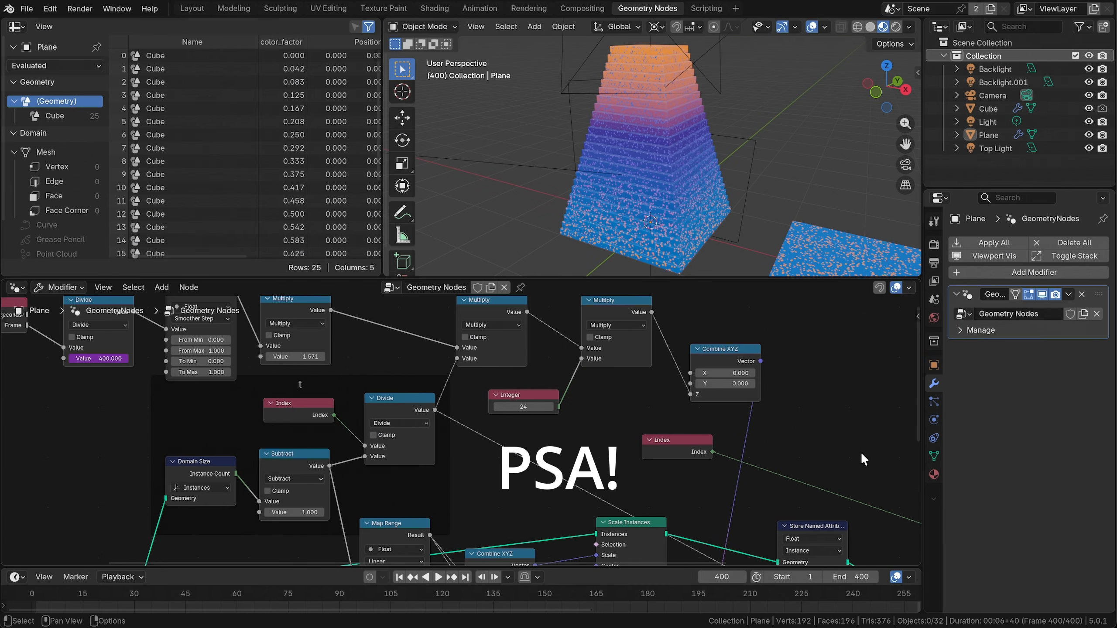
Step: Jump repeatedly between the first frame and frame 400 to compare the start and end of the loop
key(shift+Left)
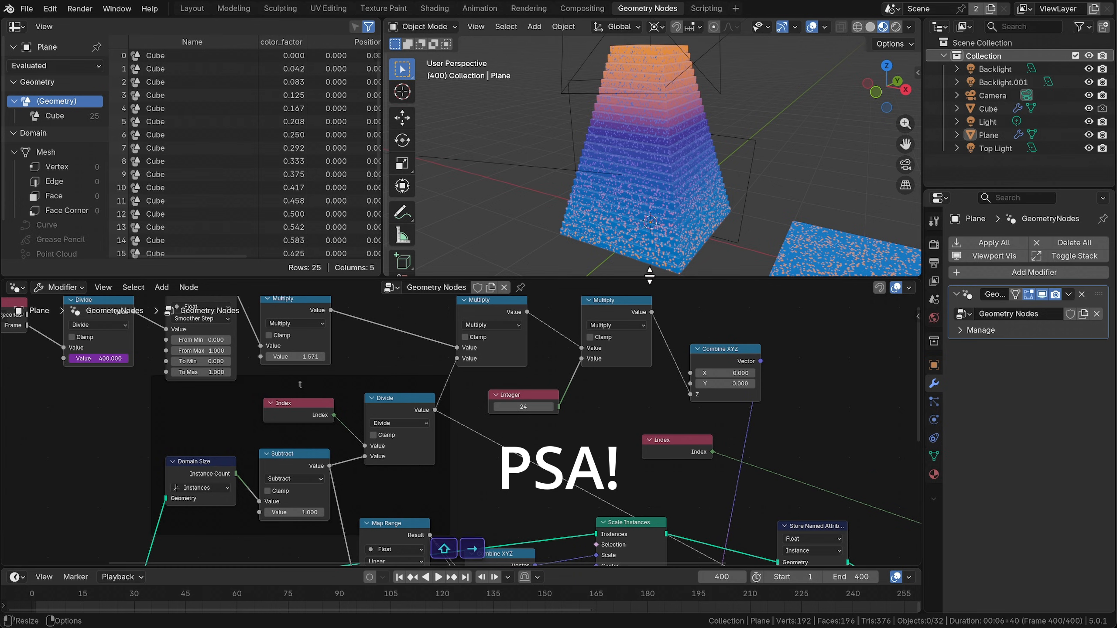
key(shift+Right)
scroll(654, 190, up, 1)
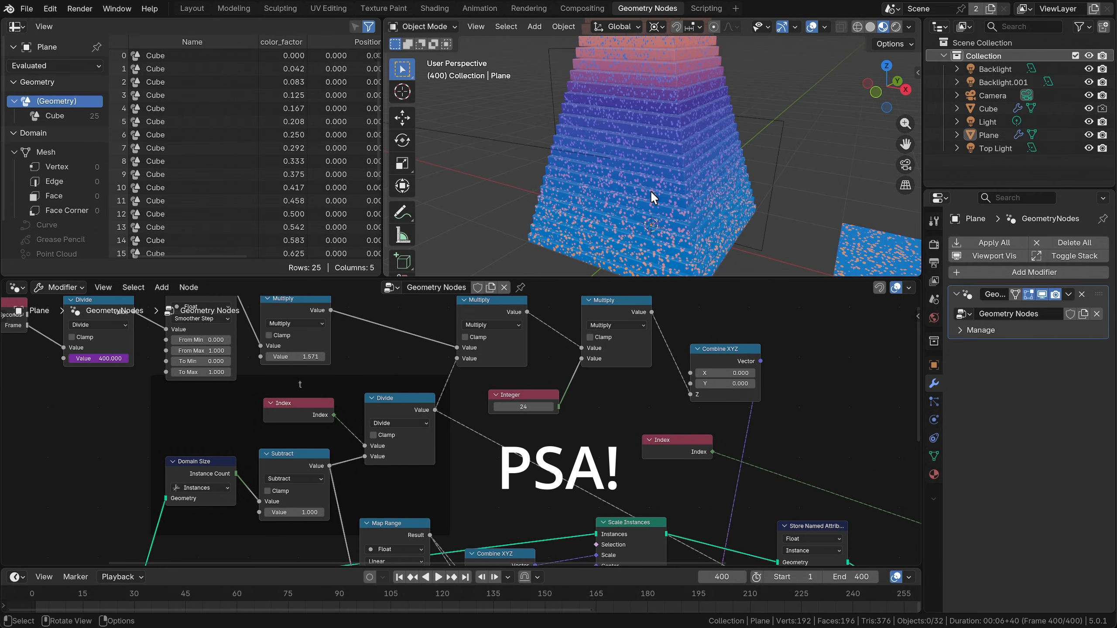
key(shift+Left)
key(shift+Right)
key(shift+Left)
key(shift+Right)
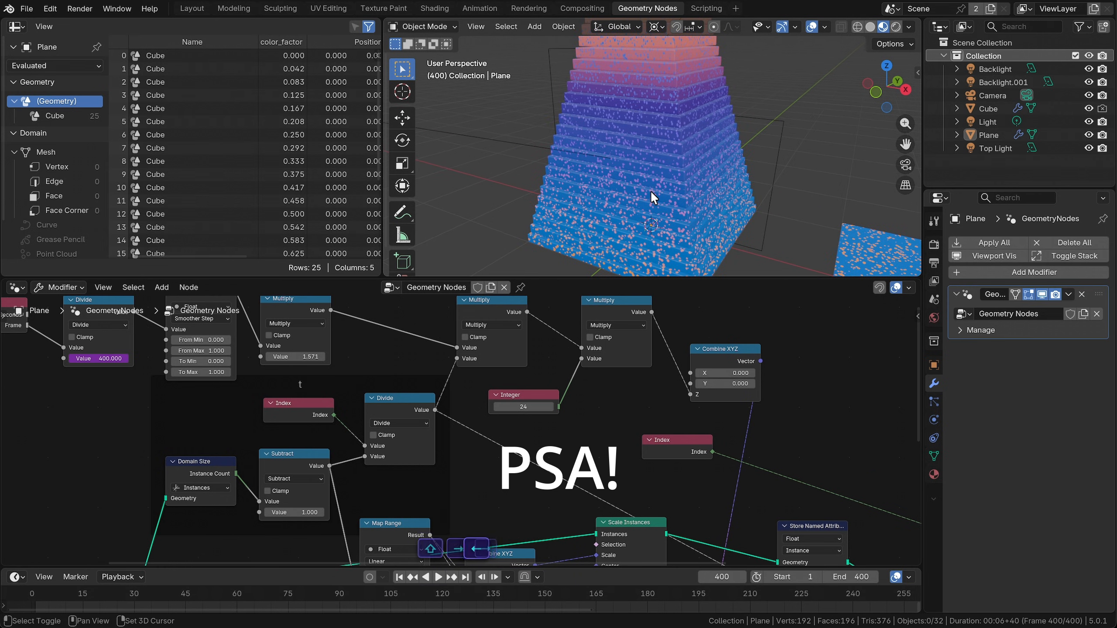
key(shift+Left)
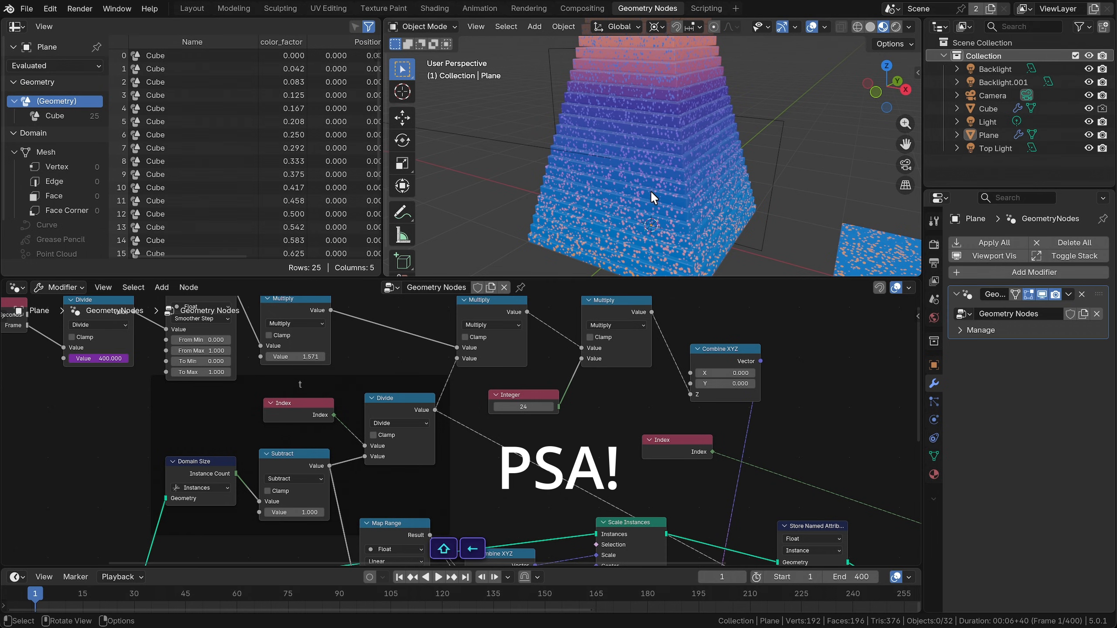
key(shift+Right)
key(shift+Left)
key(shift+Right)
key(shift+Left)
key(shift+Right)
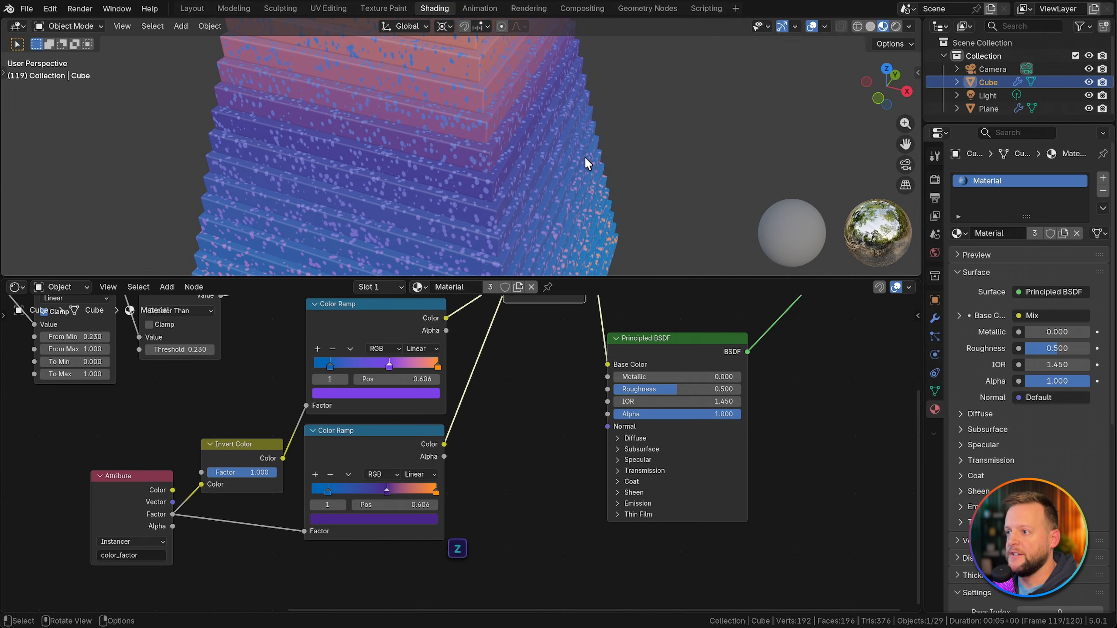
Step: Switch the viewport to Rendered shading, lit by the preview HDRI instead of the scene world
click(650, 142)
key(z)
click(721, 101)
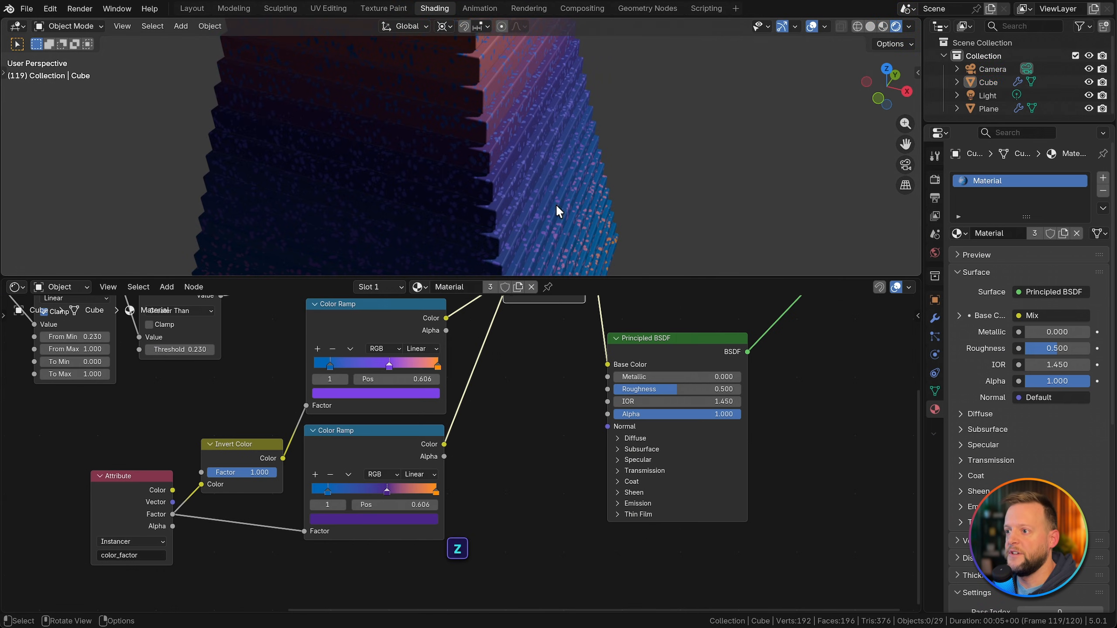
click(909, 25)
click(879, 91)
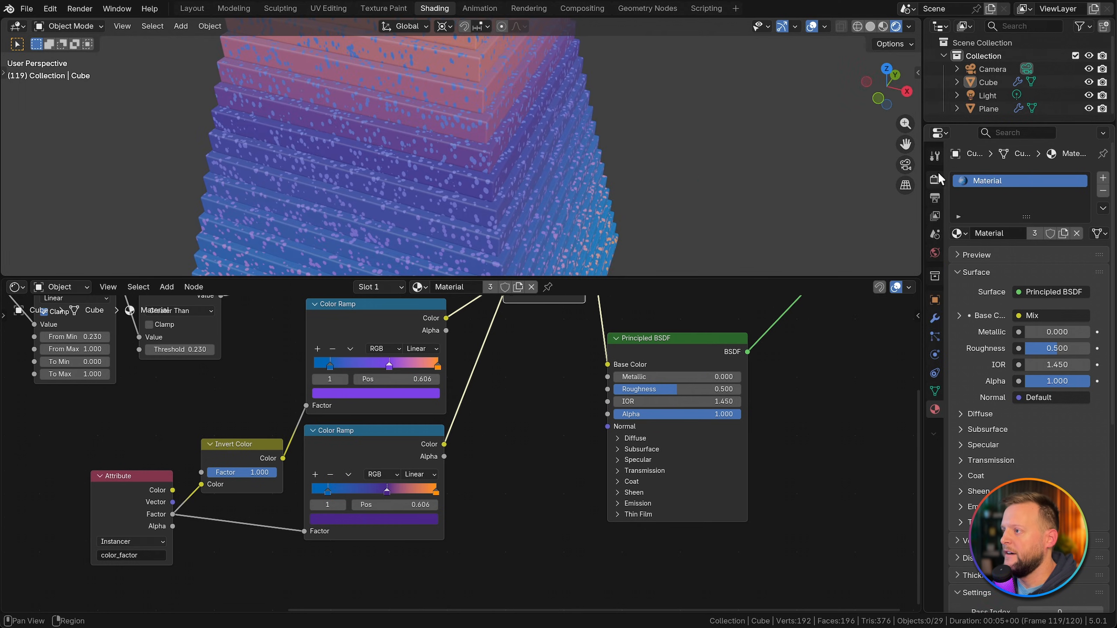
Step: Set the render engine to Cycles and save the file
click(936, 179)
click(1034, 178)
click(1038, 216)
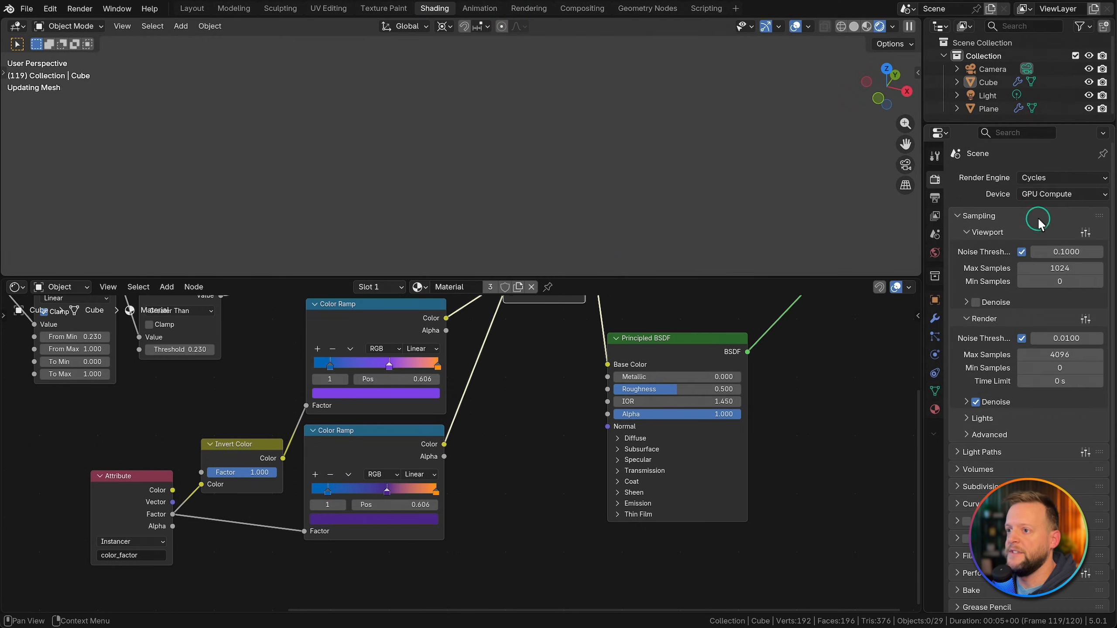
key(super+s)
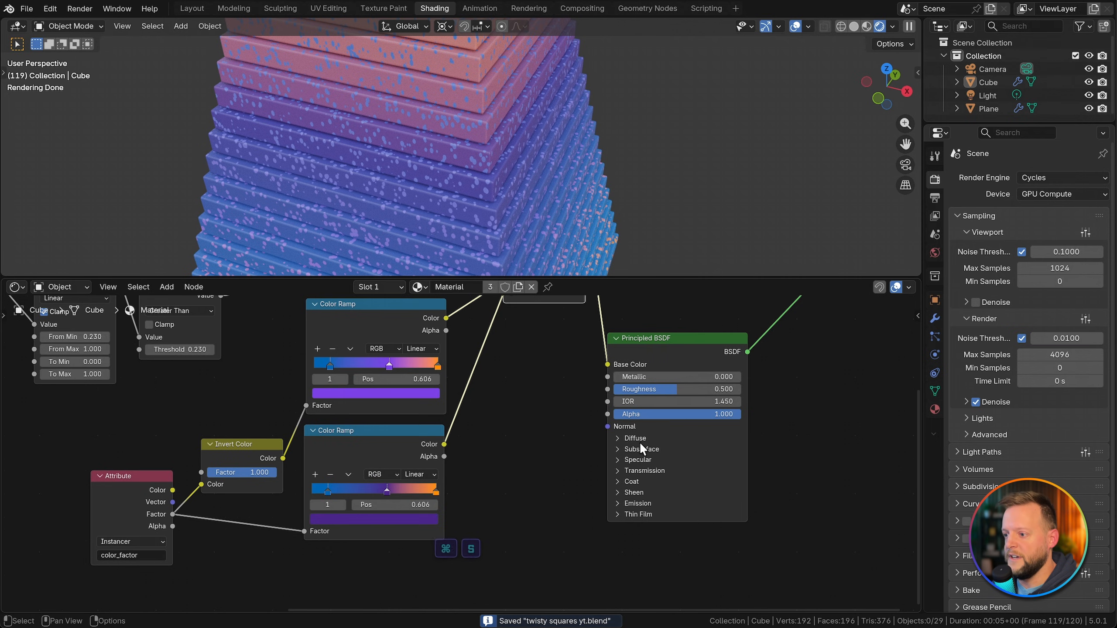
Step: Set the Principled BSDF's Subsurface Weight to 1, feed its Radius from the upper Color Ramp's Color, and save the file
click(642, 448)
scroll(642, 449, up, 2)
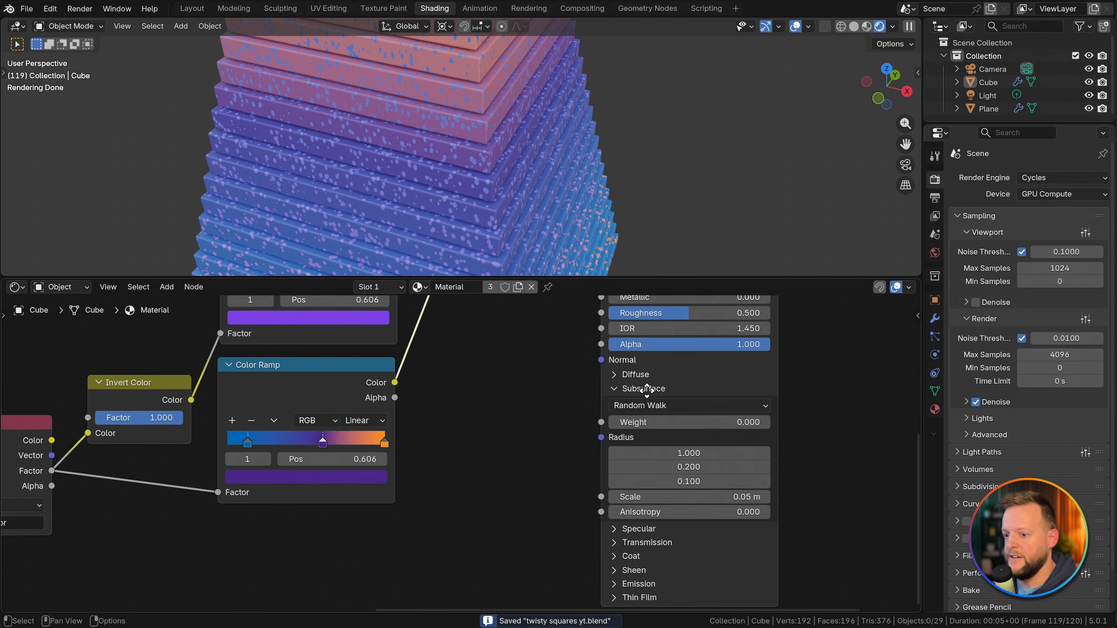
middle_drag(413, 392, 413, 484)
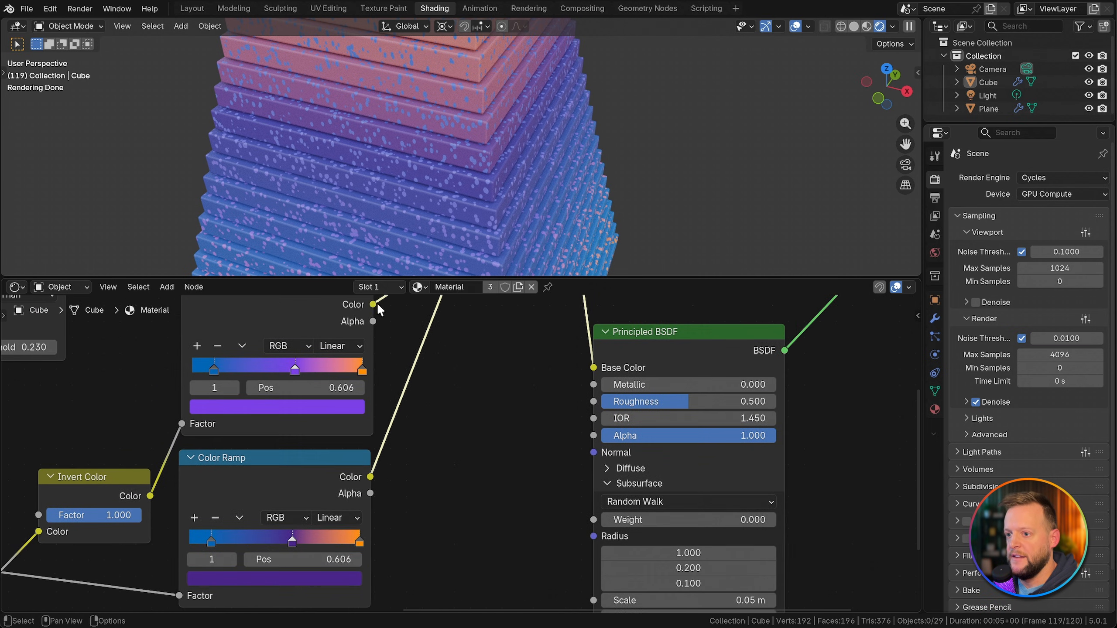
drag(373, 305, 763, 520)
ctrl+middle_drag(589, 199, 535, 164)
key(super+s)
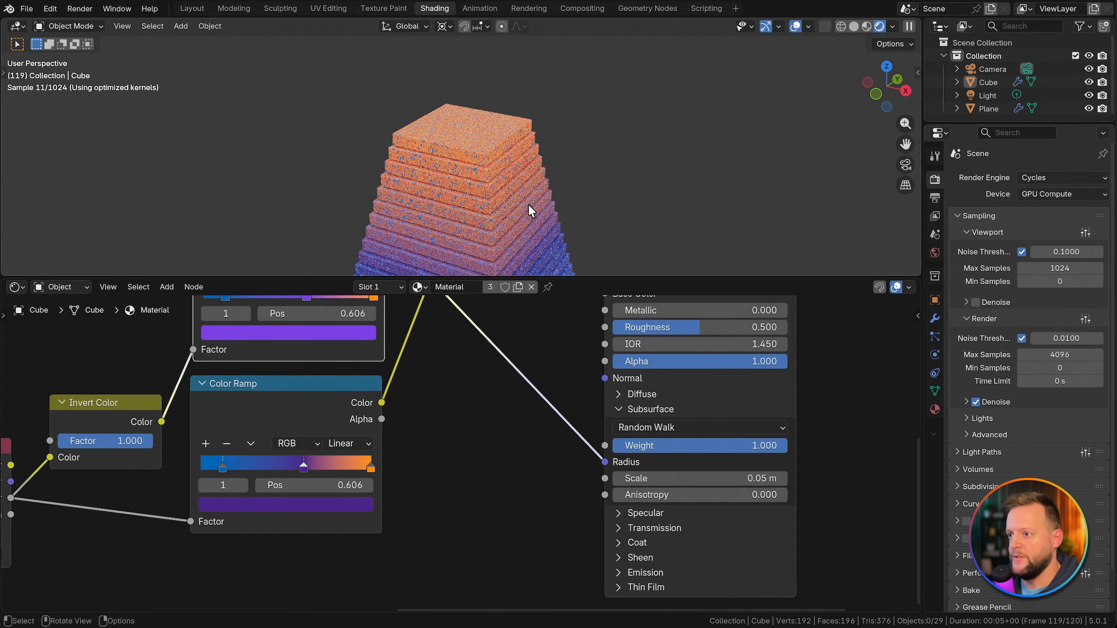
Step: Add an area light and, in the Layout workspace, raise it along Z to about 3.17 m above the stack
middle_drag(528, 203, 481, 129)
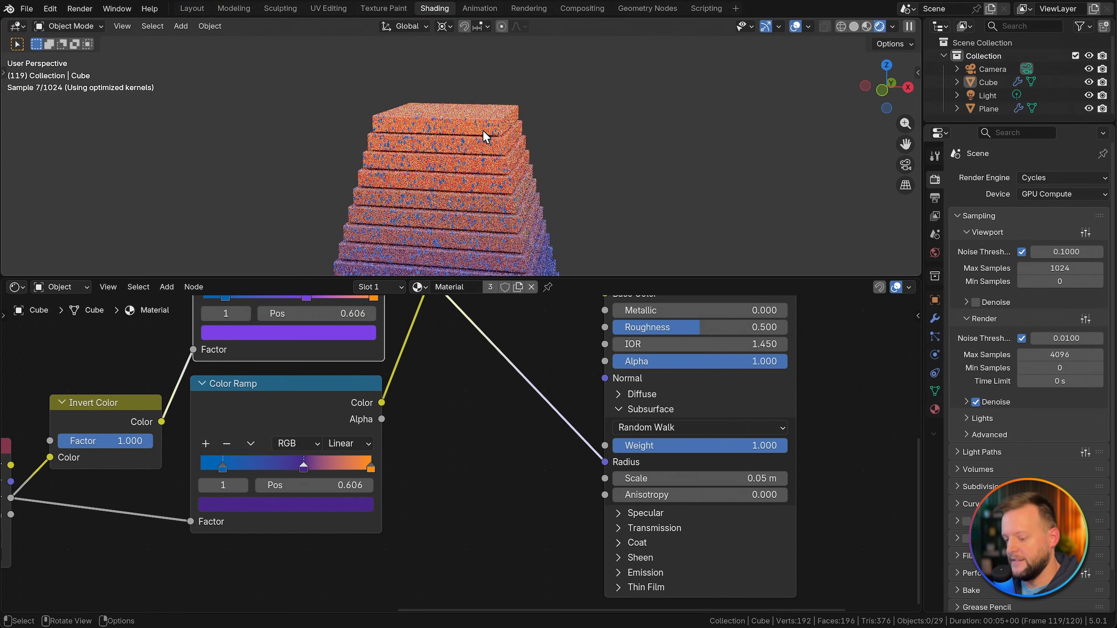
key(shift+a)
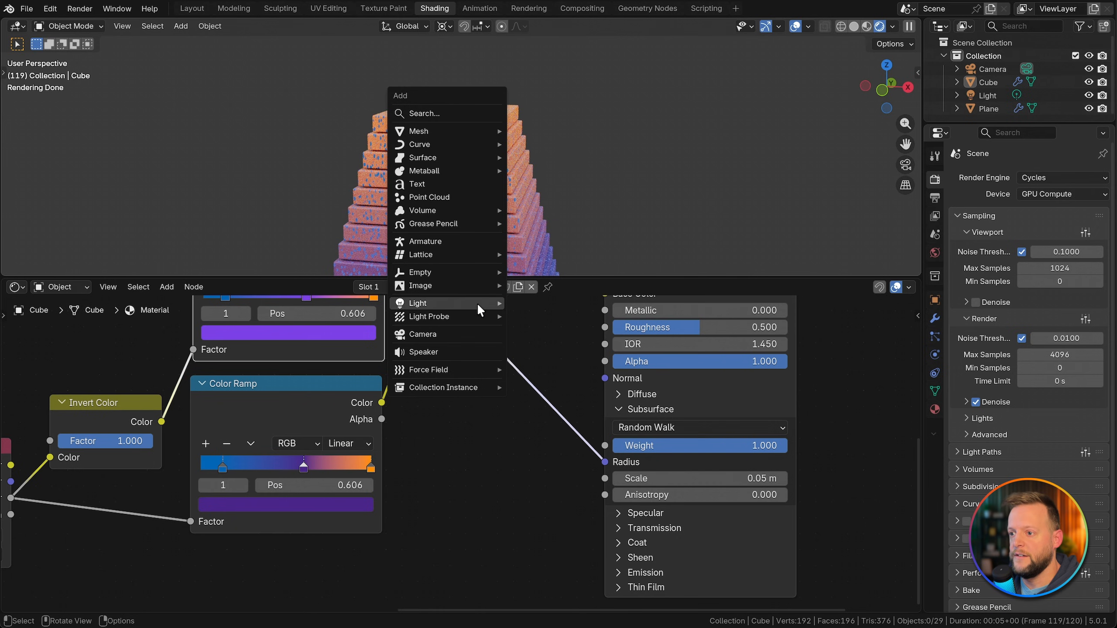
mouse_move(477, 303)
click(541, 346)
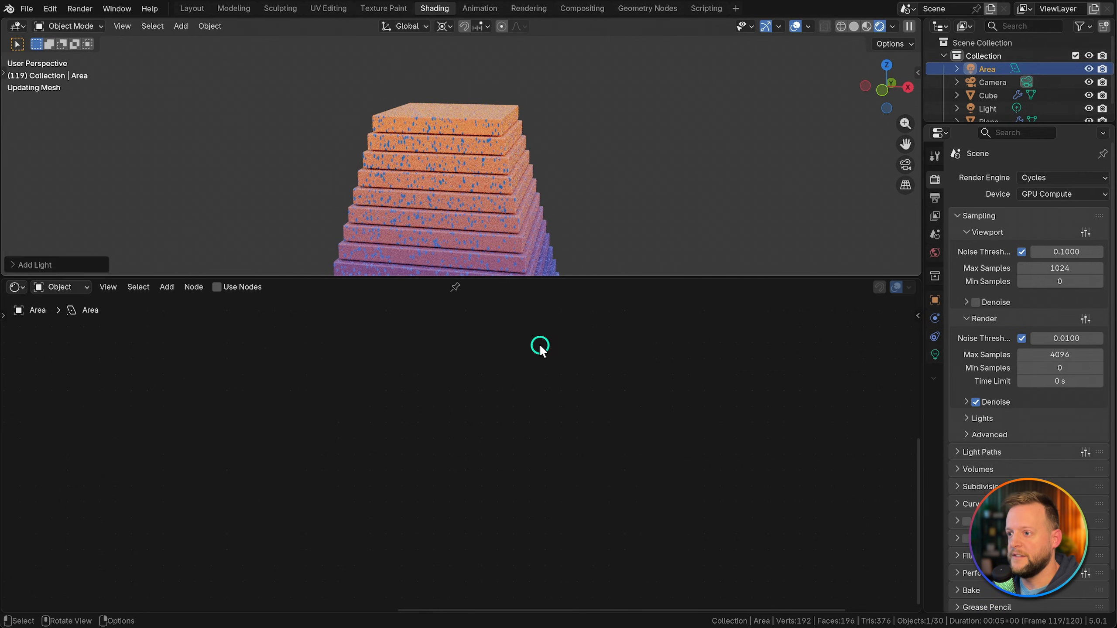
click(191, 8)
key(g)
key(z)
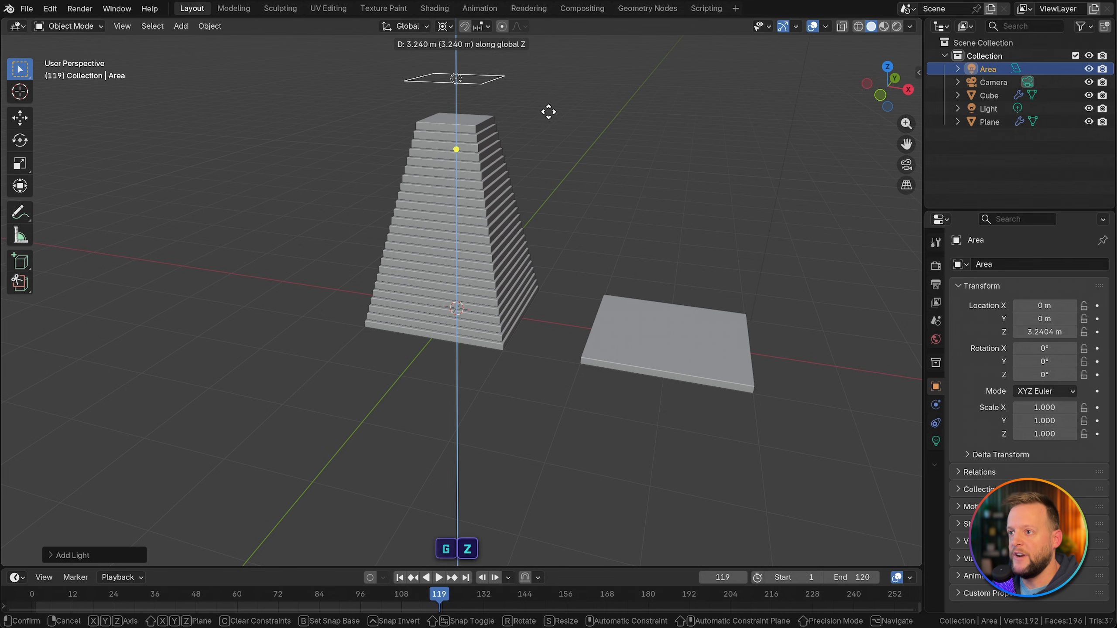
click(549, 114)
Step: Switch the Layout viewport to Rendered shading to see the area light on the stack
key(z)
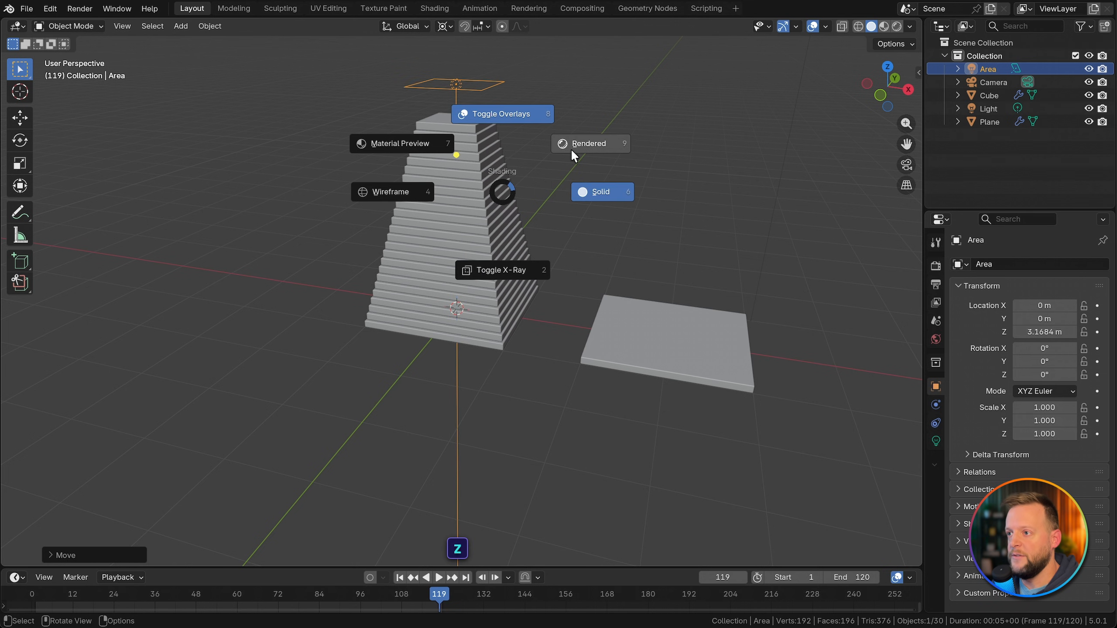
click(572, 149)
scroll(508, 144, up, 5)
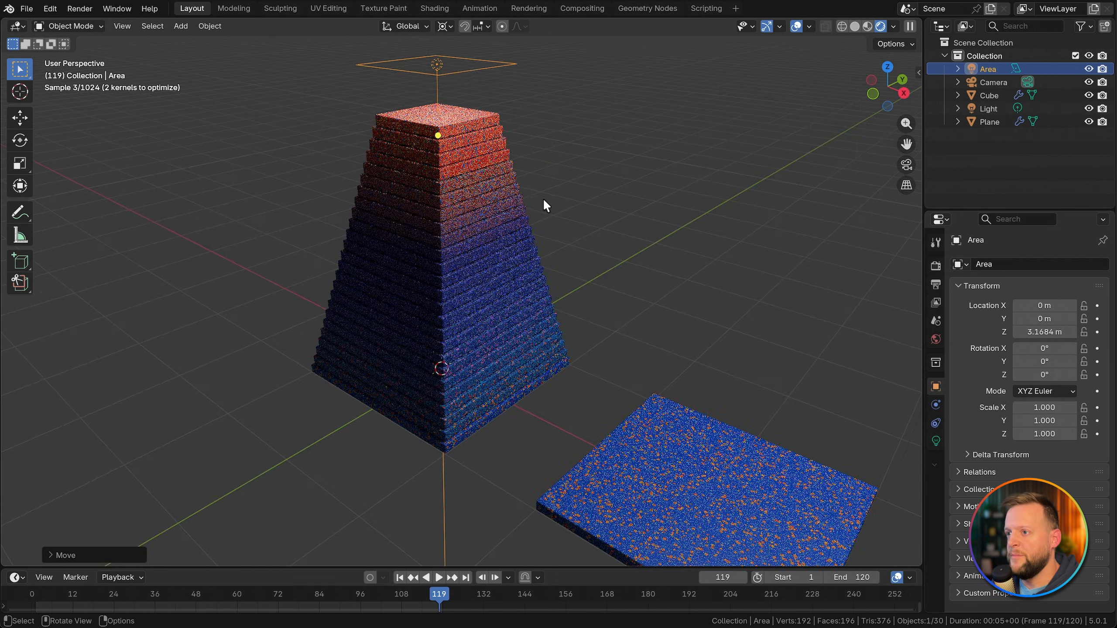
Step: Set the overhead area light's power to 100 and its size to 5 m, and save the file
click(936, 441)
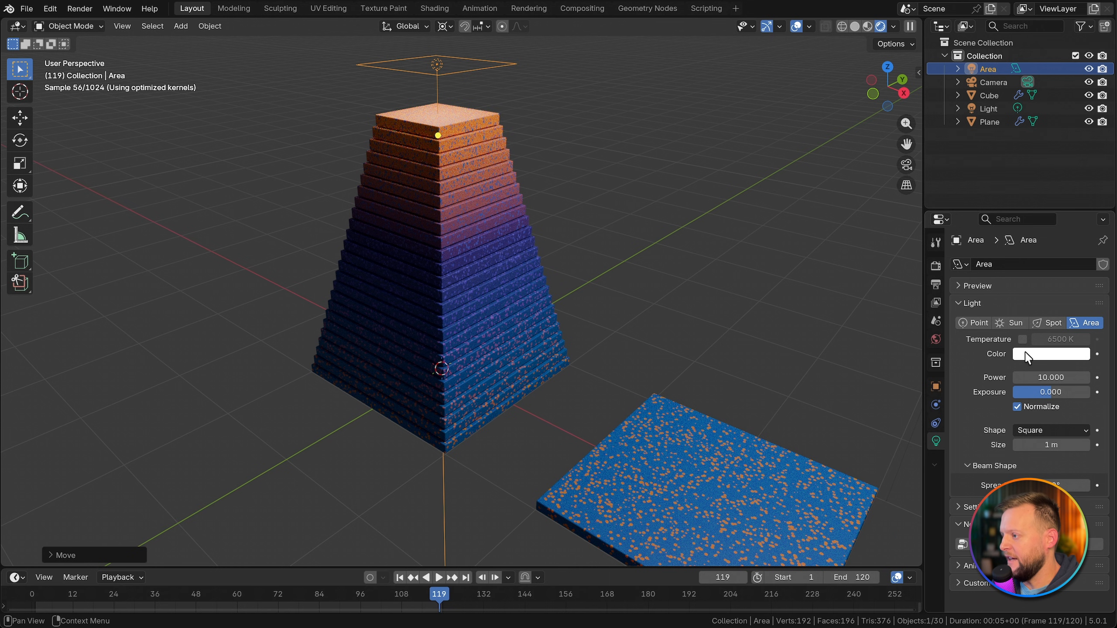
click(1037, 445)
text(10)
key(Return)
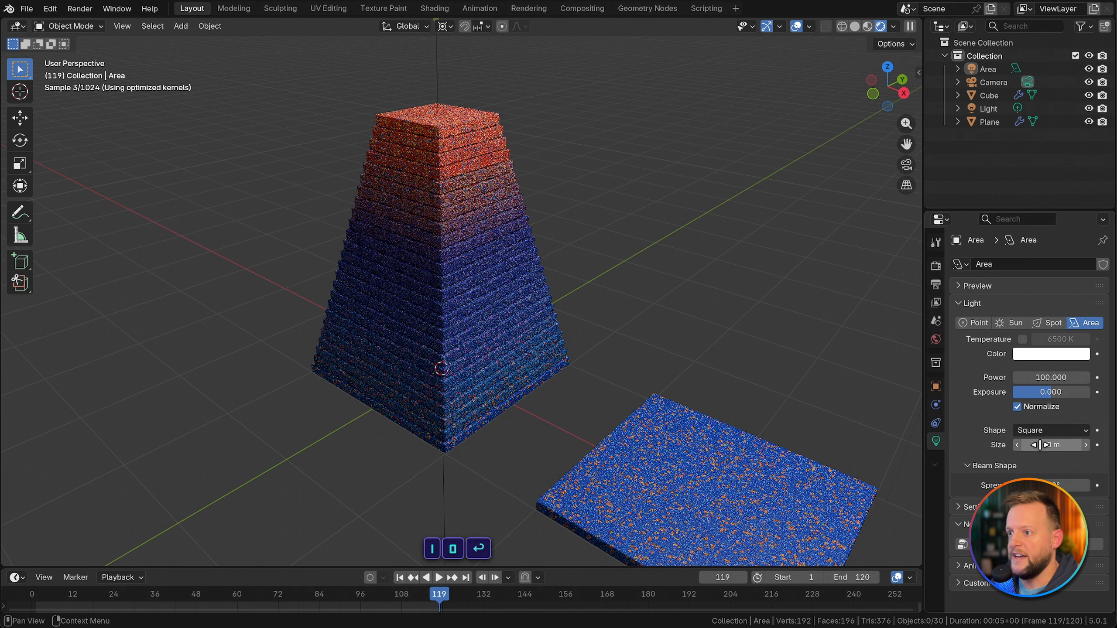
click(1040, 444)
text(5)
key(Return)
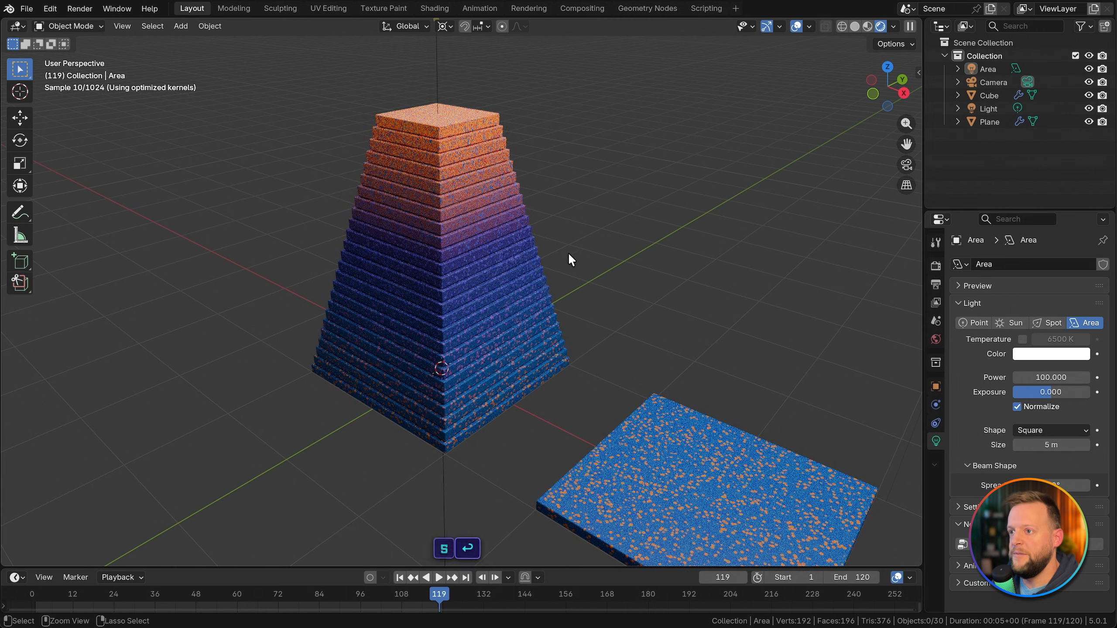
key(ctrl+s)
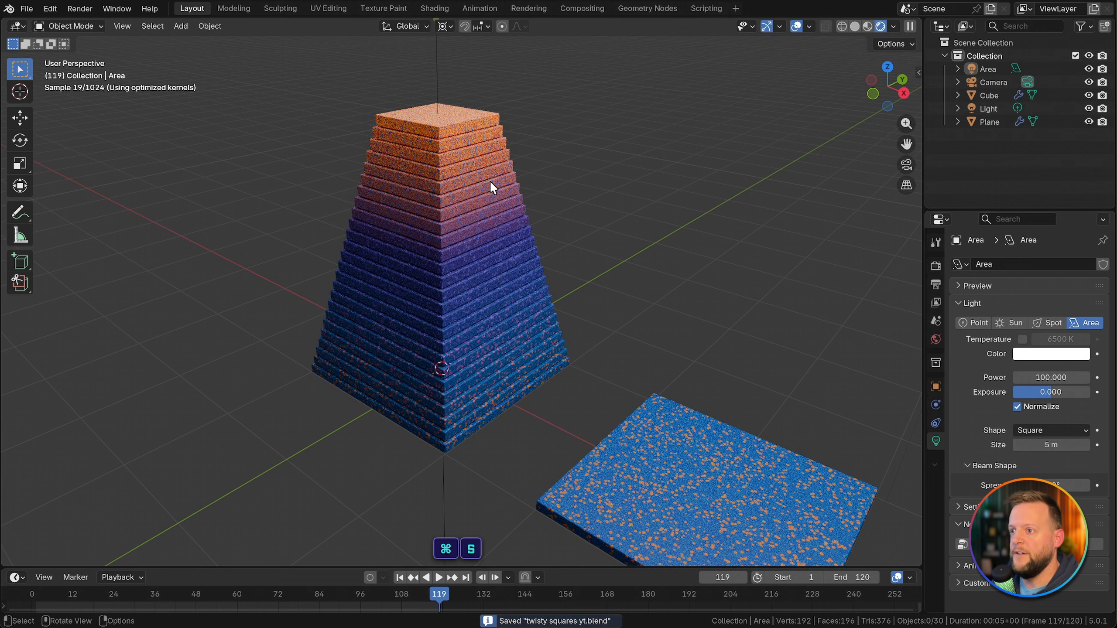
Step: Raise the overhead area light's power to 200
click(1044, 378)
text(200)
key(Return)
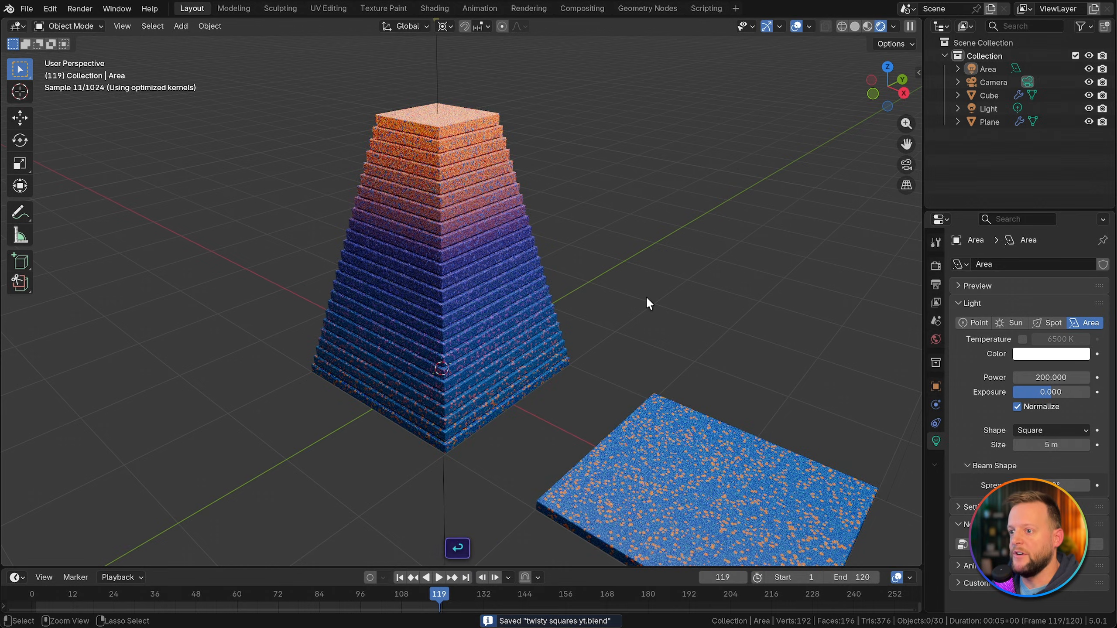
Step: Add a second area light and rotate it -90° about the X axis
click(690, 439)
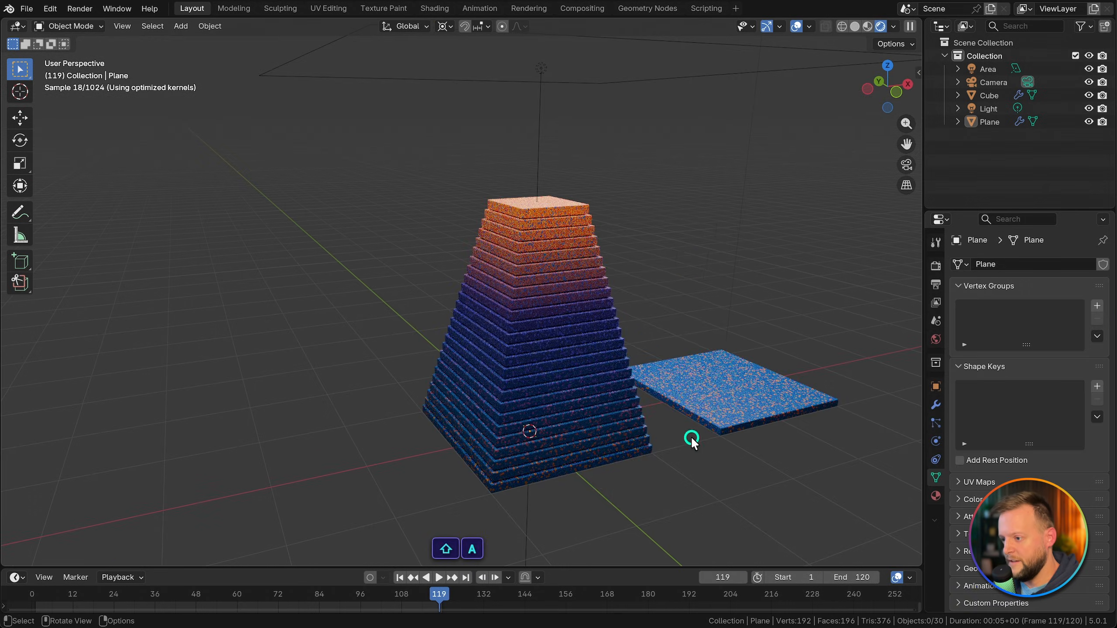
key(shift+a)
mouse_move(690, 432)
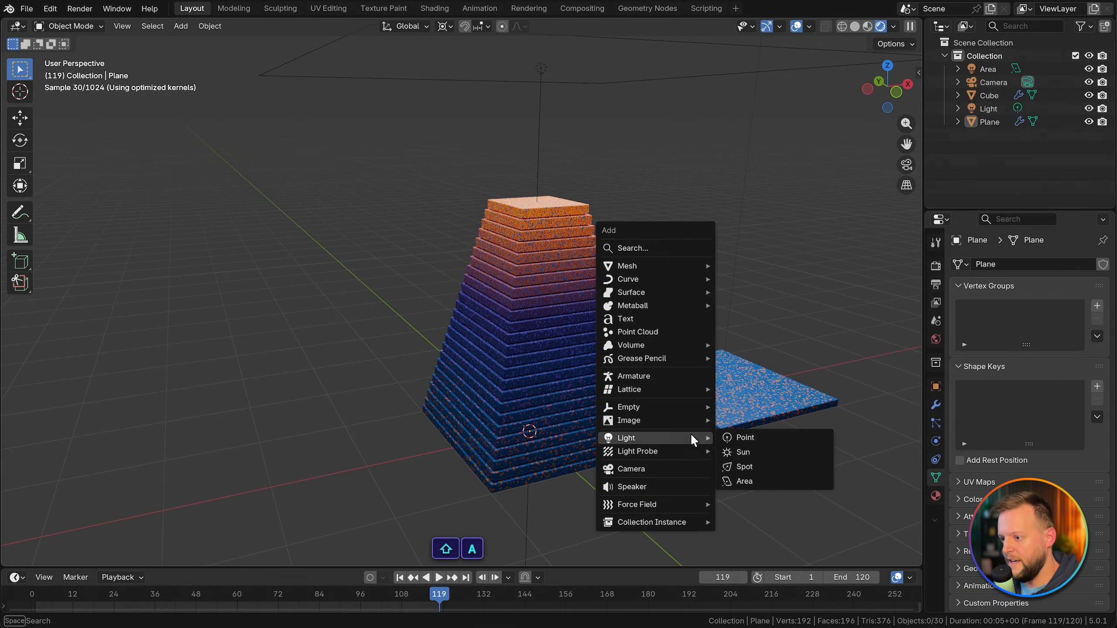
click(736, 481)
middle_drag(596, 414, 615, 404)
text(r)
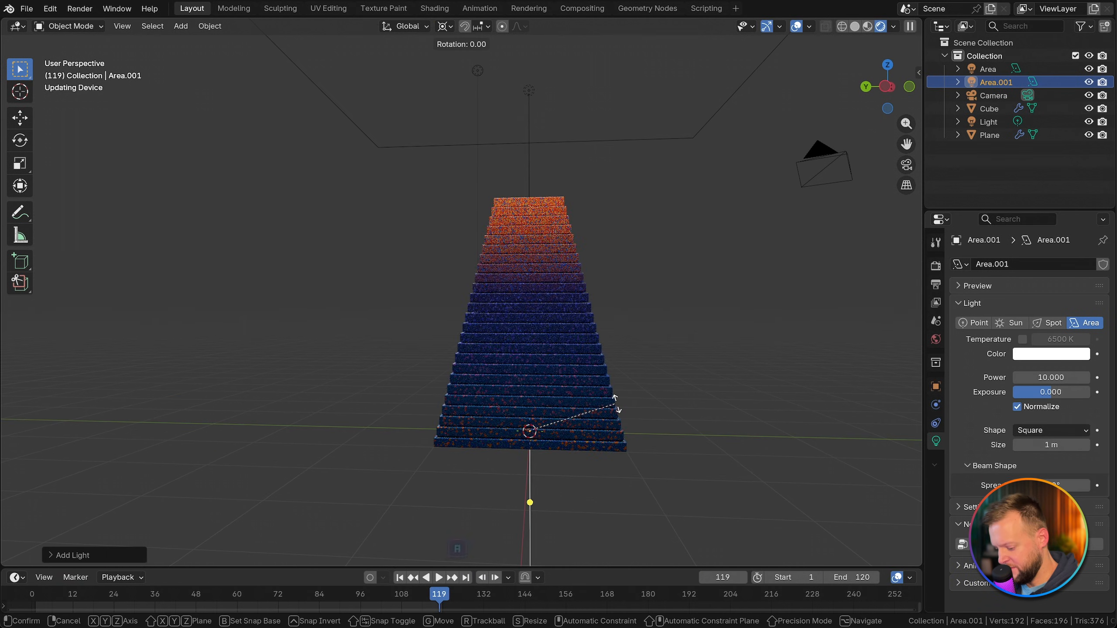
text(x90-)
key(Return)
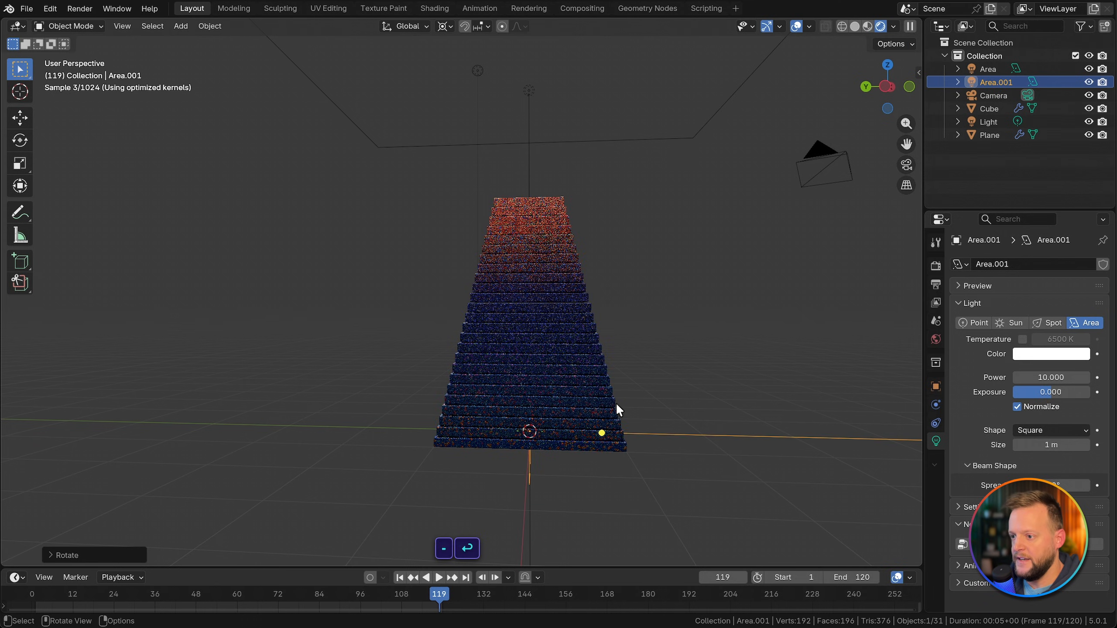
Step: Move the second area light along the Y axis until it stands clear behind the stack
key(g)
key(y)
click(466, 419)
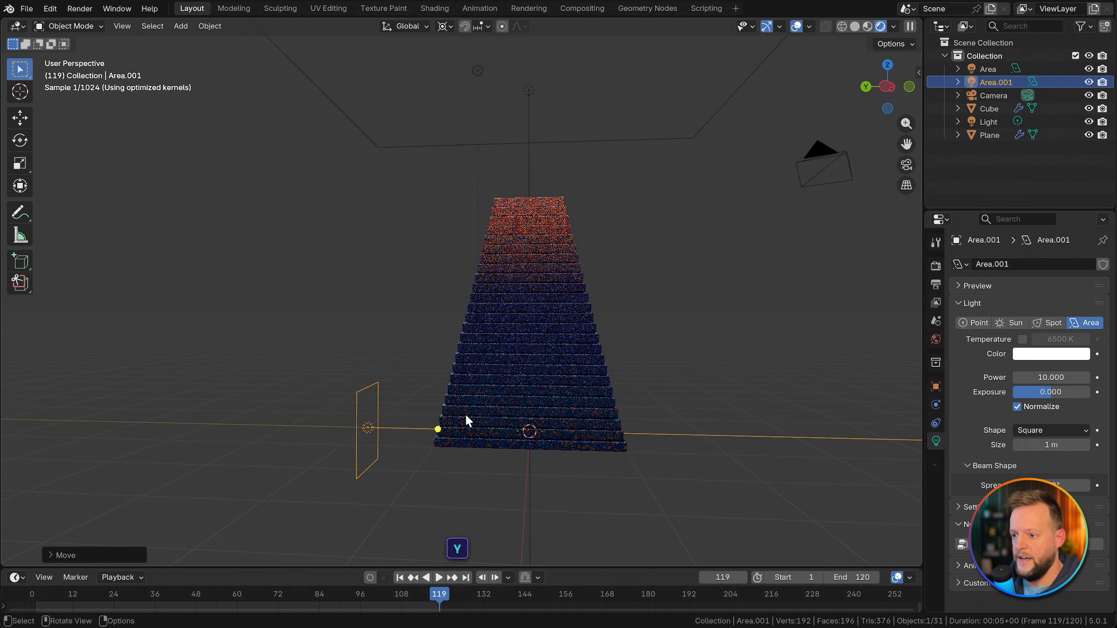
key(r)
key(x)
key(Escape)
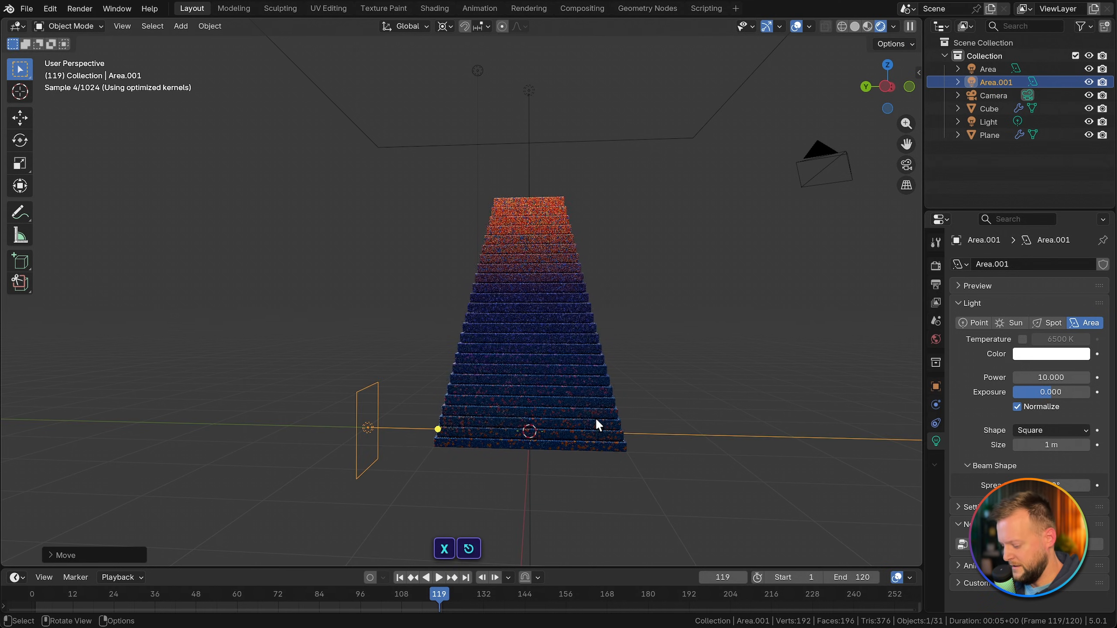
key(period)
key(Escape)
Step: Set the pivot point to Individual Origins and tilt the second area light about -21° around the X axis
key(period)
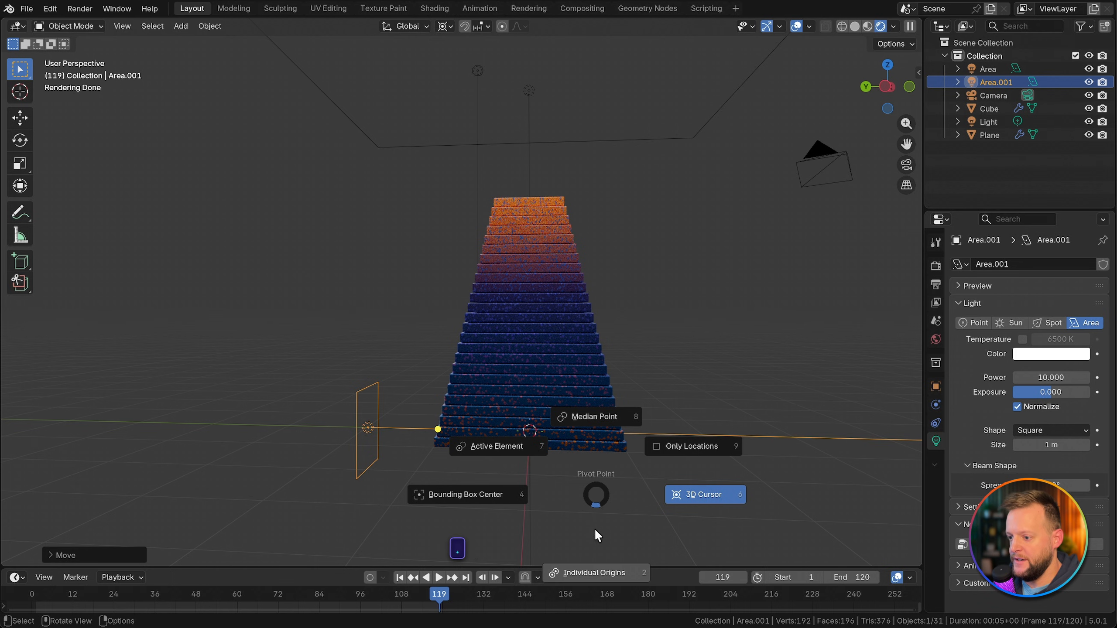
click(594, 572)
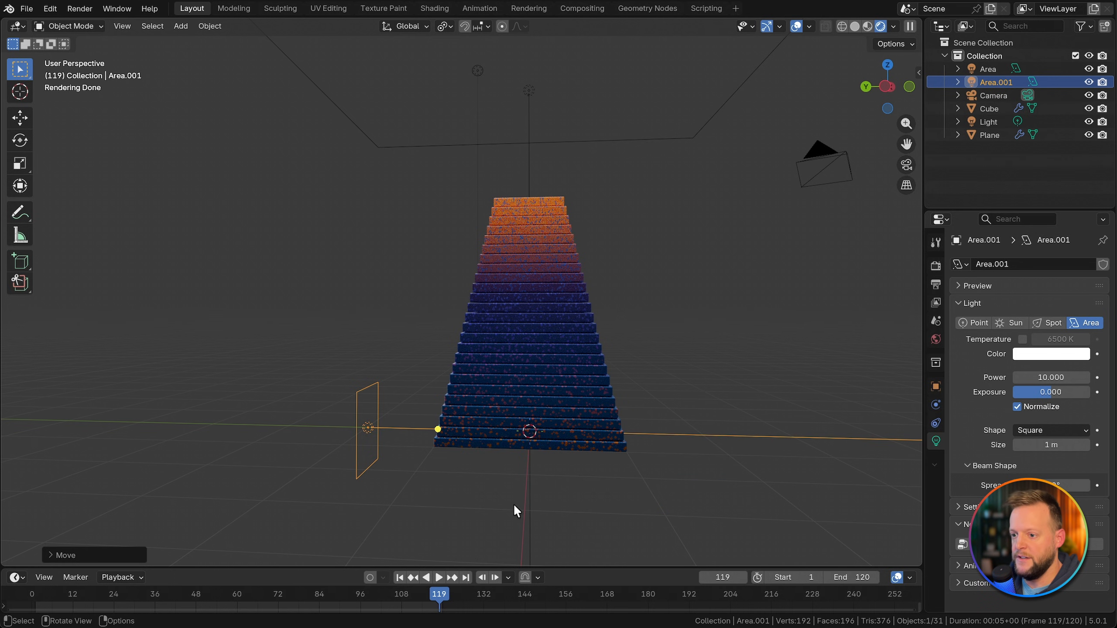
key(r)
key(x)
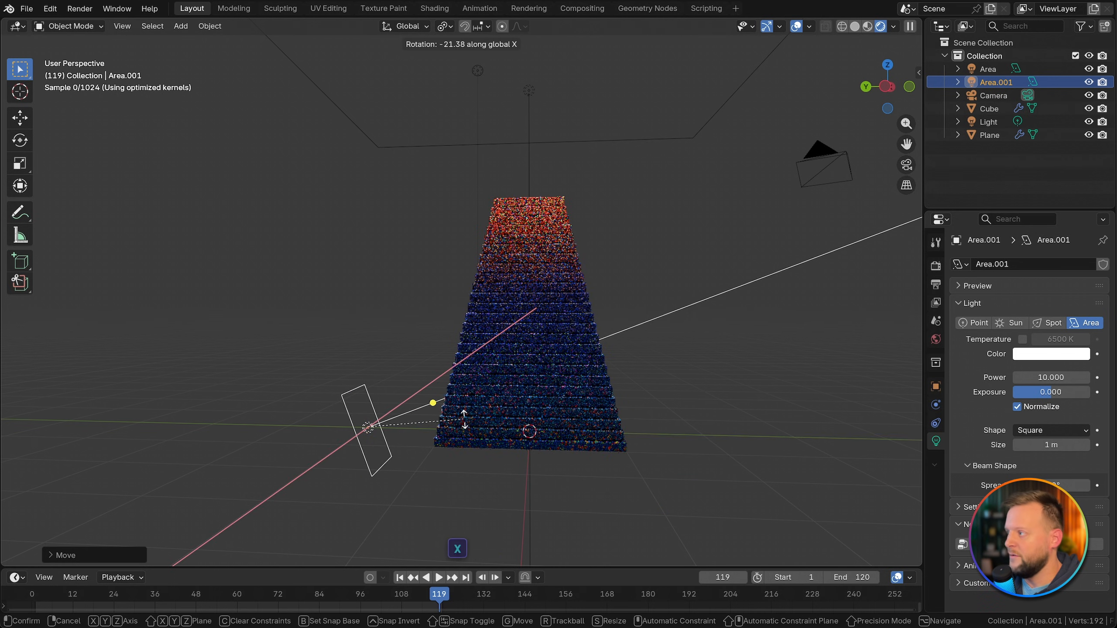
click(504, 433)
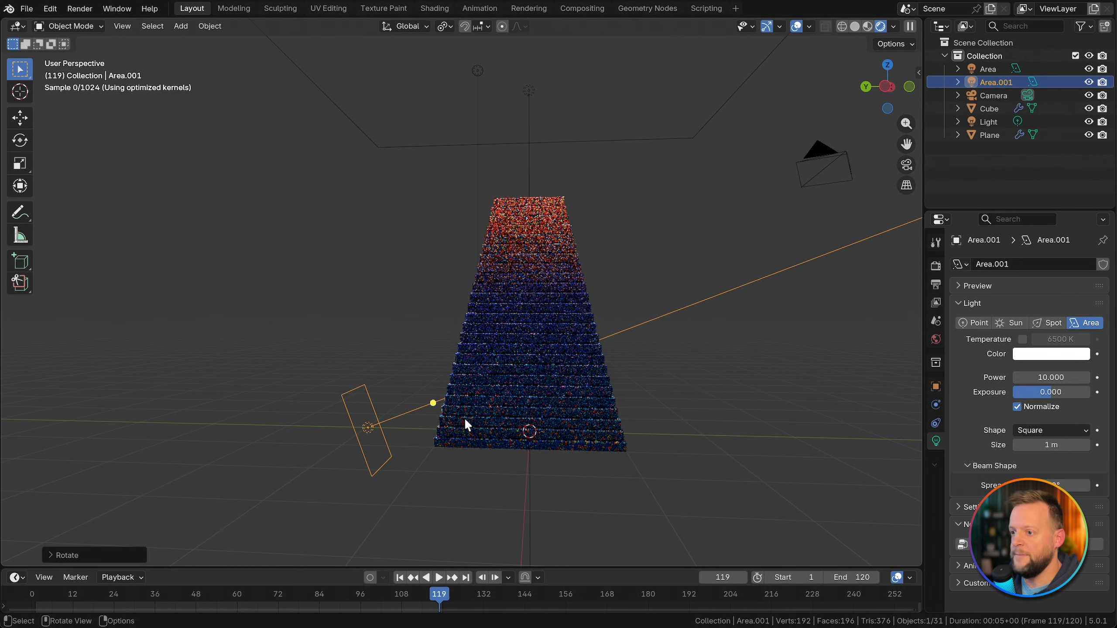
Step: Set the second area light's size to 2 m and its power to 1000, and check its effect on the objects
click(1044, 445)
text(2)
key(Return)
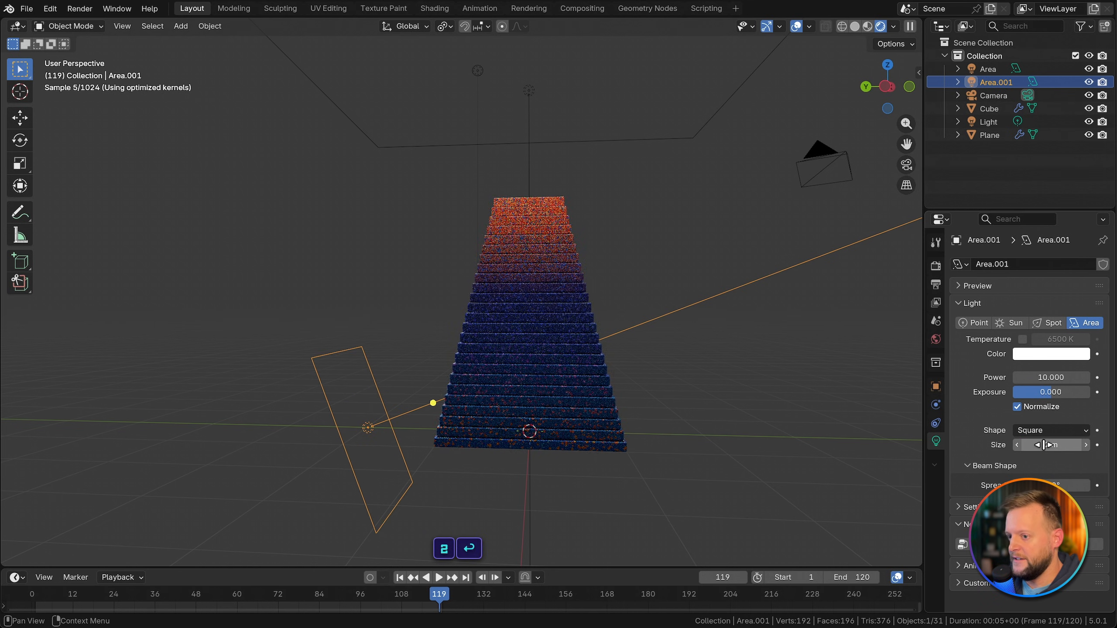
click(1038, 377)
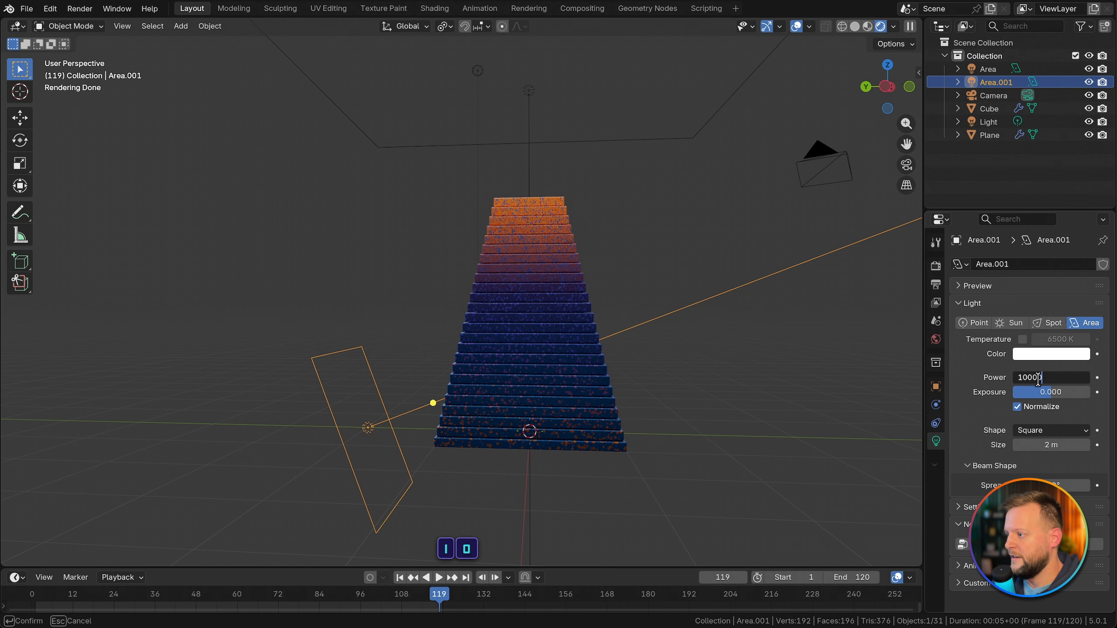
text(1000)
key(Return)
middle_drag(582, 290, 529, 374)
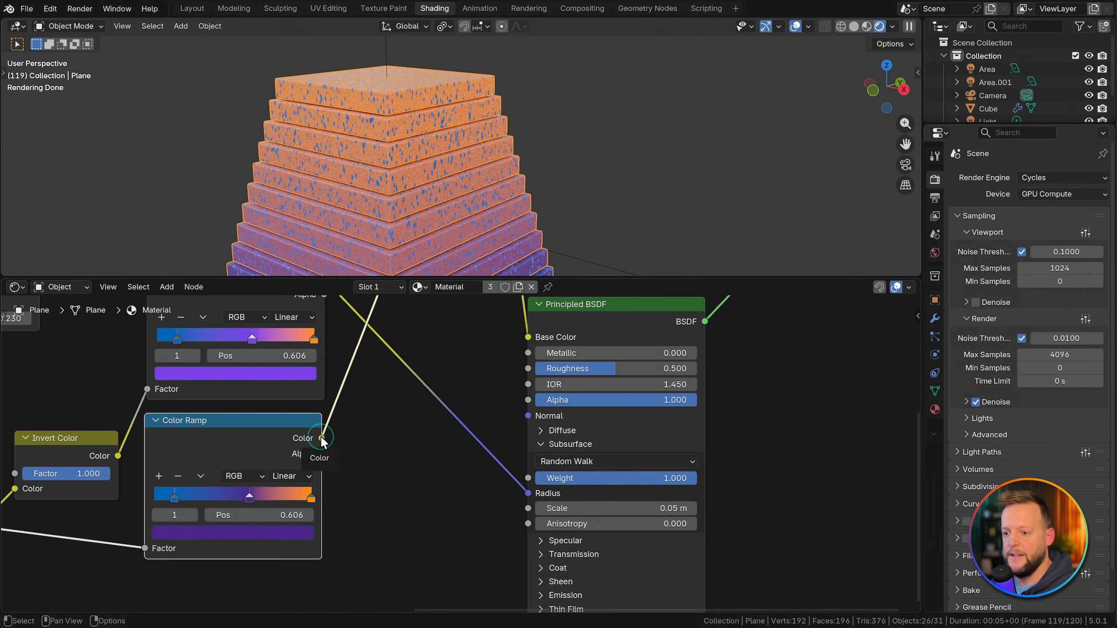
Step: In the Shading workspace, connect the lower Color Ramp's Color to the Subsurface Radius and set the Subsurface Scale to 1.65 m
drag(322, 438, 426, 473)
drag(521, 488, 527, 492)
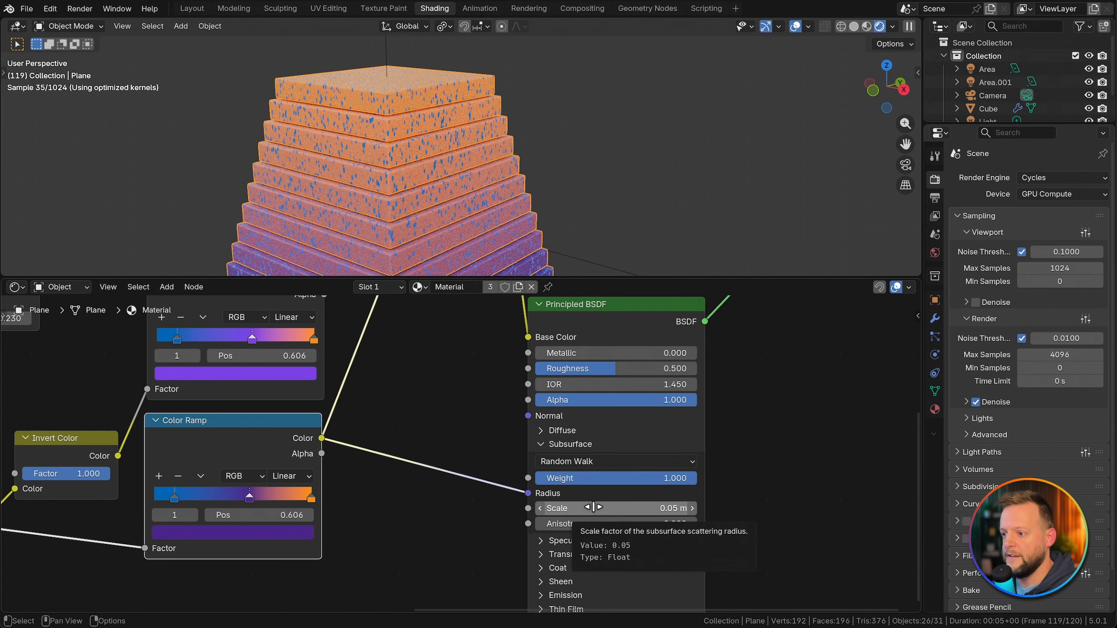
drag(594, 507, 645, 508)
Step: Examine the subsurface scattering on the slabs' edges and speckles up close, from the front view, and around the whole stack
scroll(457, 166, up, 5)
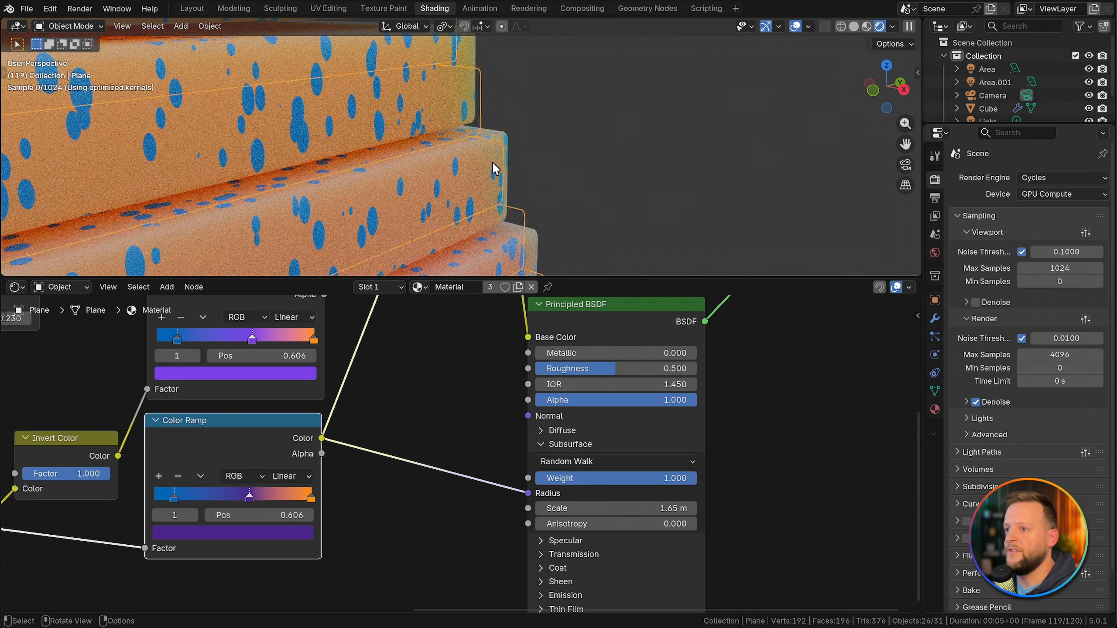
scroll(486, 169, down, 6)
shift+middle_drag(461, 202, 535, 140)
scroll(537, 170, down, 6)
click(617, 112)
middle_drag(618, 112, 649, 110)
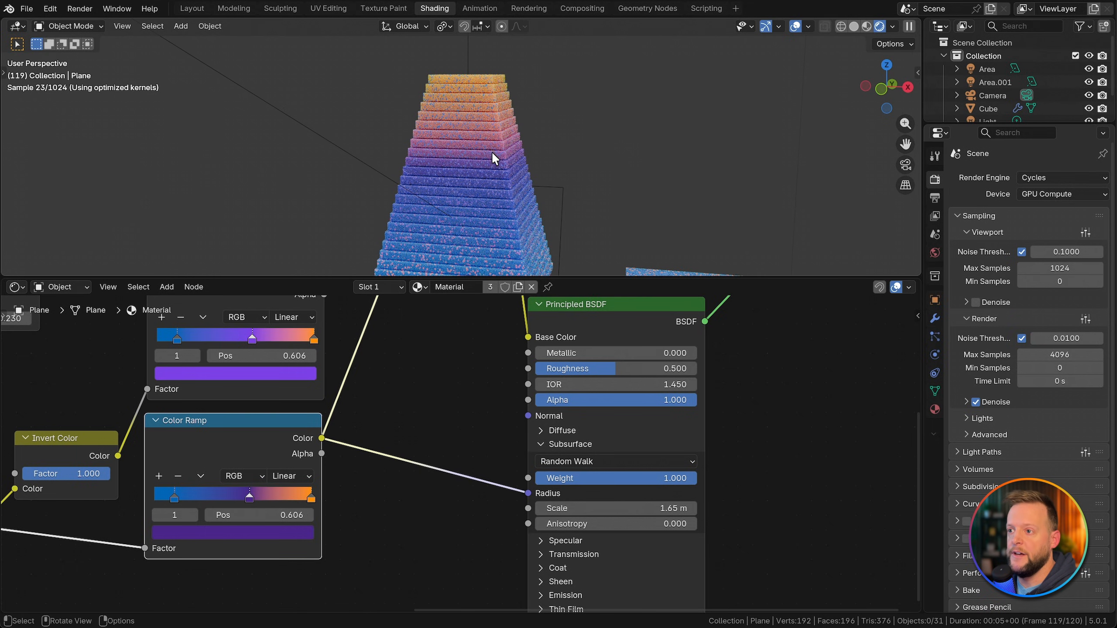
mouse_move(495, 157)
middle_down()
mouse_move(522, 173)
mouse_move(500, 112)
mouse_move(510, 161)
mouse_move(496, 150)
mouse_move(494, 170)
mouse_move(505, 153)
middle_up()
scroll(494, 144, up, 5)
key(grave)
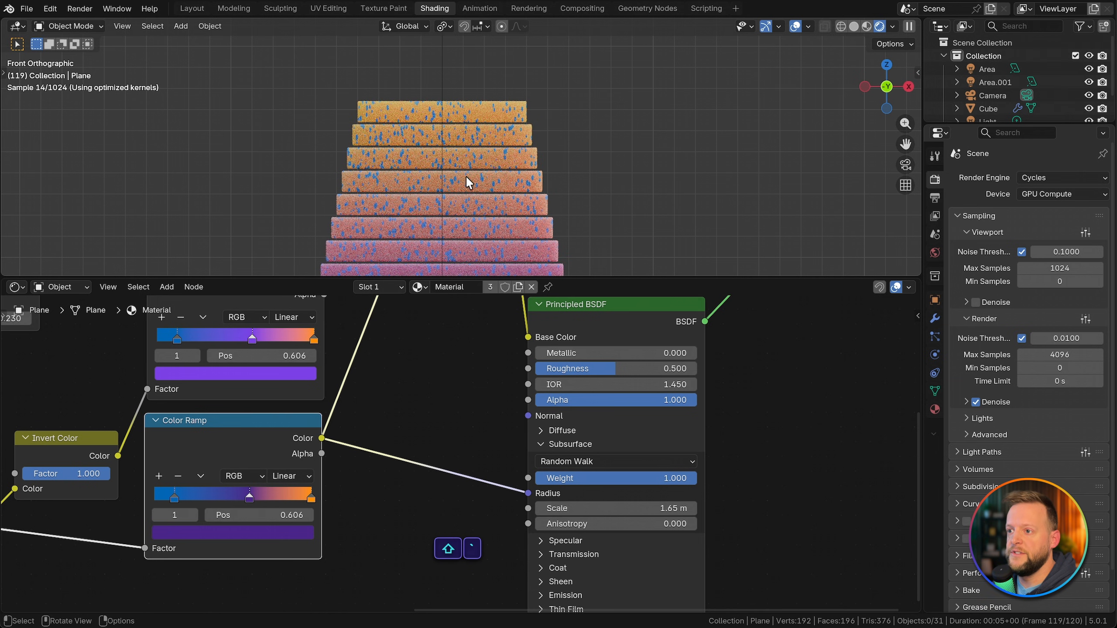
scroll(466, 175, up, 4)
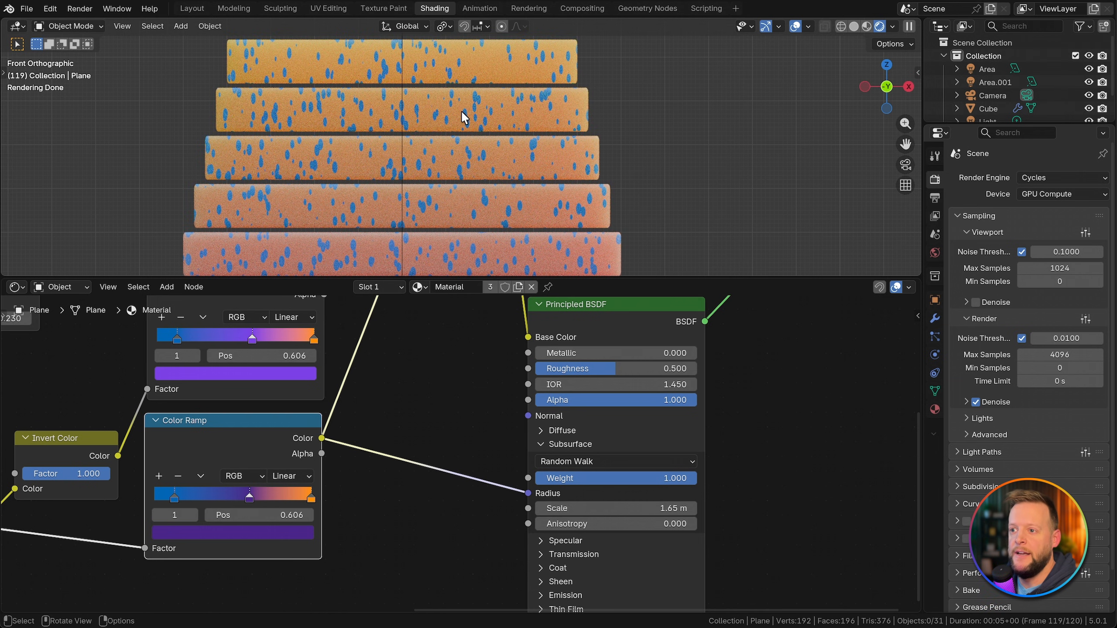
scroll(460, 142, down, 4)
middle_drag(460, 148, 609, 163)
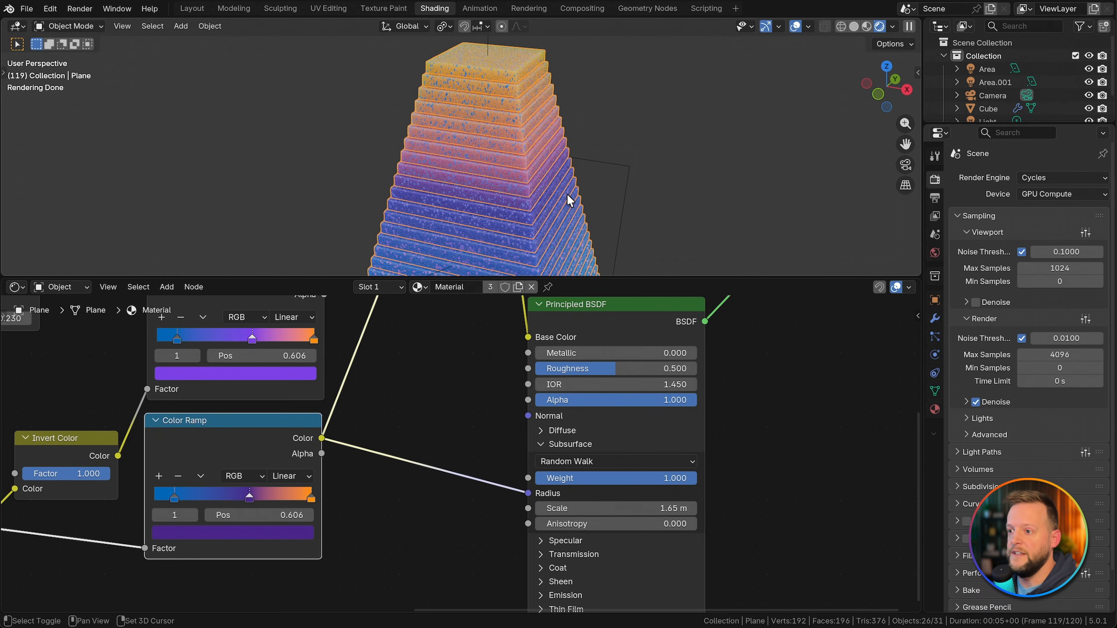
shift+middle_drag(568, 195, 486, 195)
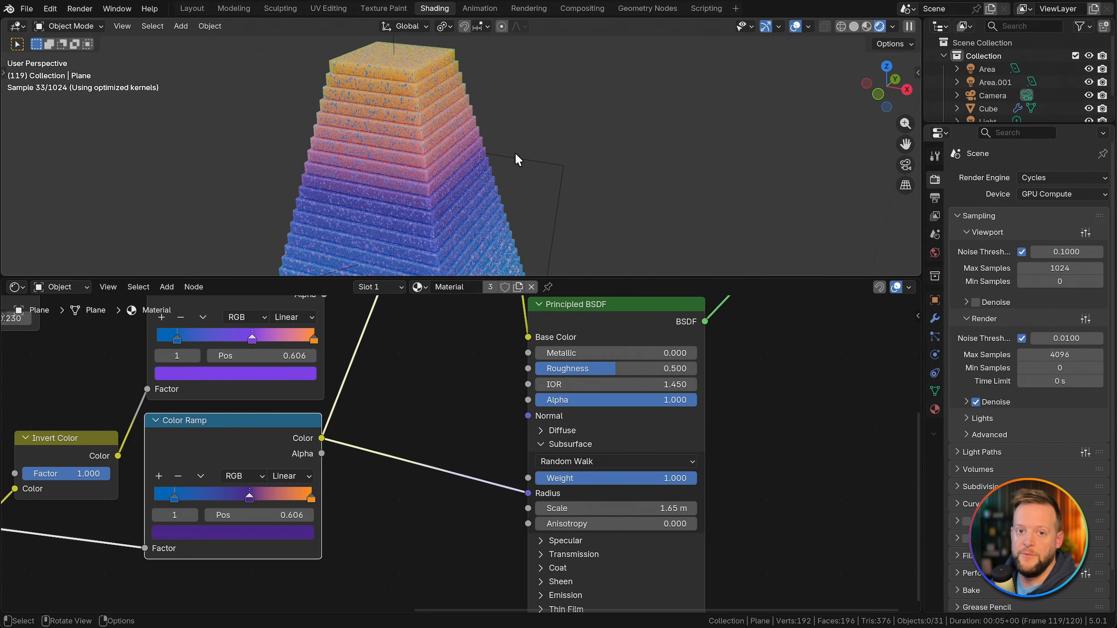
Step: Save the file with the new lights and subsurface settings
scroll(471, 193, up, 1)
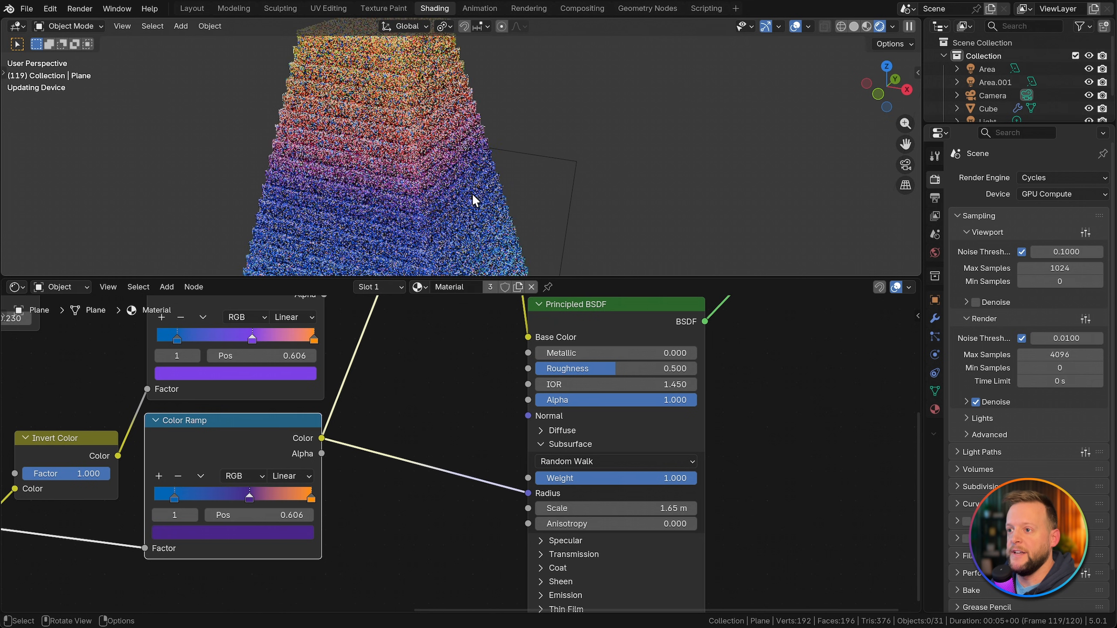
key(super+s)
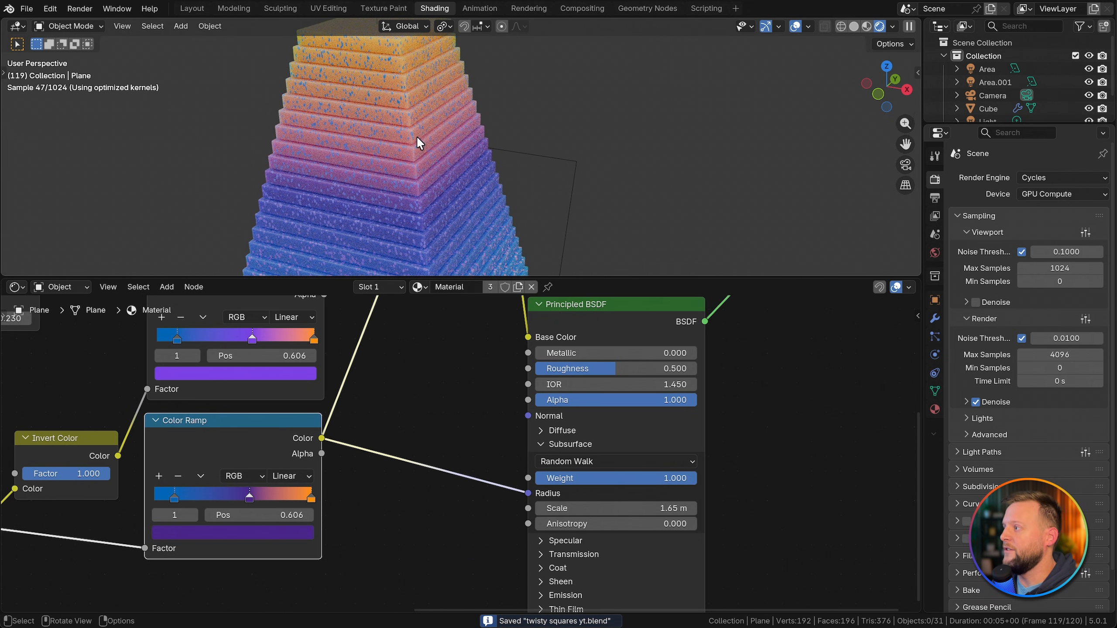
scroll(416, 138, up, 2)
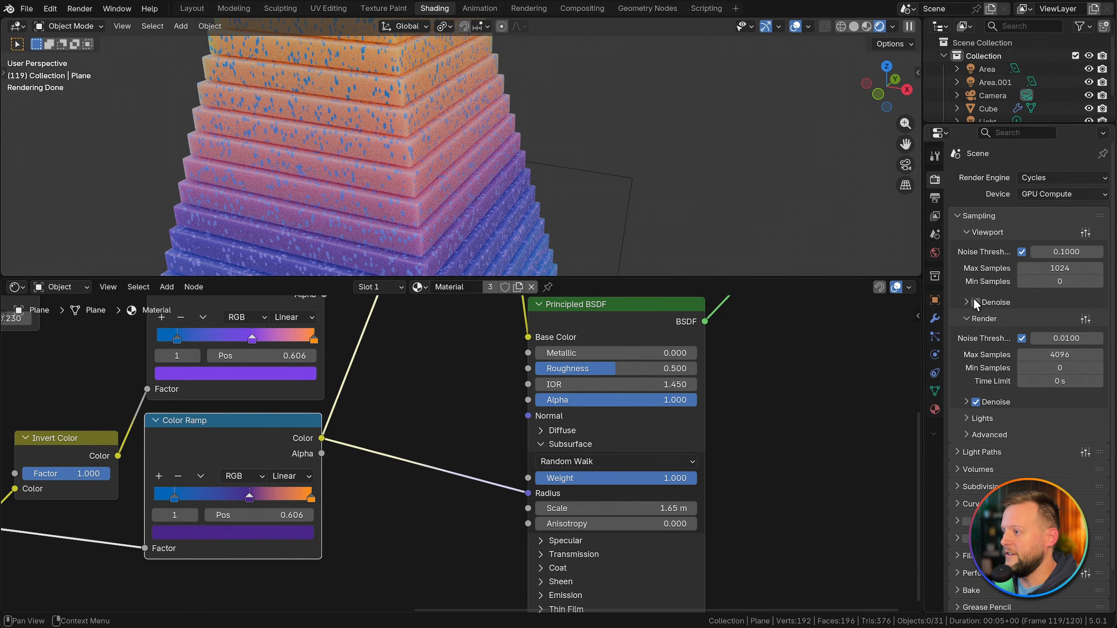
Step: Enable denoising for the viewport render, check the whole stack, and save the file
scroll(452, 147, down, 2)
key(super+s)
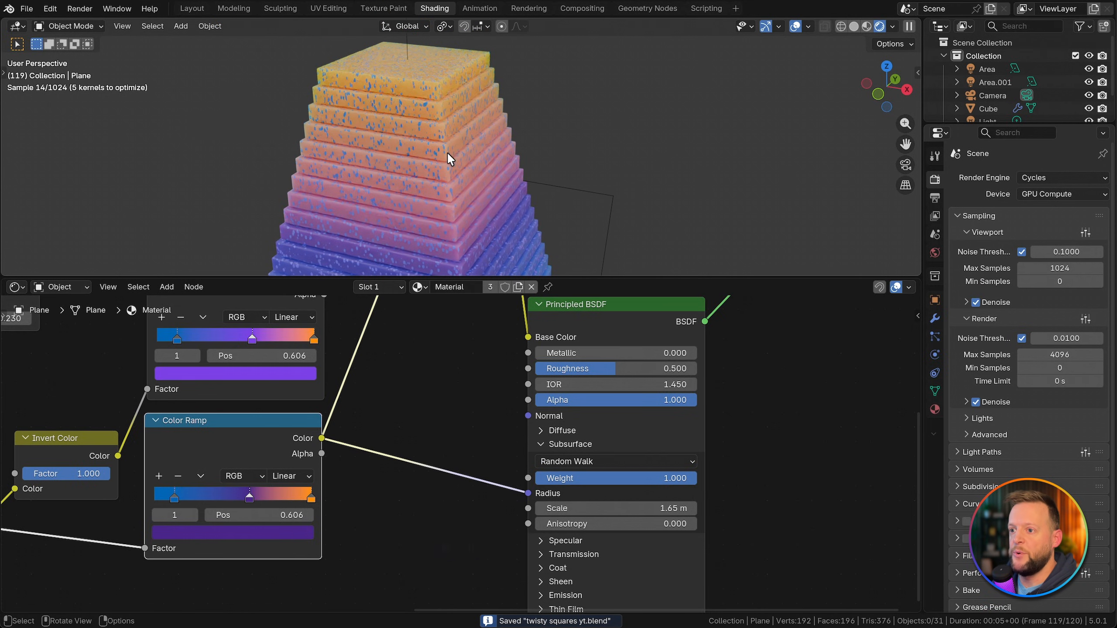
scroll(699, 162, down, 2)
key(super+s)
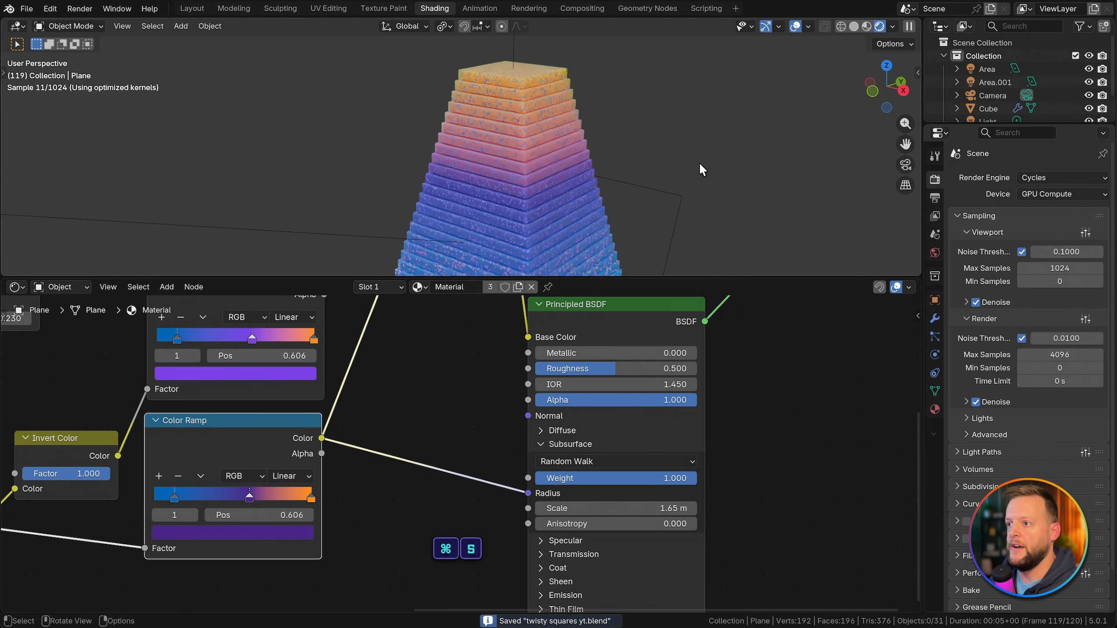
Step: Set the world background strength to 0
click(935, 253)
click(1061, 278)
text(0)
key(Return)
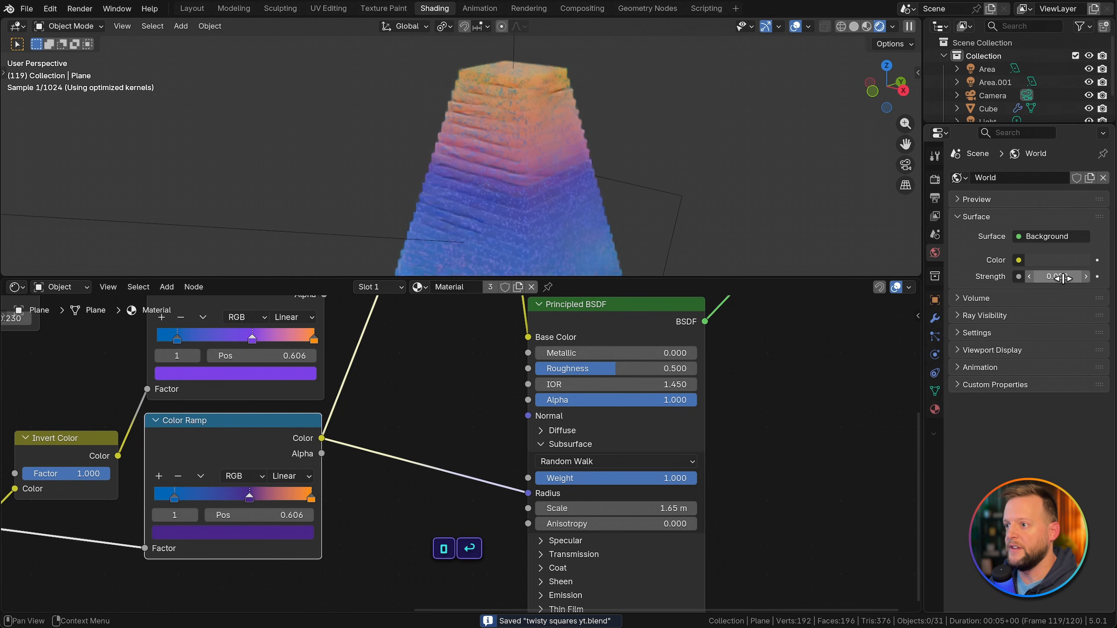
Step: Turn on Scene Lights and Scene World for the rendered viewport and check the lit slab edges up close
click(892, 27)
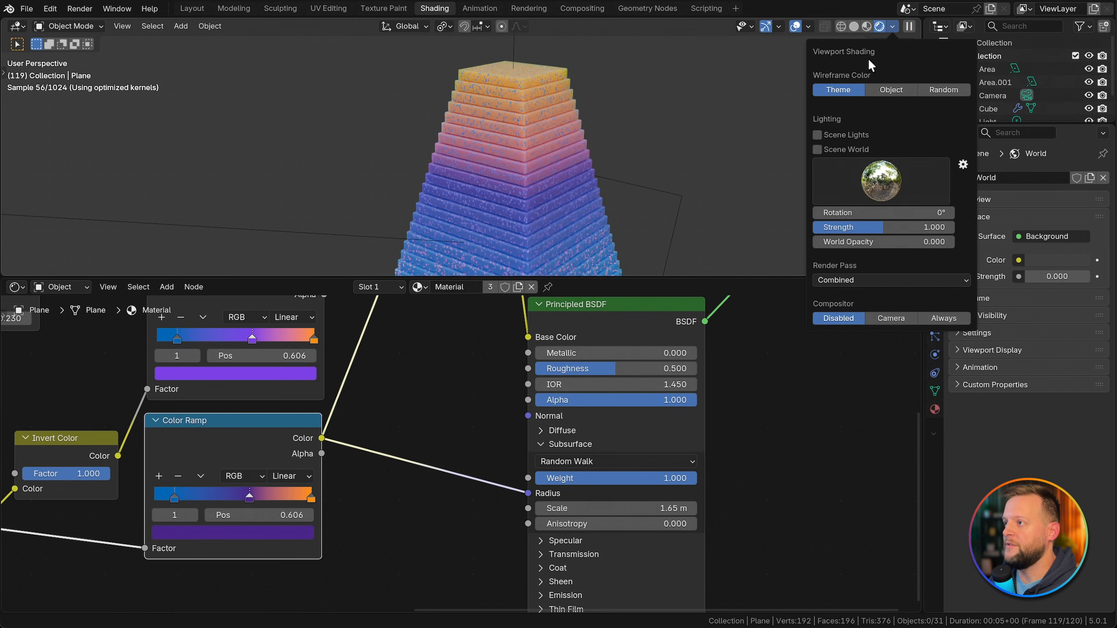
click(836, 137)
click(838, 148)
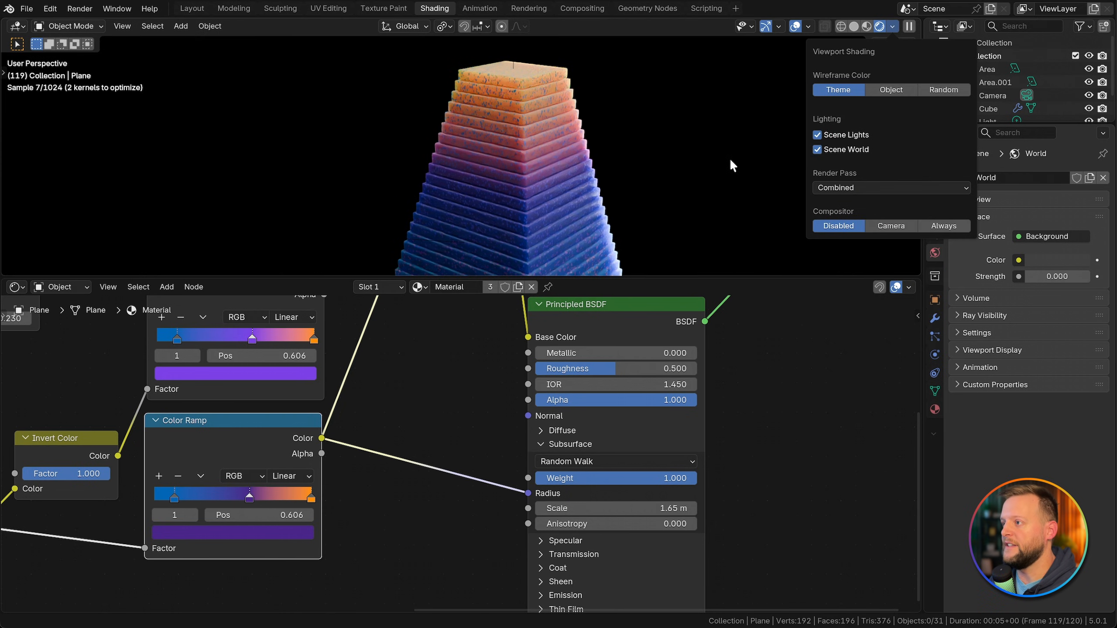
scroll(590, 179, up, 3)
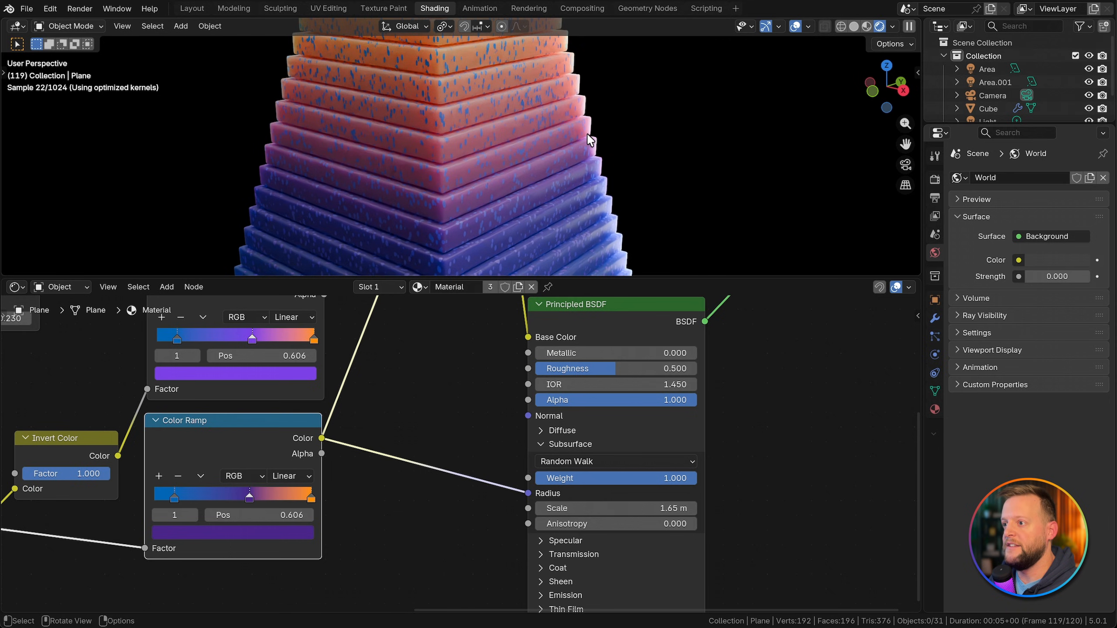
scroll(588, 148, up, 2)
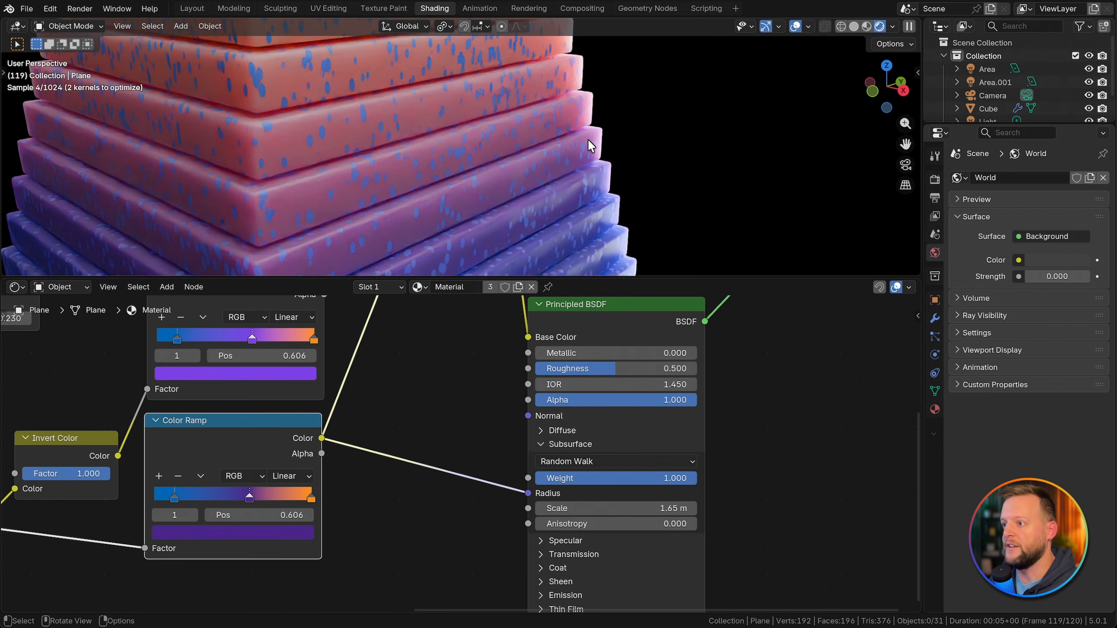
scroll(633, 197, up, 1)
scroll(631, 194, down, 2)
Step: Rename the light Area.001 to "Backlight" and the light Area to "Top Light"
double_click(994, 82)
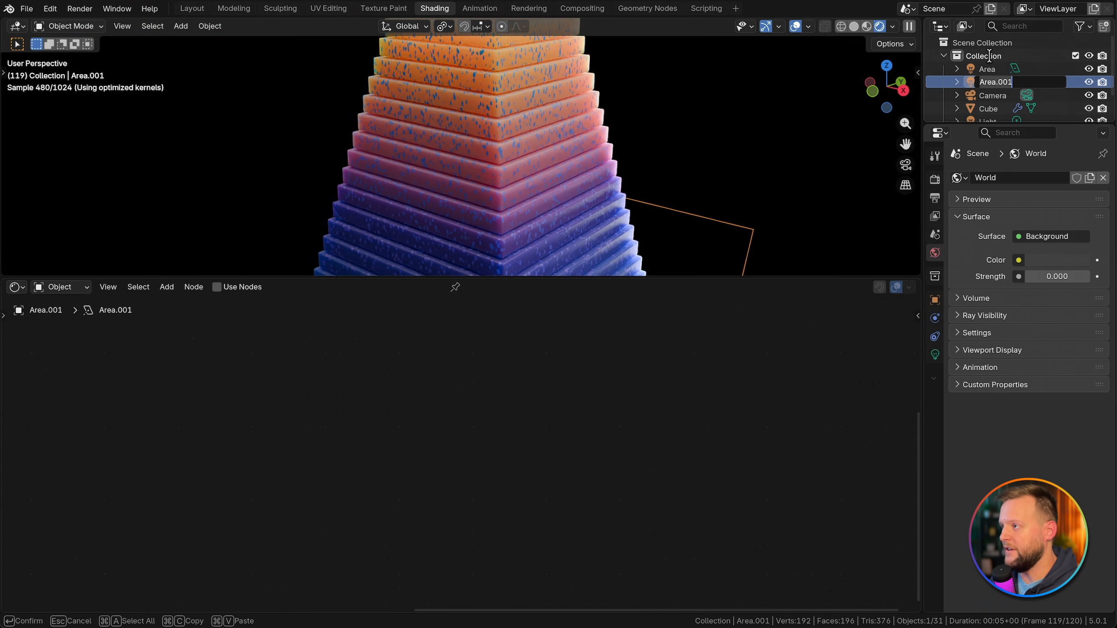
text(Backlight)
key(Return)
double_click(994, 69)
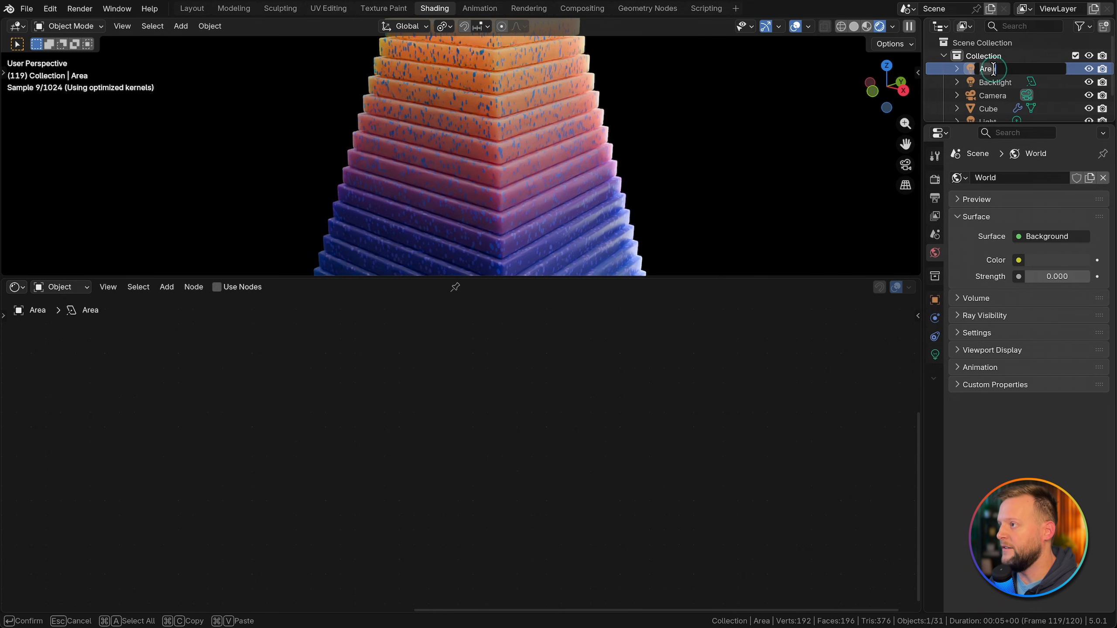
text(Top Light)
key(Return)
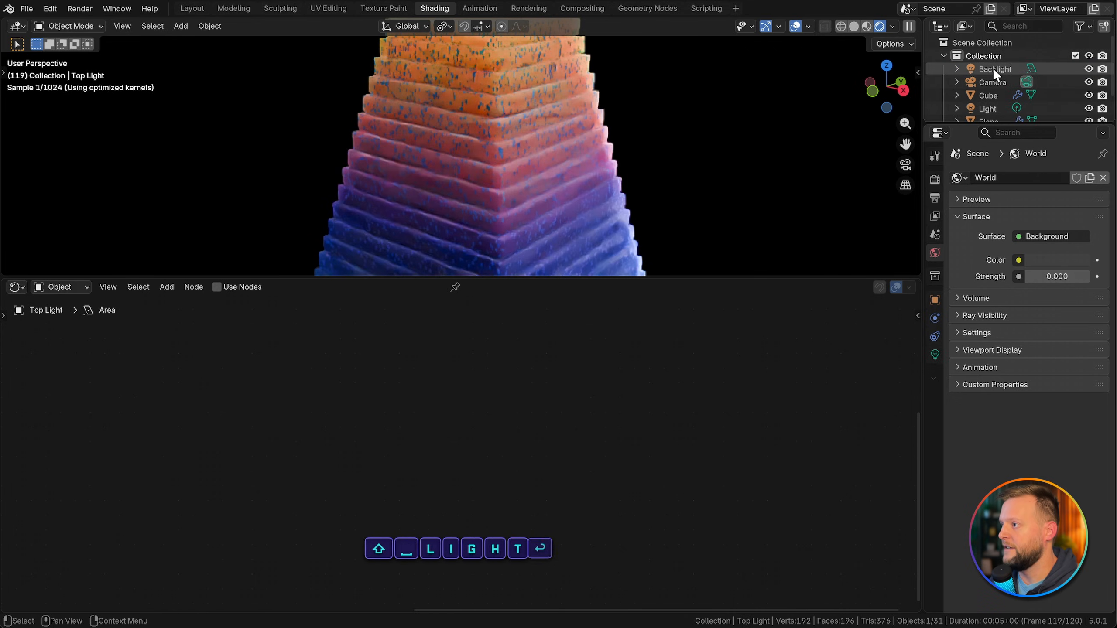
Step: Change the Backlight's color to a saturated orange, check it on the stack, and save the file
double_click(994, 69)
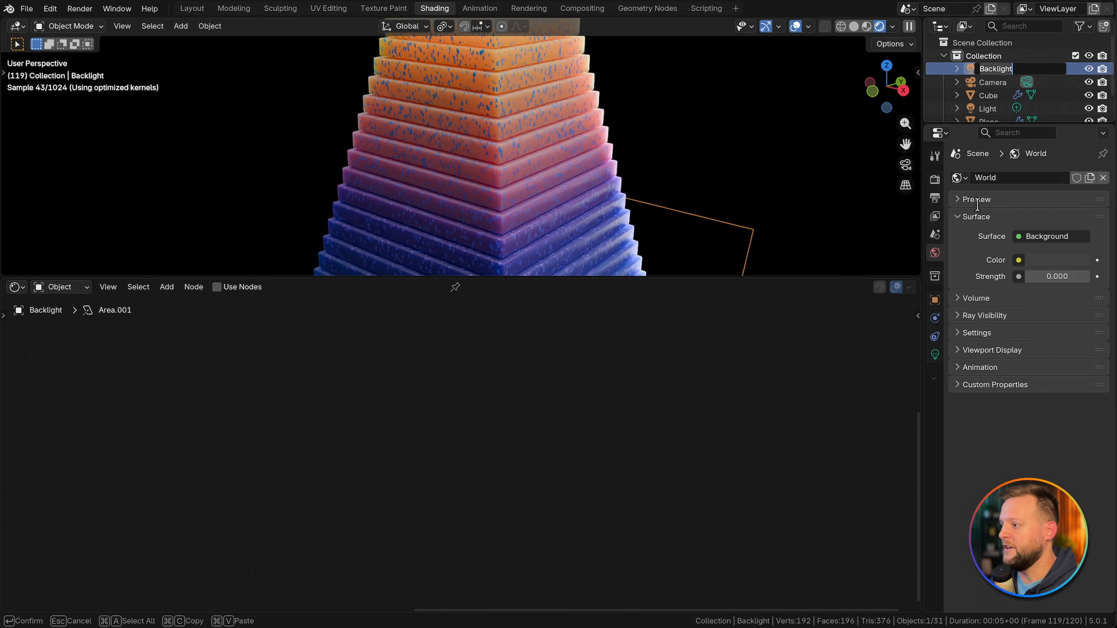
key(Return)
click(935, 355)
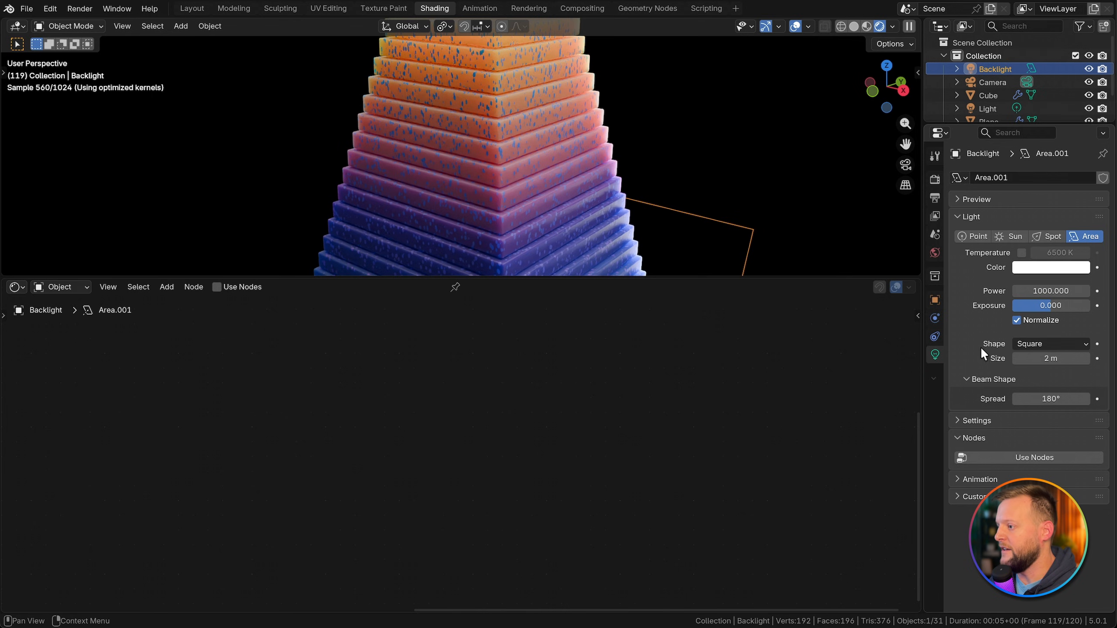
click(1034, 268)
drag(1015, 138, 996, 152)
middle_drag(696, 193, 596, 184)
key(ctrl+s)
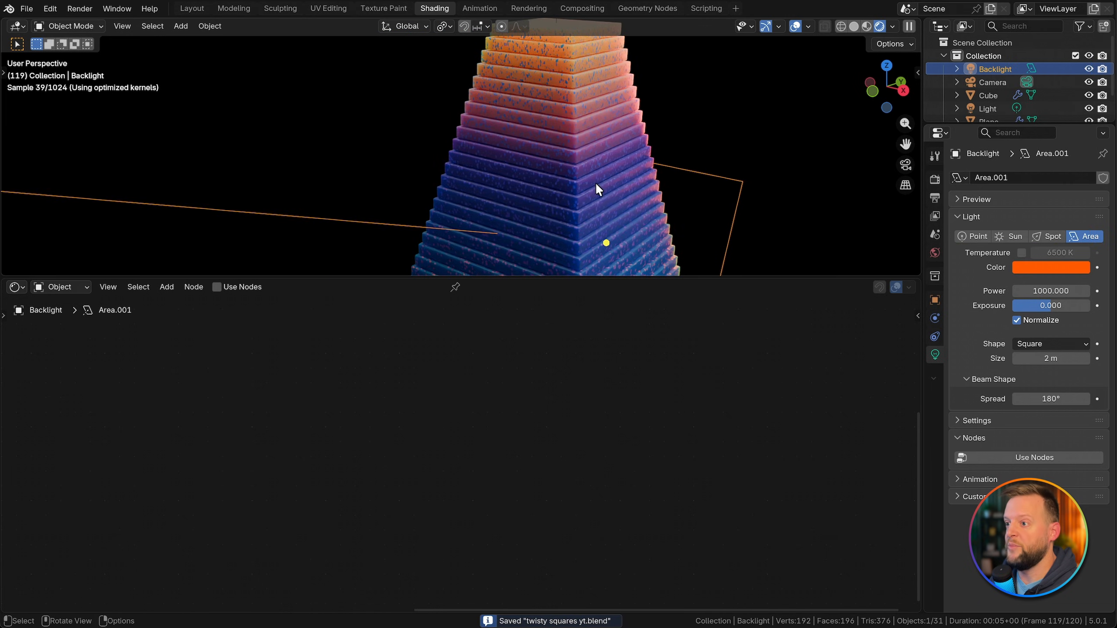
Step: Preview the twist animation, look through the camera, and clear the camera's rotation and location
key(space)
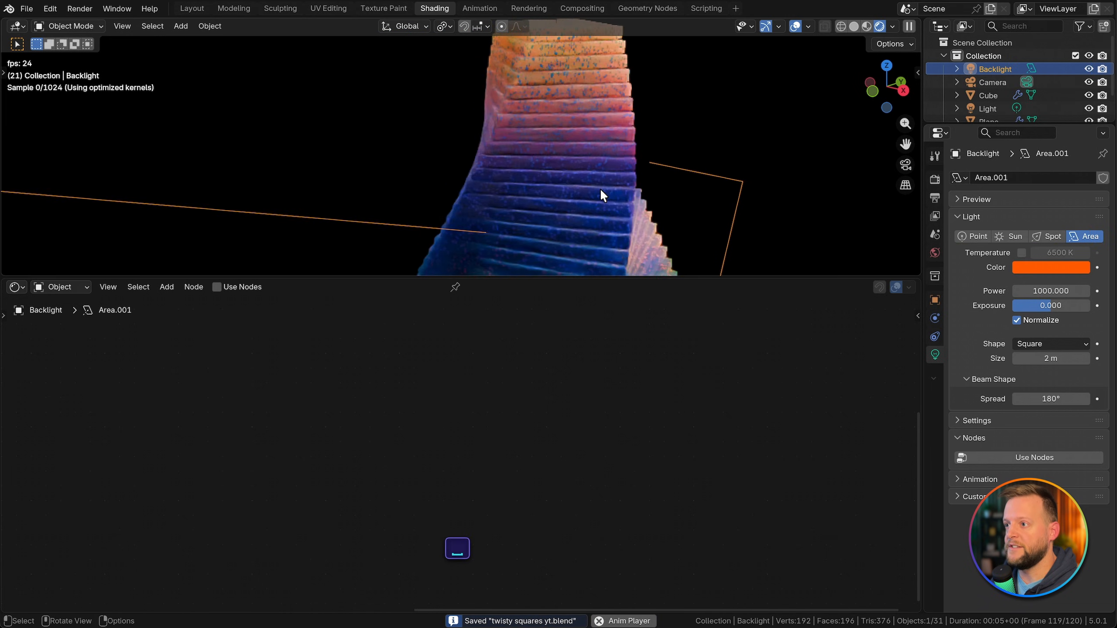
key(KP_0)
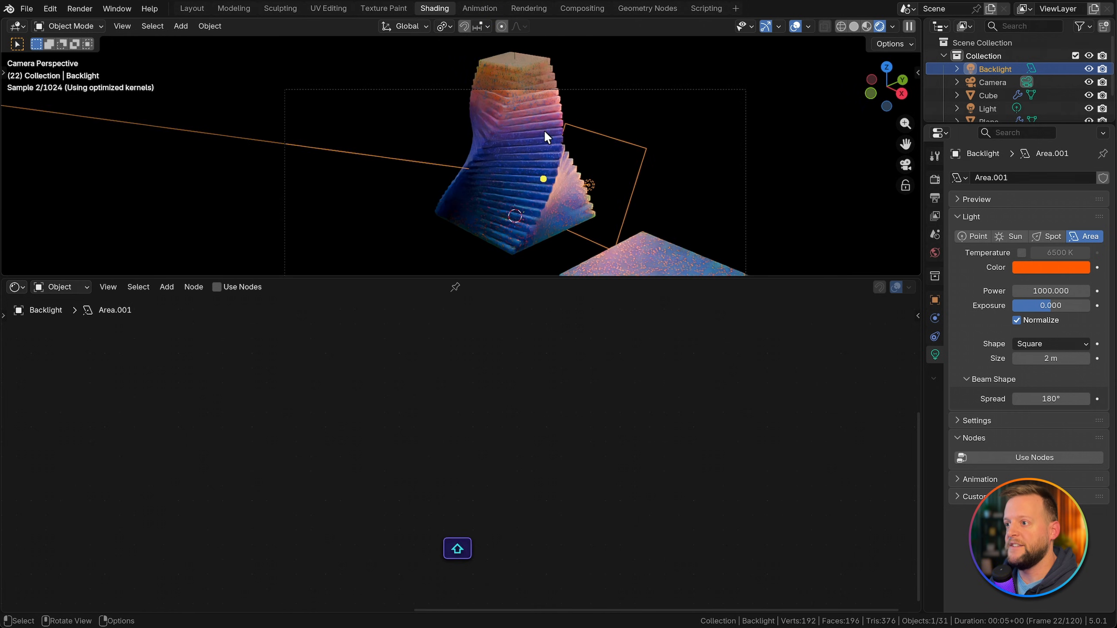
click(997, 81)
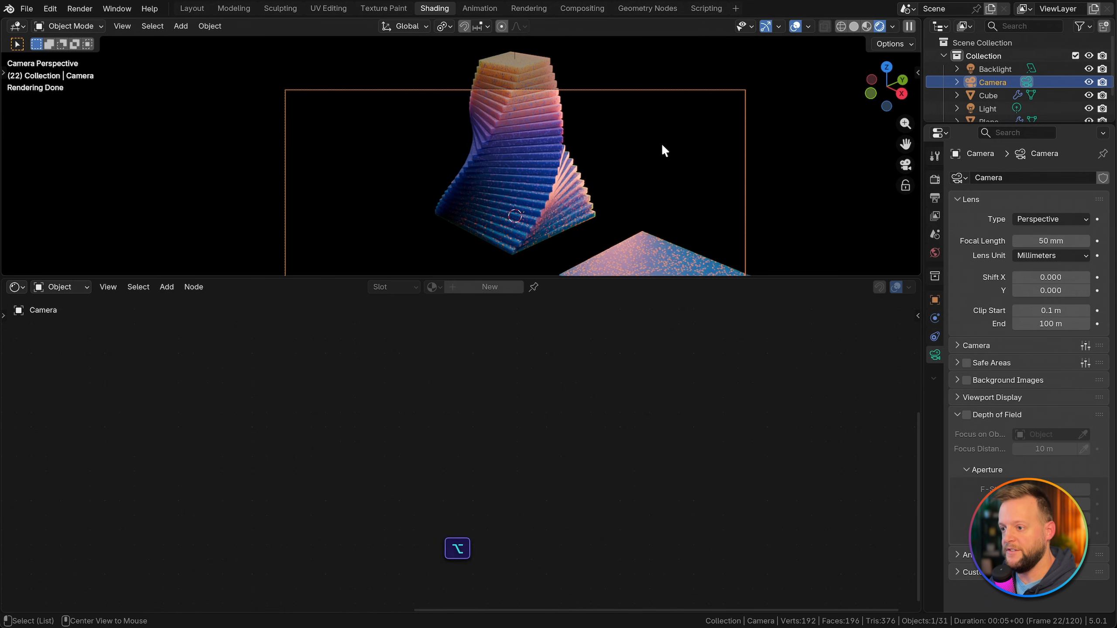
key(alt+r)
key(alt+g)
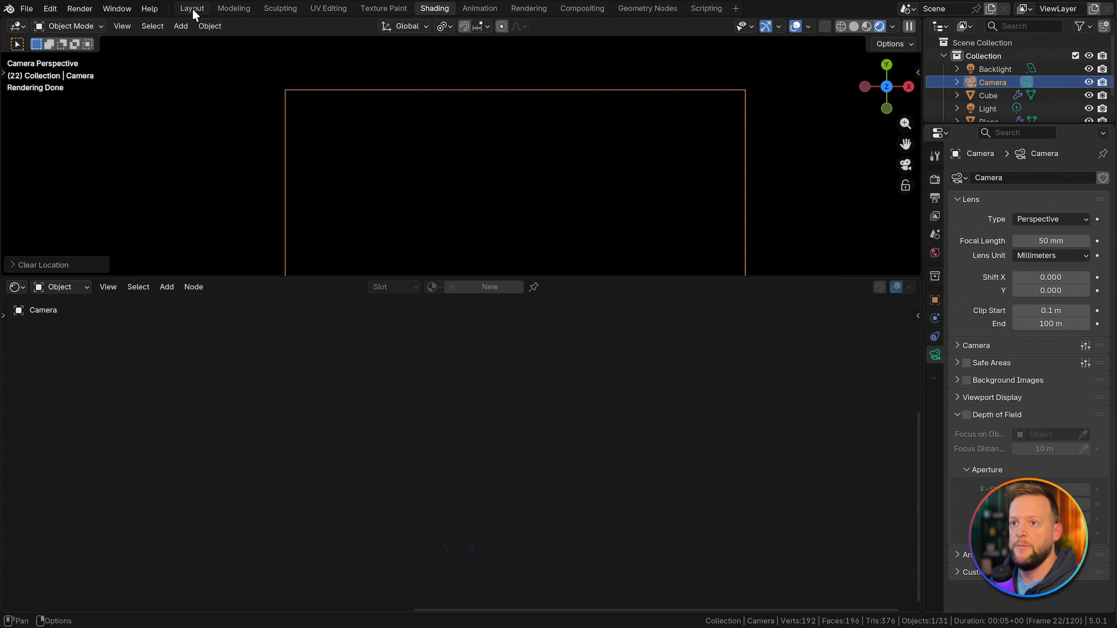
Step: In the Layout workspace, switch to solid shading and rotate the camera 90° about the X axis
click(192, 8)
key(z)
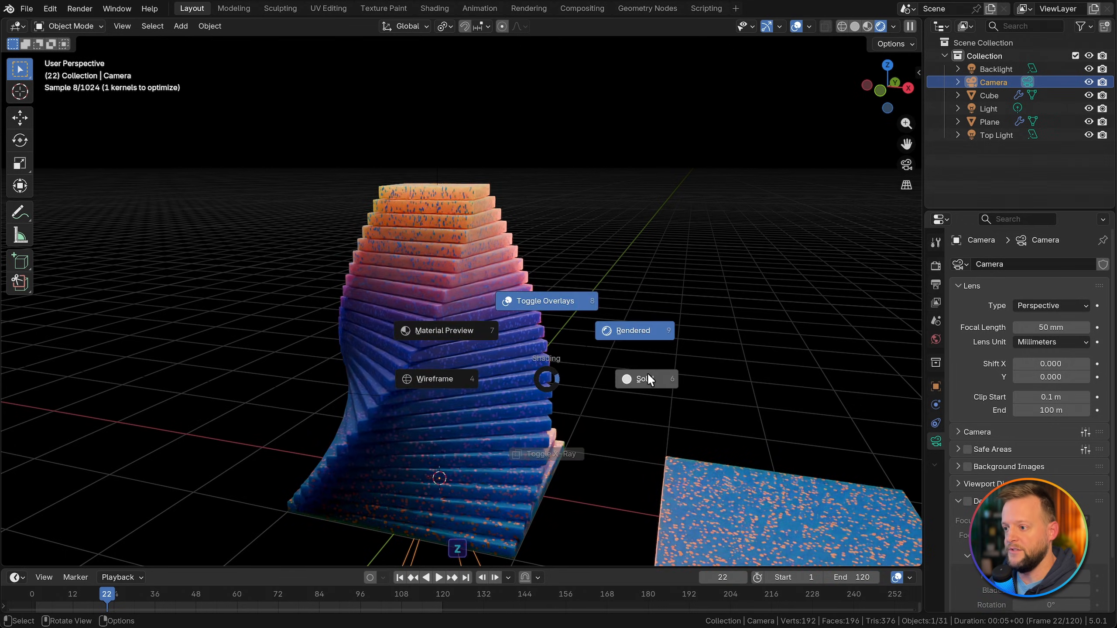
click(649, 375)
key(r)
key(x)
key(9)
key(0)
click(611, 331)
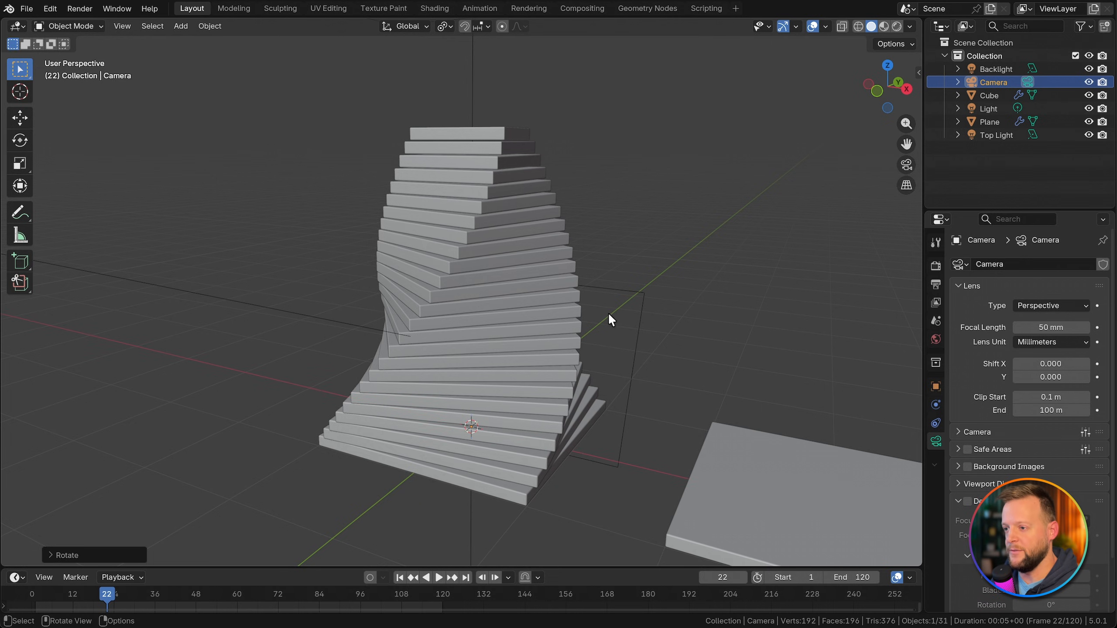
Step: Look through the camera, enable view navigation within the camera view, and pull the camera back and up to frame the twisted stack
mouse_move(610, 329)
middle_down()
mouse_move(651, 315)
mouse_move(652, 273)
mouse_move(632, 331)
middle_up()
key(grave)
click(611, 336)
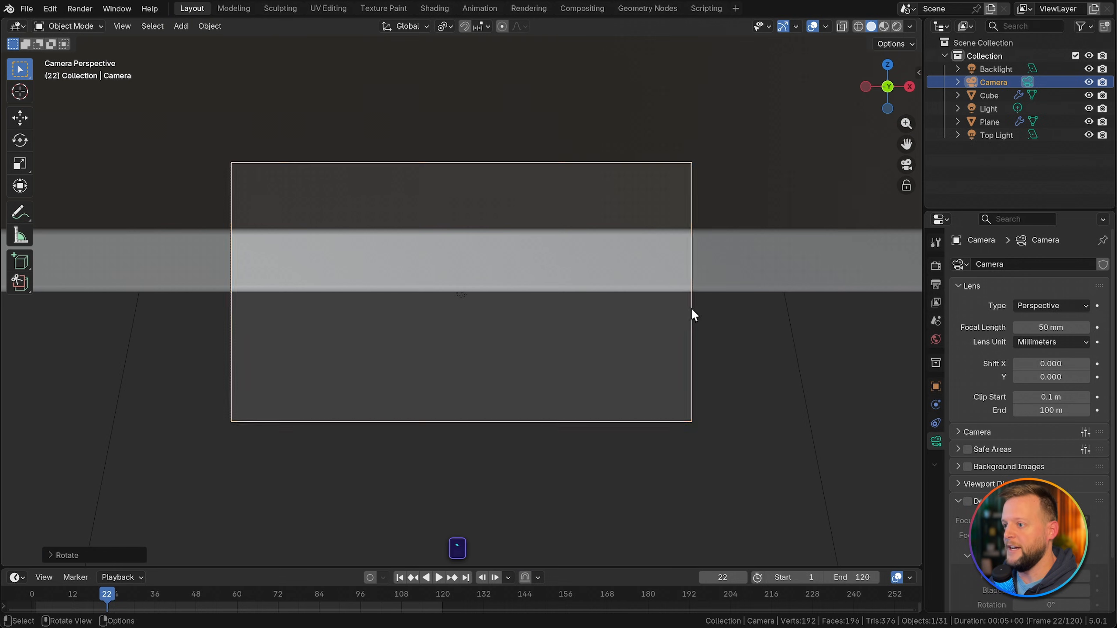
scroll(549, 290, down, 3)
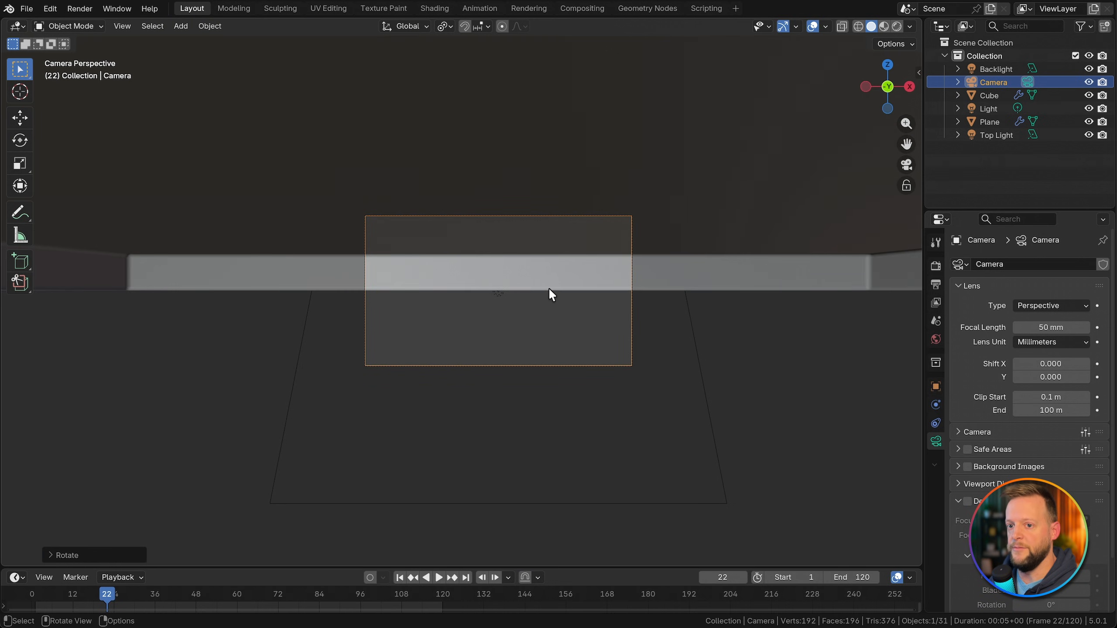
scroll(548, 287, up, 1)
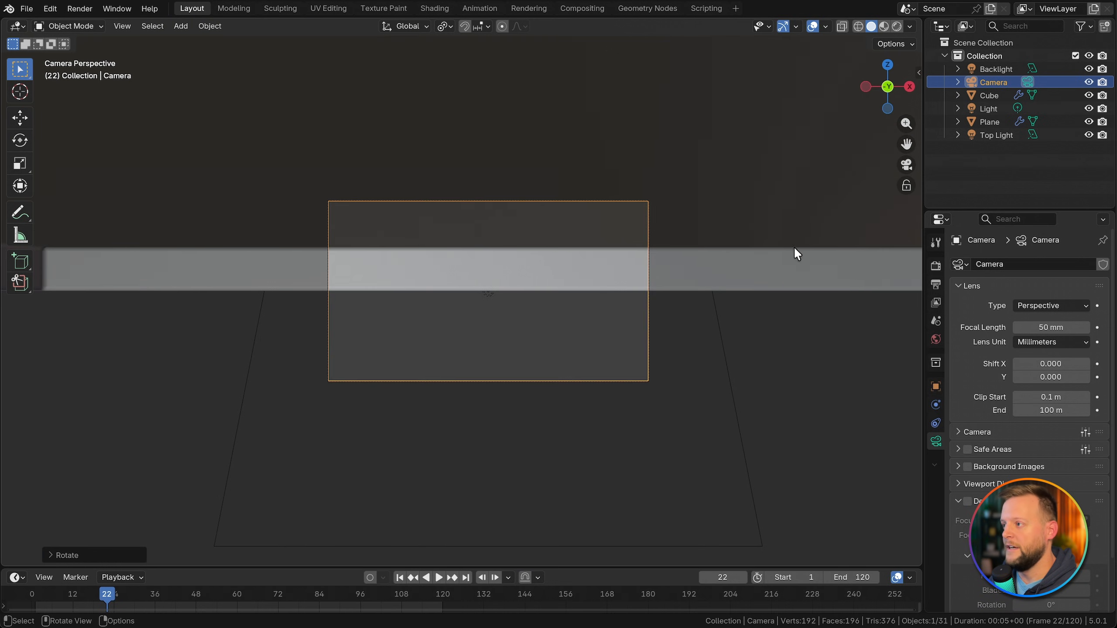
click(905, 187)
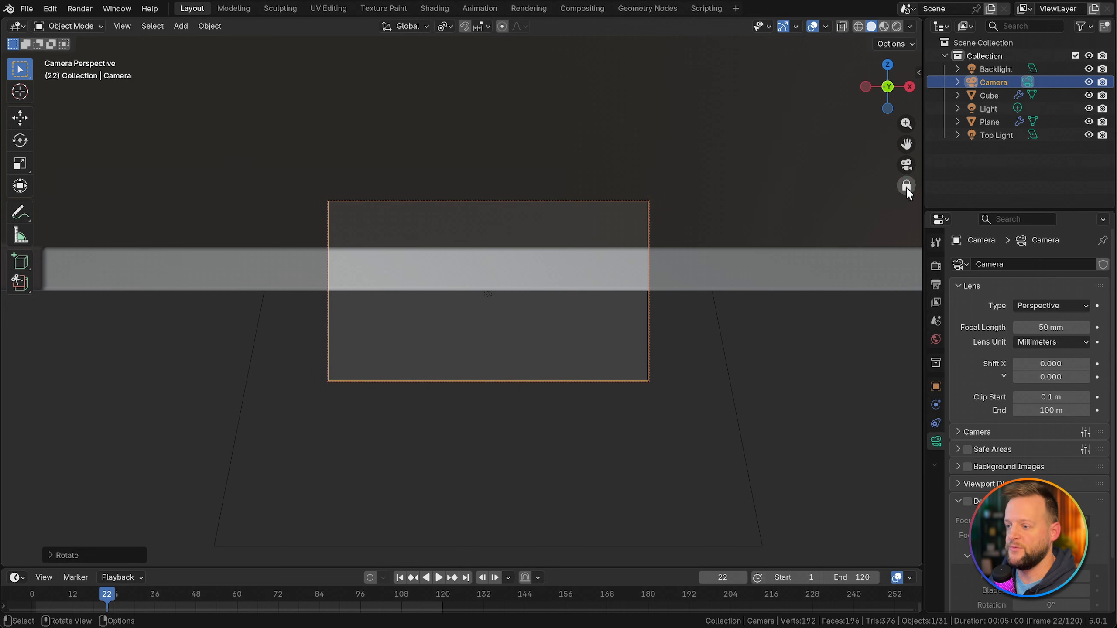
middle_drag(673, 224, 508, 304)
scroll(657, 234, down, 12)
scroll(519, 337, up, 1)
scroll(528, 342, down, 2)
scroll(508, 304, up, 1)
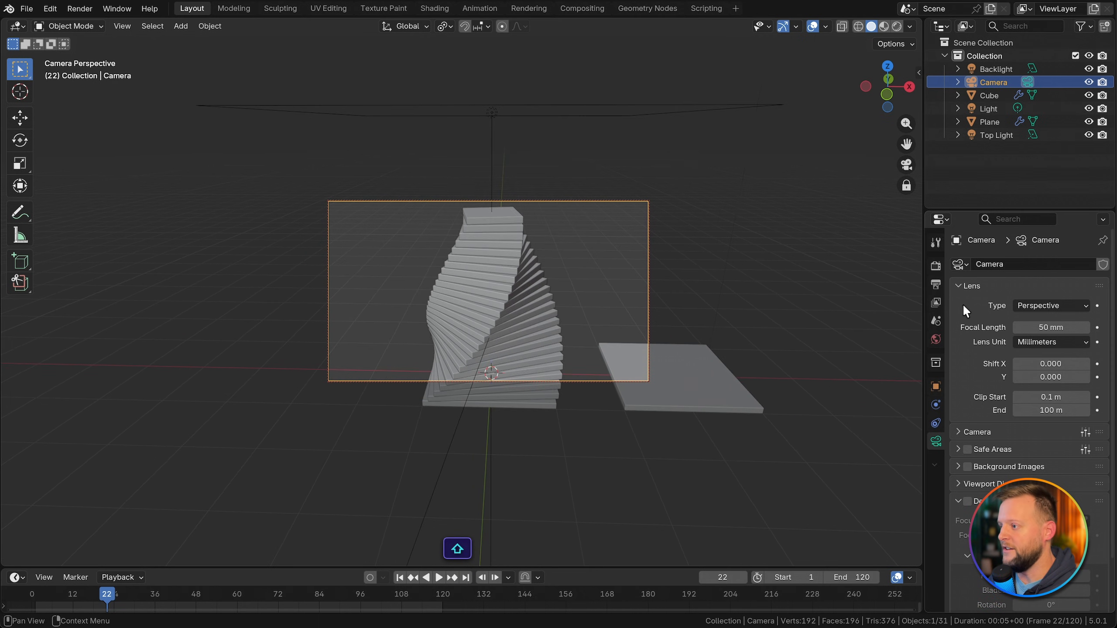
Step: Set the camera's focal length to 25 mm
click(936, 265)
click(936, 440)
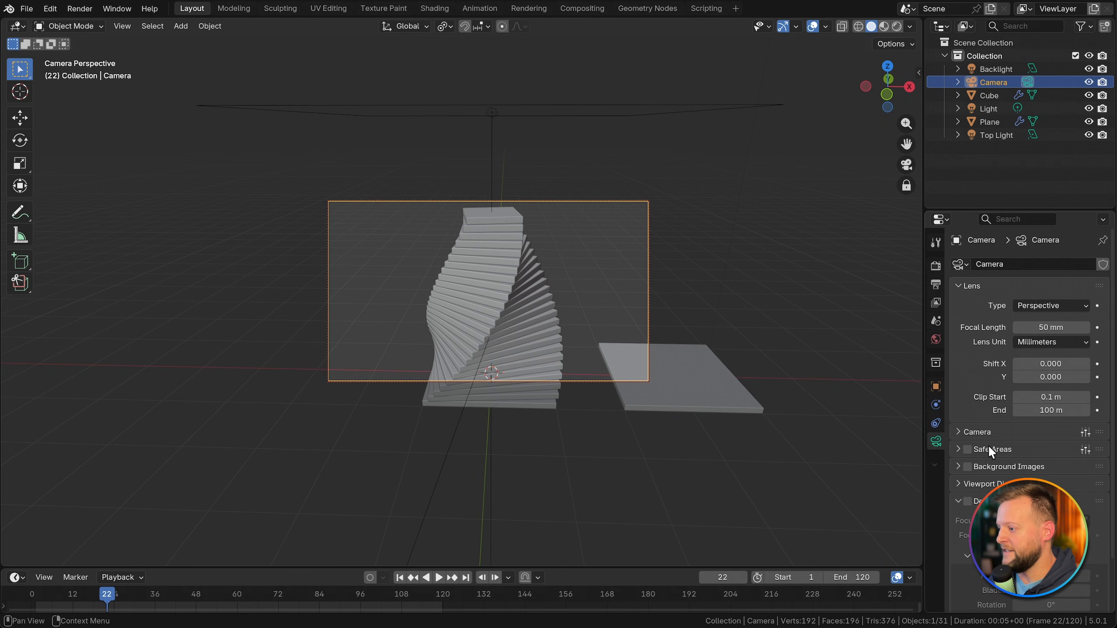
drag(1045, 326, 994, 327)
click(1042, 328)
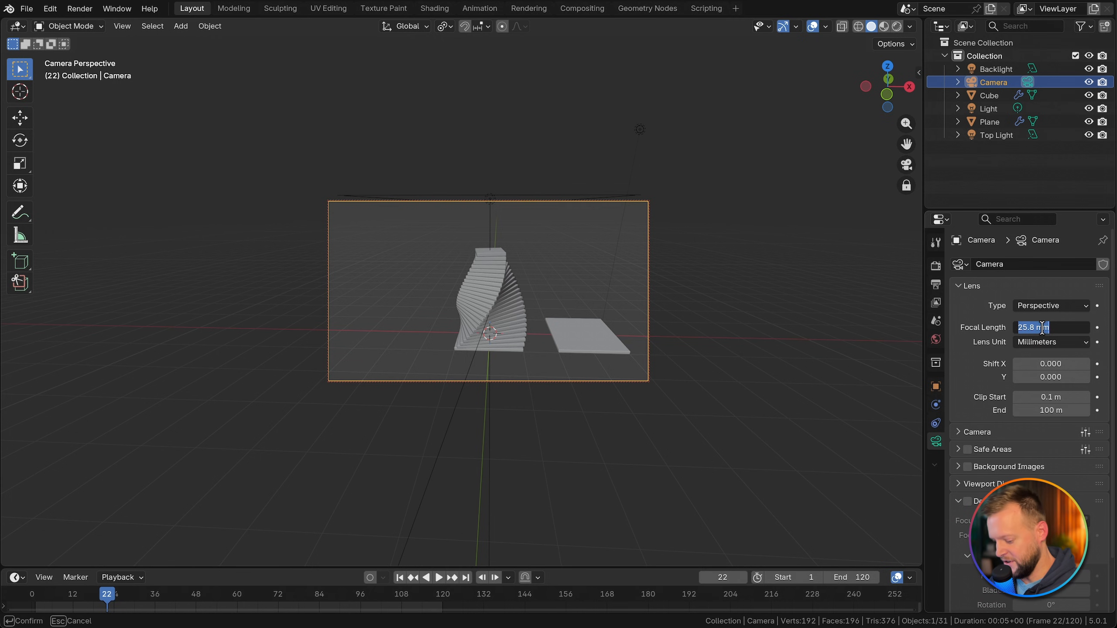
text(25)
key(Return)
Step: Move the camera closer so the stack fills the frame height, and fine-tune the framing in rendered shading
scroll(529, 313, up, 3)
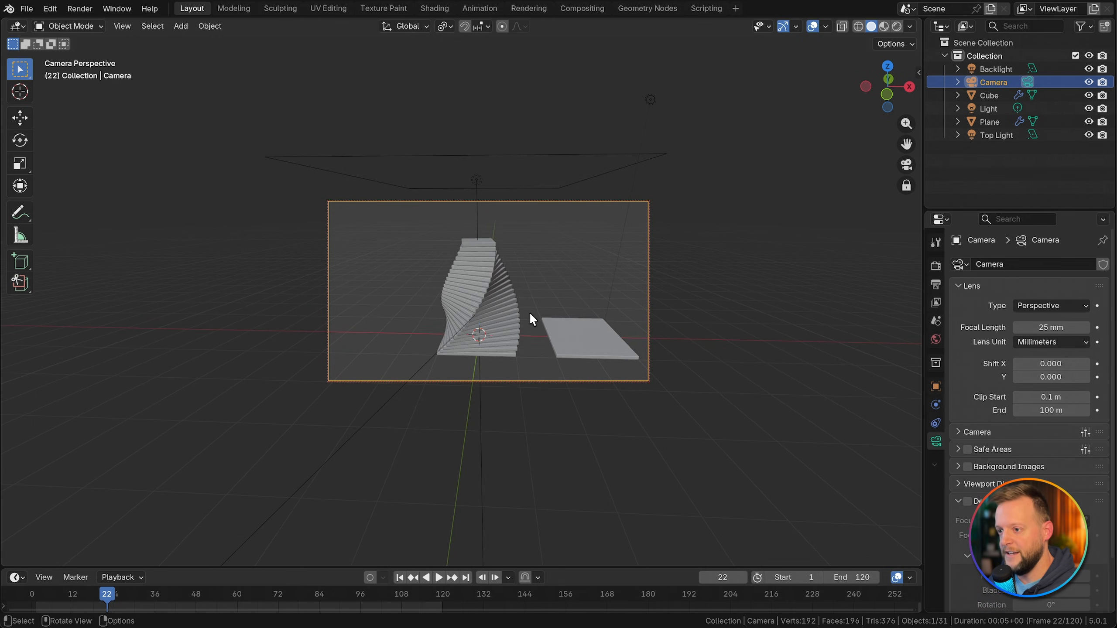
mouse_move(529, 313)
shift+middle_down()
mouse_move(598, 343)
mouse_move(591, 351)
mouse_move(508, 322)
shift+middle_up()
scroll(508, 321, up, 2)
key(z)
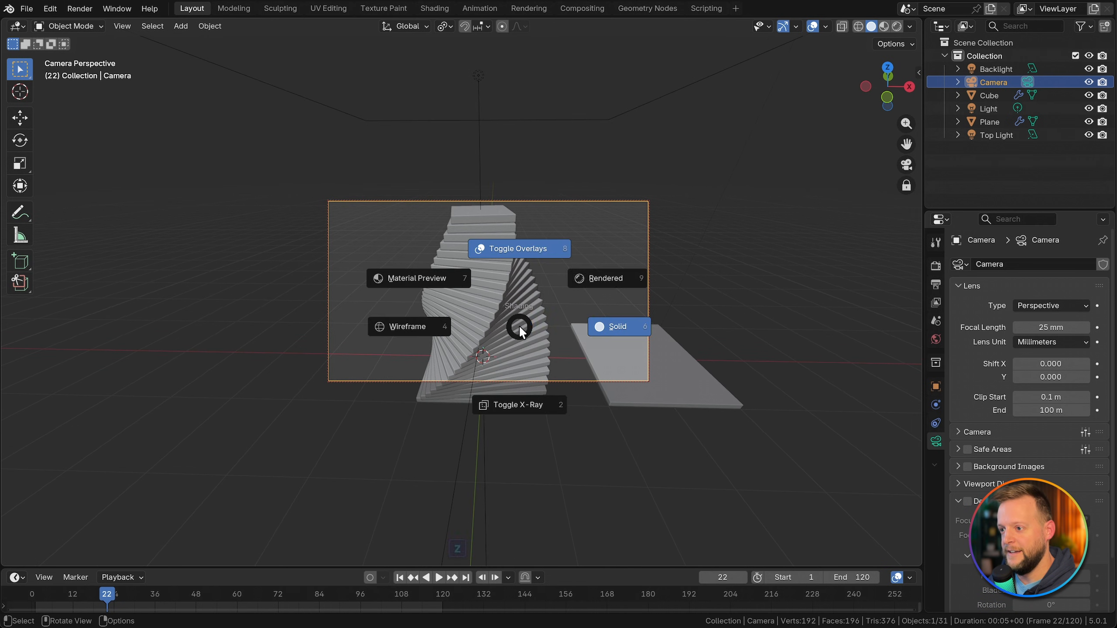
click(593, 286)
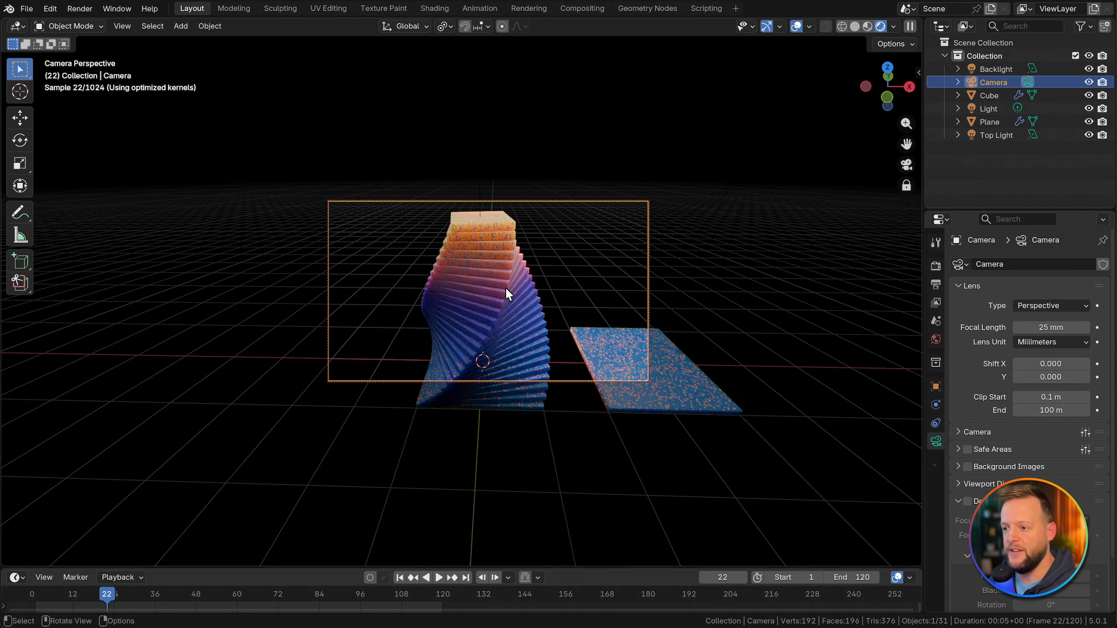
scroll(502, 297, up, 1)
scroll(523, 311, down, 1)
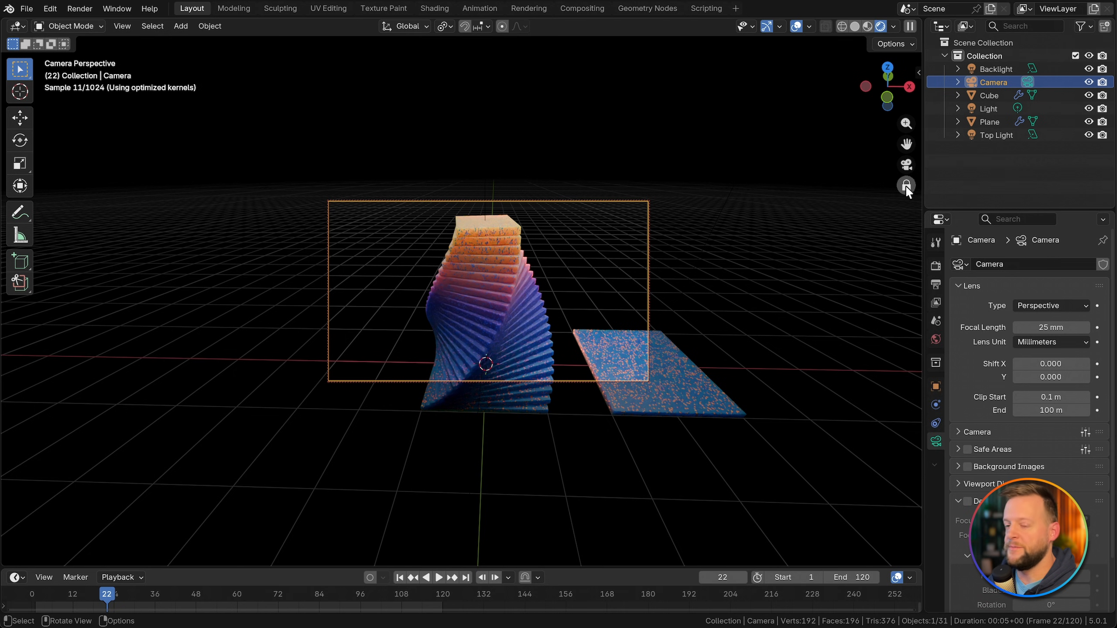
Step: Disable view navigation within the camera view, return to the camera view after a look around, and save the file
middle_drag(507, 299, 539, 297)
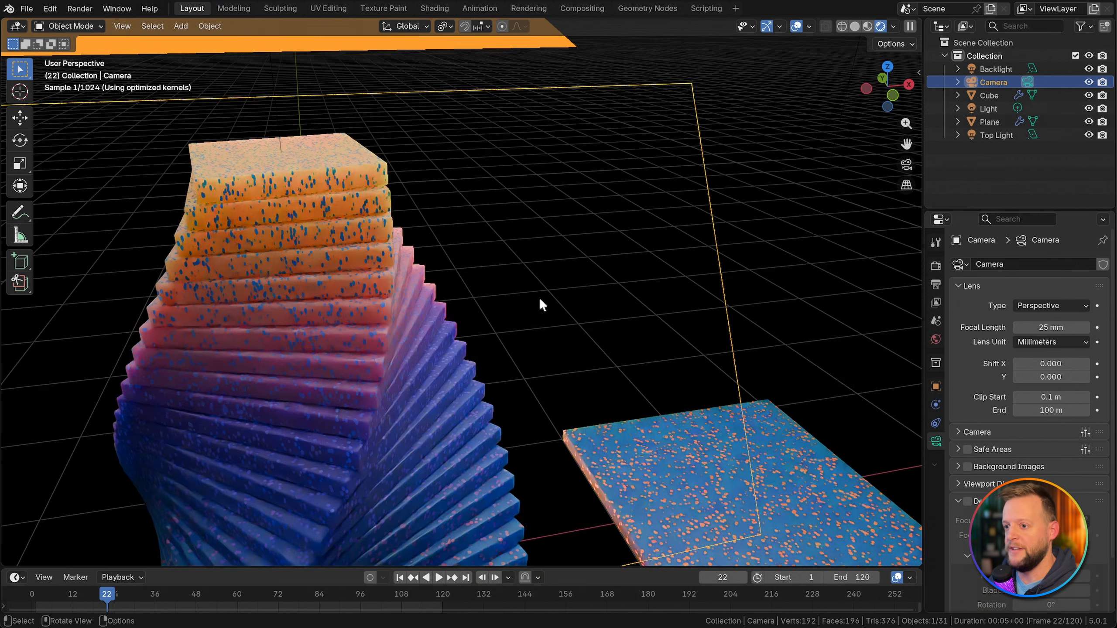
scroll(540, 297, down, 2)
key(KP_0)
key(super+s)
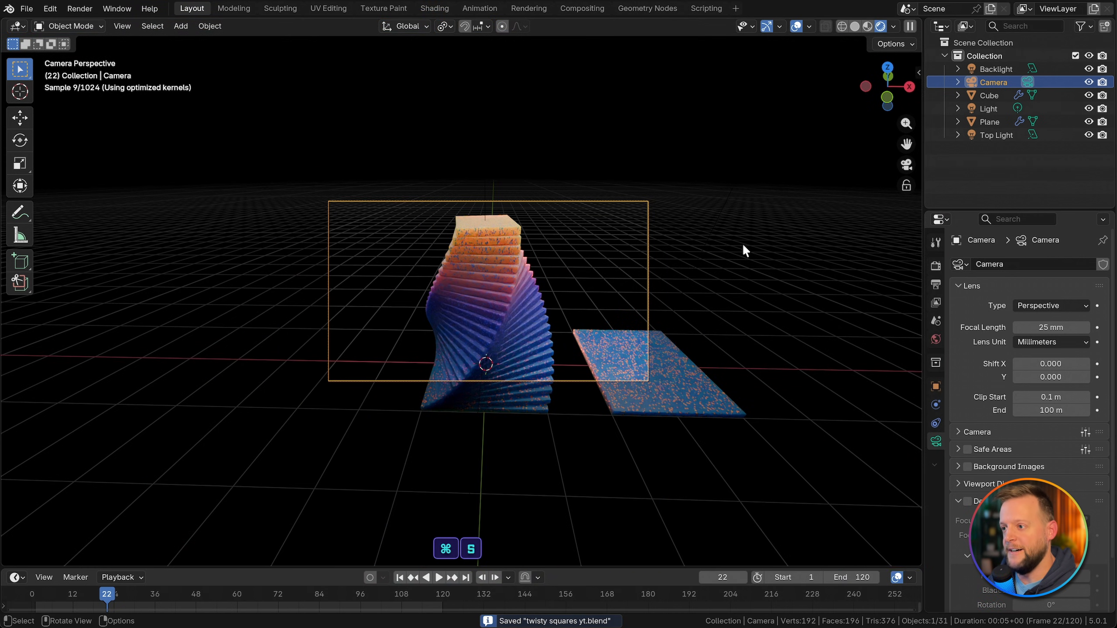
Step: Reduce the Top Light's size to 2.18 m and save the file
click(996, 134)
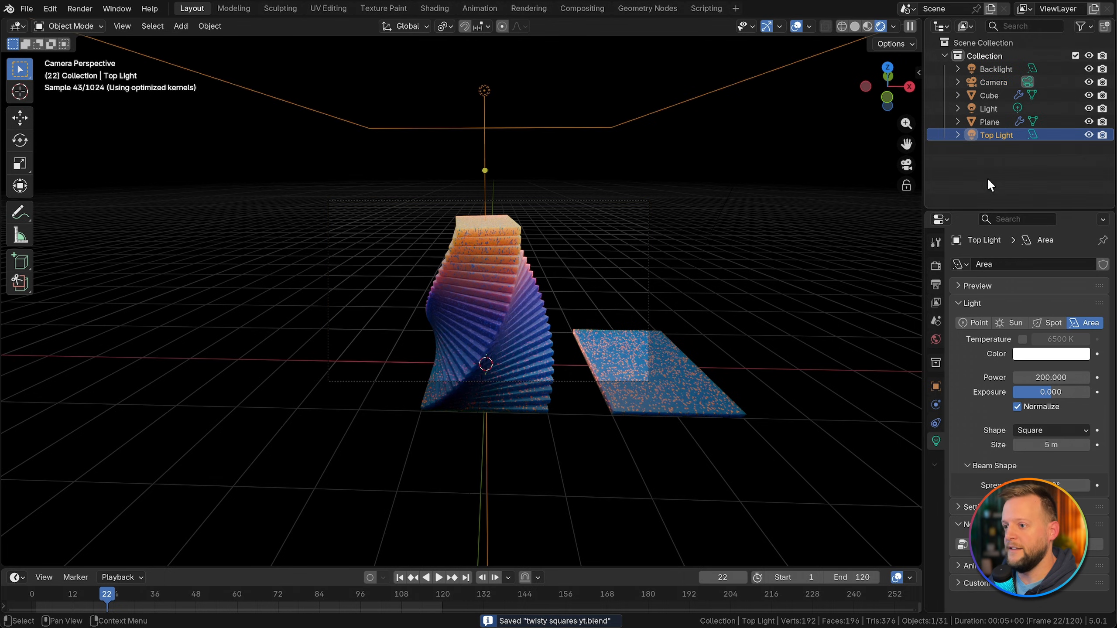
drag(1052, 445, 1014, 445)
drag(1051, 444, 1073, 445)
key(super+s)
Step: Enlarge the camera frame in the viewport and switch to solid shading
scroll(496, 234, up, 2)
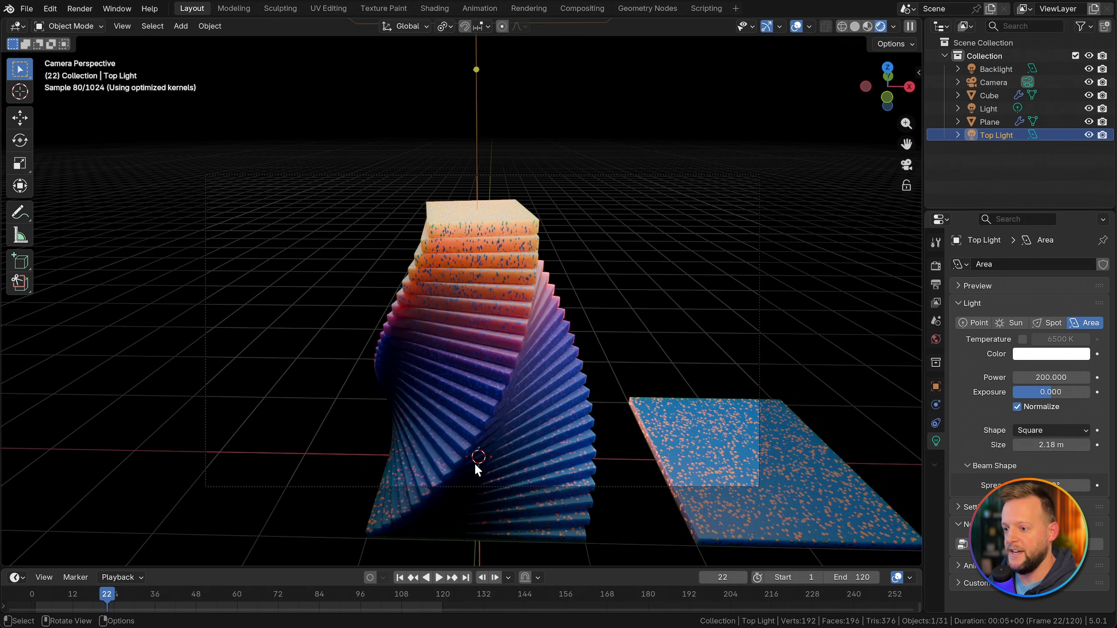
shift+middle_drag(557, 483, 556, 502)
key(z)
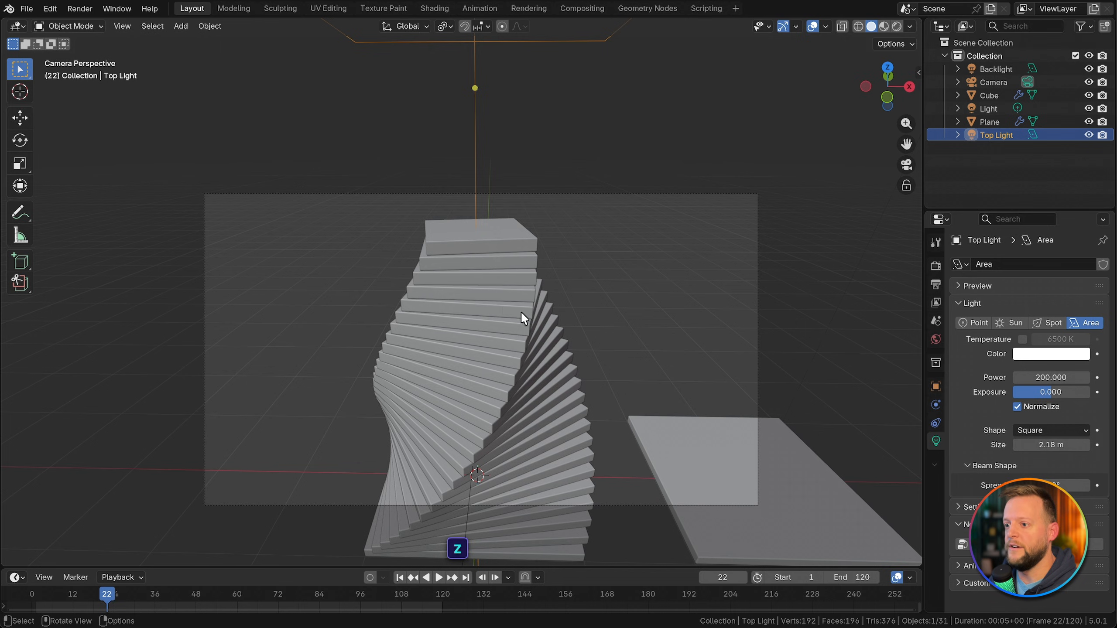
Step: Duplicate the Backlight and rotate the copy around the 3D cursor on the global Z axis to another side of the stack
mouse_move(520, 311)
middle_down()
mouse_move(485, 305)
mouse_move(528, 320)
middle_up()
scroll(526, 313, down, 4)
click(358, 295)
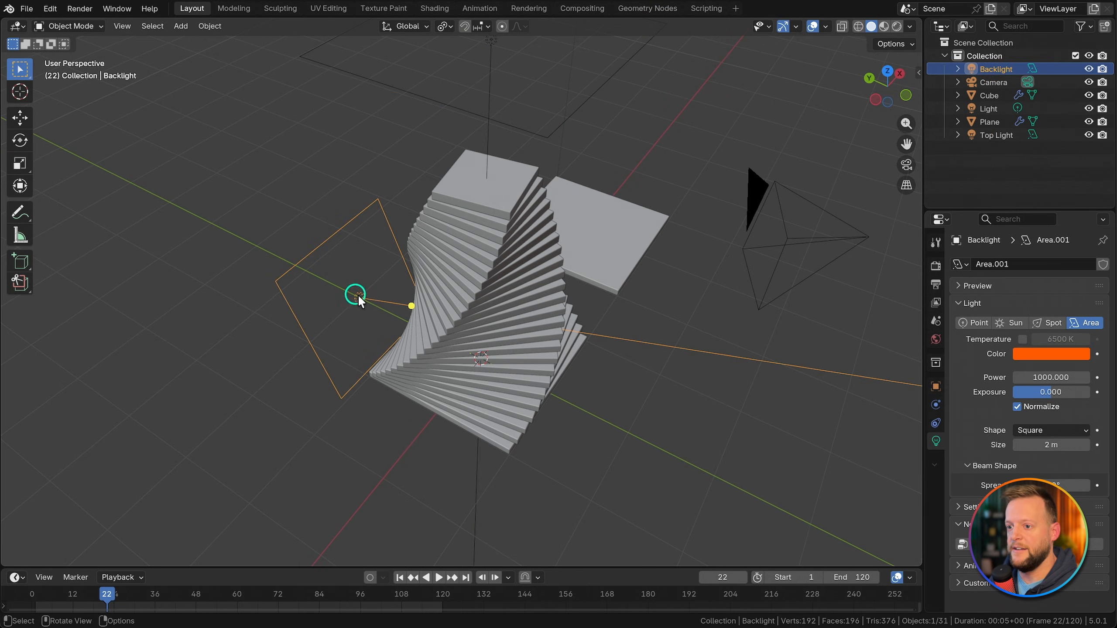
middle_drag(358, 294, 496, 285)
key(period)
click(622, 281)
key(shift+d)
key(r)
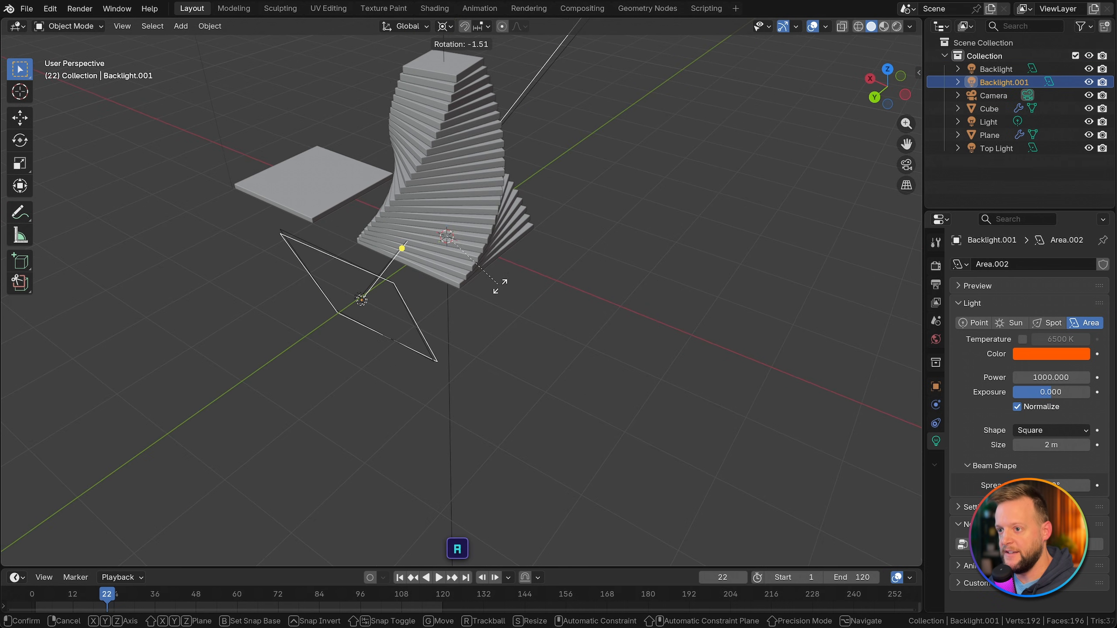
key(z)
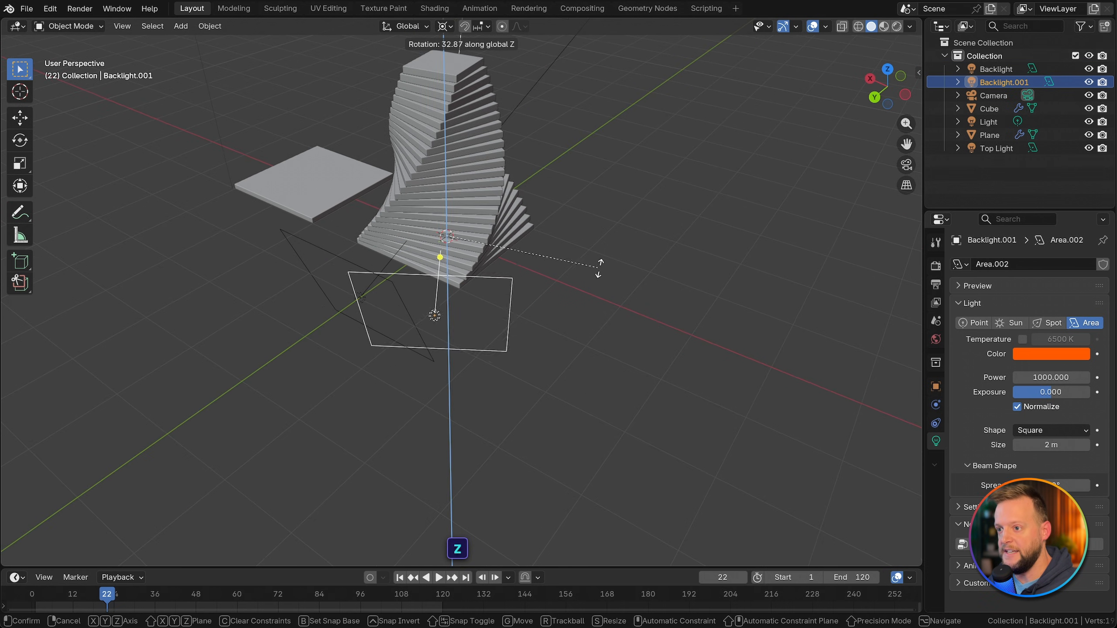
click(701, 232)
middle_drag(702, 232, 422, 284)
Step: In rendered shading, raise the duplicated backlight about 1.14 m along its local Y axis and change its color to blue (#000AFF)
key(z)
click(722, 226)
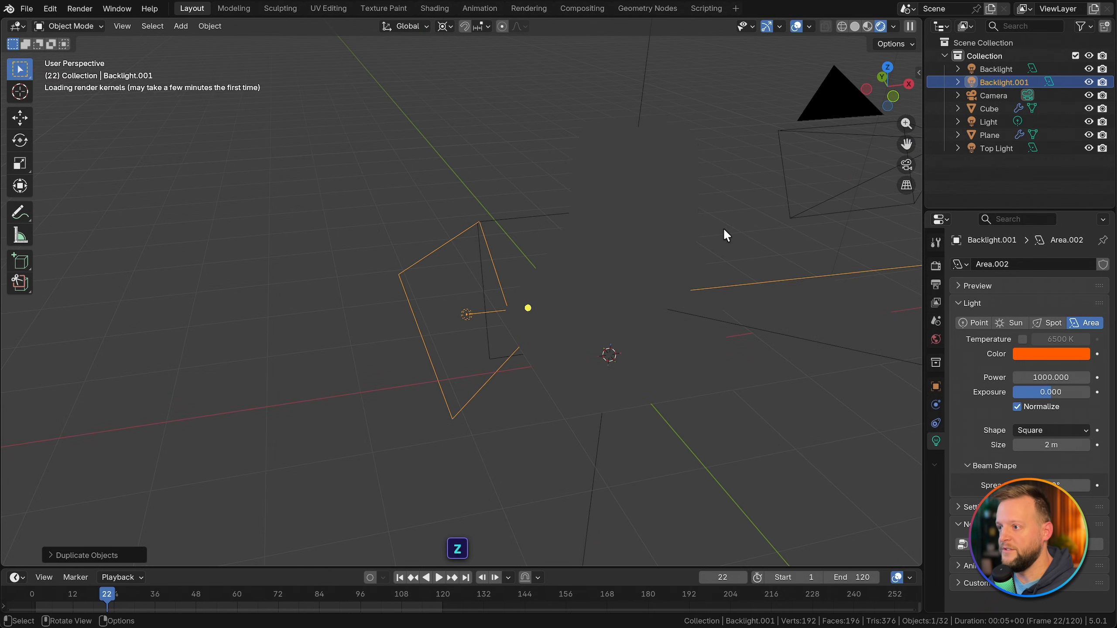
mouse_move(634, 285)
middle_down()
mouse_move(499, 265)
mouse_move(511, 269)
middle_up()
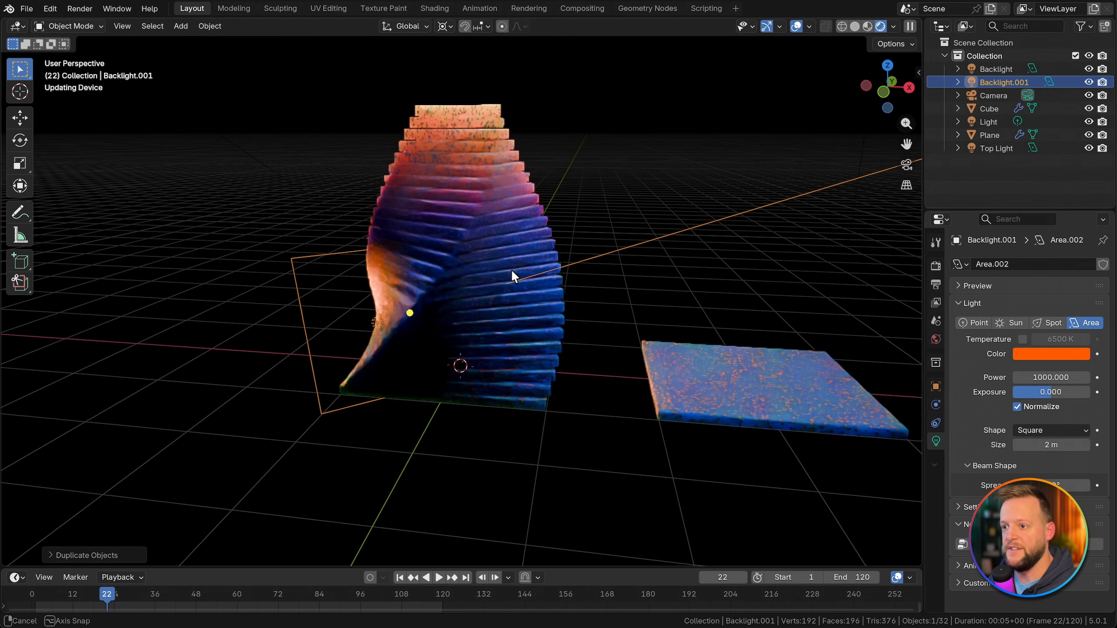
key(g)
key(z)
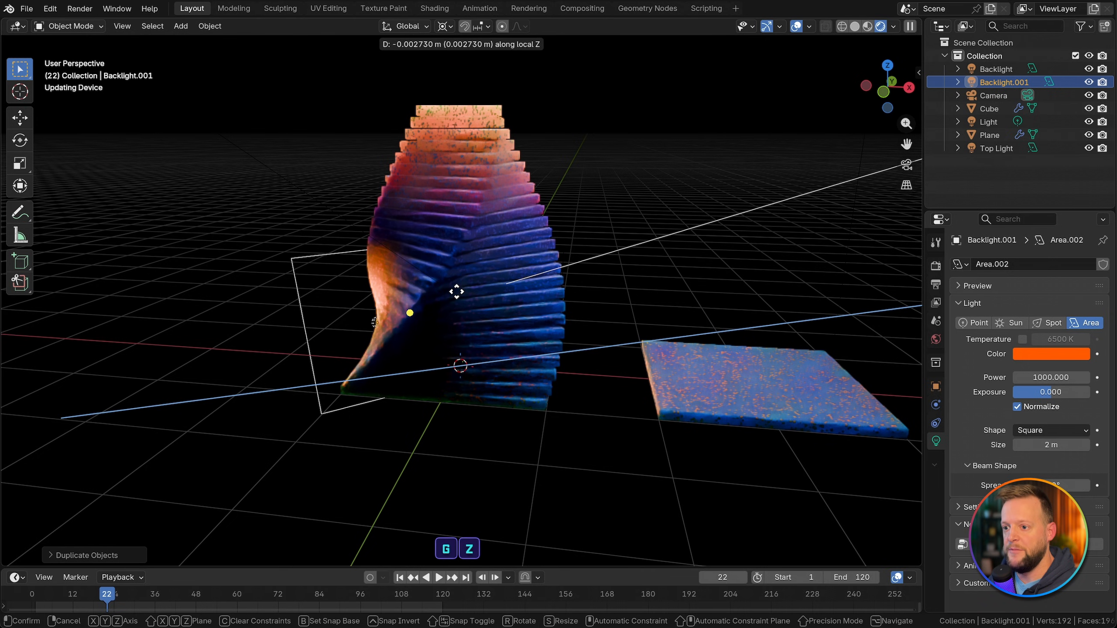
key(y)
key(y)
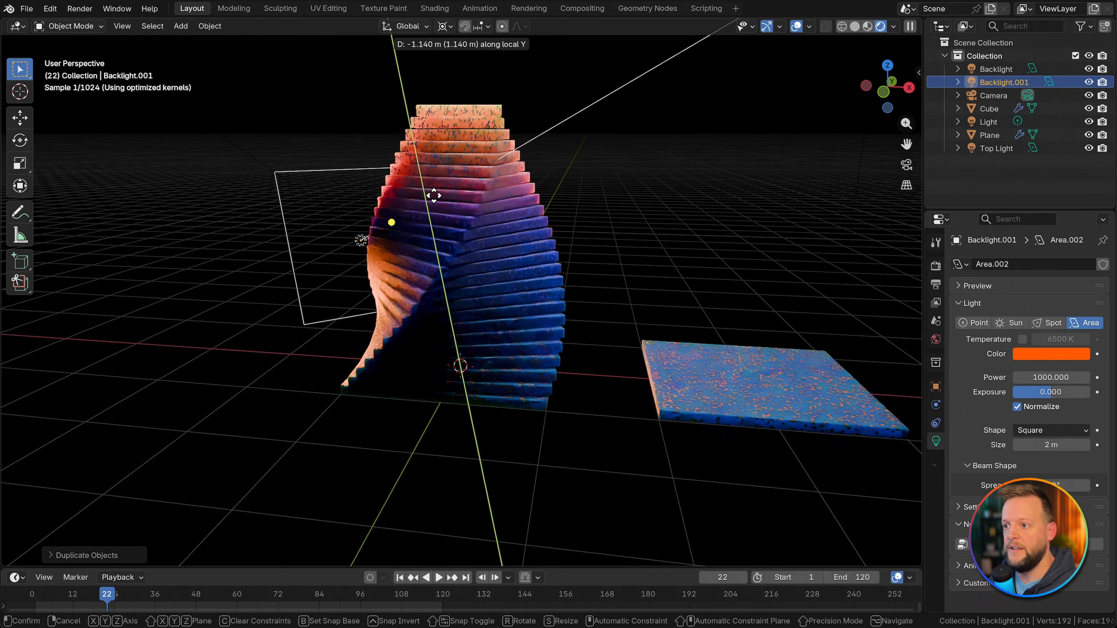
click(429, 189)
click(1043, 352)
drag(1058, 193, 1062, 158)
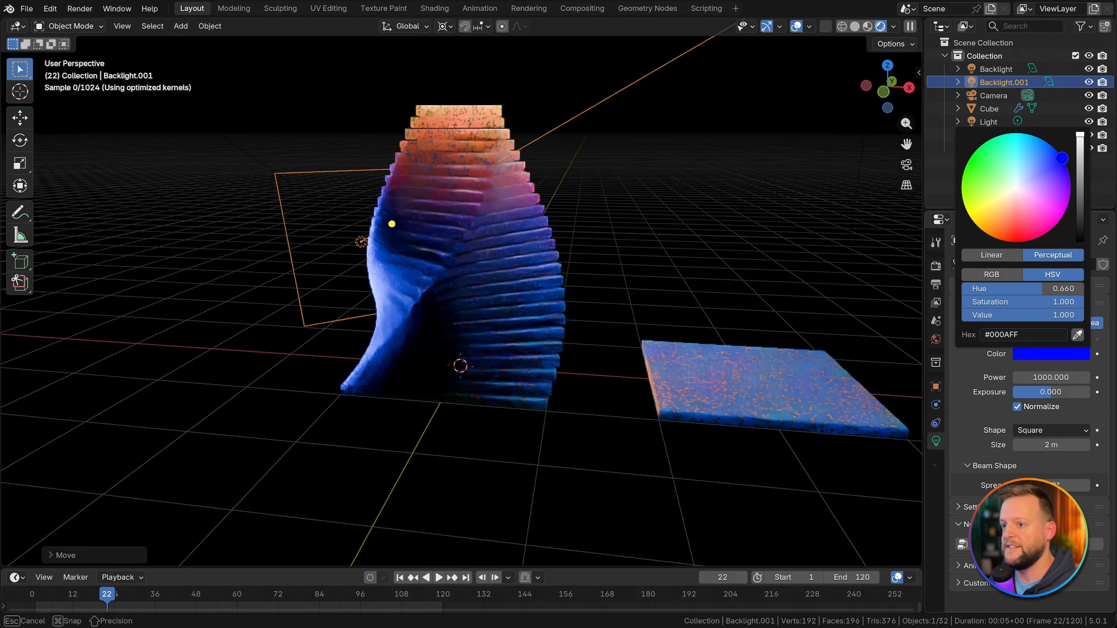
Step: Align the active camera to a view that looks slightly down at the stack from a rotated angle
middle_drag(624, 242, 478, 234)
click(123, 26)
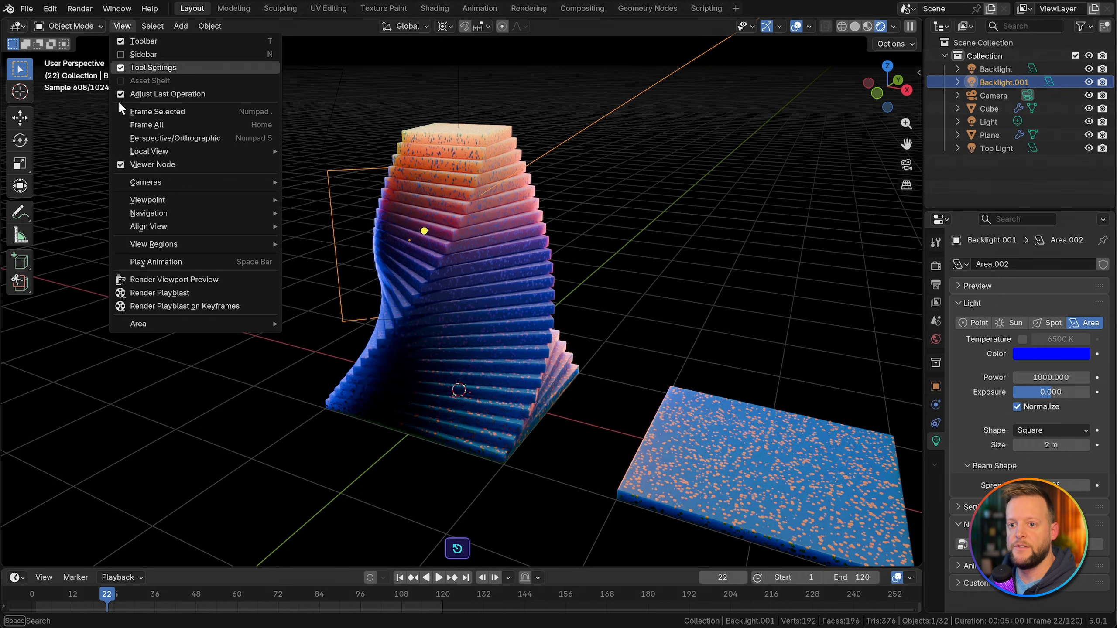
mouse_move(140, 229)
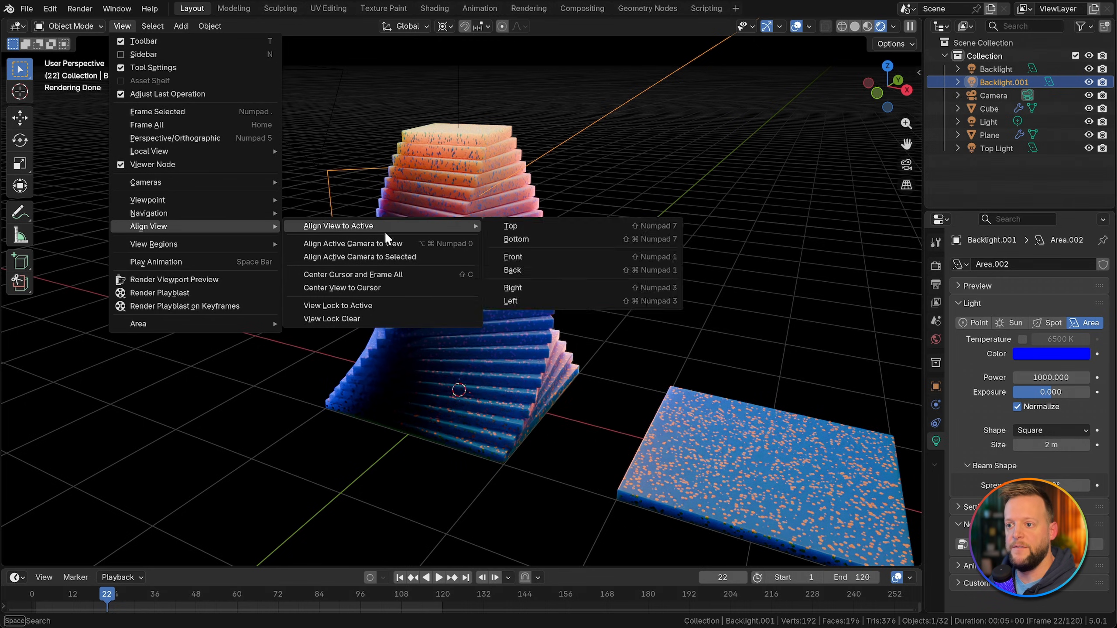
click(358, 242)
Step: Lock the camera to the view, move it closer so the stack fills more of the frame, and release the lock
click(907, 186)
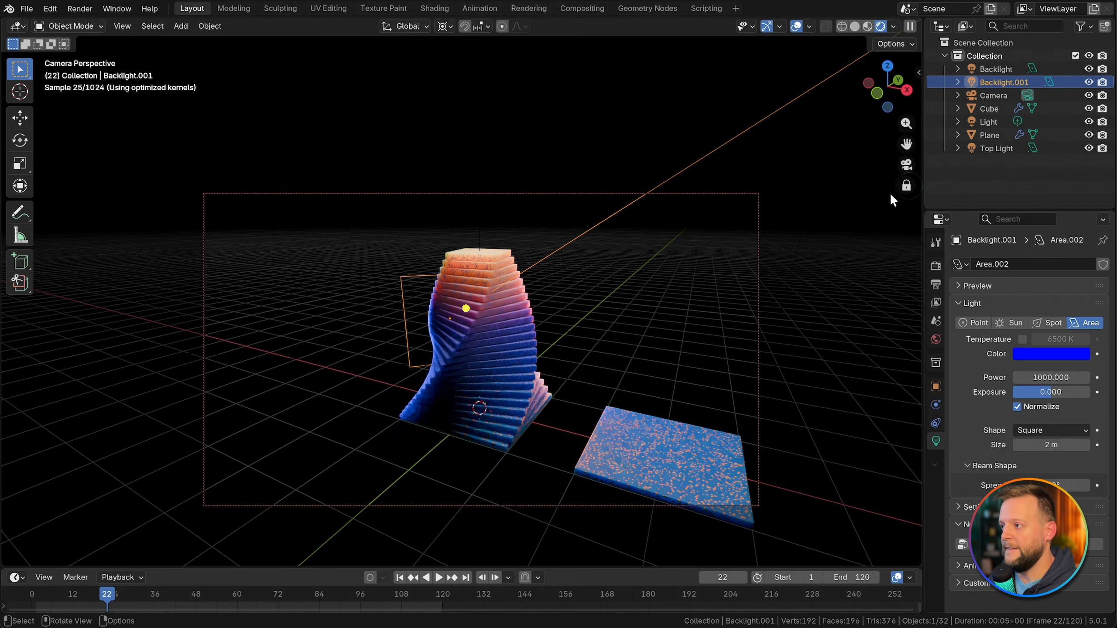
scroll(507, 345, up, 3)
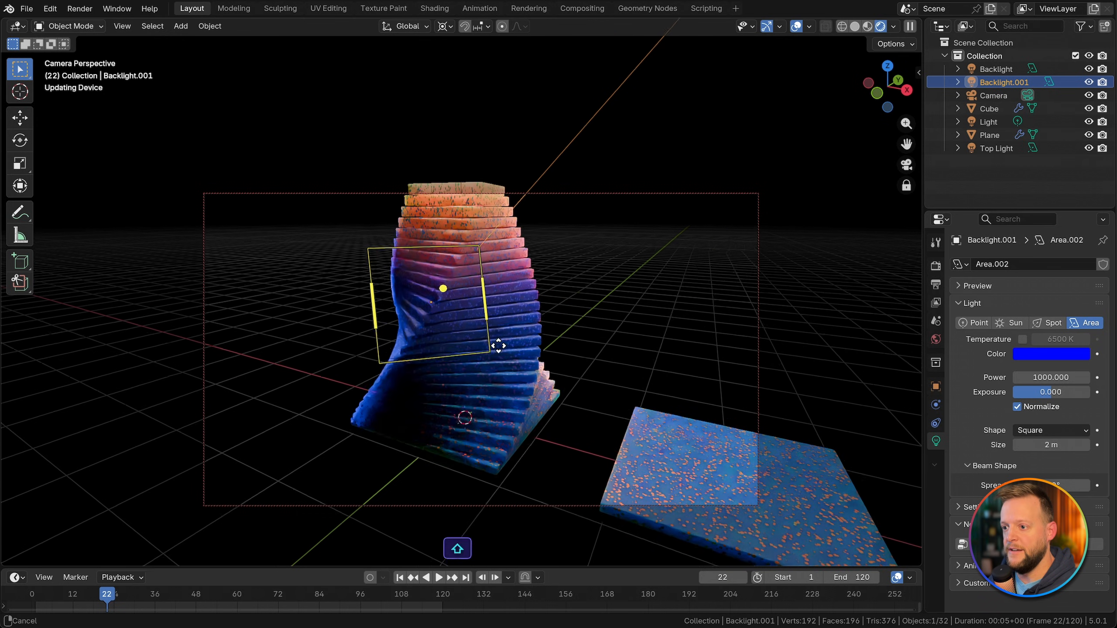
shift+middle_drag(496, 344, 506, 379)
scroll(506, 378, up, 3)
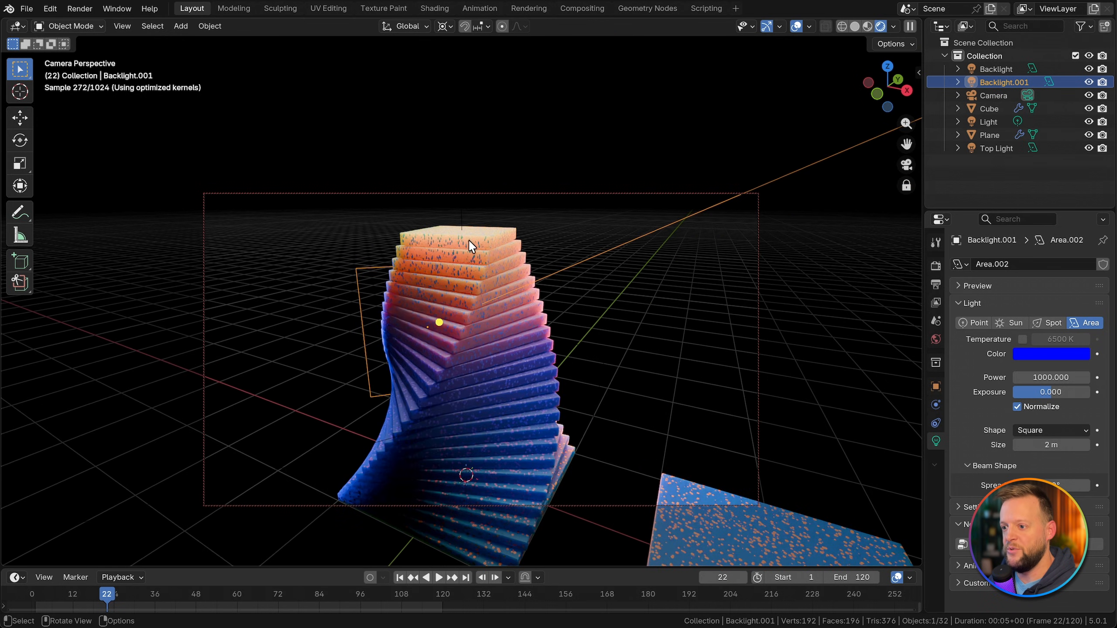
click(906, 186)
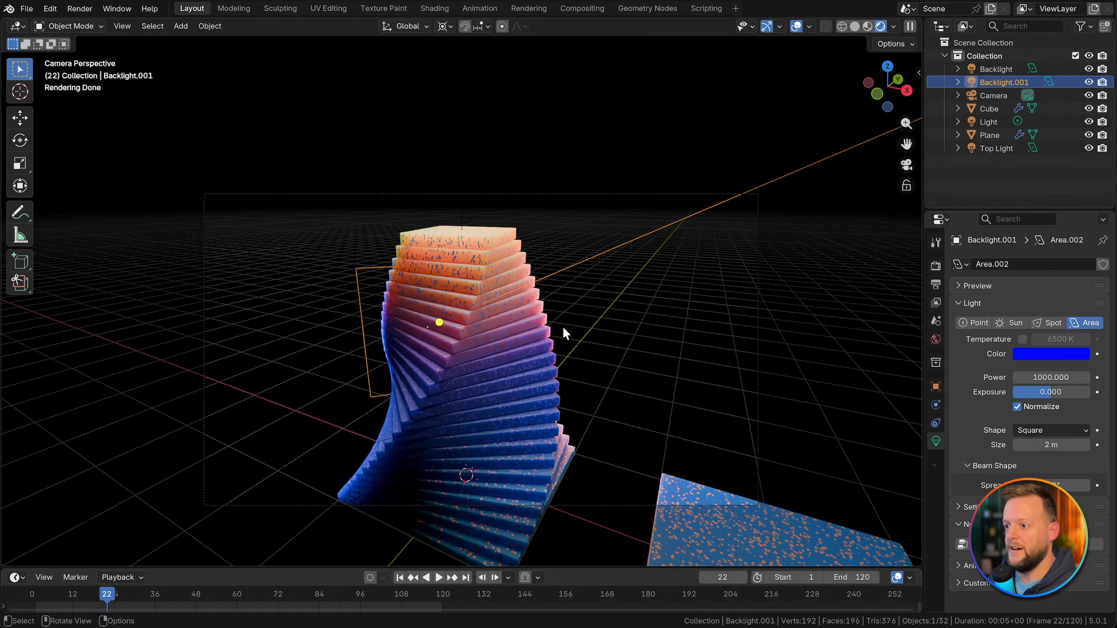
Step: Select the Camera and shift it slightly to center the stack horizontally in the frame
key(g)
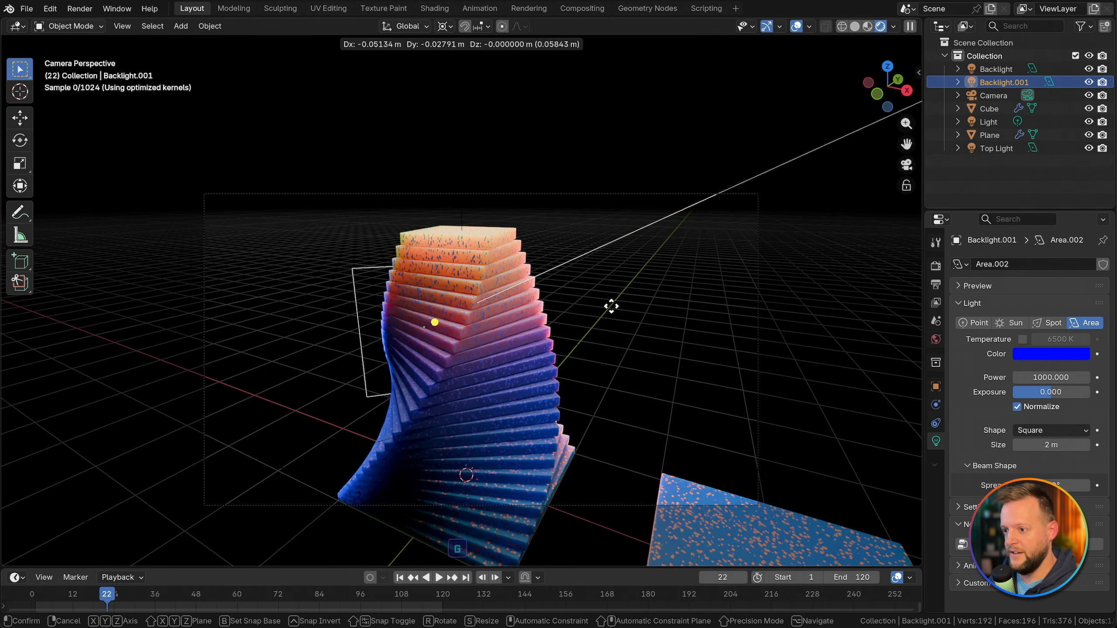
right_click(607, 307)
click(996, 95)
key(g)
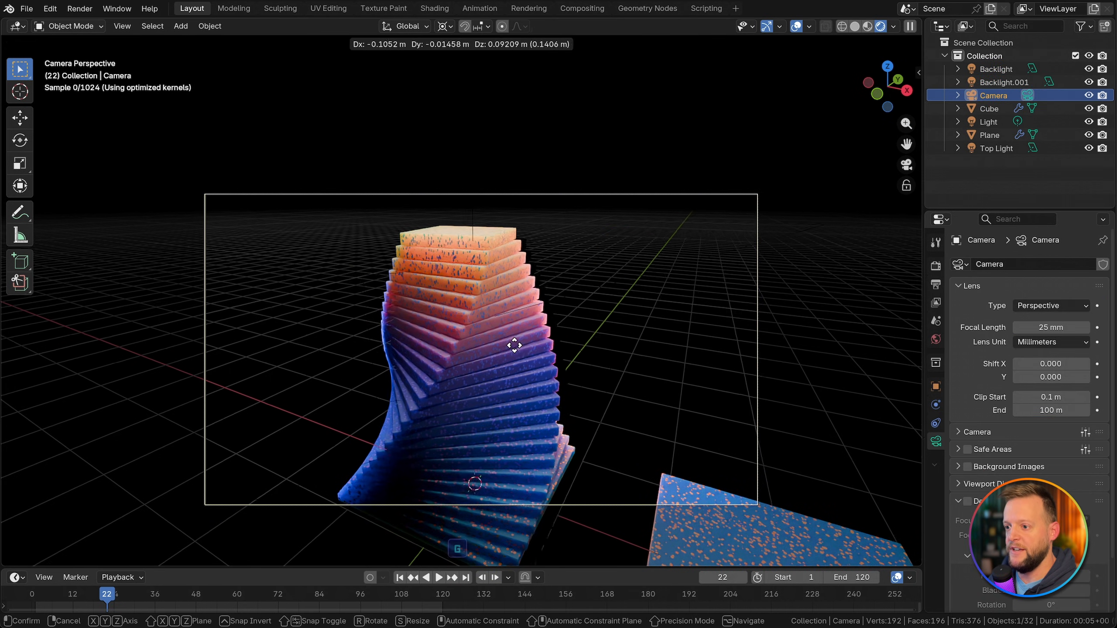
click(635, 325)
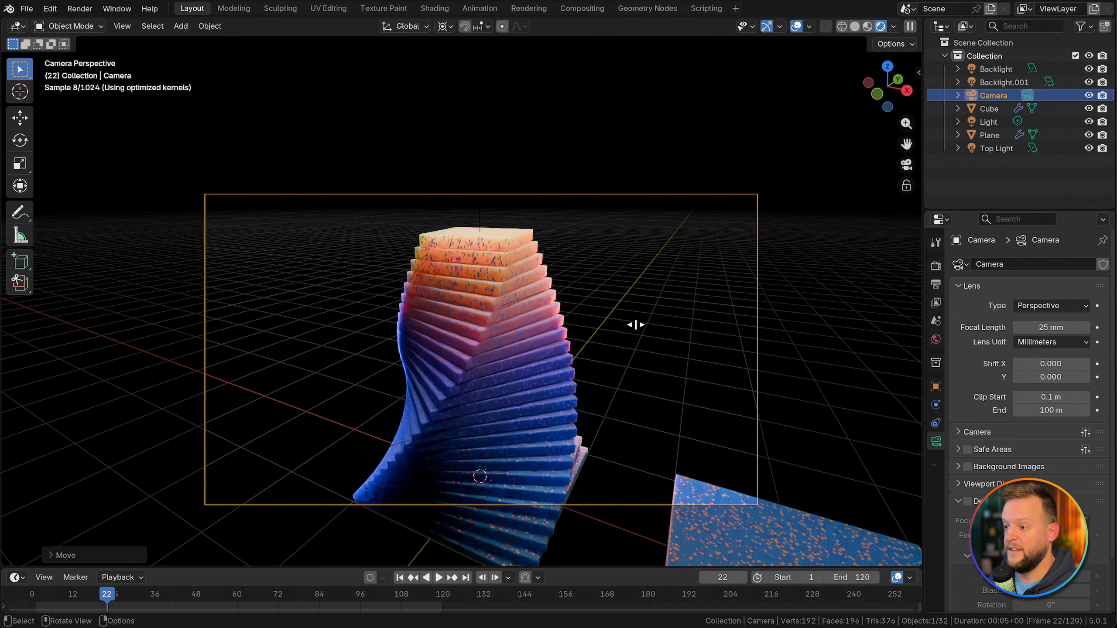
Step: Exclude the separate Cube slab beside the stack from renders
click(729, 529)
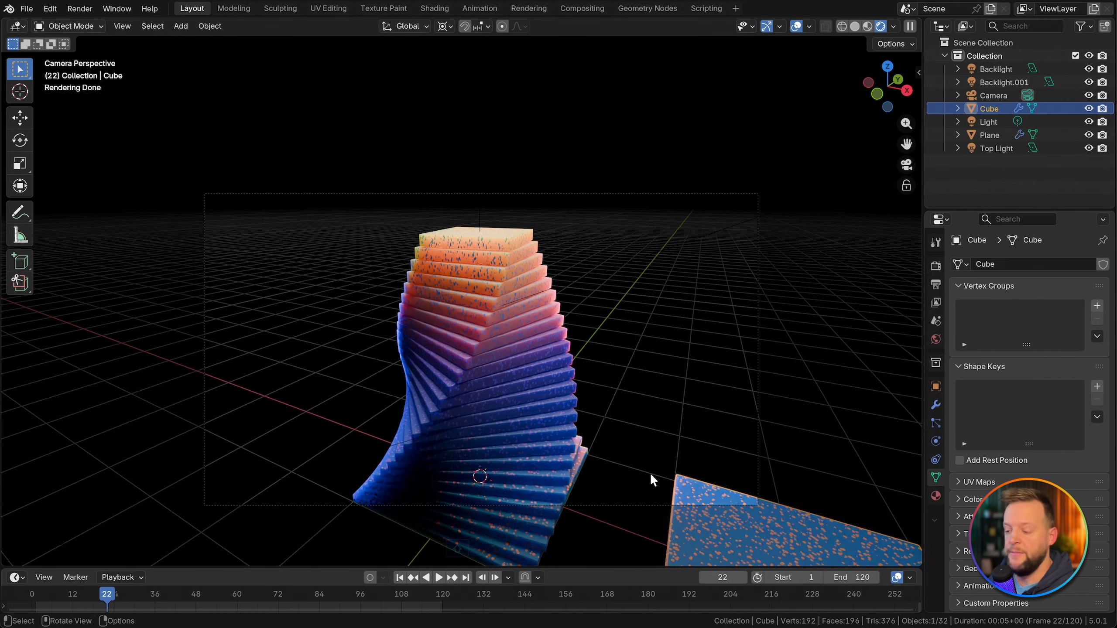
click(1104, 108)
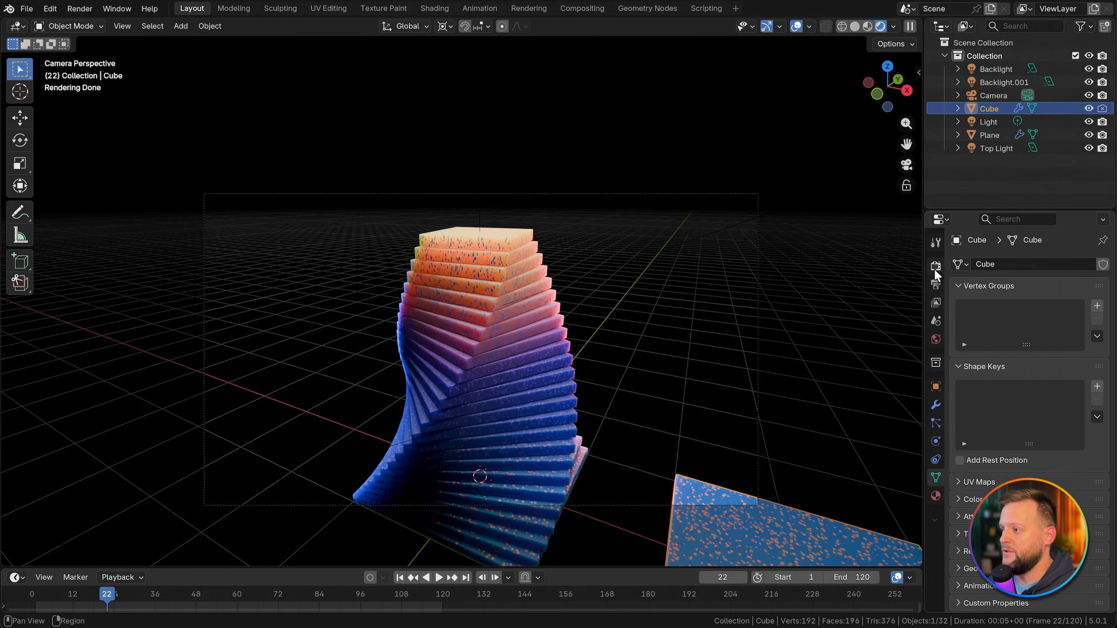
Step: Set the scene's output frame rate to 60 fps
click(937, 284)
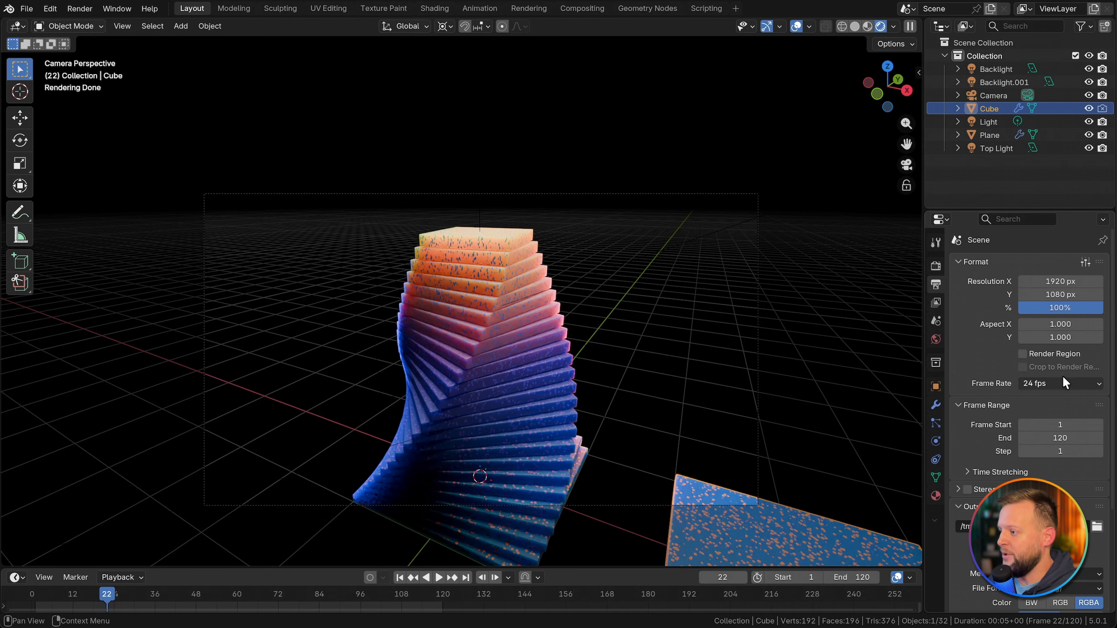
click(1060, 383)
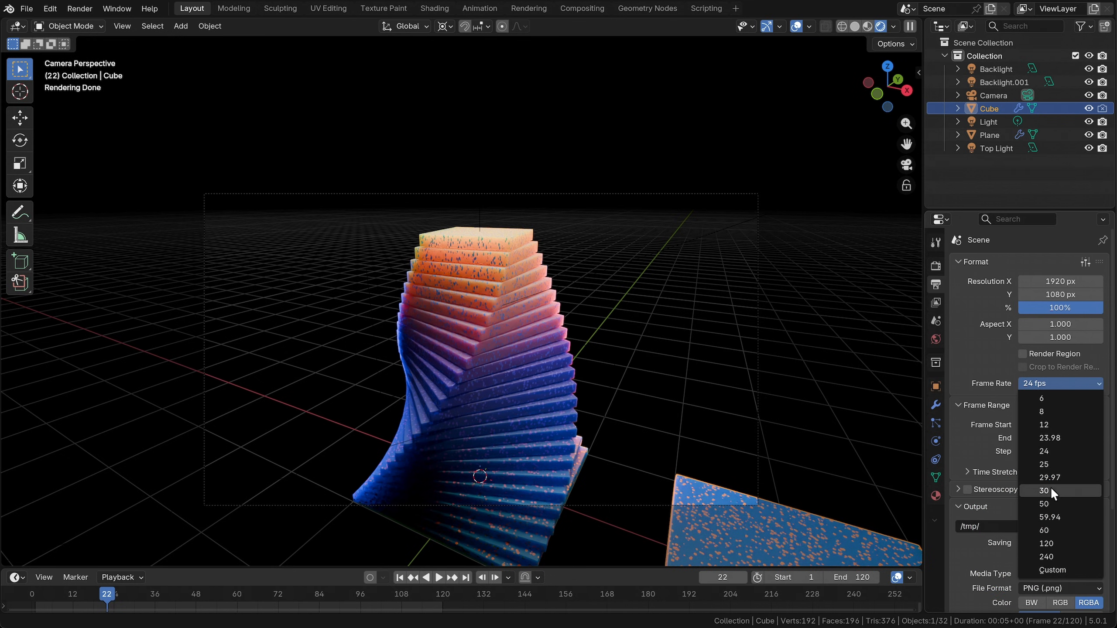
click(1051, 487)
click(1048, 383)
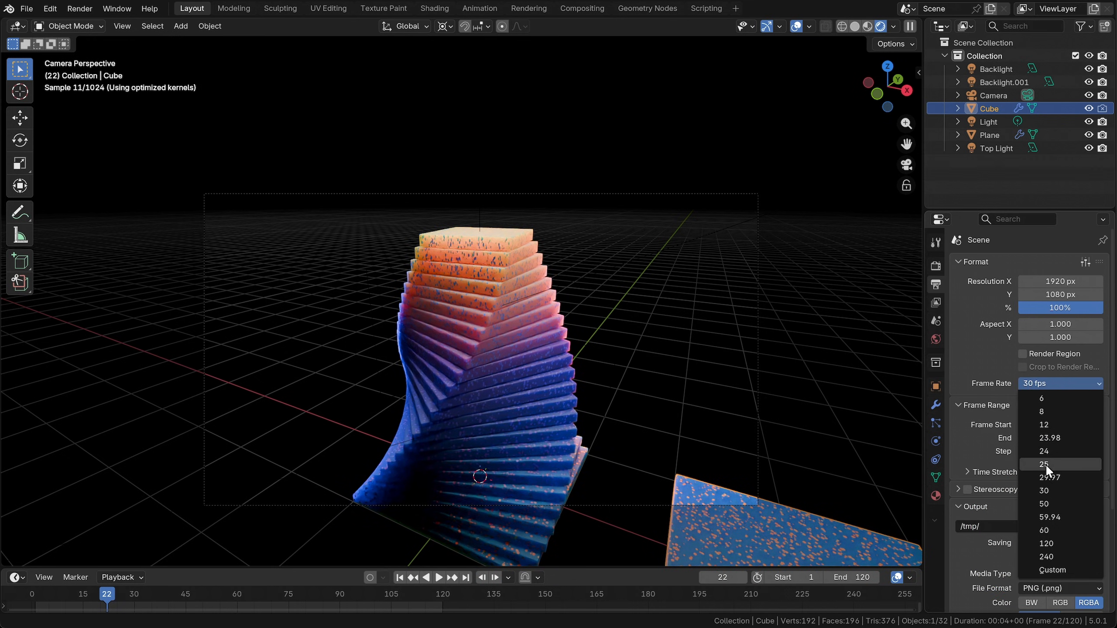
click(1046, 530)
Step: Set the animation's end frame to 400, play it back in solid shading, and save the file
key(z)
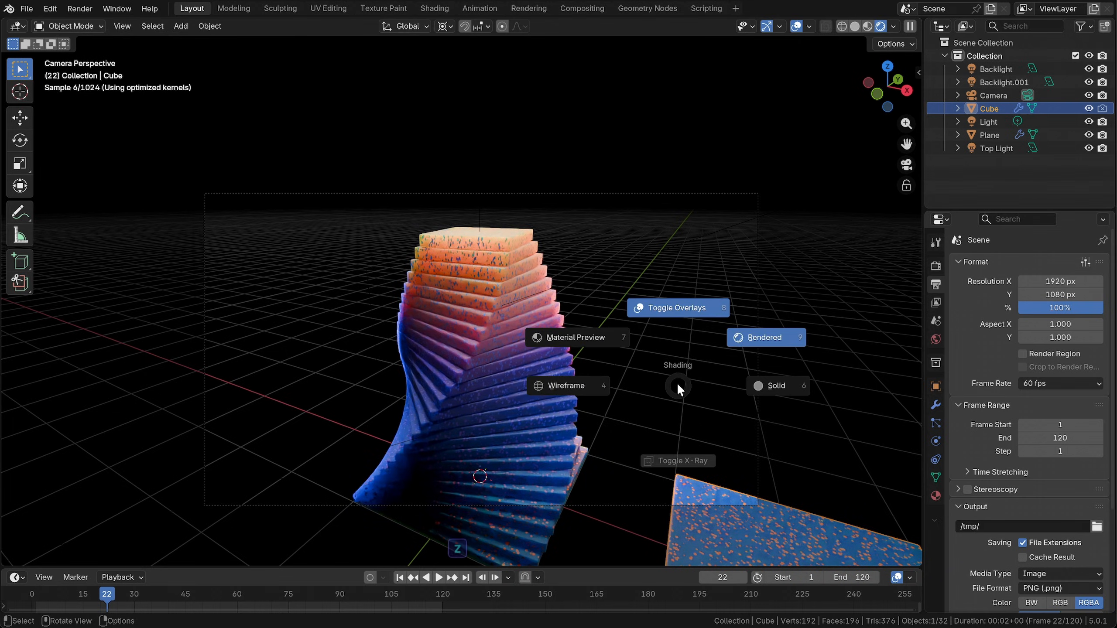
click(777, 379)
key(space)
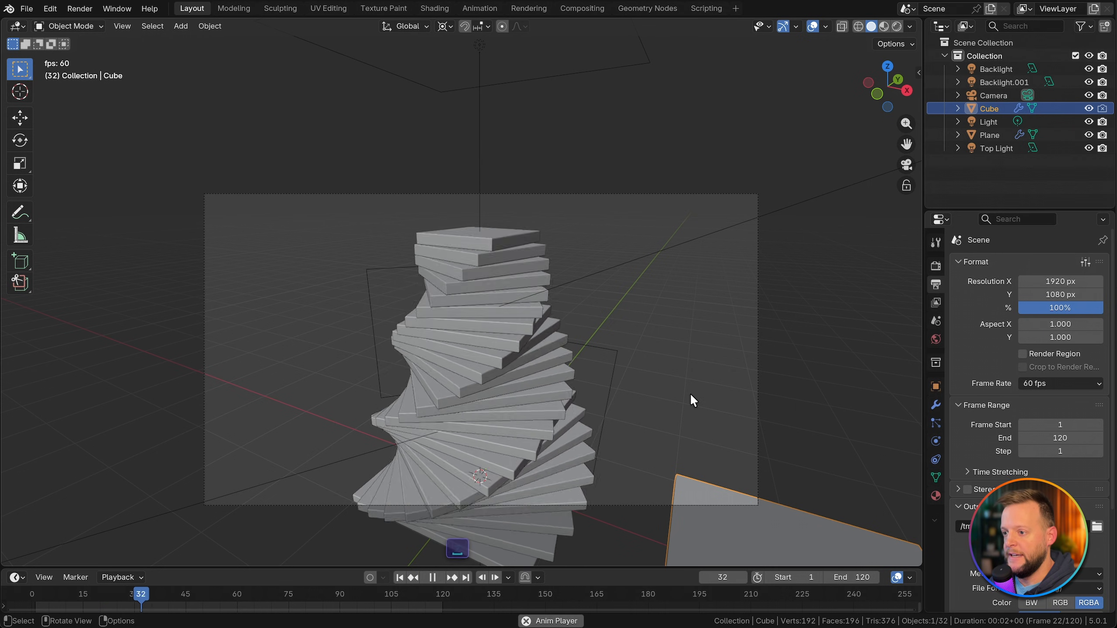
click(844, 578)
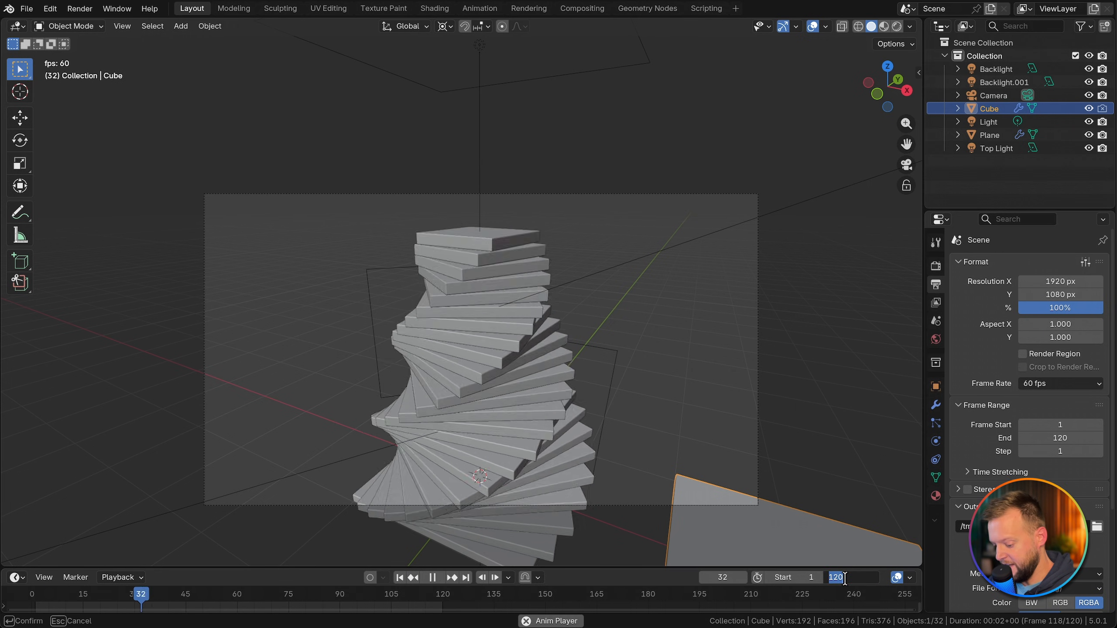
text(400)
key(Return)
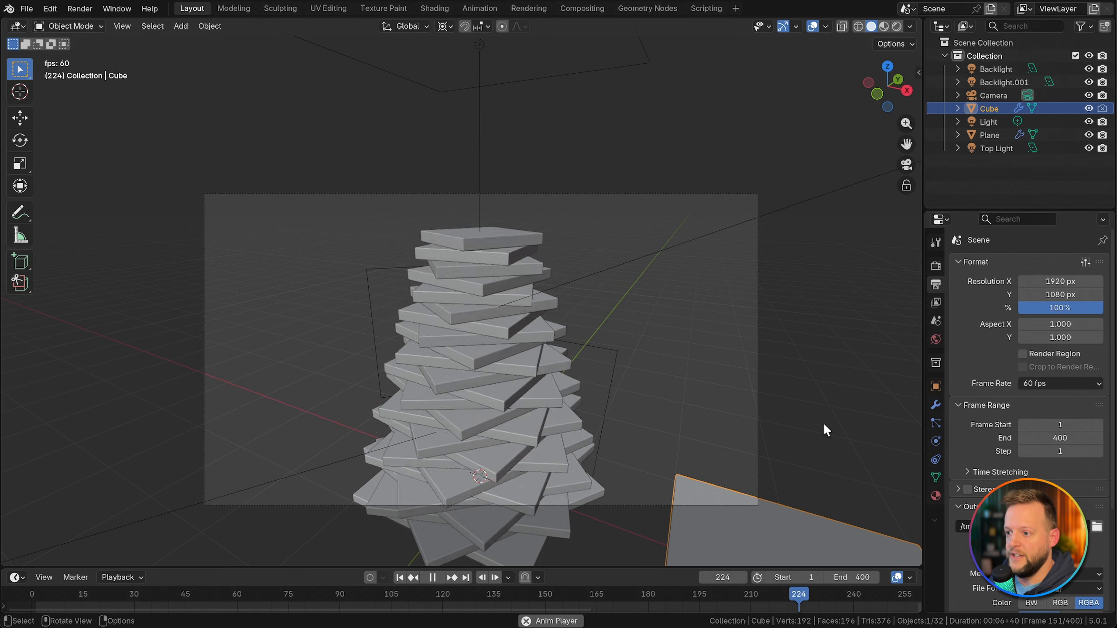
key(space)
key(ctrl+s)
Step: Set the output resolution to 2560 by 1440 px
click(1061, 281)
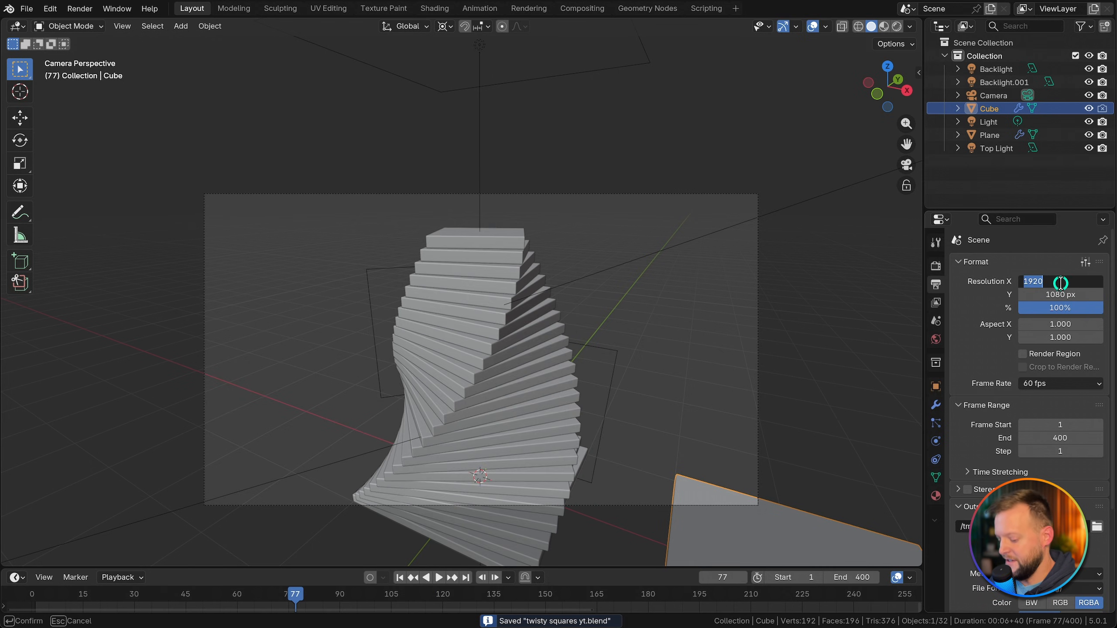
text(25)
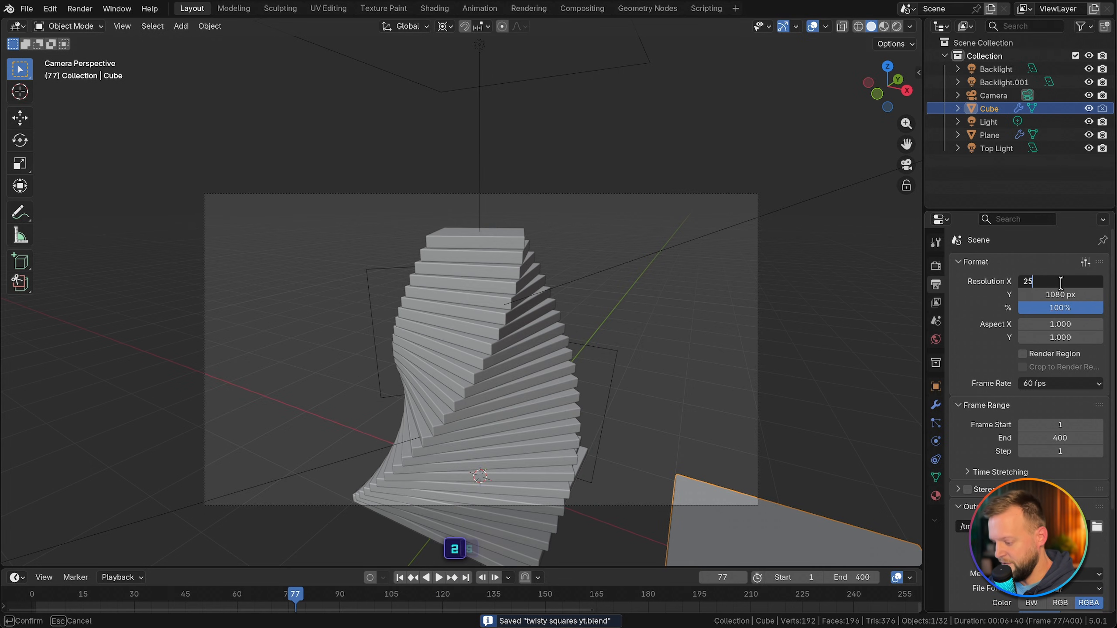
text(60)
key(Tab)
text(144)
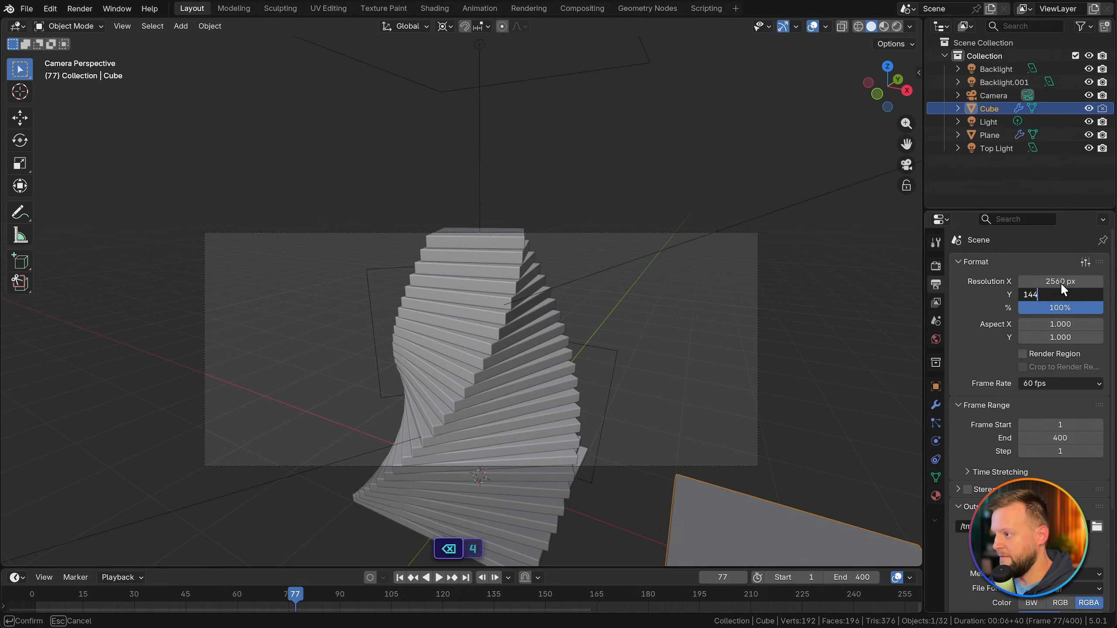
text(0)
key(Return)
Step: Set the PNG output to RGB color with 0% compression
scroll(975, 367, down, 4)
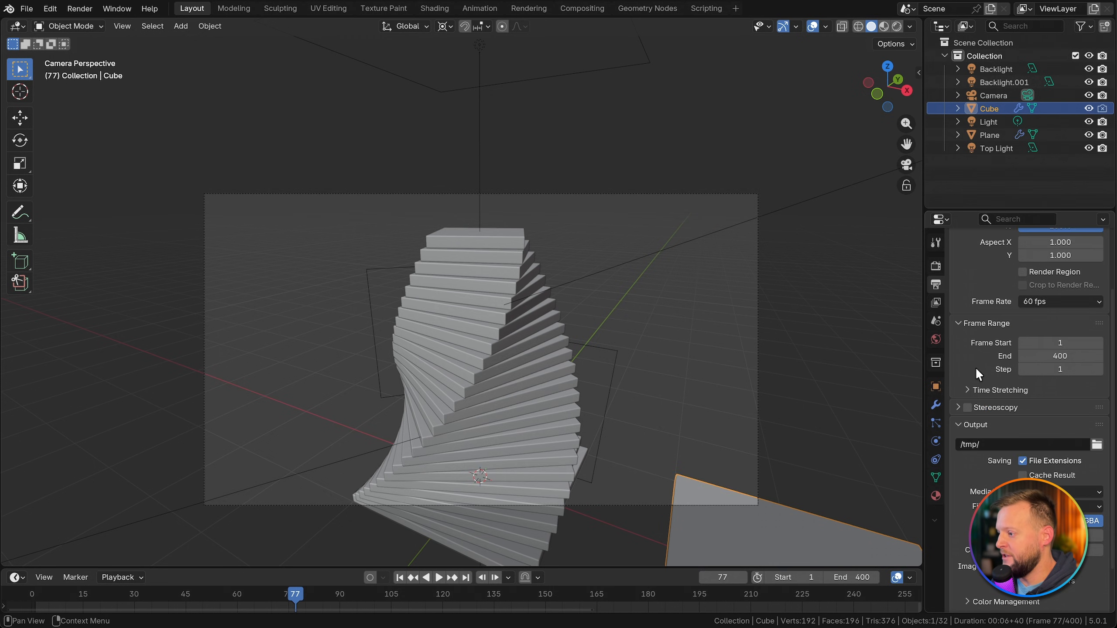
scroll(976, 367, down, 2)
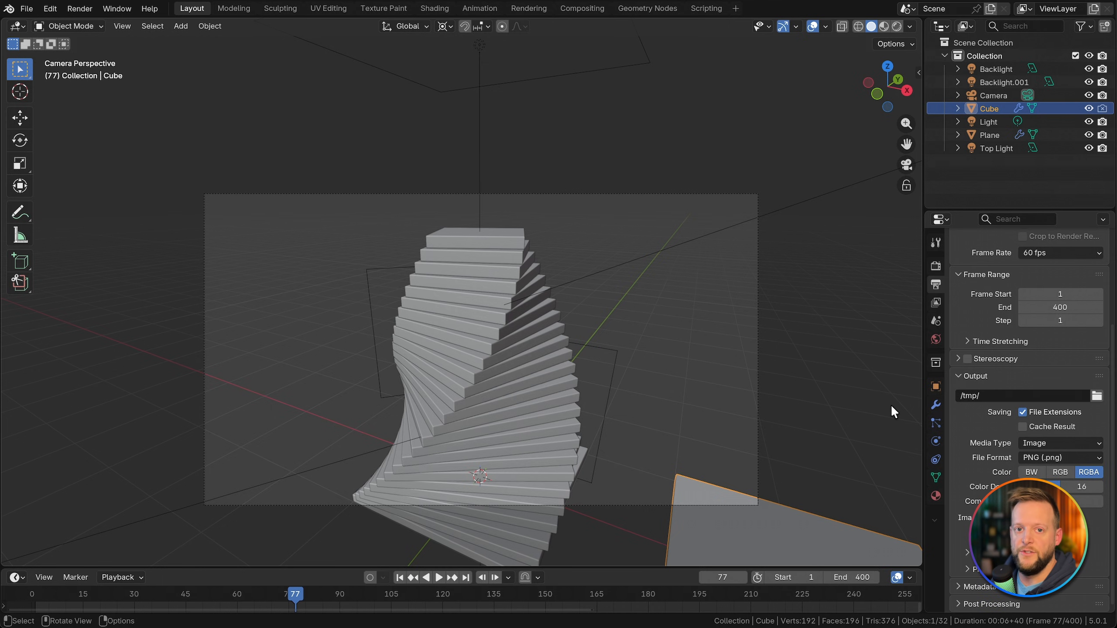
click(1062, 471)
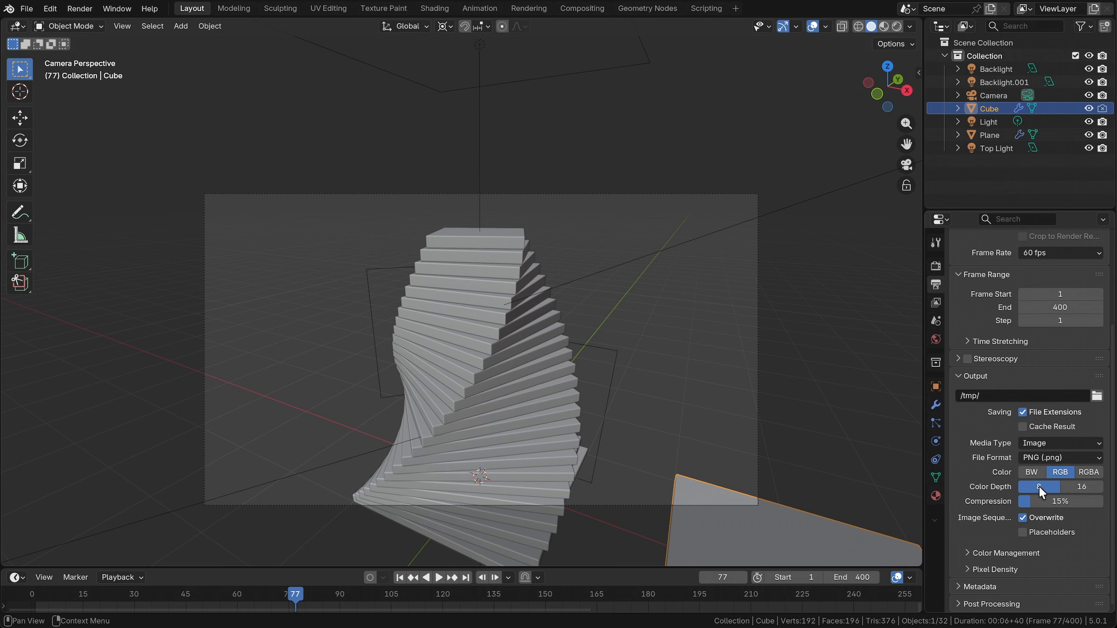
drag(1040, 504, 992, 493)
Step: Set the color management look to Medium High Contrast while viewing rendered shading, and save the file
key(z)
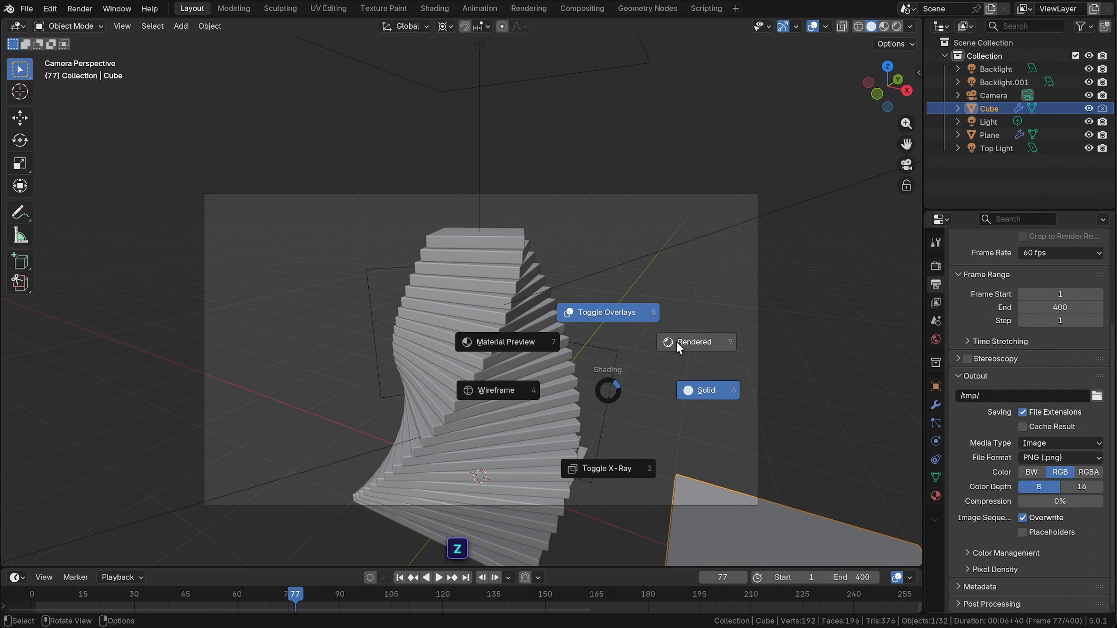
click(675, 341)
click(936, 266)
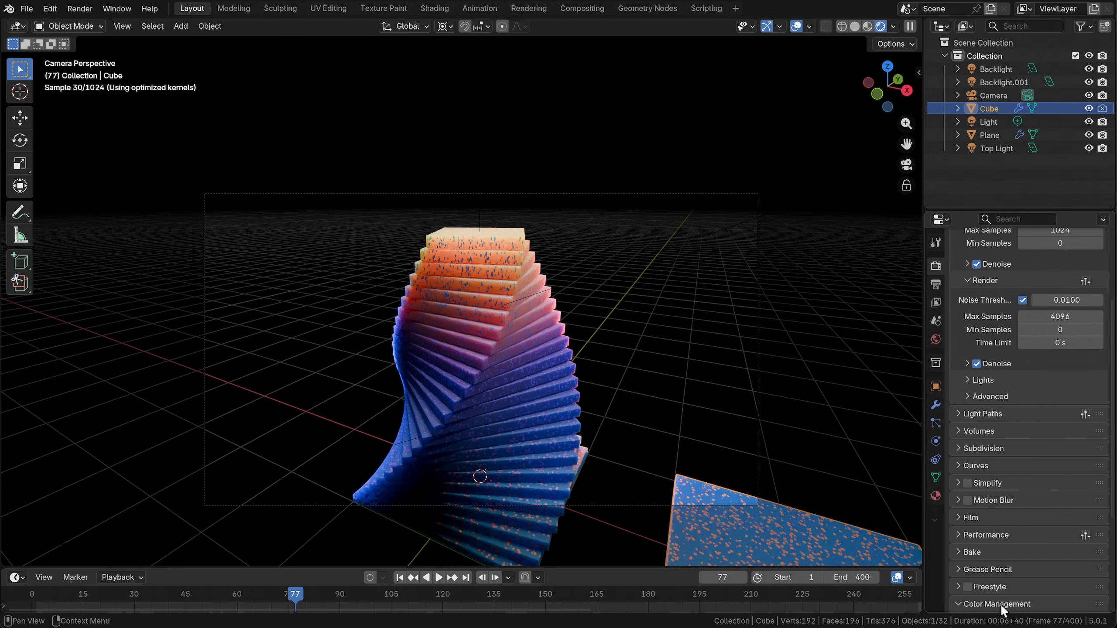
scroll(1001, 605, down, 7)
click(1044, 503)
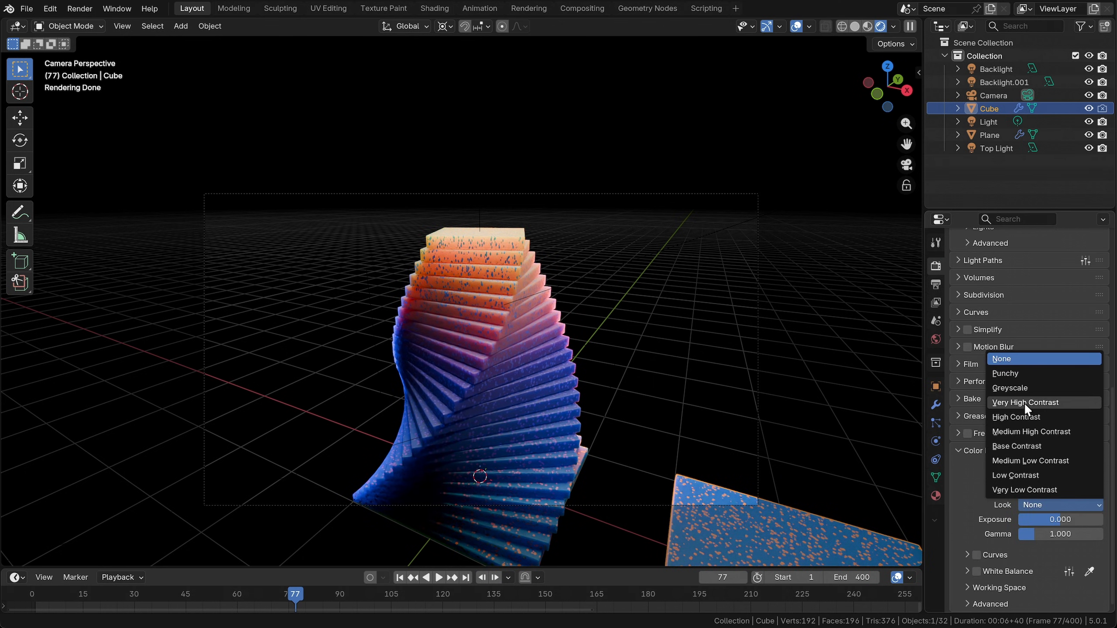
click(1025, 431)
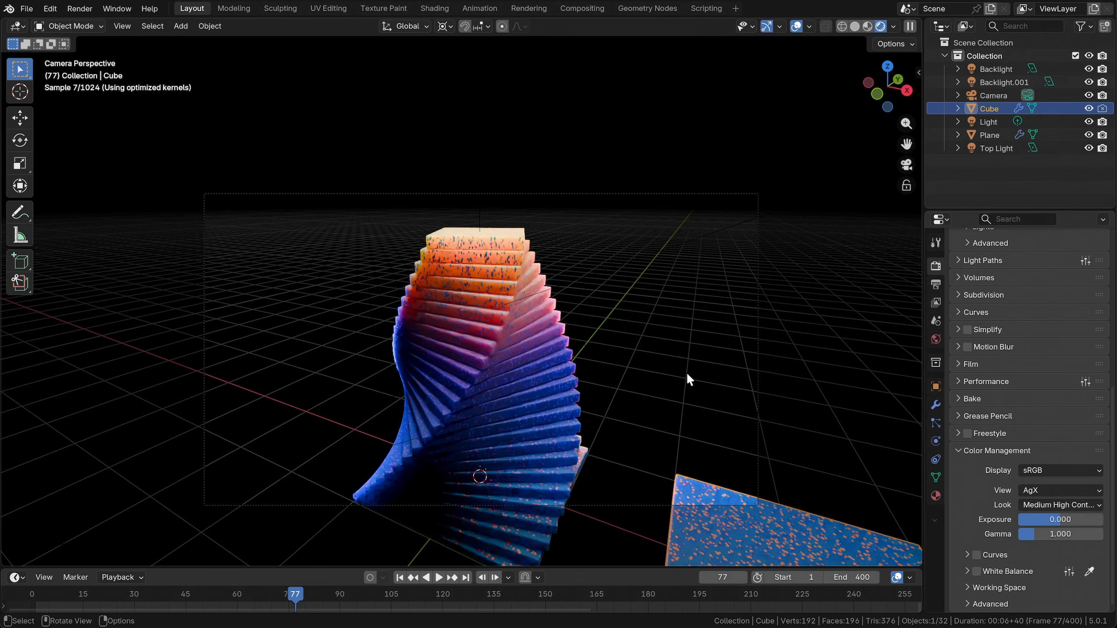
key(super+s)
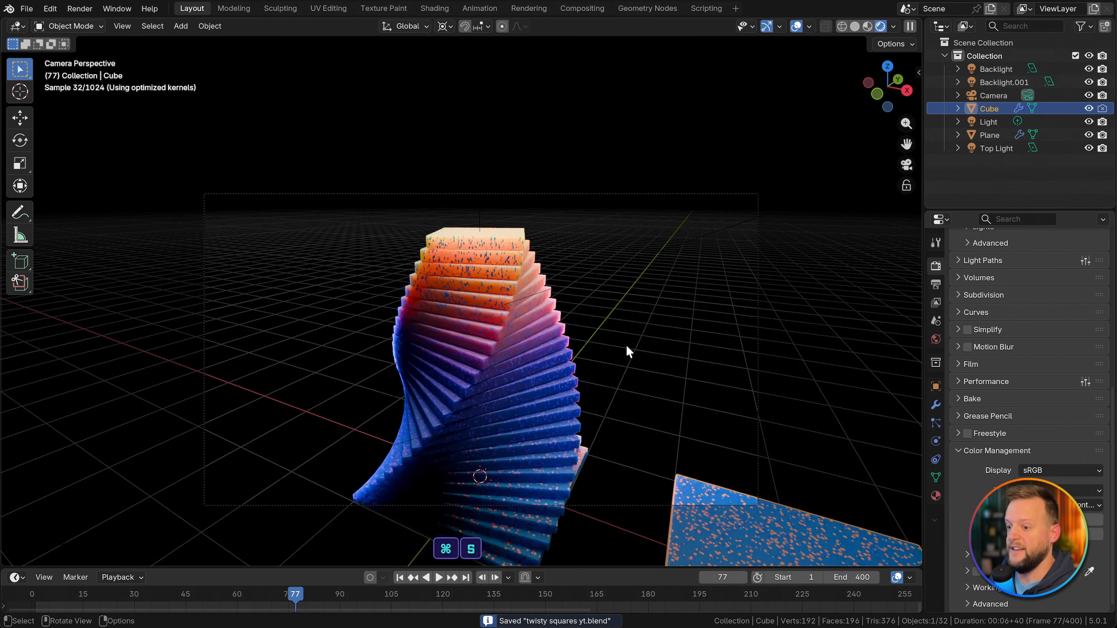
Step: Create a new compositor node tree in the Compositing workspace and render the current frame to fill its backdrop
click(583, 8)
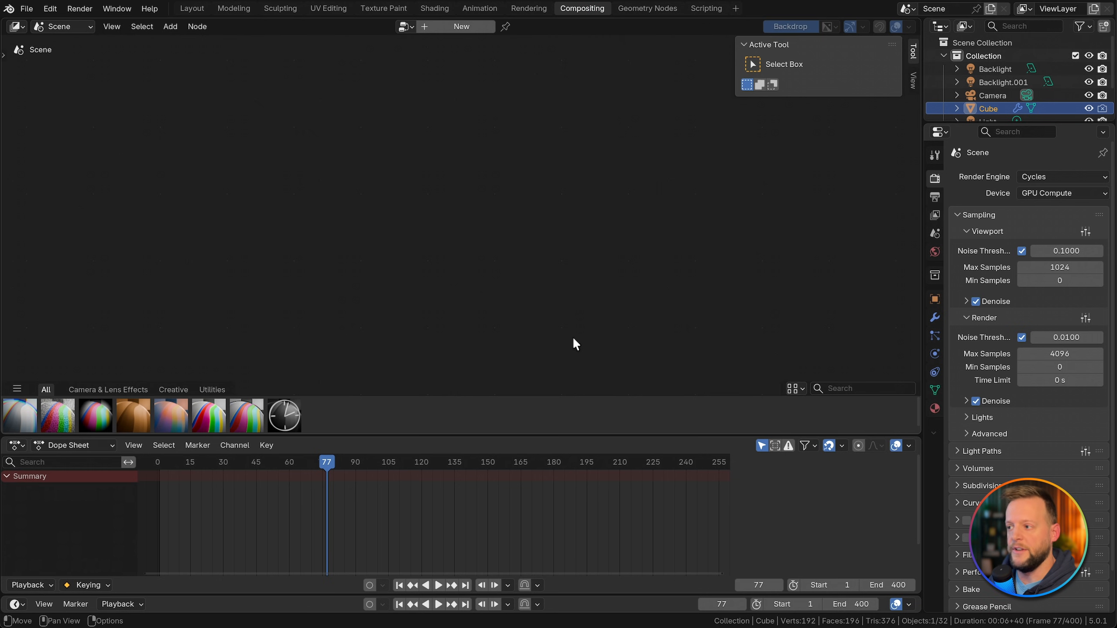
click(466, 27)
drag(312, 262, 202, 266)
key(F12)
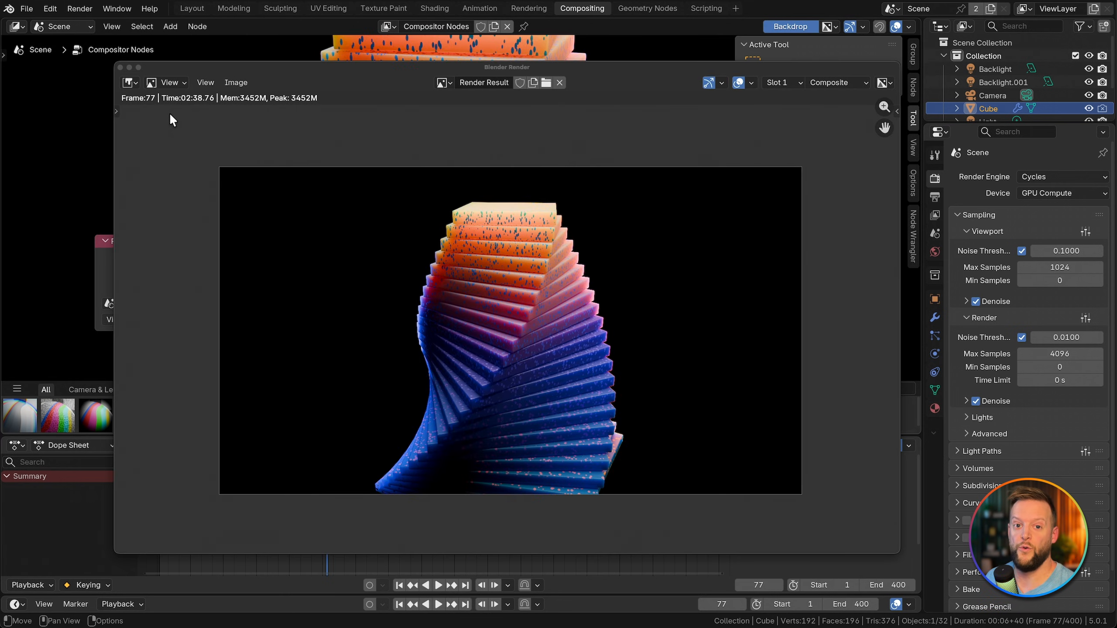
click(120, 66)
scroll(522, 211, down, 4)
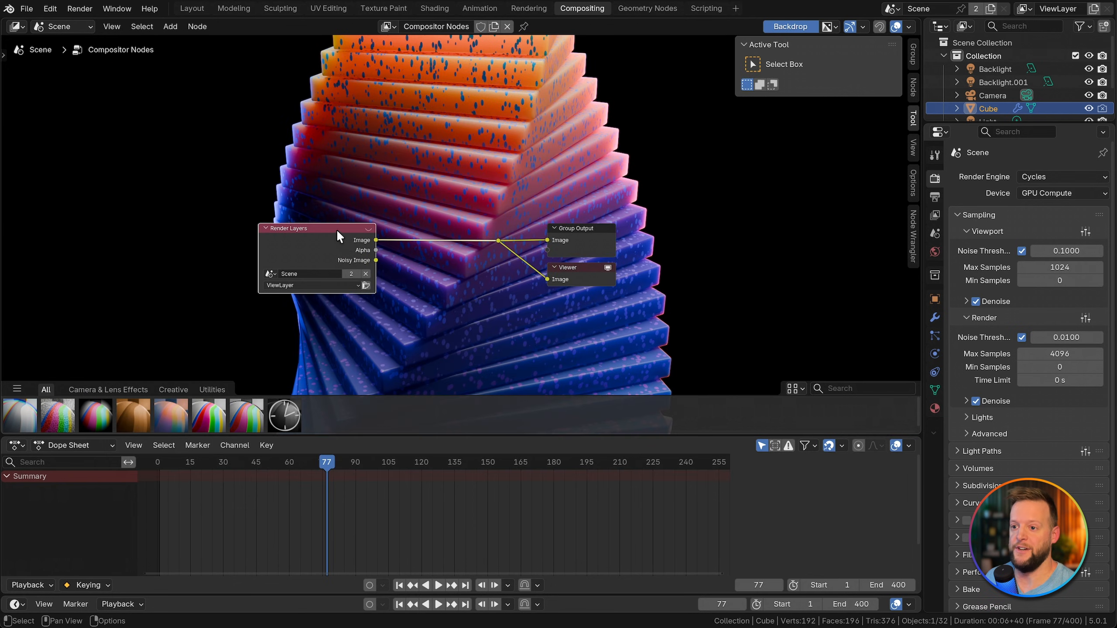
Step: Insert a Glare node on the link between Render Layers and the output nodes, and set its type to Bloom
drag(337, 228, 176, 224)
click(356, 272)
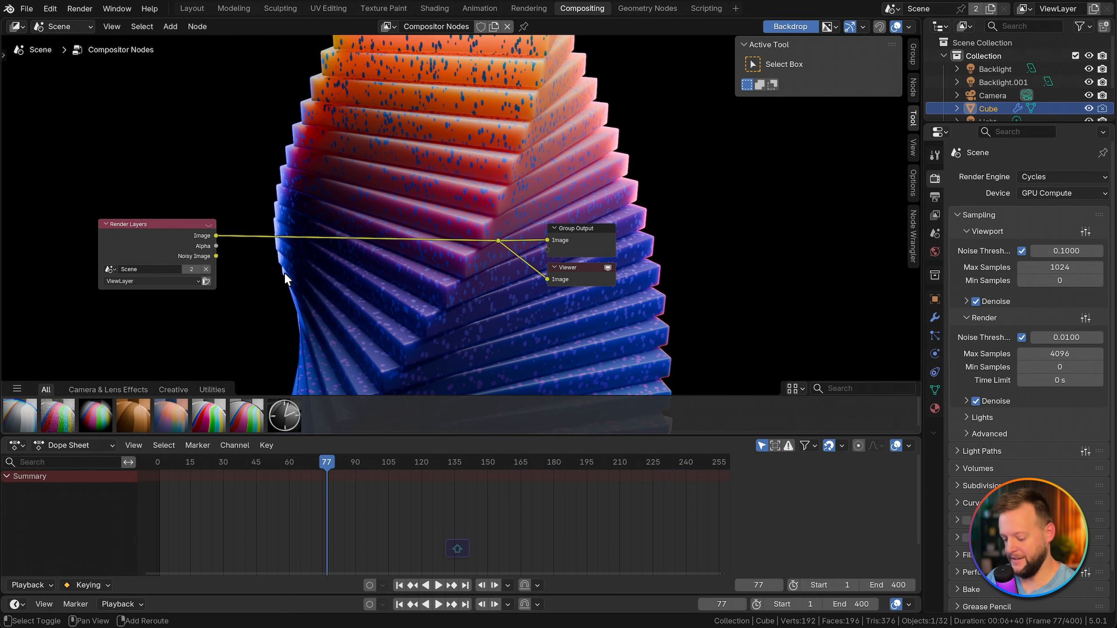
key(shift+a)
text(glare)
key(Return)
click(336, 192)
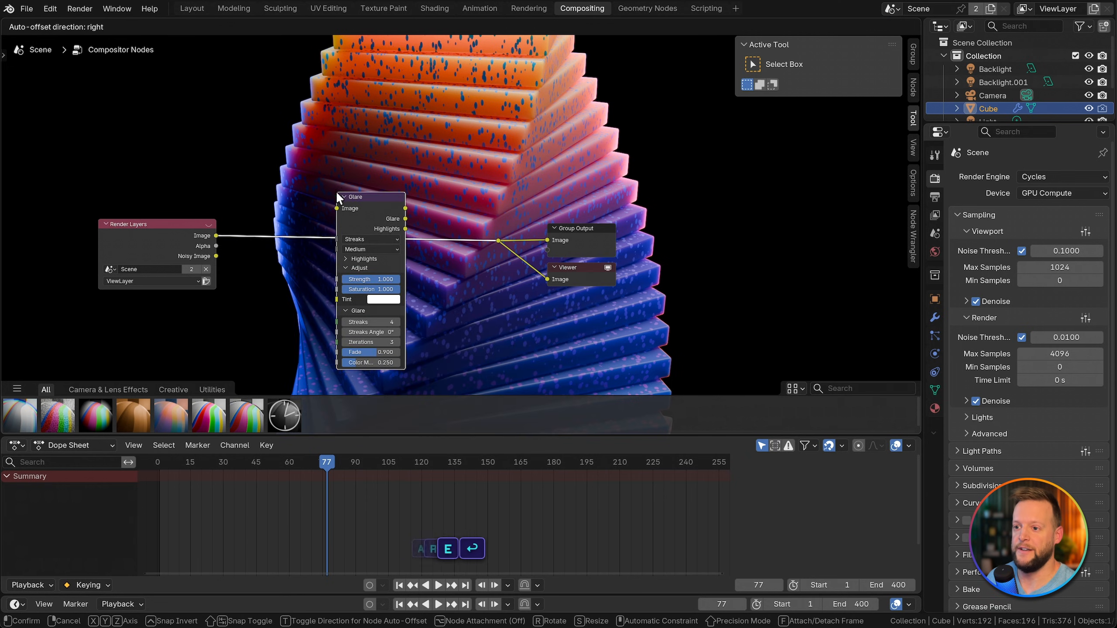
click(372, 239)
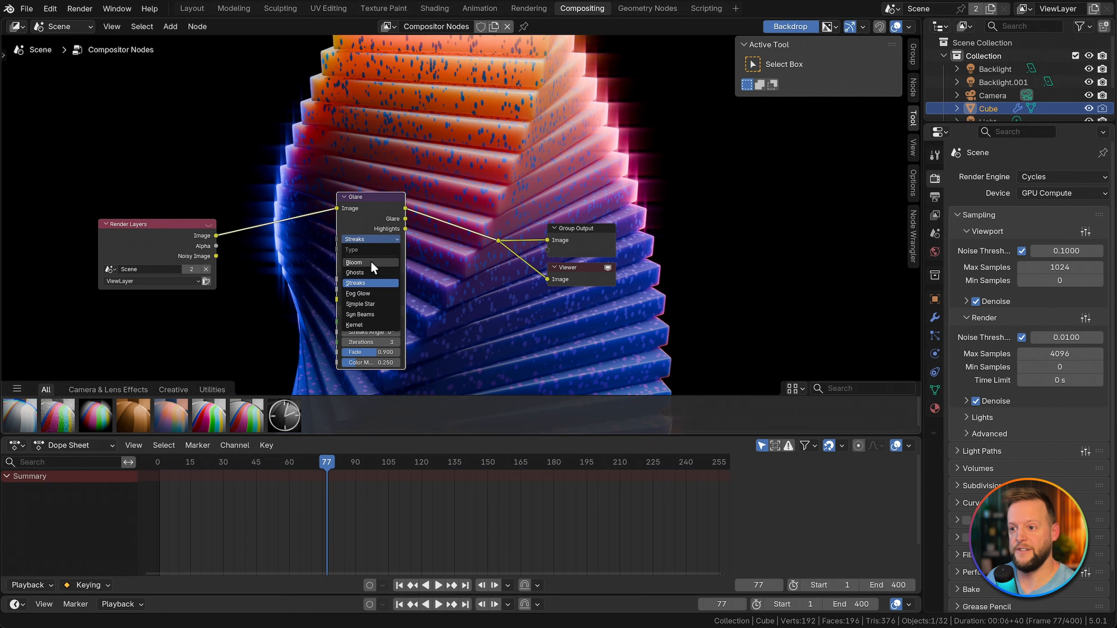
click(371, 262)
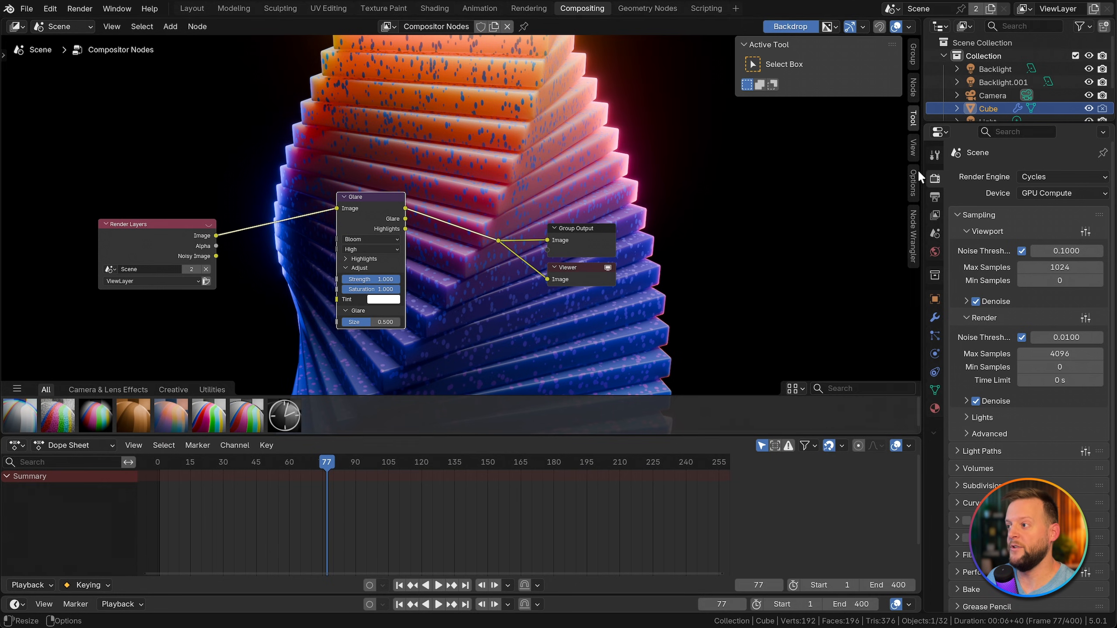
Step: Set the compositor's performance device to GPU and save the file
click(914, 182)
click(836, 63)
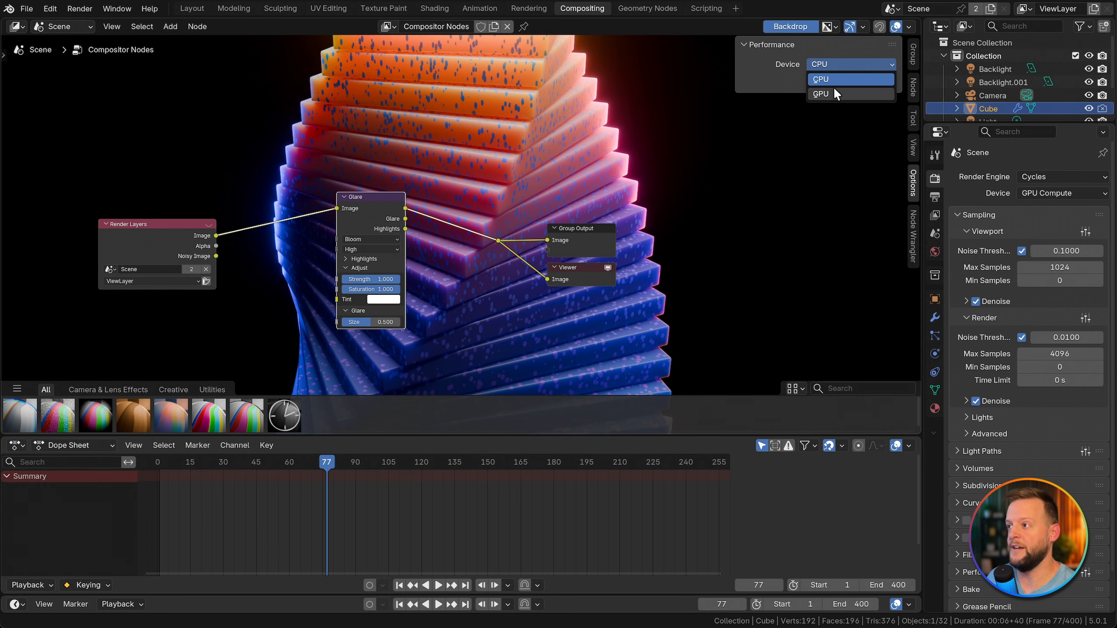
click(834, 86)
key(n)
key(ctrl+s)
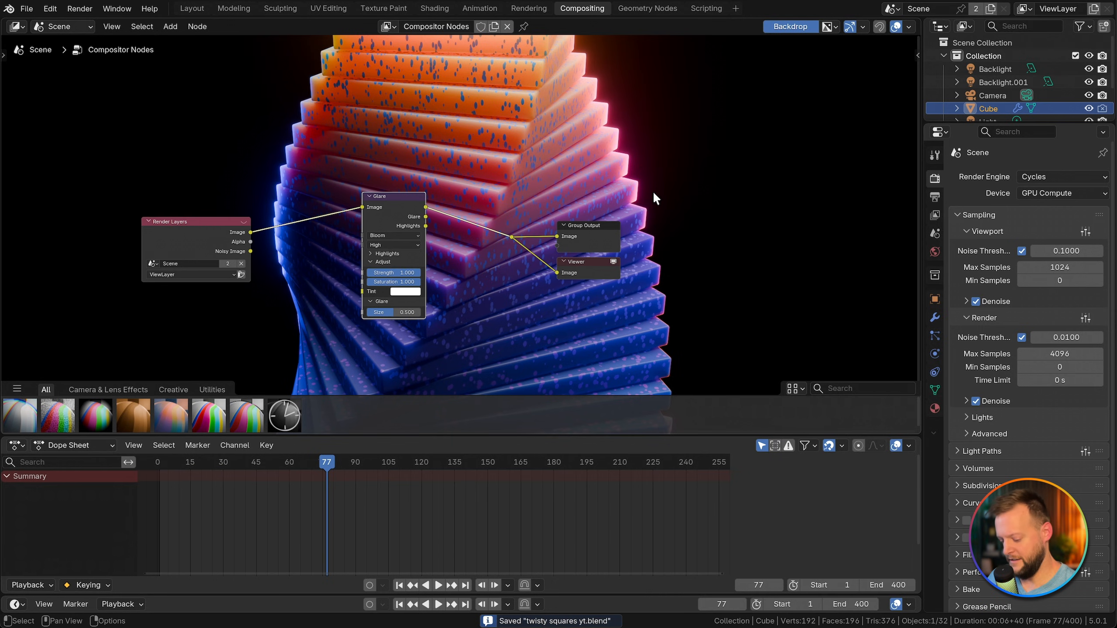
Step: Zoom the compositor backdrop out and in to examine the bloom glow around the whole twisted stack
key(v)
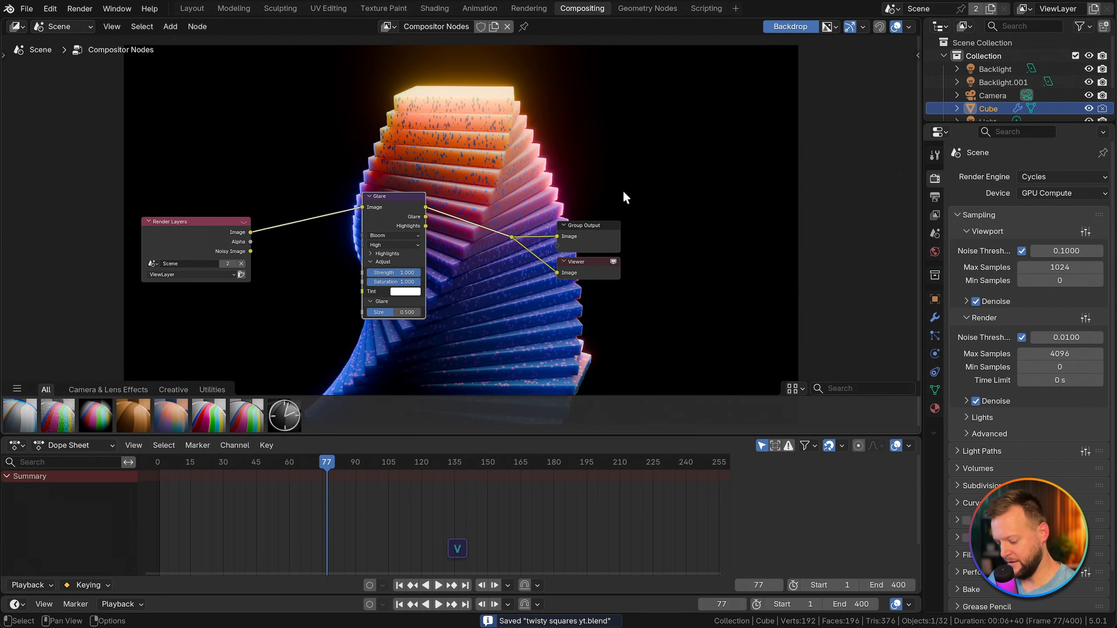
key(alt+v)
key(alt+v)
key(alt+v)
key(v)
key(v)
key(v)
key(v)
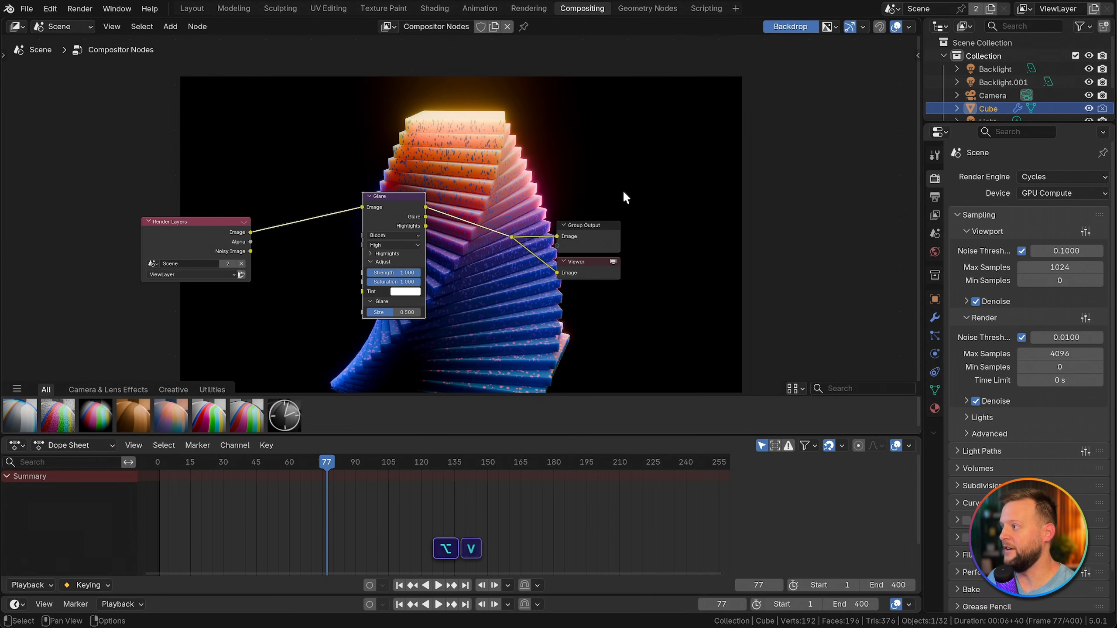
key(alt+v)
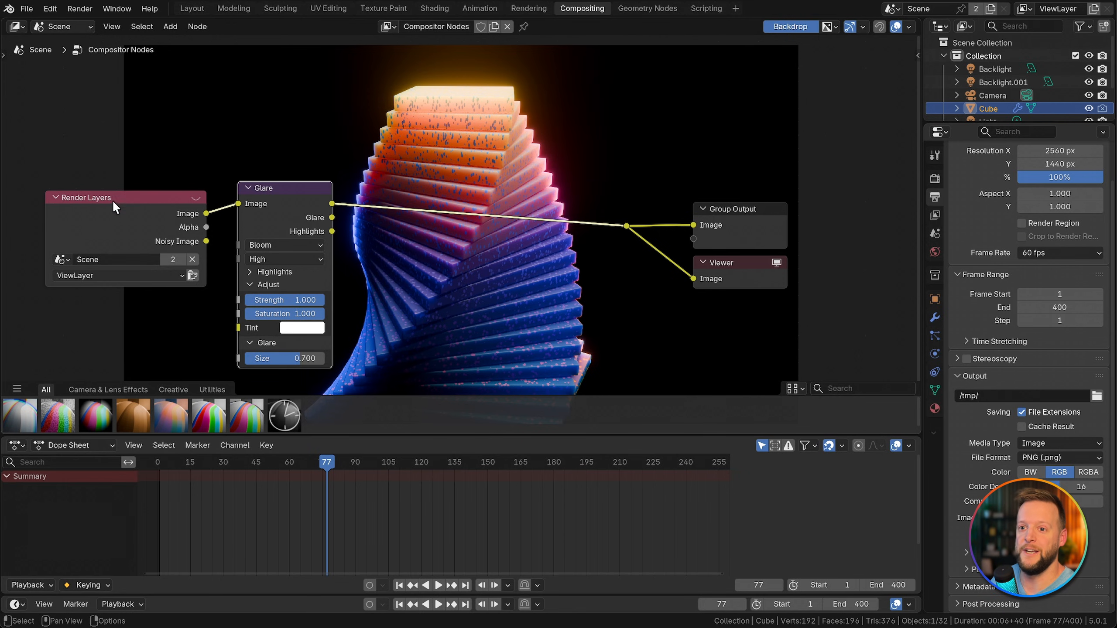
Step: Line up the Render Layers node with the Glare node and bring up the render commands
drag(114, 203, 112, 192)
click(80, 9)
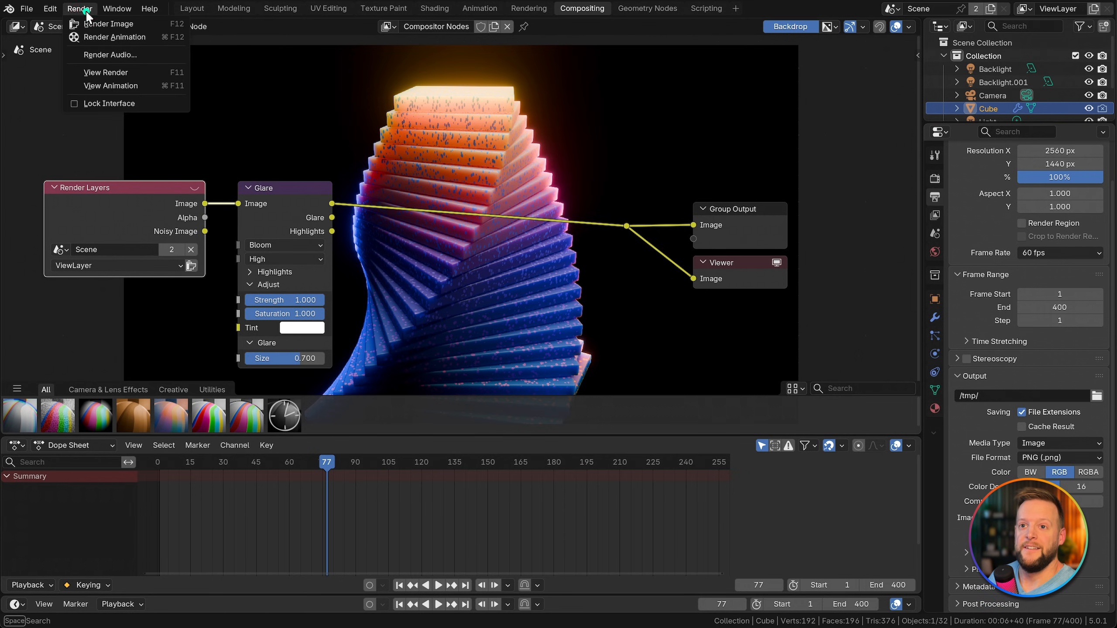